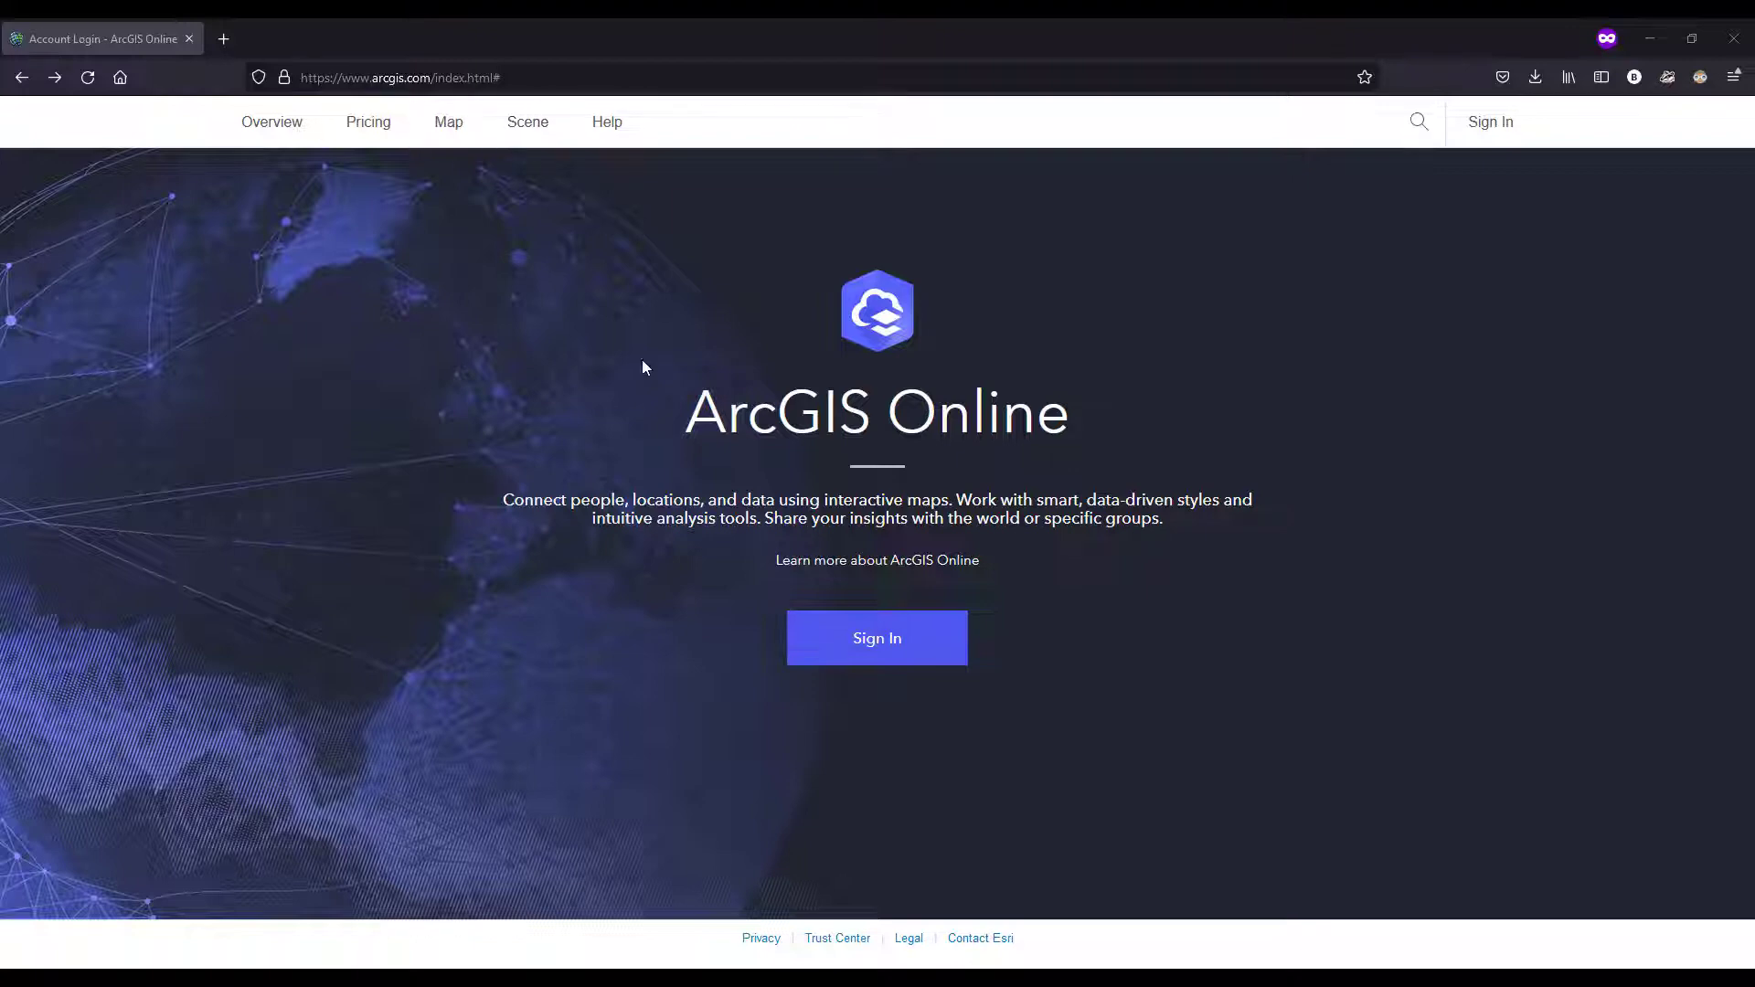
Step: Sign in through the ritargis organization URL "ritarcgis", using the saved account username and password
{"action": "left_click", "coordinate": [813, 650]}
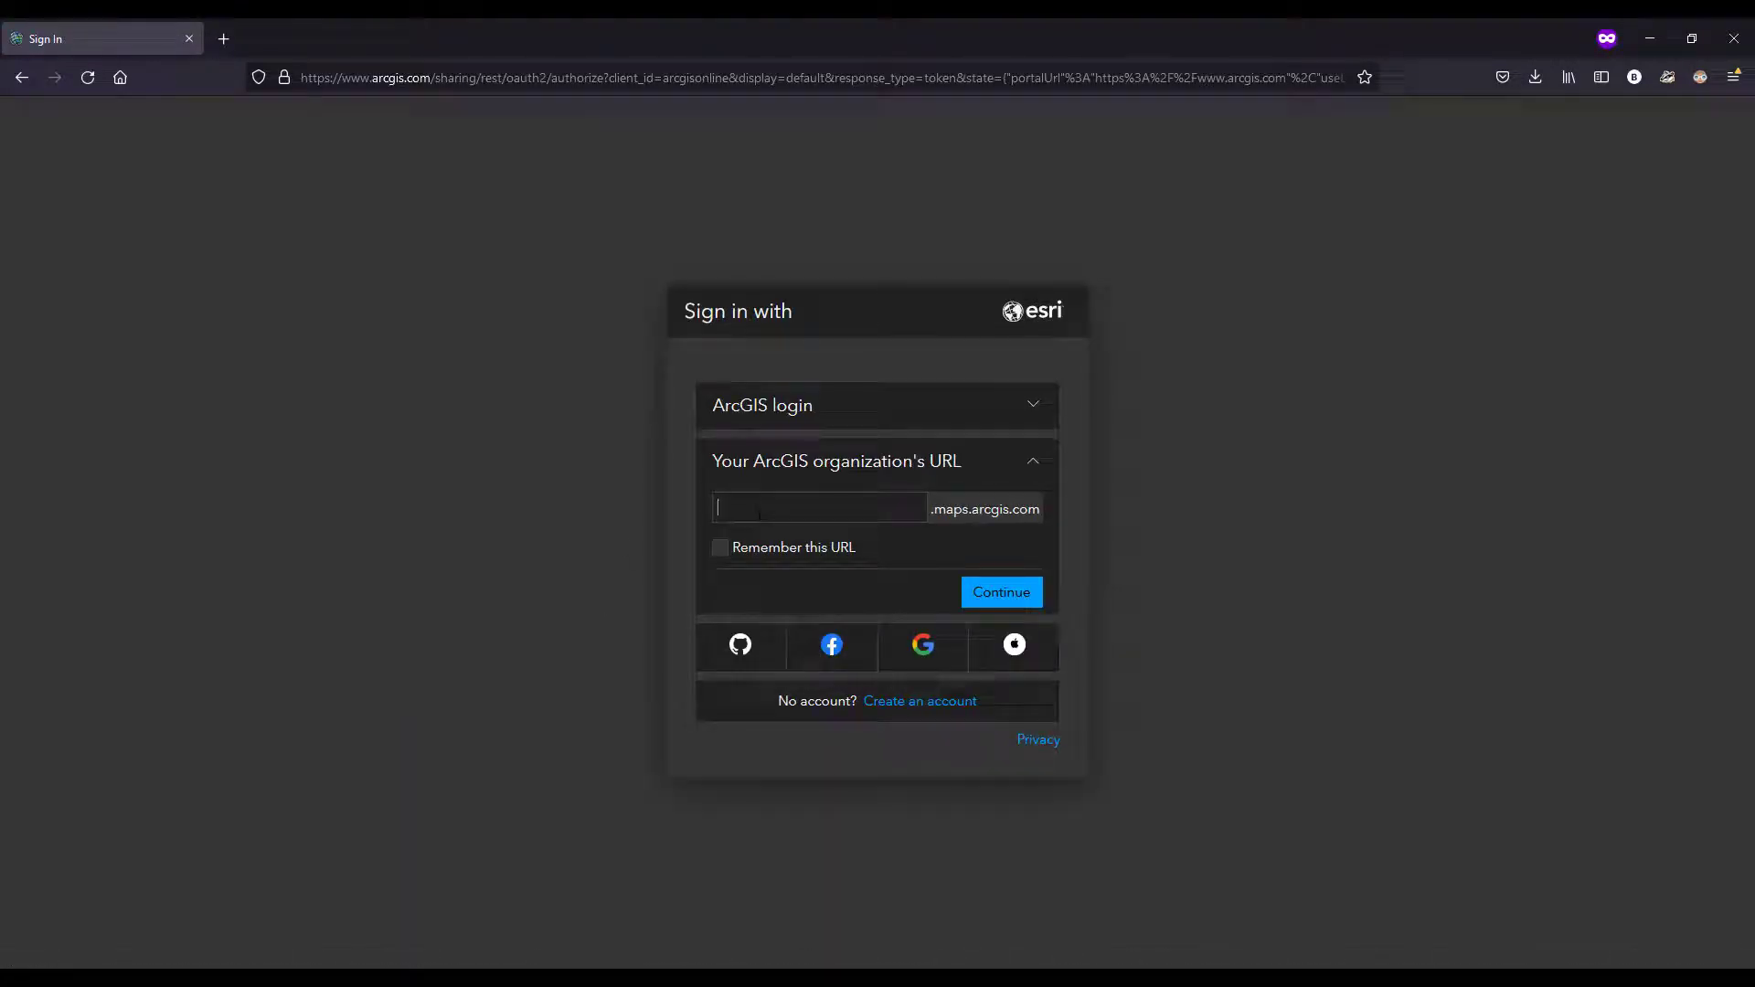
{"action": "left_click", "coordinate": [759, 510]}
{"action": "type", "text": "ritarcgis"}
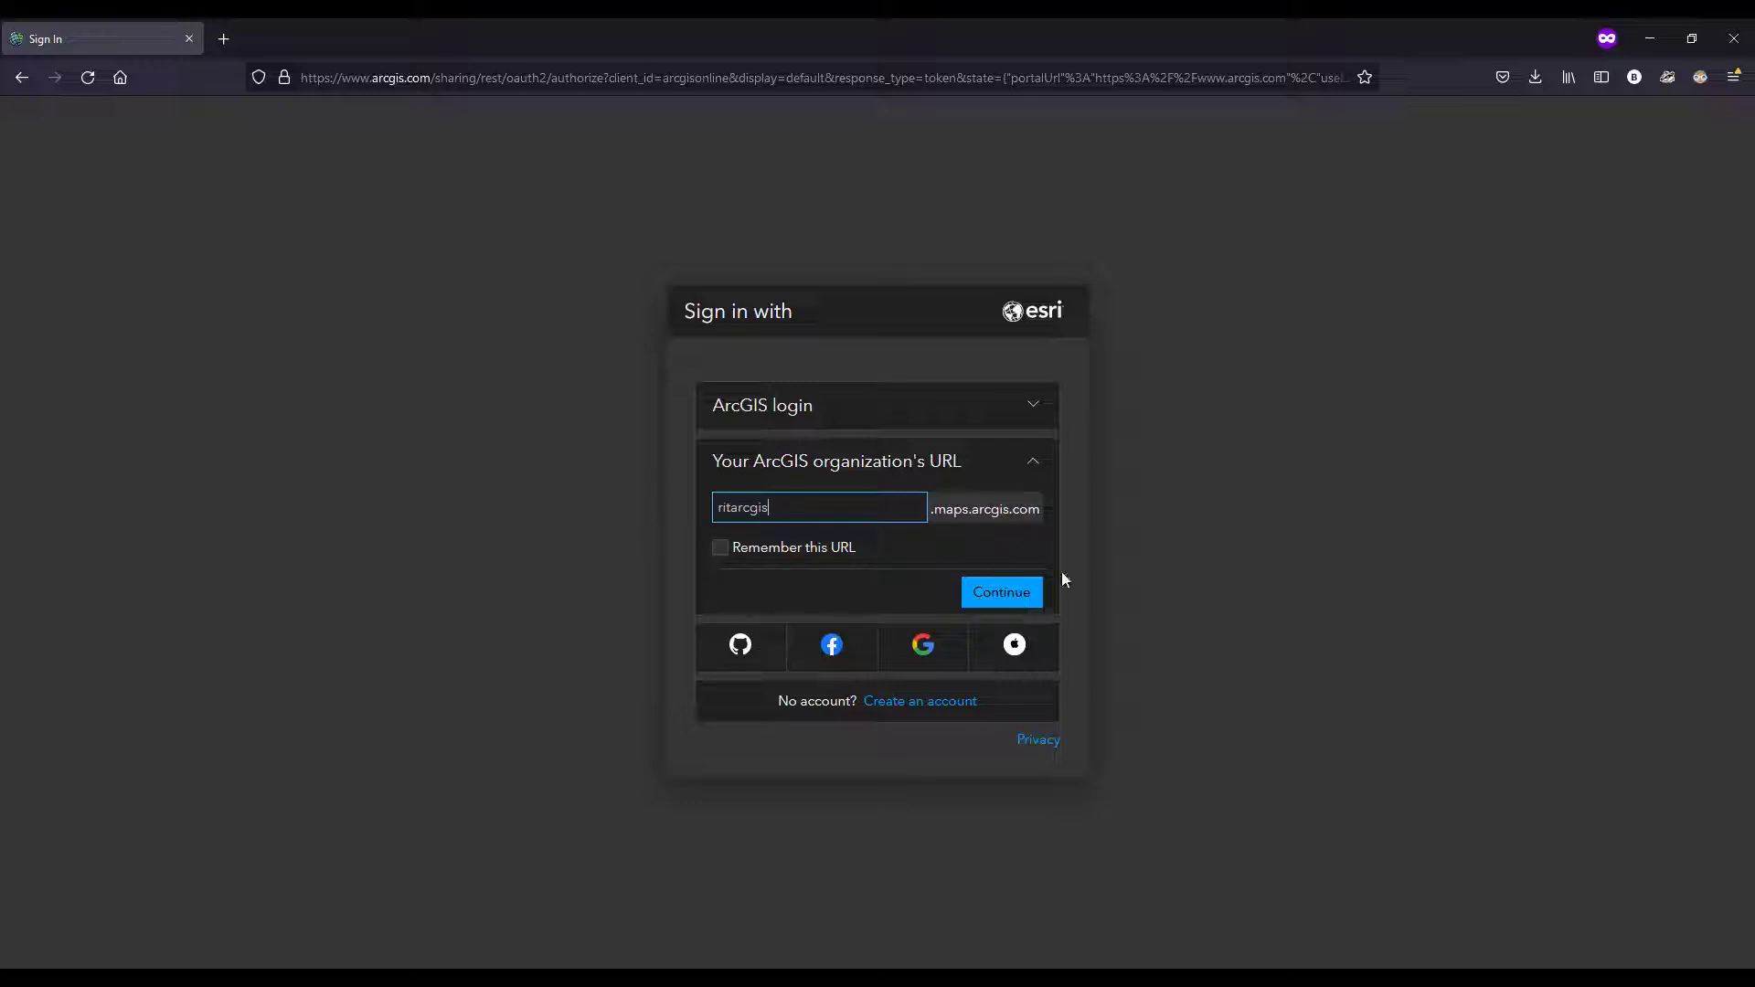
{"action": "left_click", "coordinate": [1008, 598]}
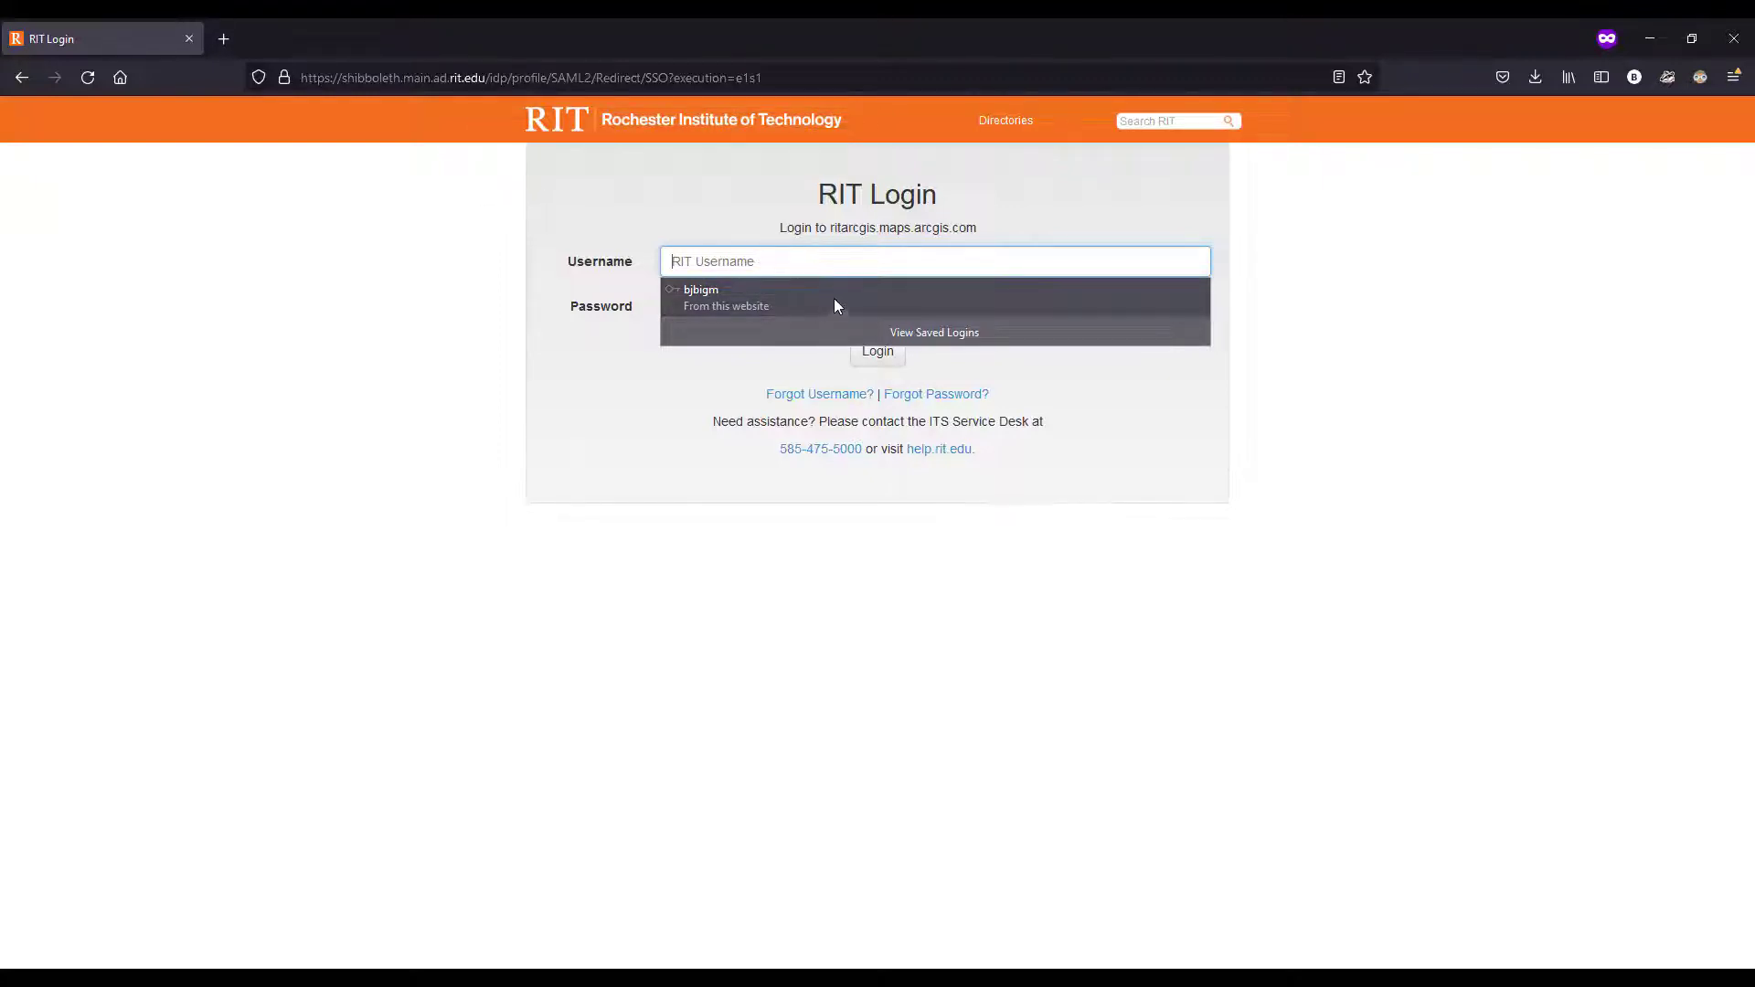
{"action": "left_click", "coordinate": [857, 298]}
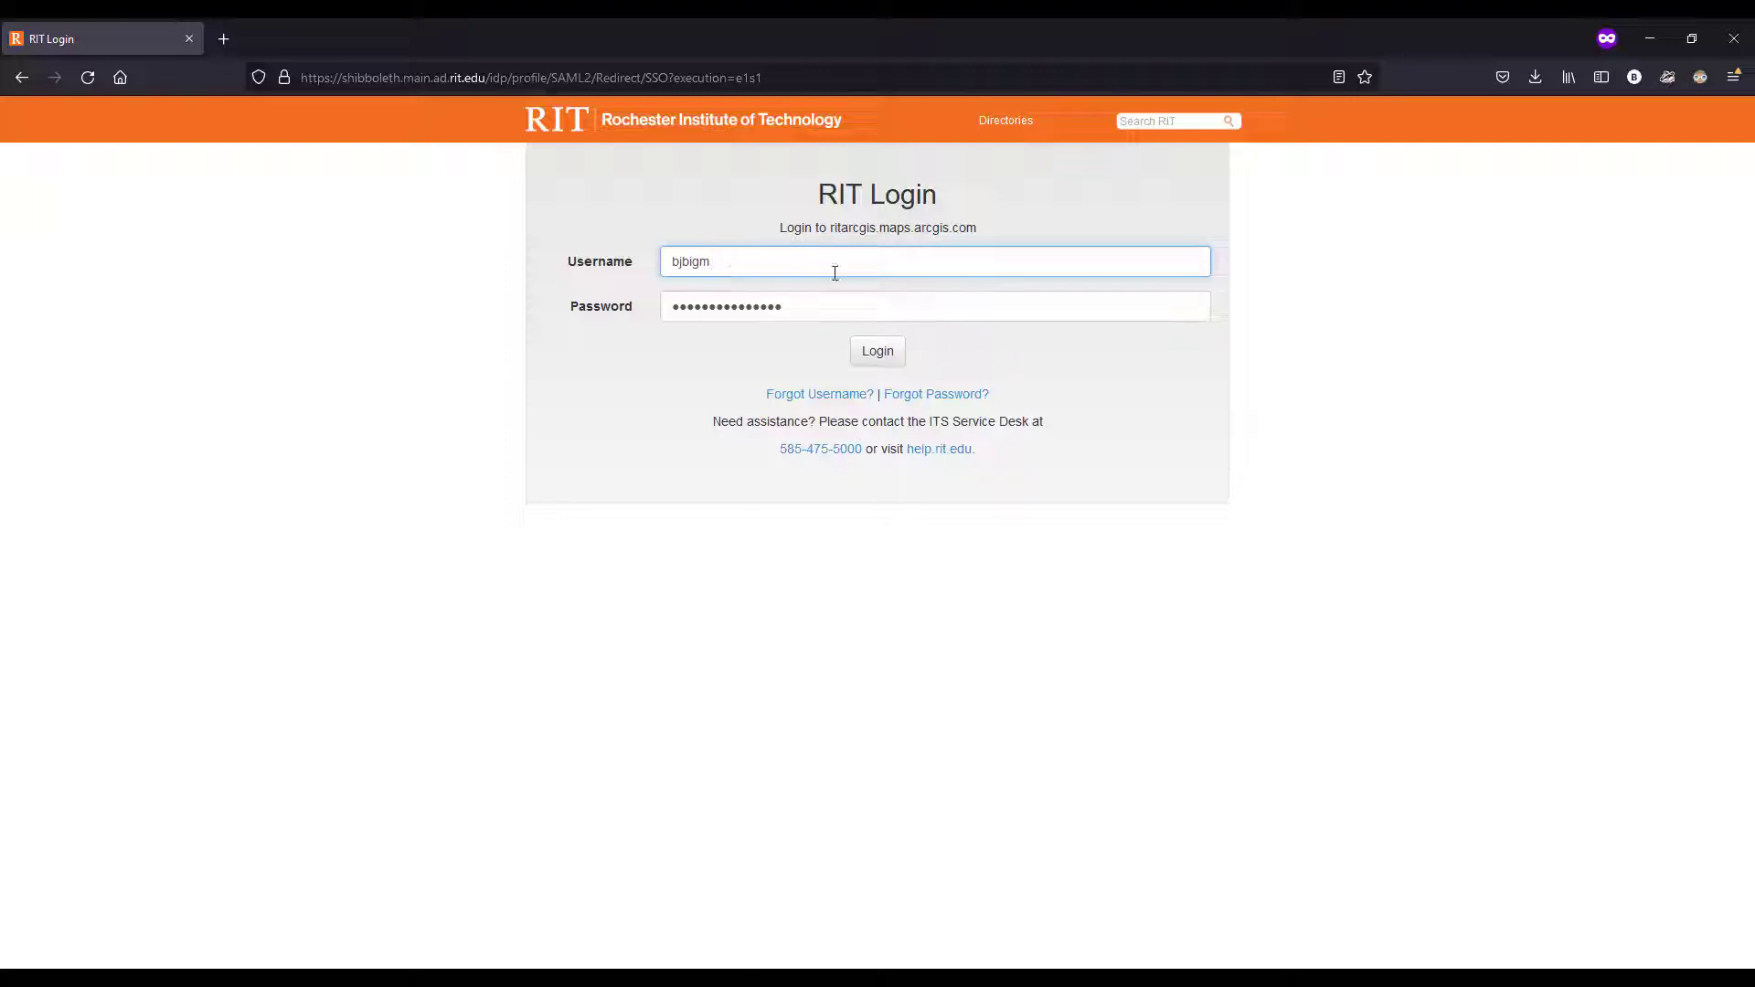
{"action": "left_click", "coordinate": [877, 351]}
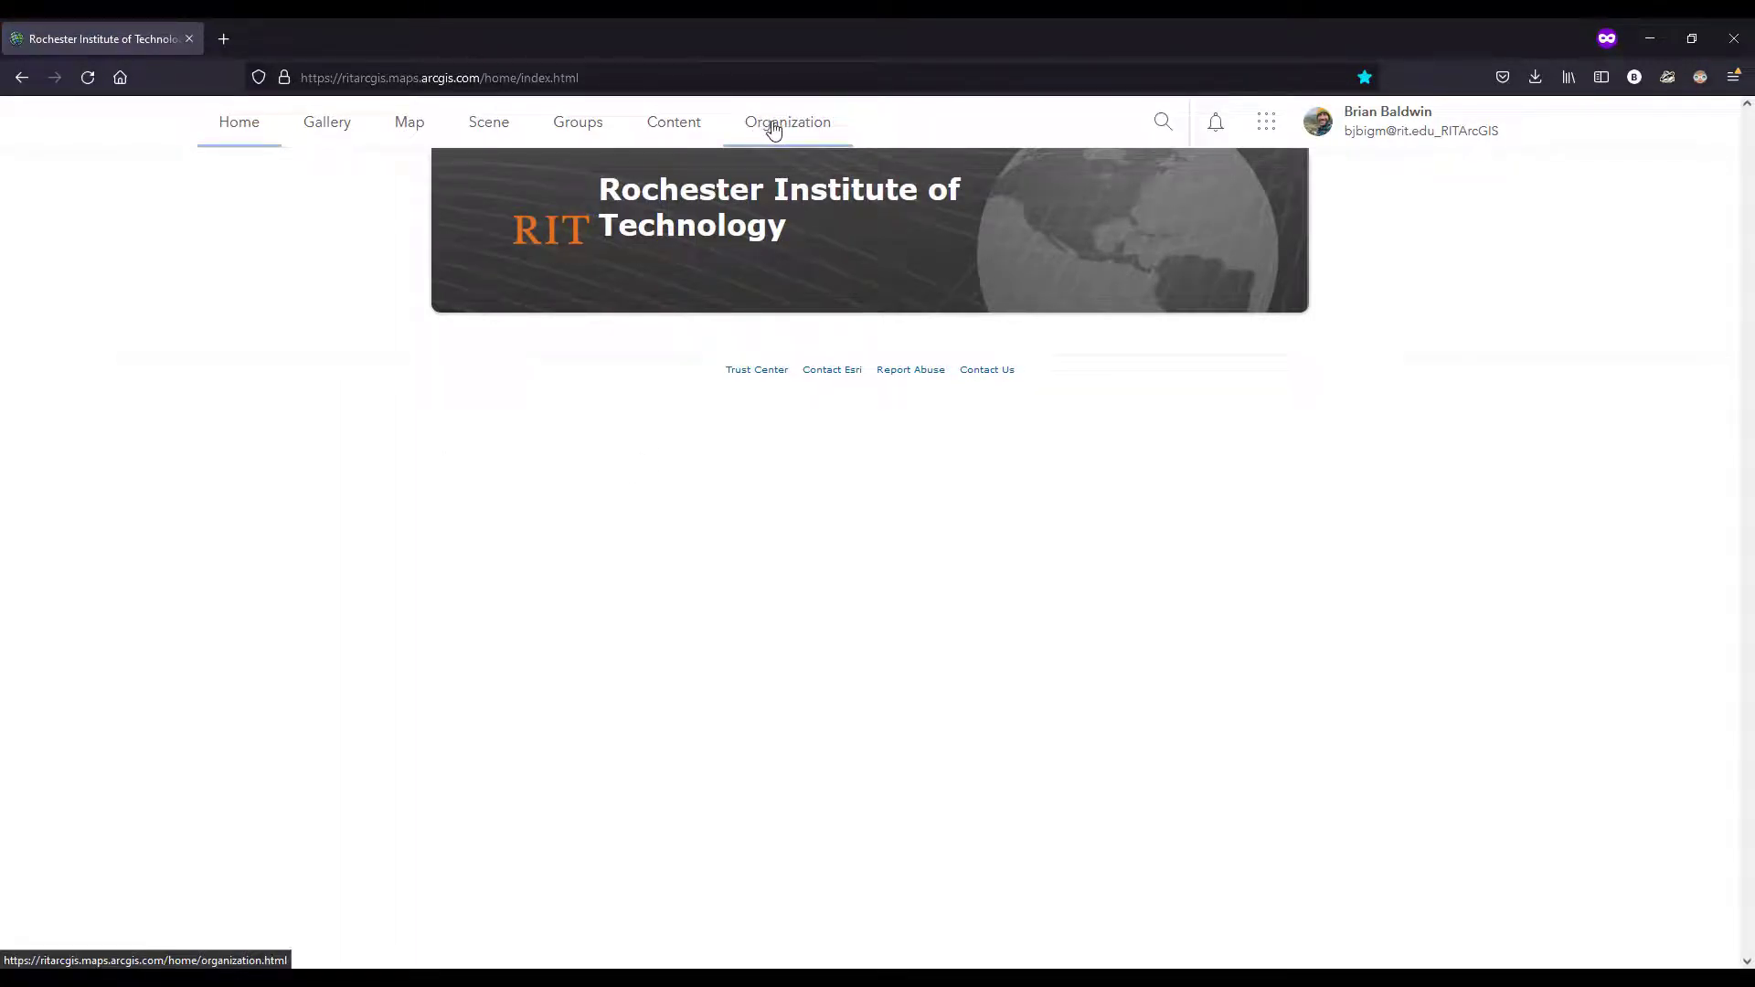
Step: Examine the organization's overview page and its member list
{"action": "left_click", "coordinate": [816, 128]}
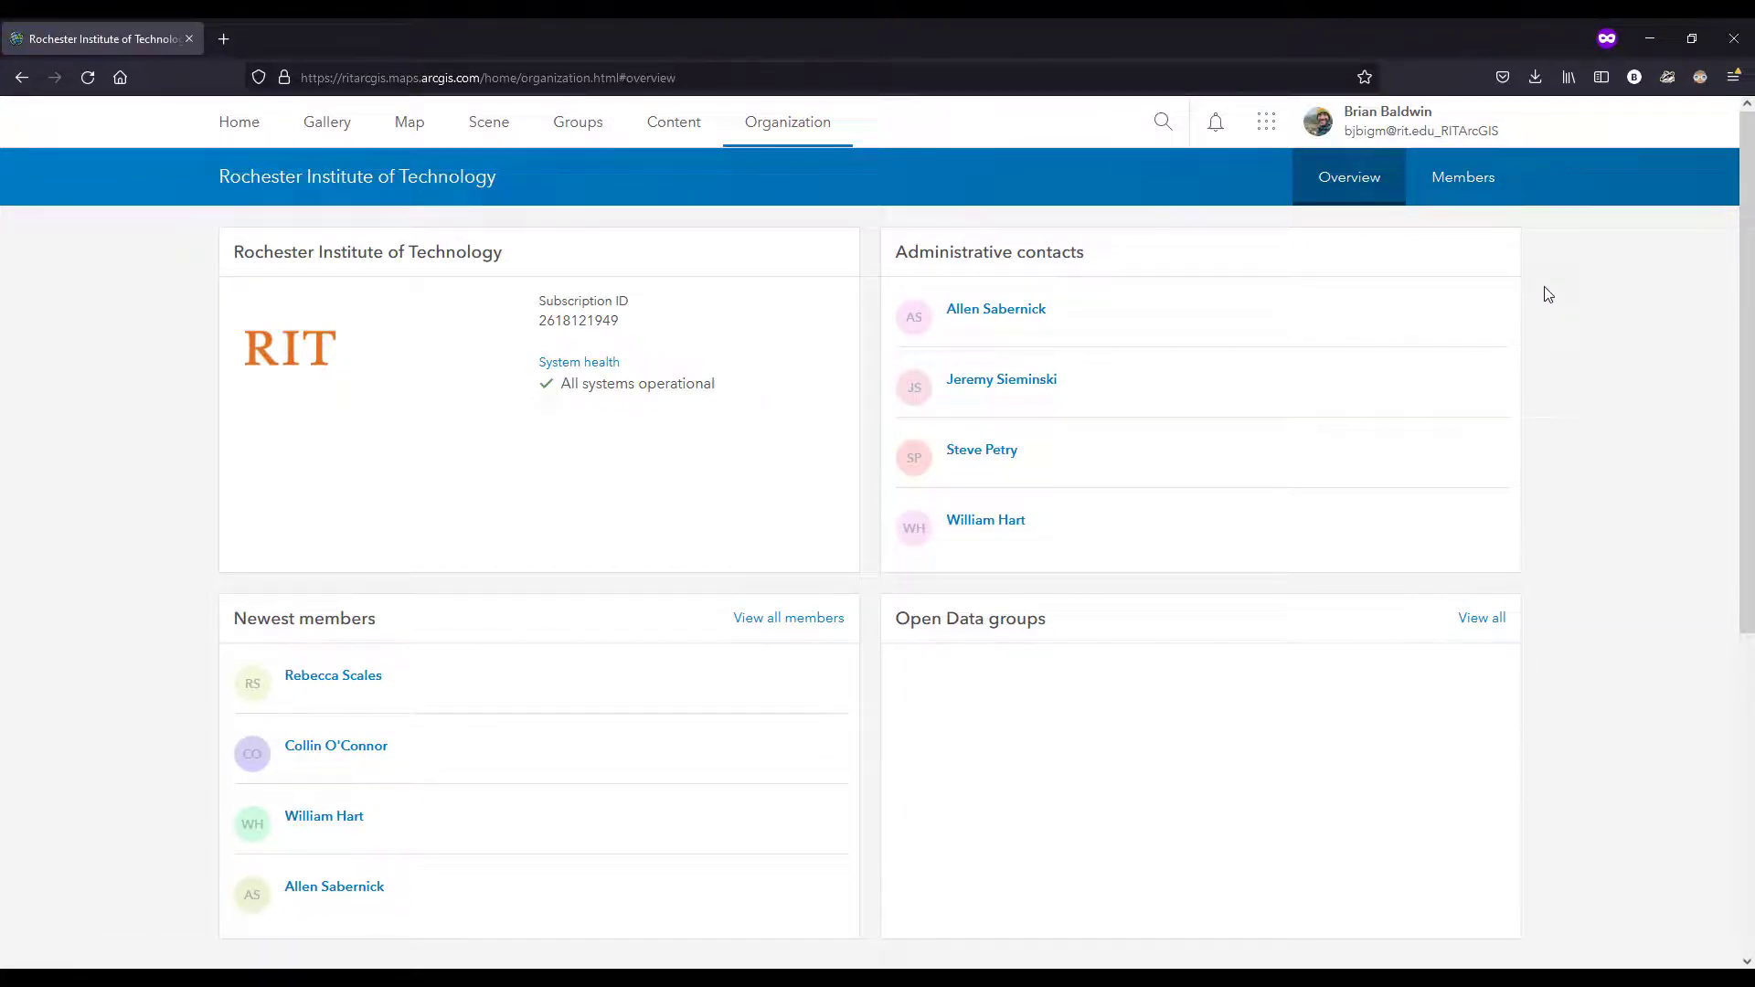
{"action": "left_click", "coordinate": [1481, 184]}
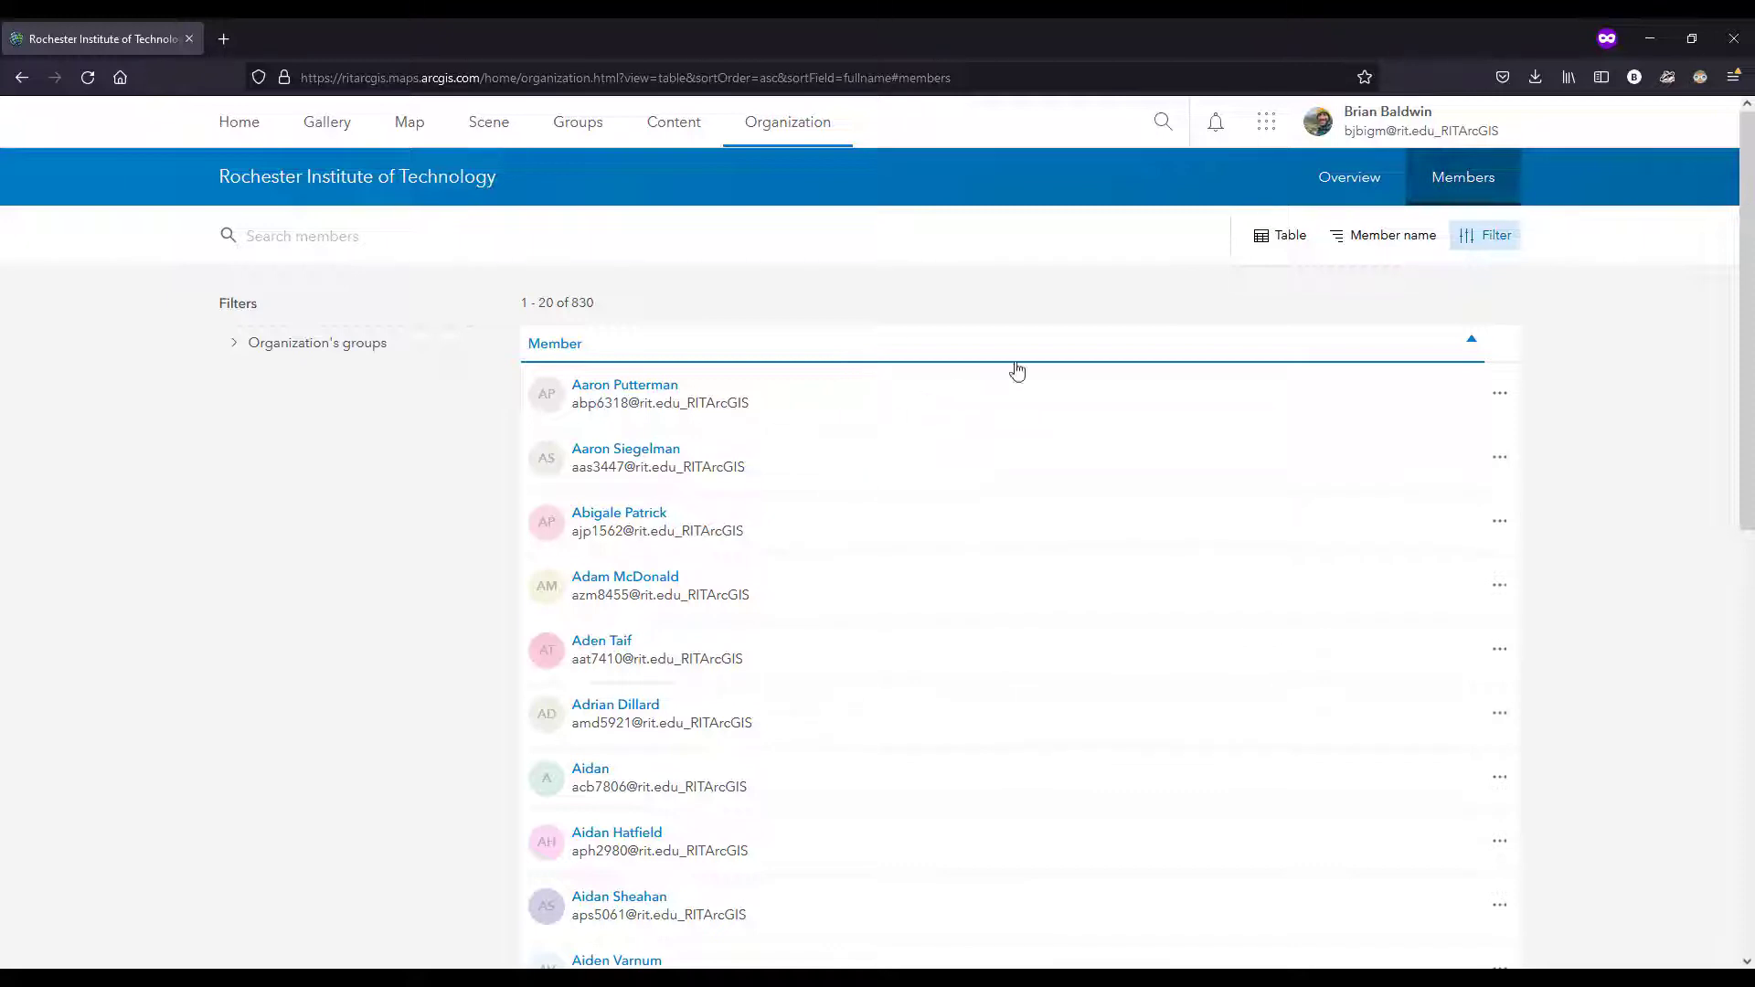
{"action": "left_click", "coordinate": [1327, 181]}
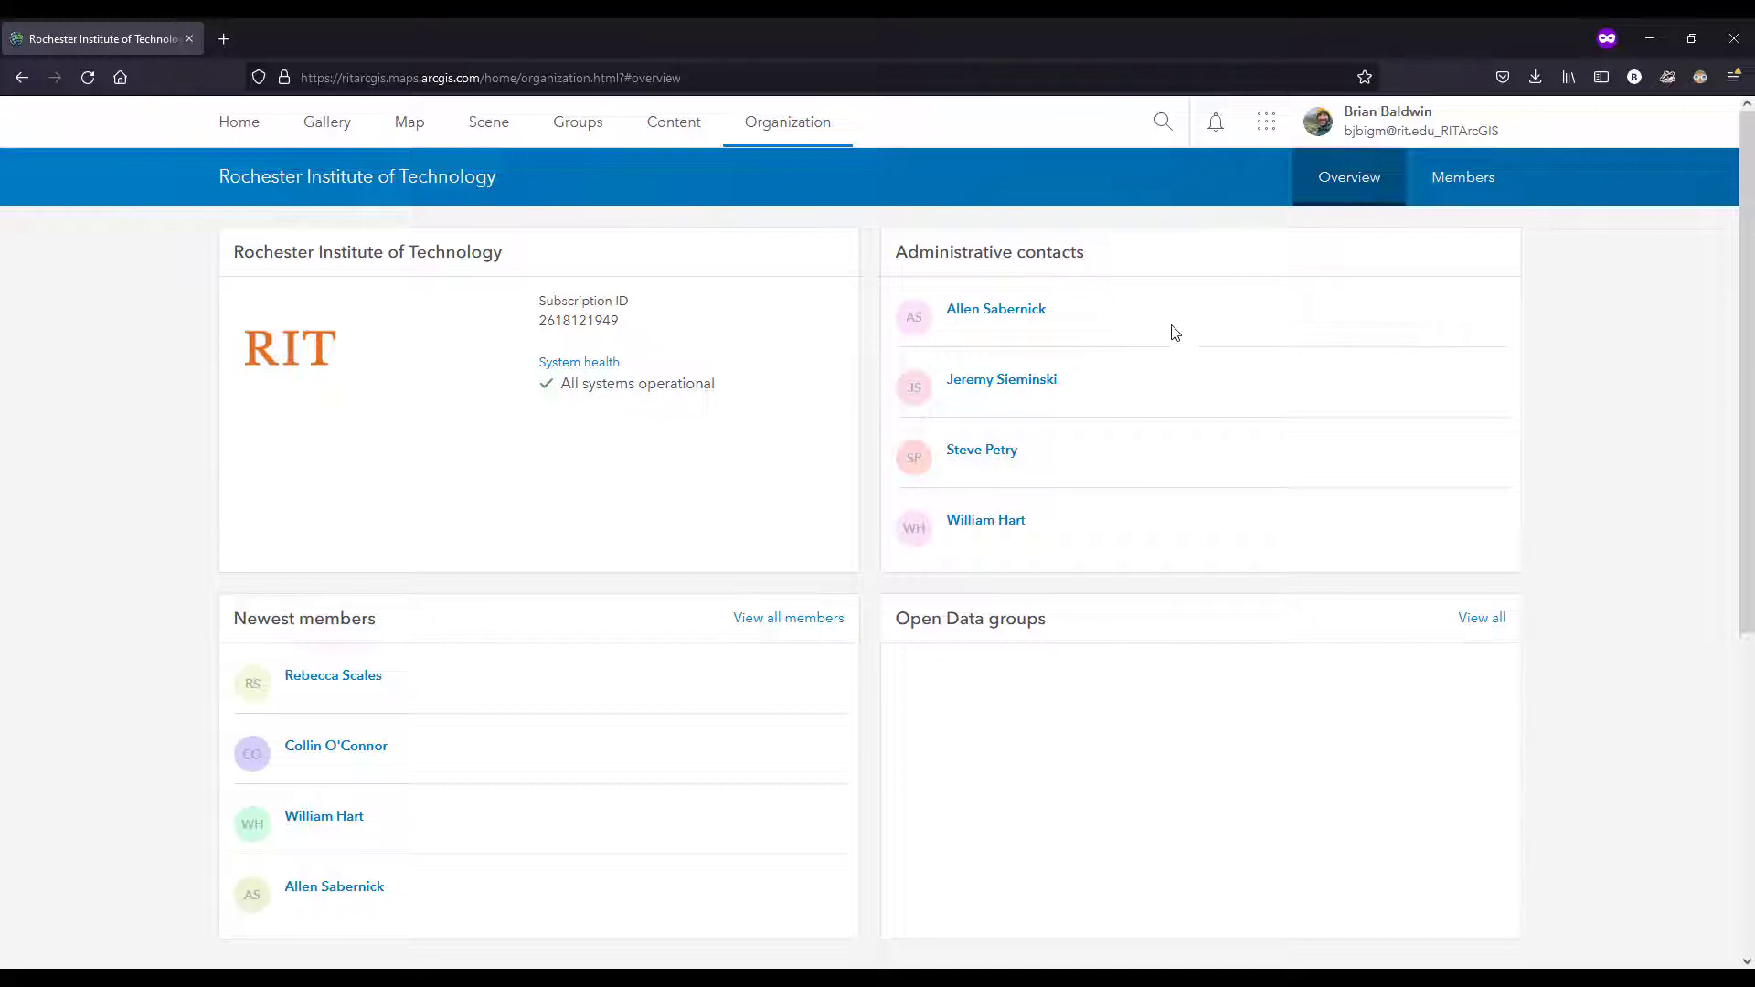
Step: Look over the range of ArcGIS apps available to the signed-in account
{"action": "left_click", "coordinate": [1268, 128]}
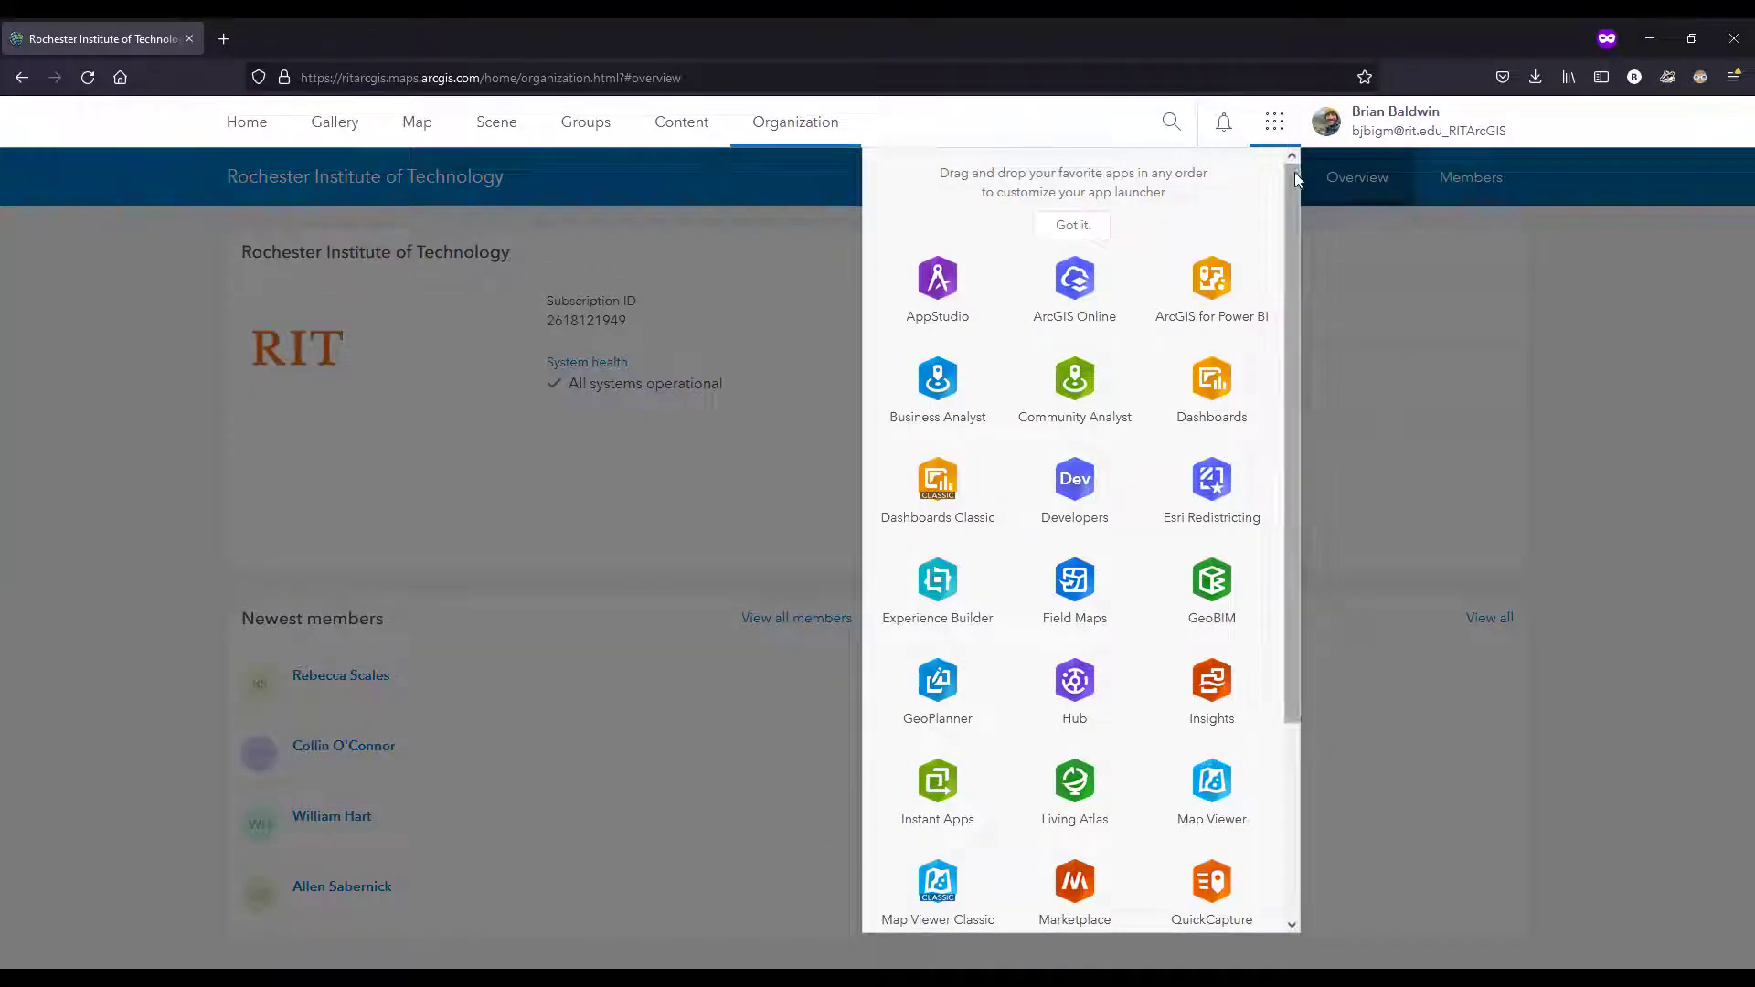
{"action": "mouse_move", "coordinate": [1295, 174]}
{"action": "left_mouse_down"}
{"action": "mouse_move", "coordinate": [1297, 253]}
{"action": "mouse_move", "coordinate": [1295, 173]}
{"action": "left_mouse_up"}
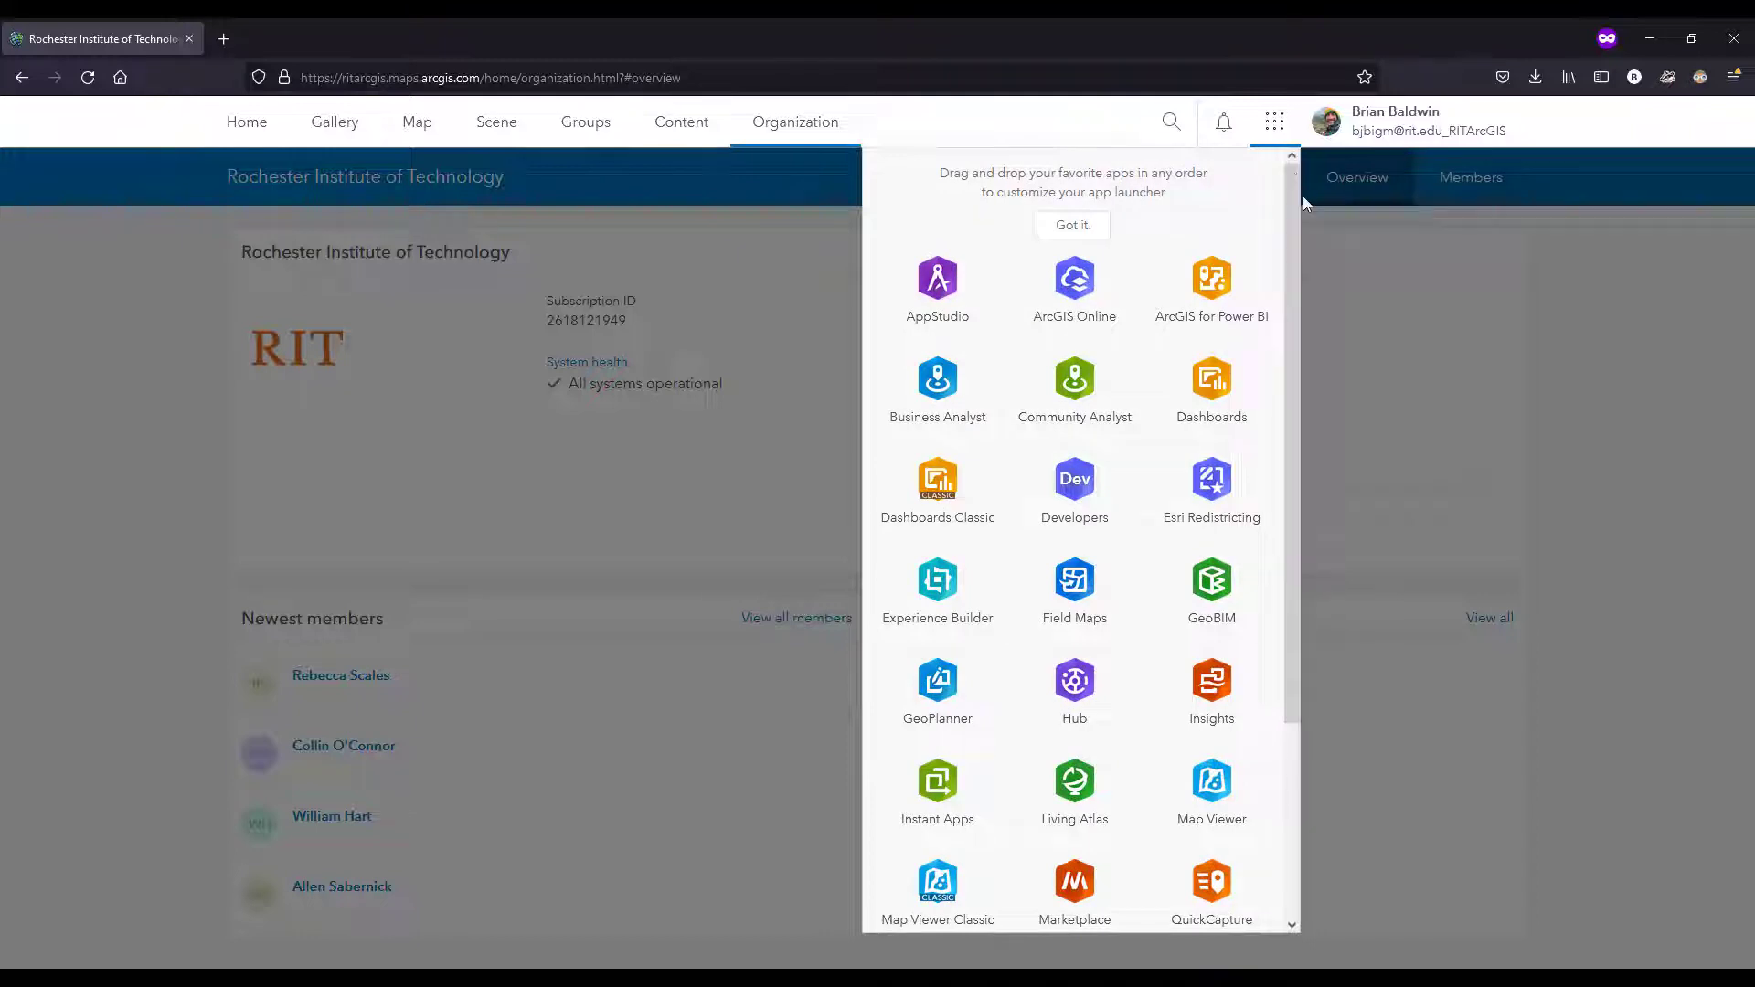
{"action": "left_click", "coordinate": [1646, 332]}
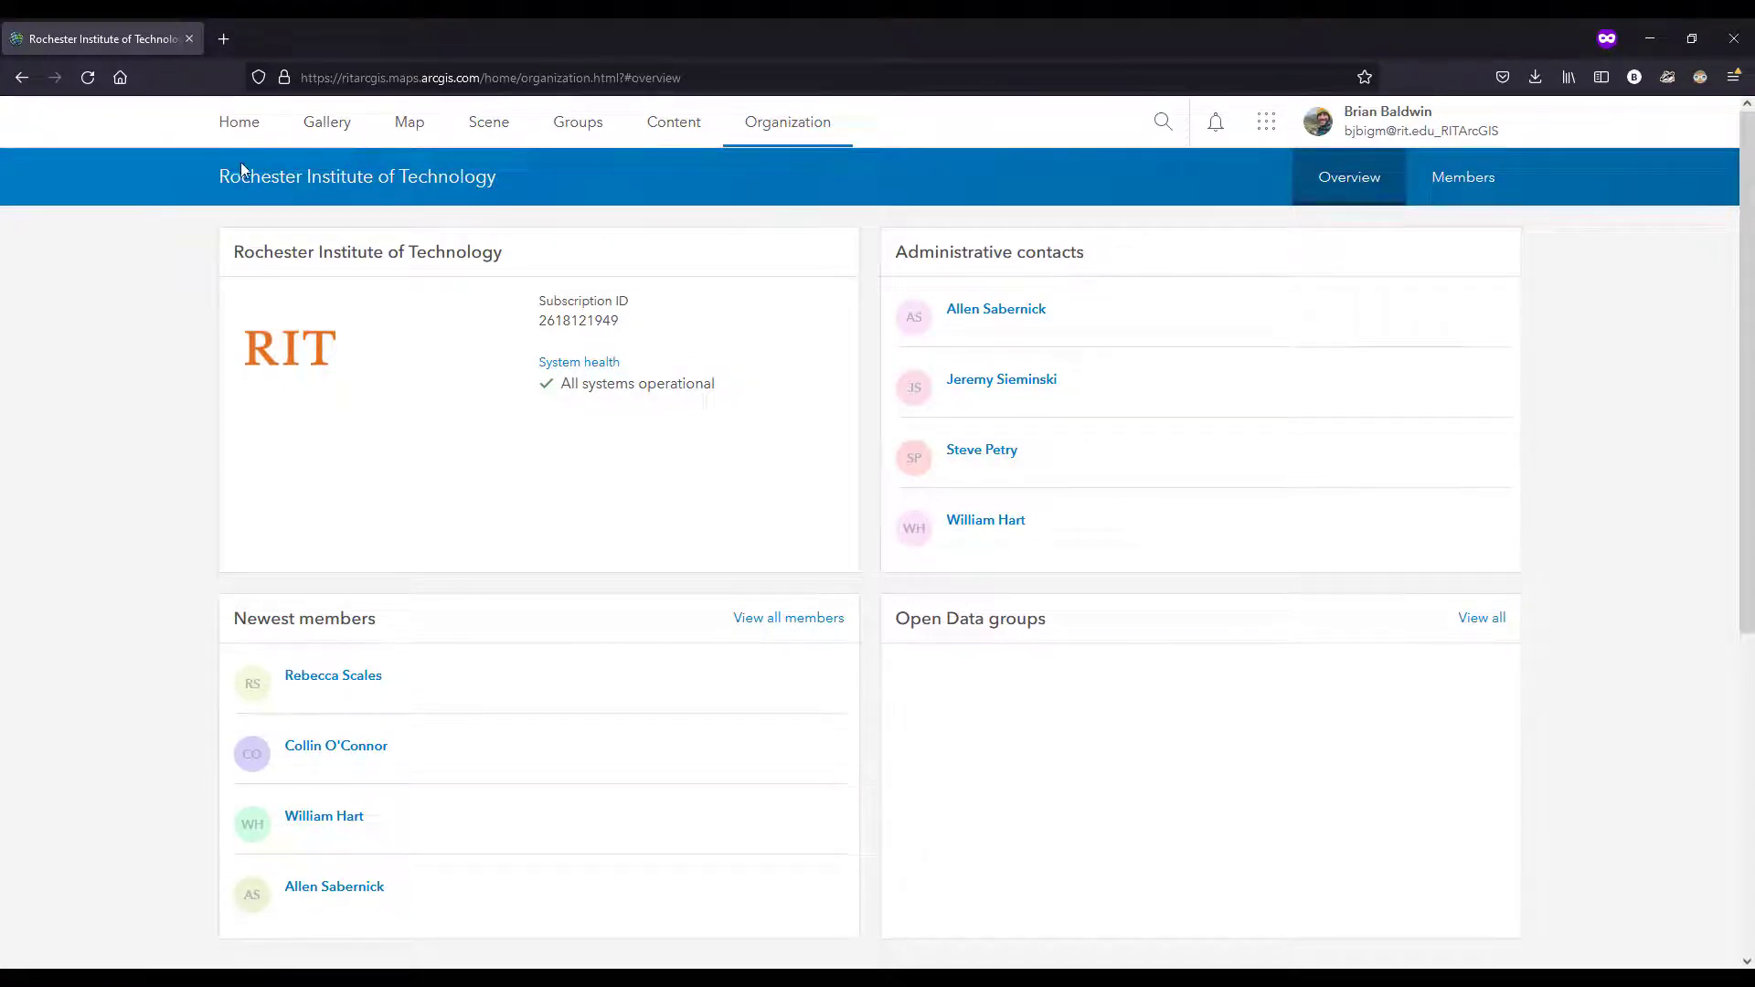
Step: Open a map in the new Map Viewer and set its basemap to Light Gray Canvas
{"action": "left_click", "coordinate": [413, 147]}
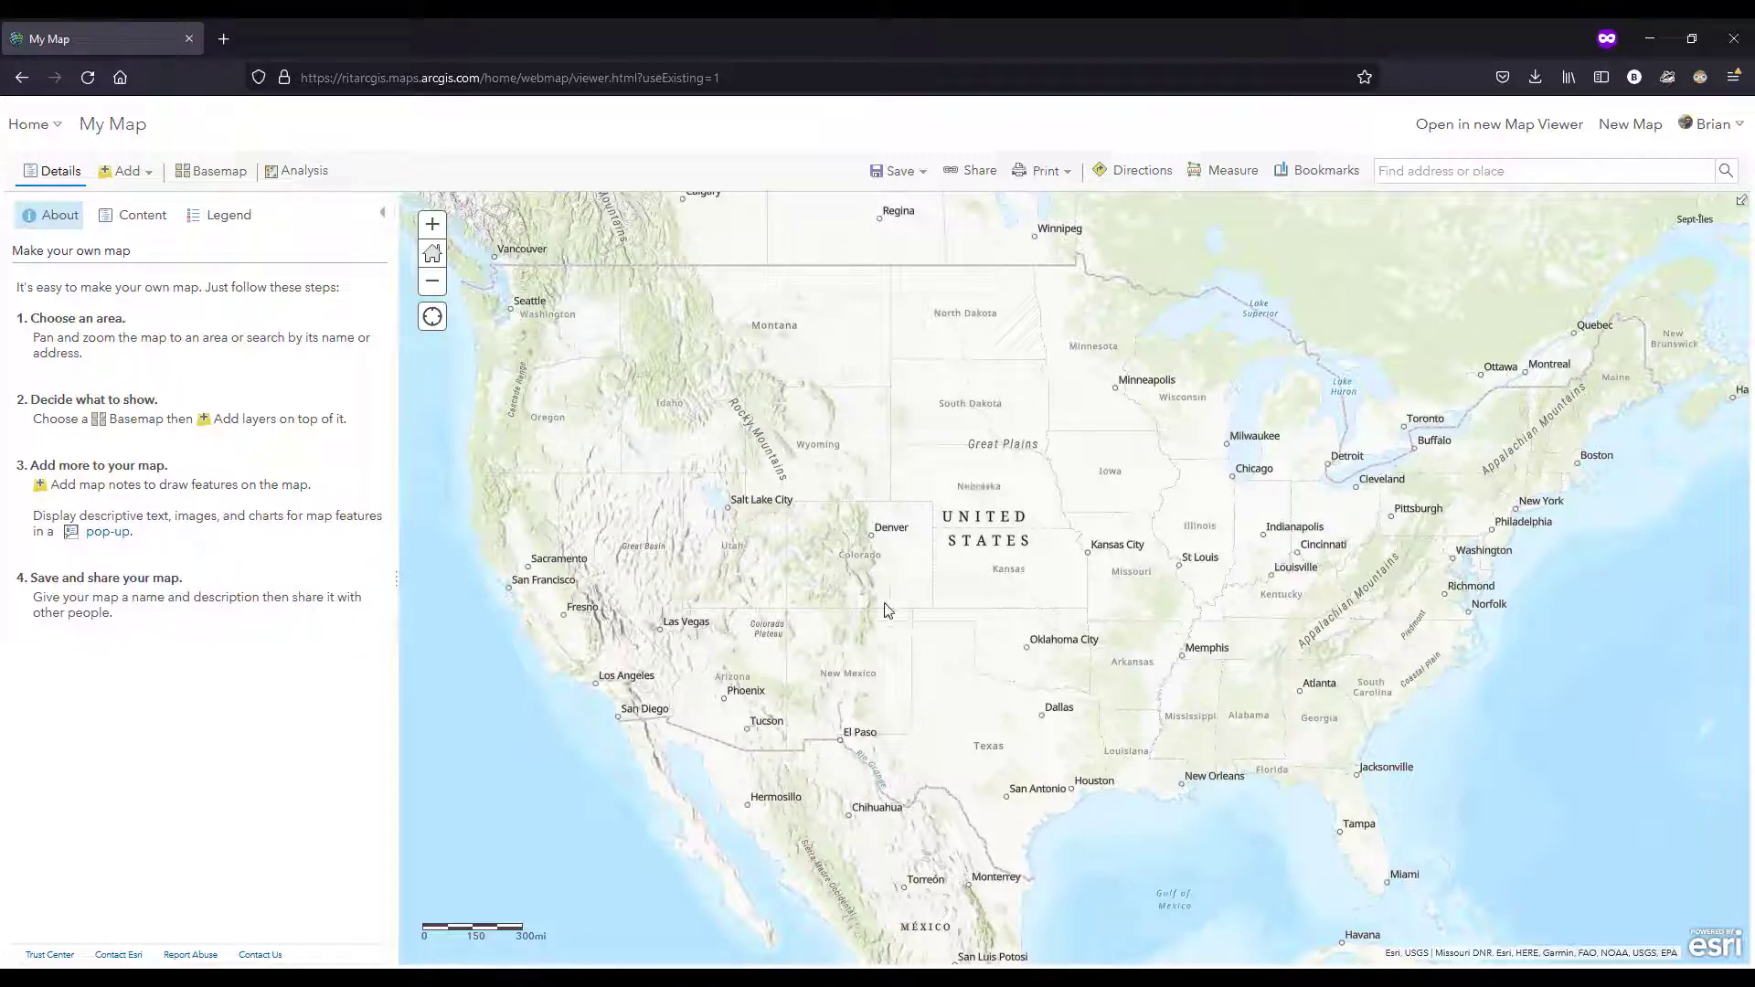
{"action": "left_click", "coordinate": [1497, 130]}
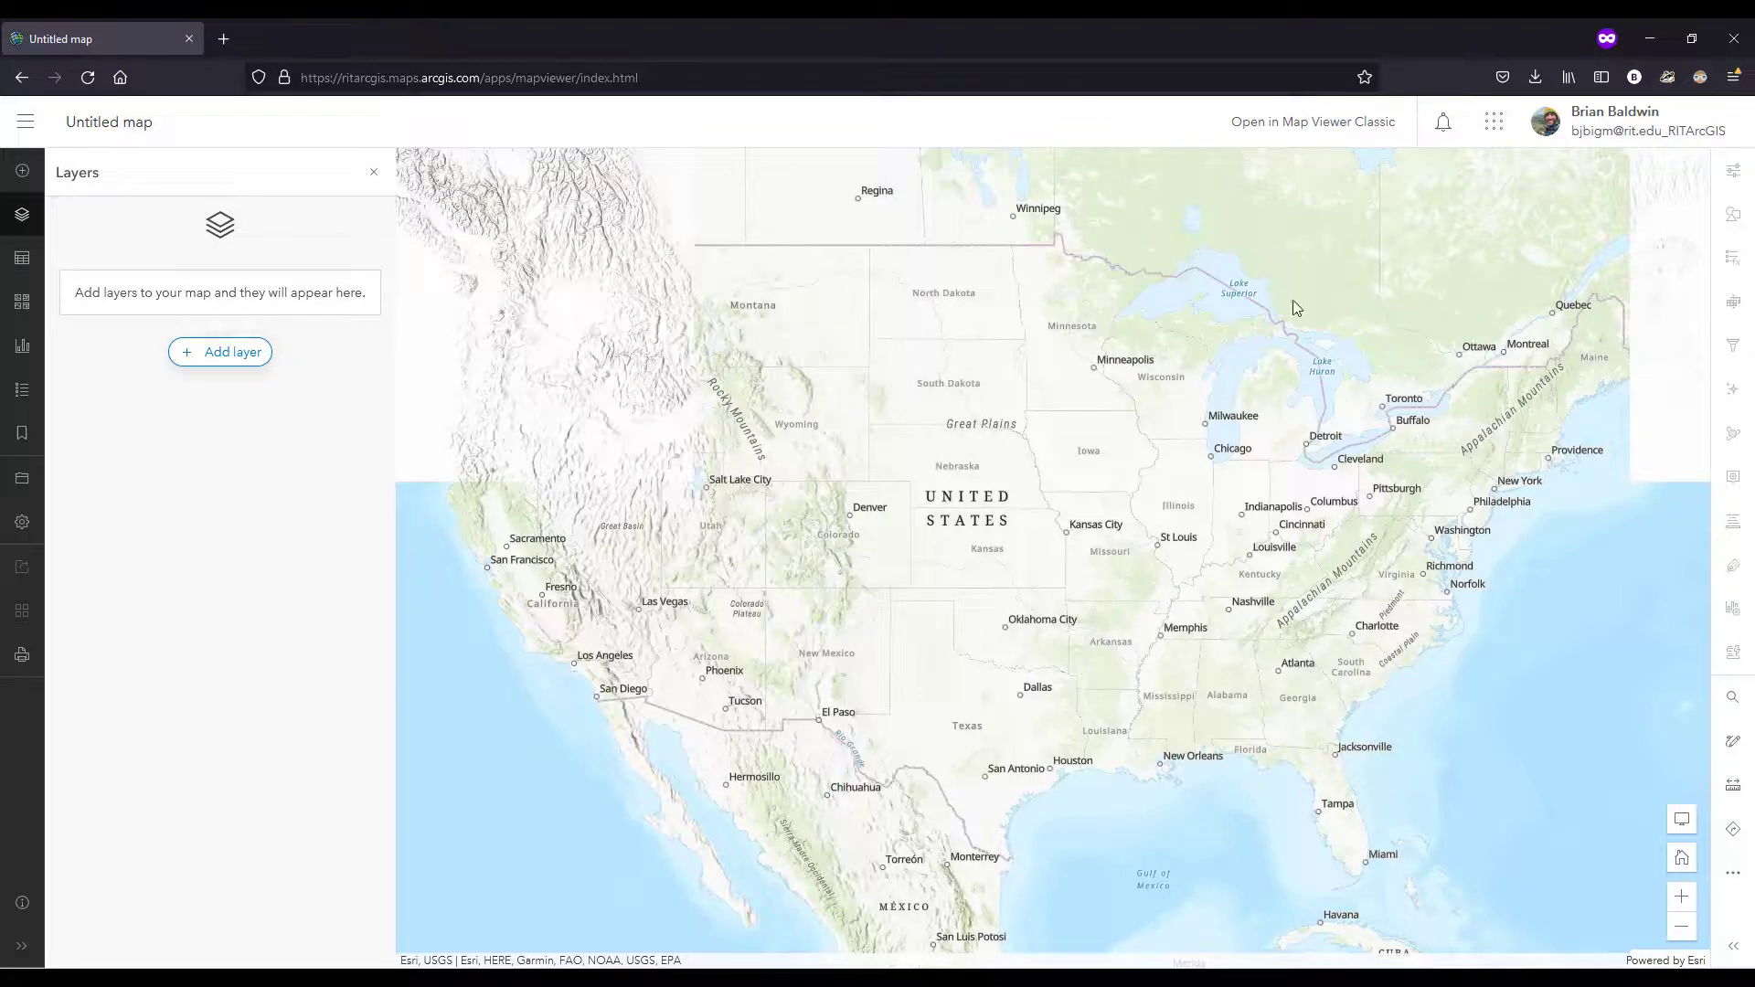
{"action": "left_click", "coordinate": [22, 307]}
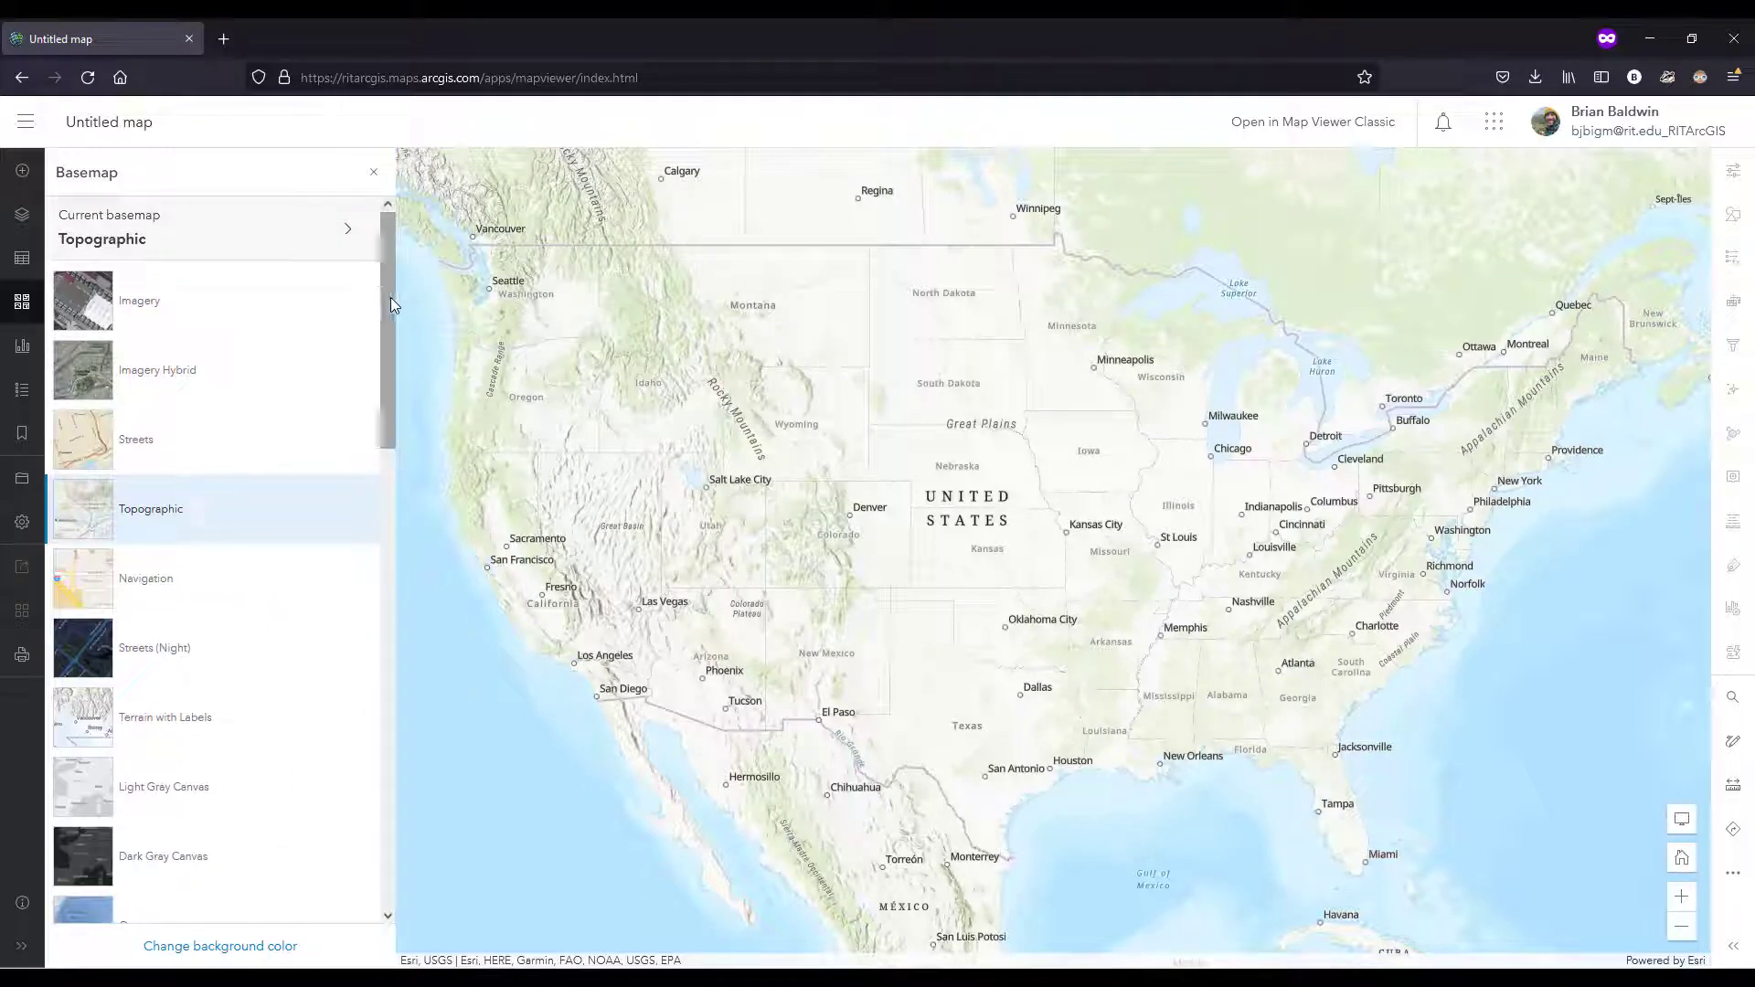
{"action": "left_click_drag", "start_coordinate": [391, 298], "coordinate": [378, 360]}
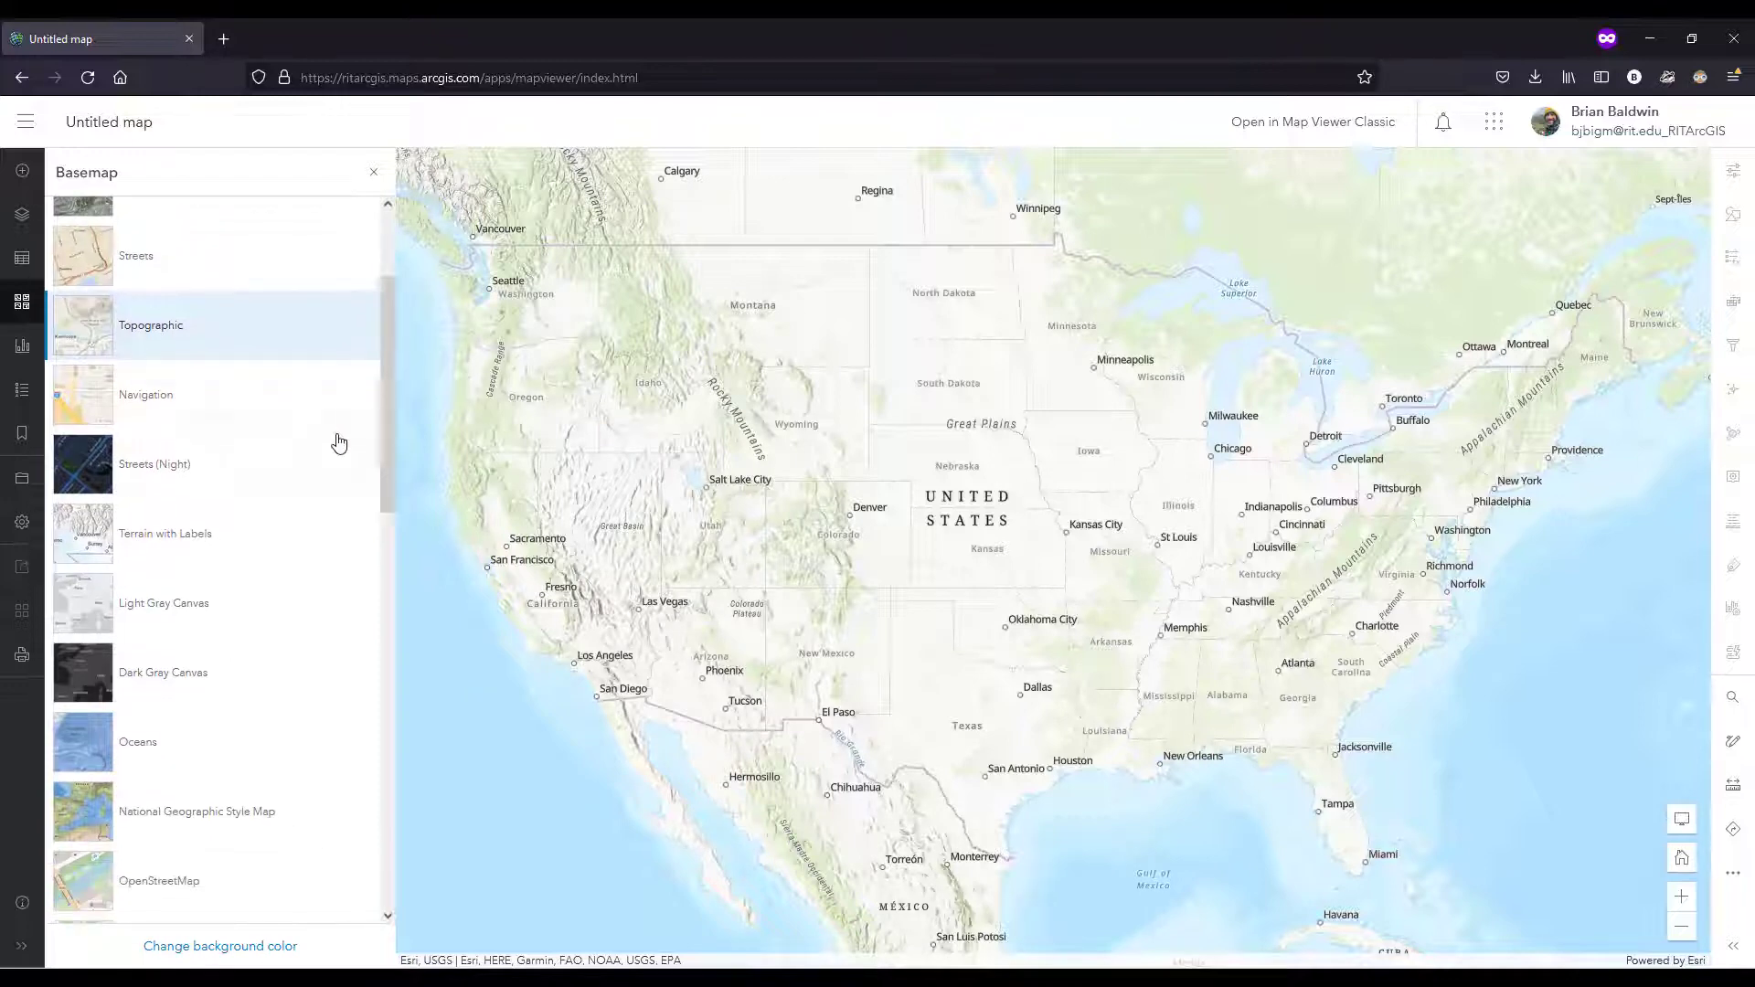
{"action": "left_click", "coordinate": [216, 618]}
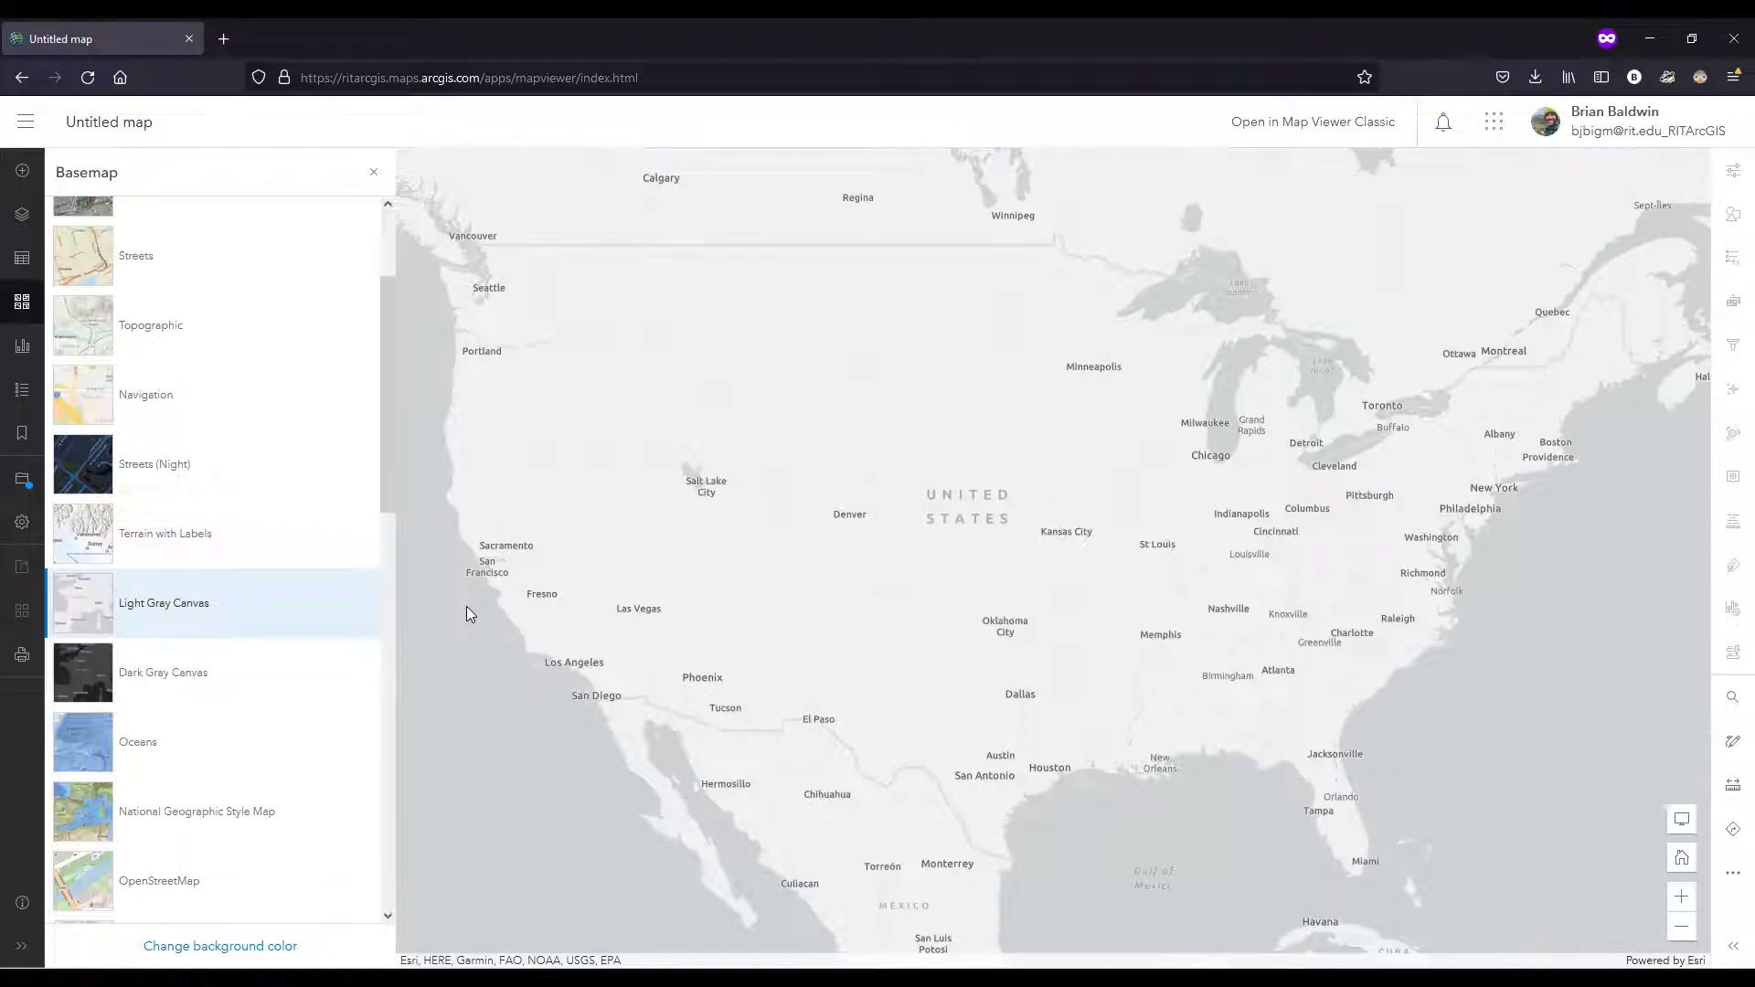
{"action": "mouse_move", "coordinate": [385, 436]}
{"action": "left_mouse_down"}
{"action": "mouse_move", "coordinate": [382, 595]}
{"action": "mouse_move", "coordinate": [383, 462]}
{"action": "left_mouse_up"}
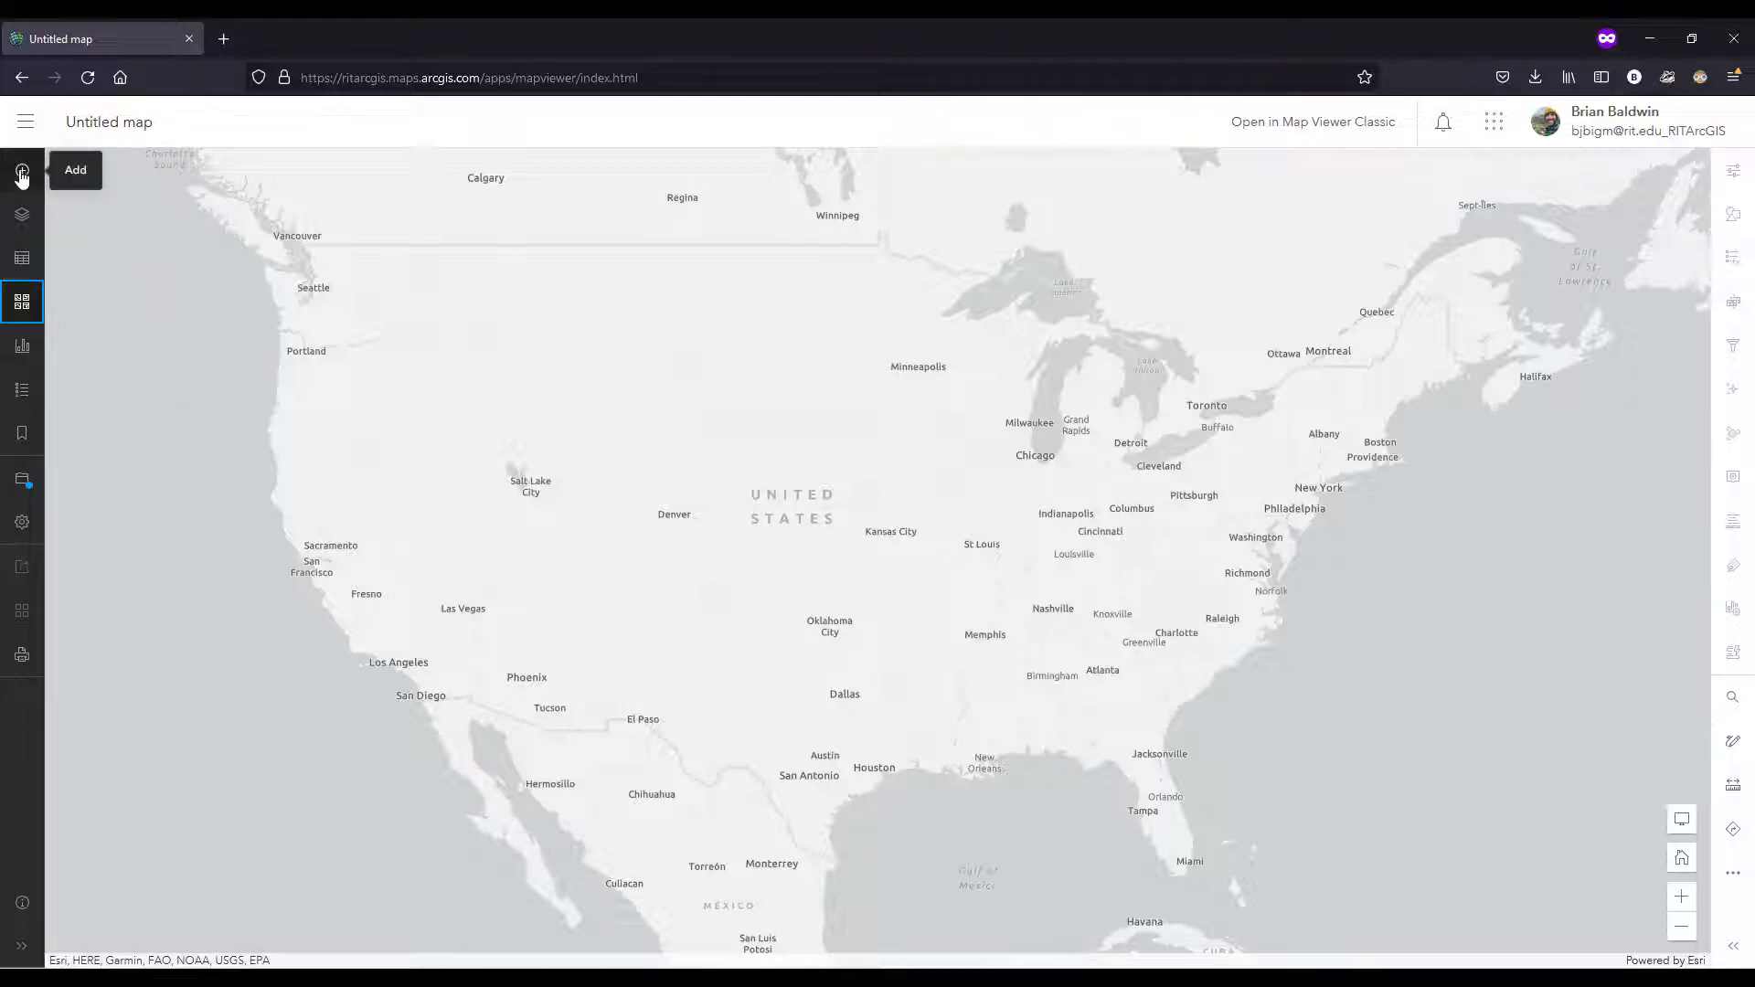
Step: Search the Living Atlas for "hurricane" layers to add to the map
{"action": "left_click", "coordinate": [19, 220]}
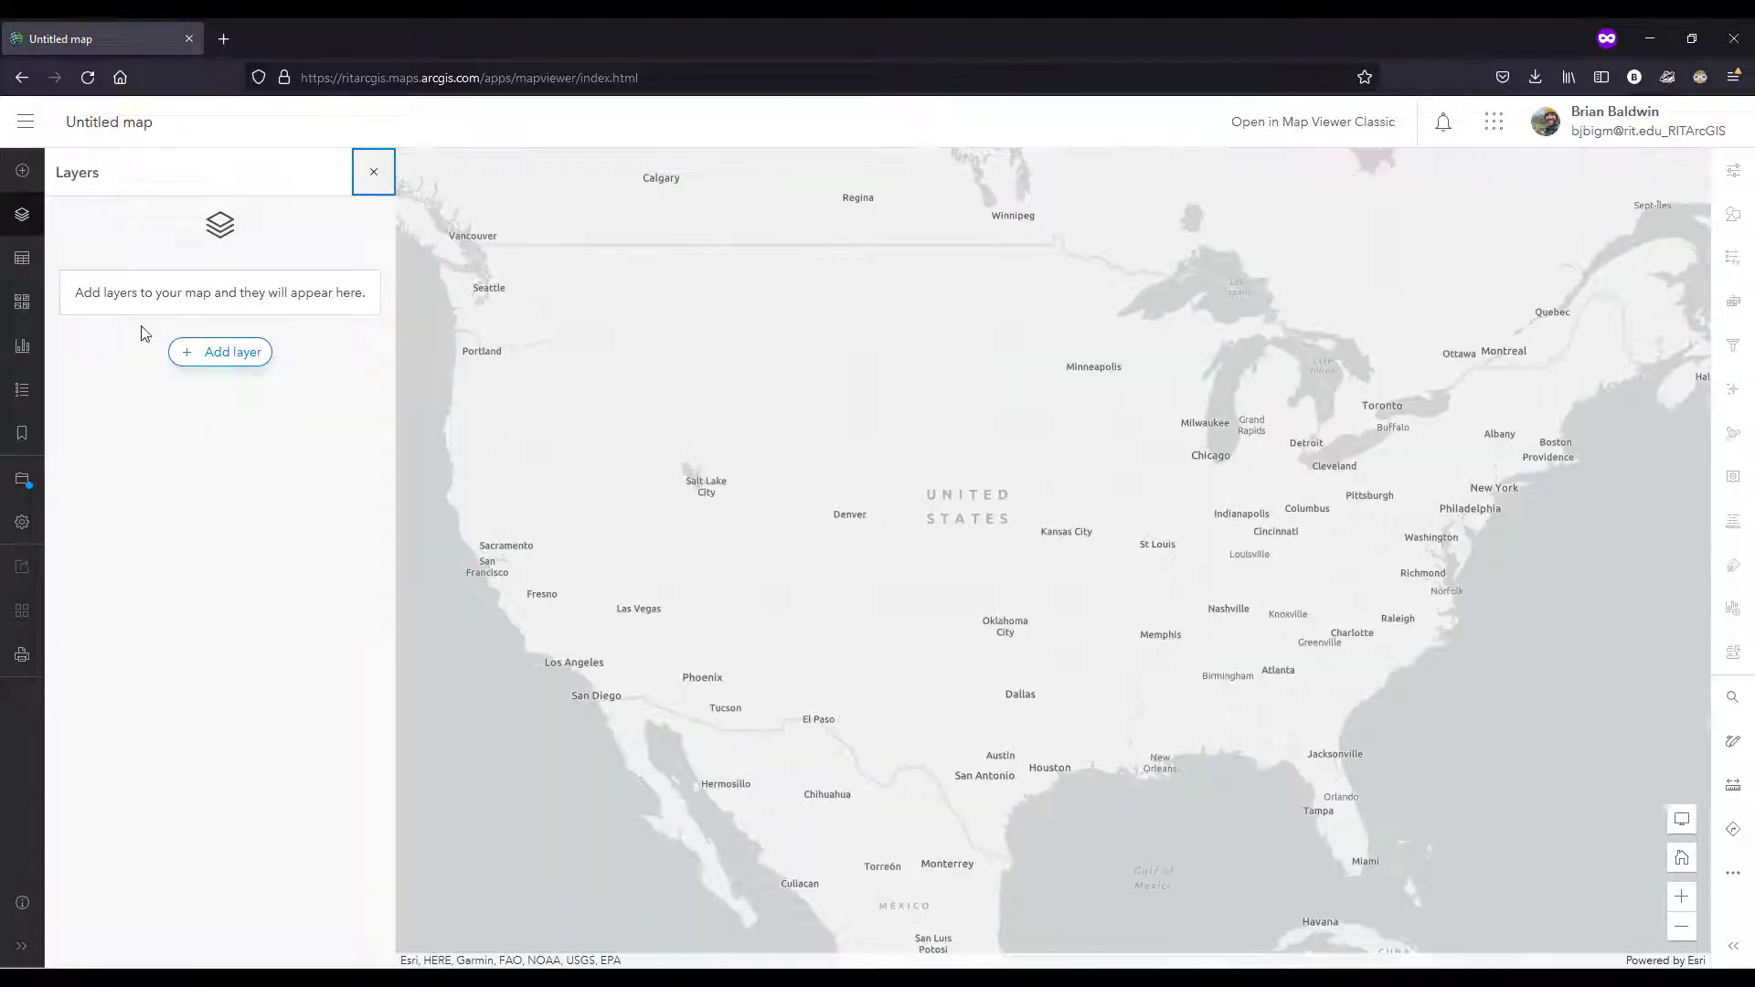
{"action": "left_click", "coordinate": [225, 360]}
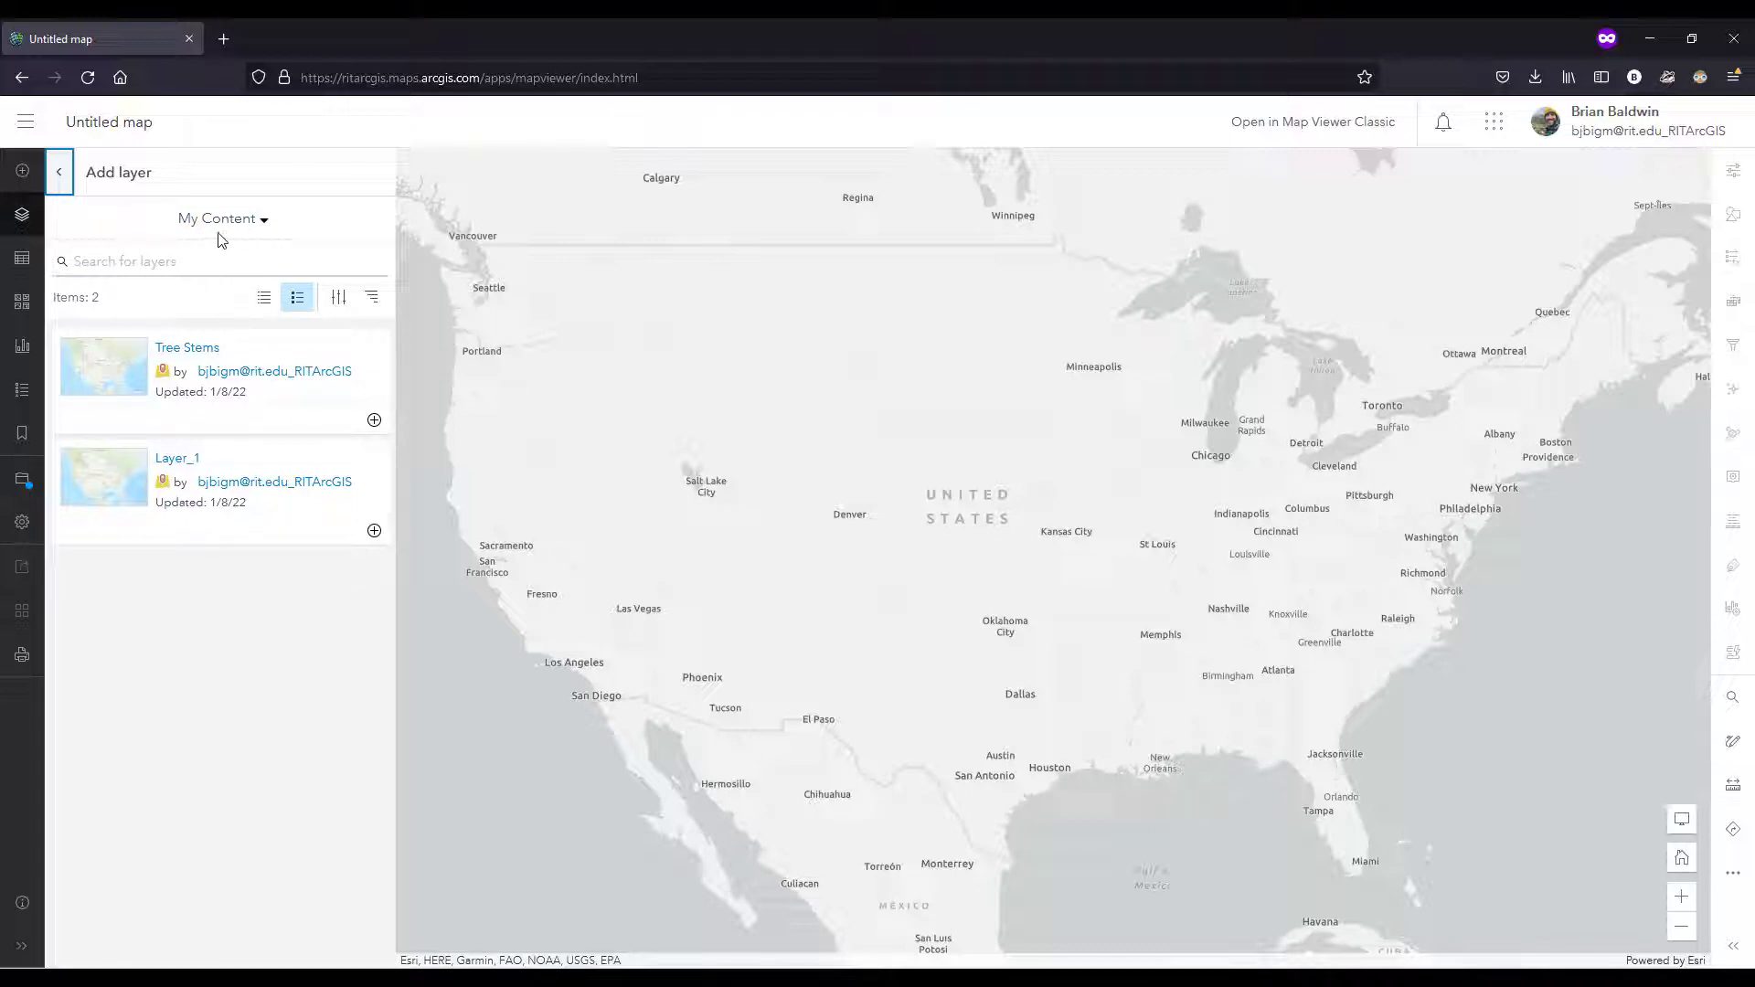
{"action": "left_click", "coordinate": [264, 223]}
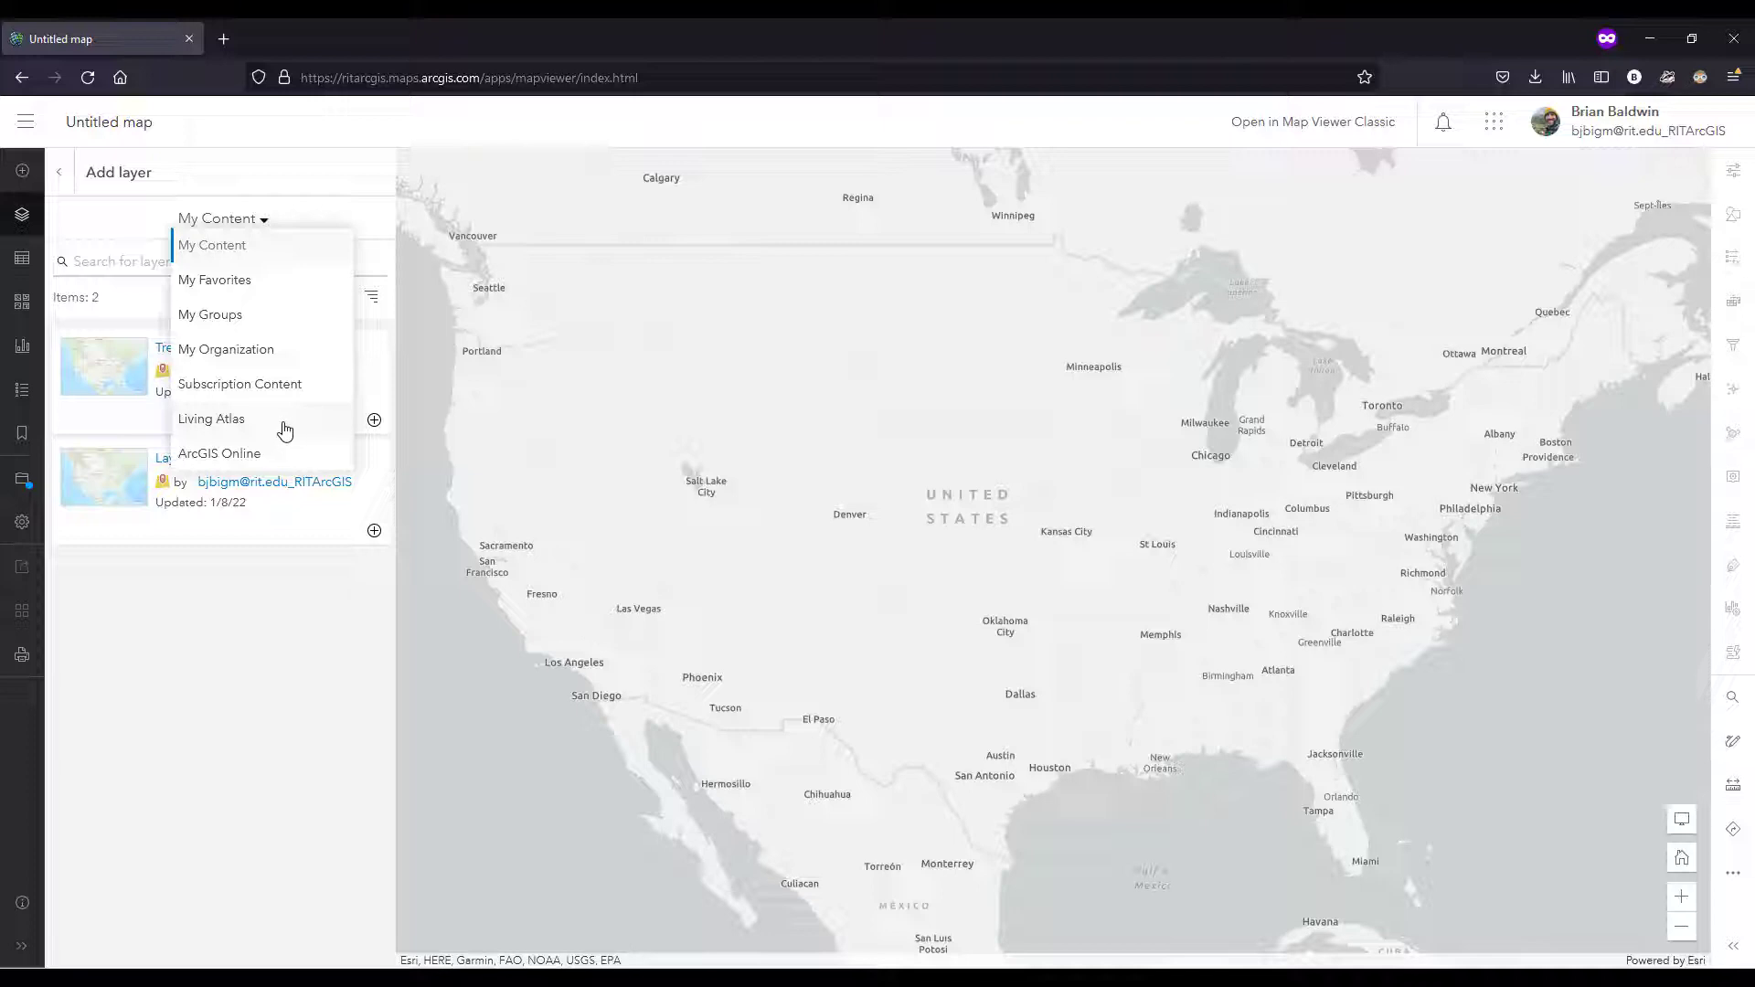
{"action": "left_click", "coordinate": [277, 429]}
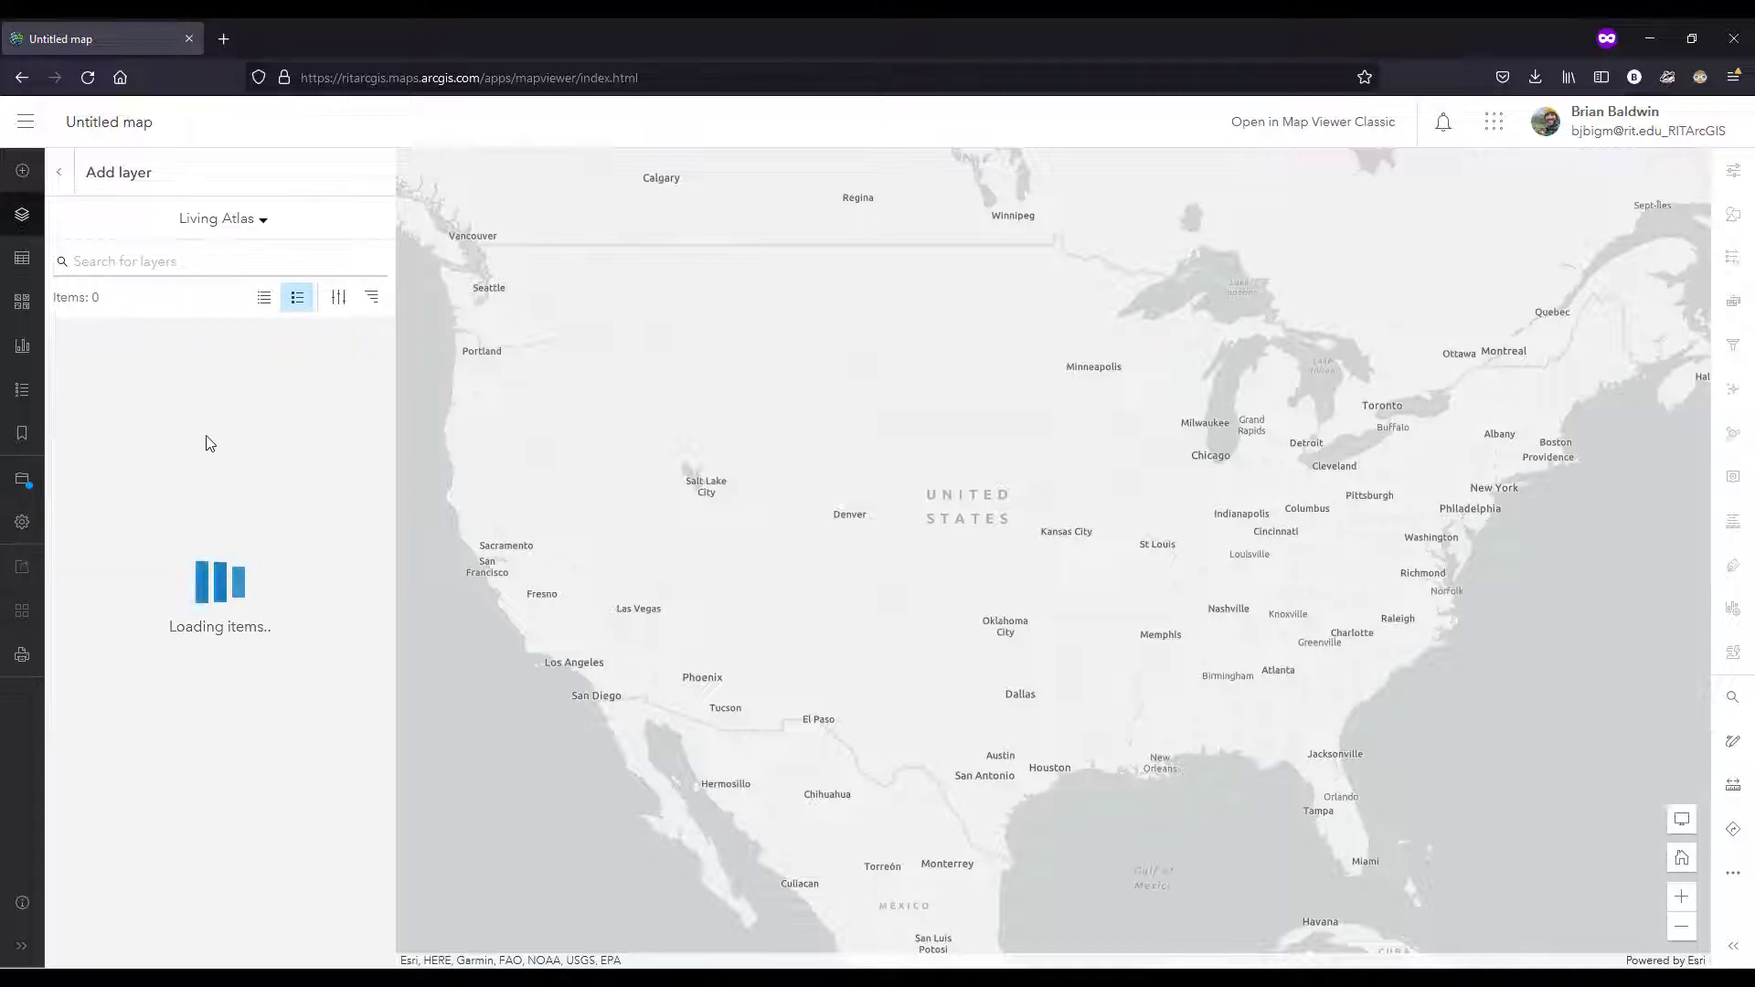
{"action": "left_click", "coordinate": [189, 257]}
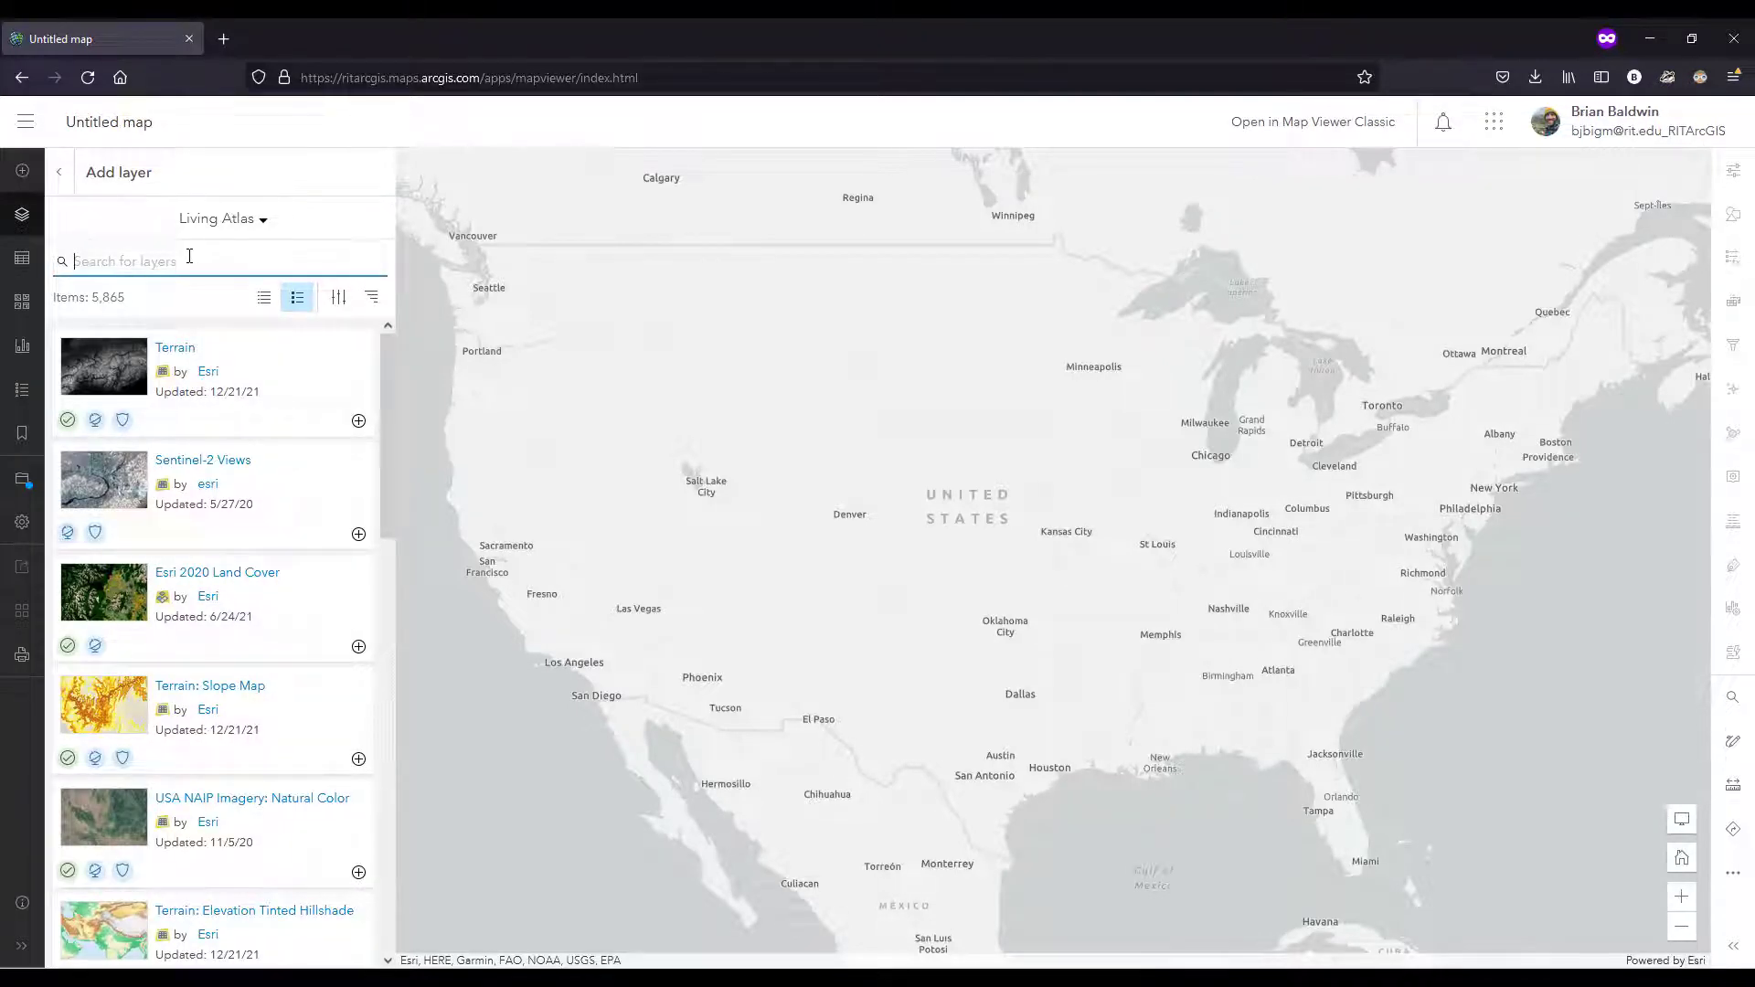
{"action": "type", "text": "huirricane"}
{"action": "key", "text": "Return"}
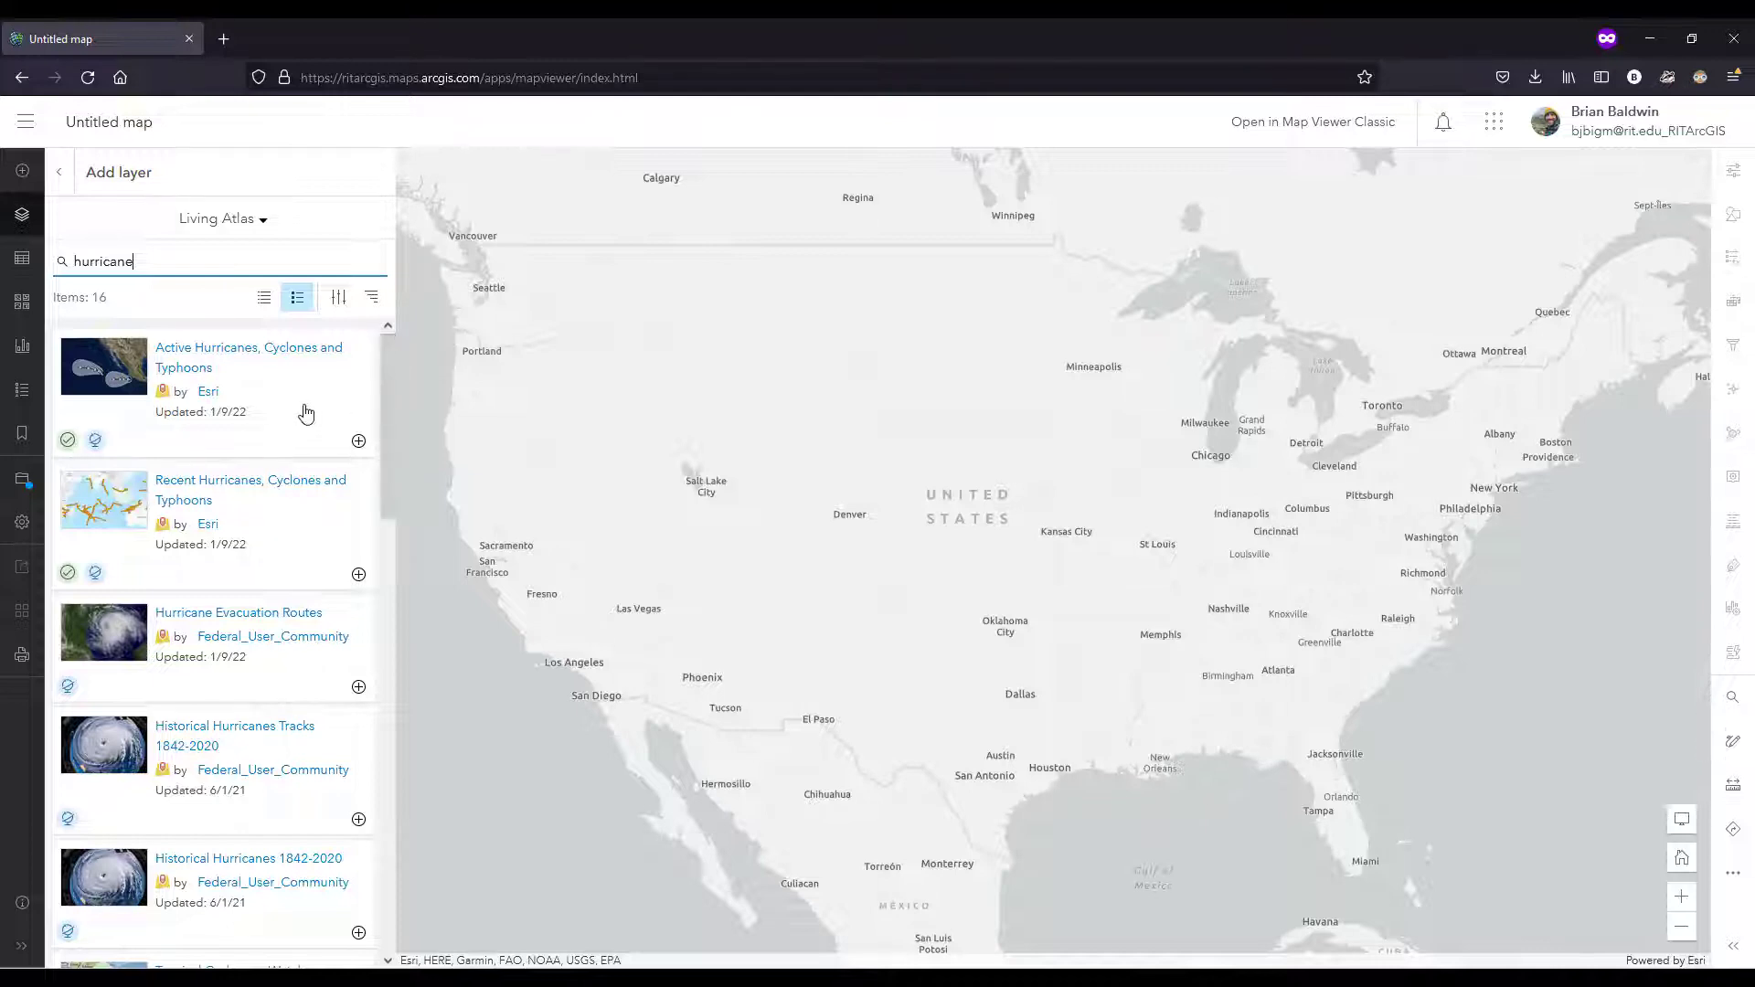
Step: Add the Historical Hurricanes Tracks 1842-2020 layer from the search results to the map
{"action": "left_click_drag", "start_coordinate": [392, 379], "coordinate": [386, 410]}
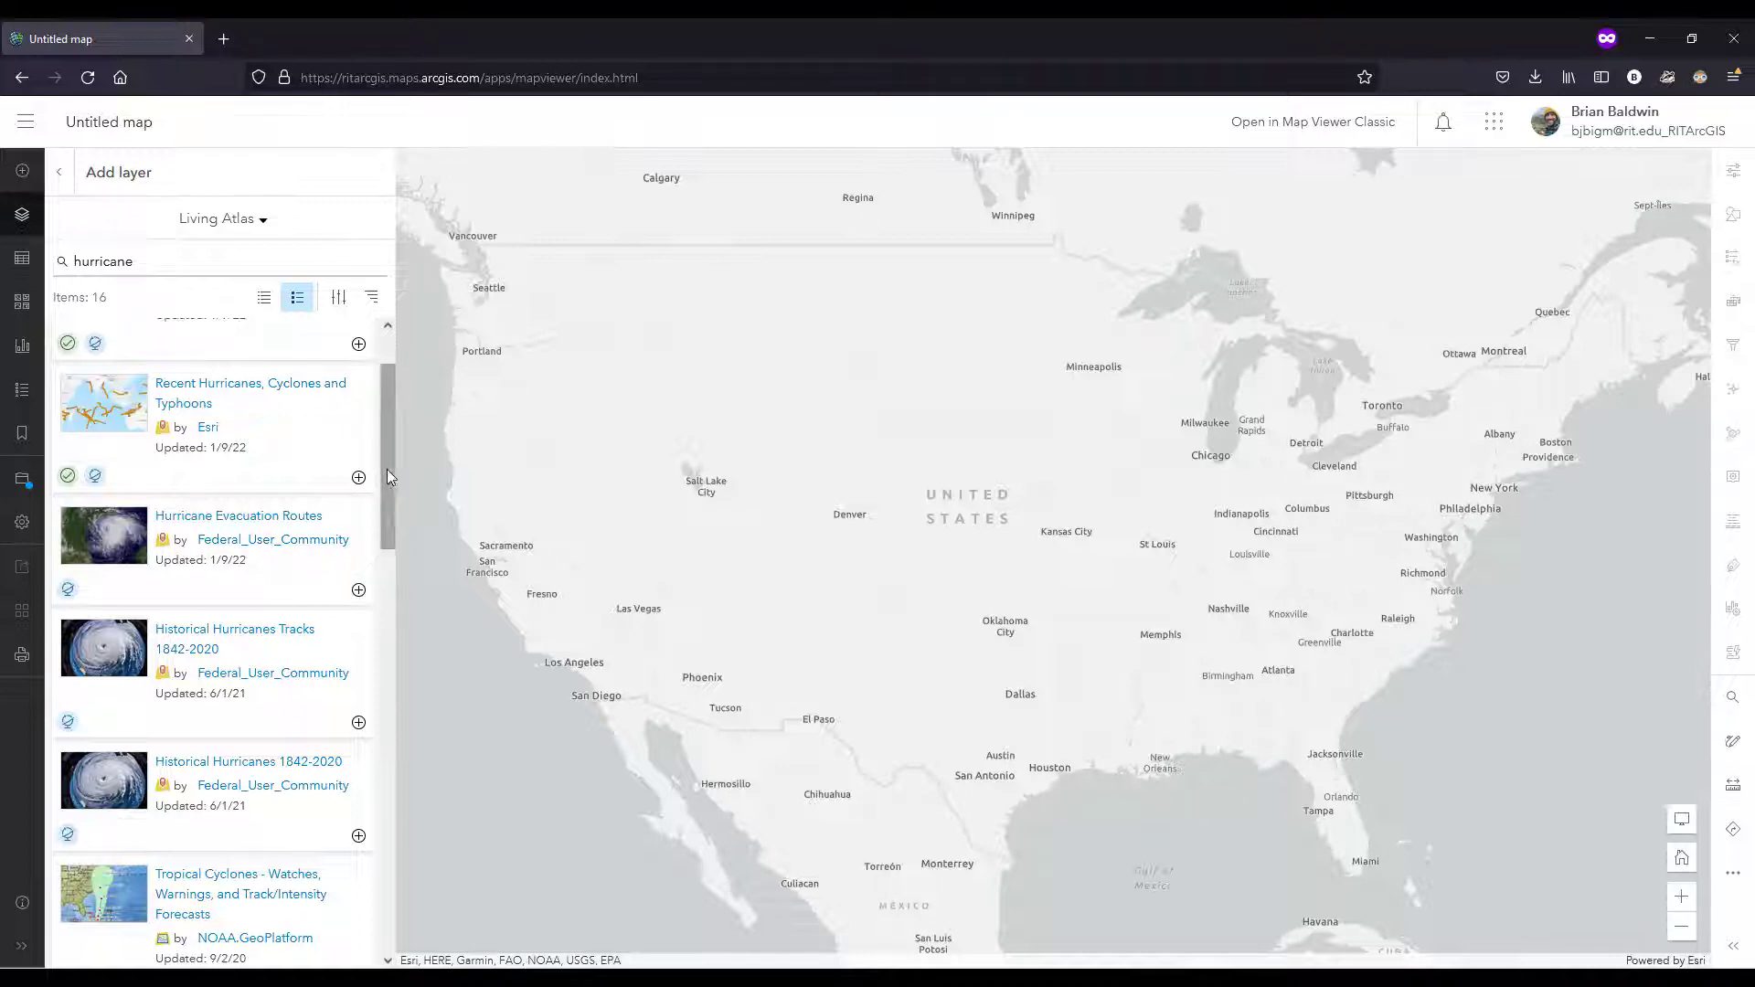
{"action": "left_click_drag", "start_coordinate": [386, 469], "coordinate": [384, 512]}
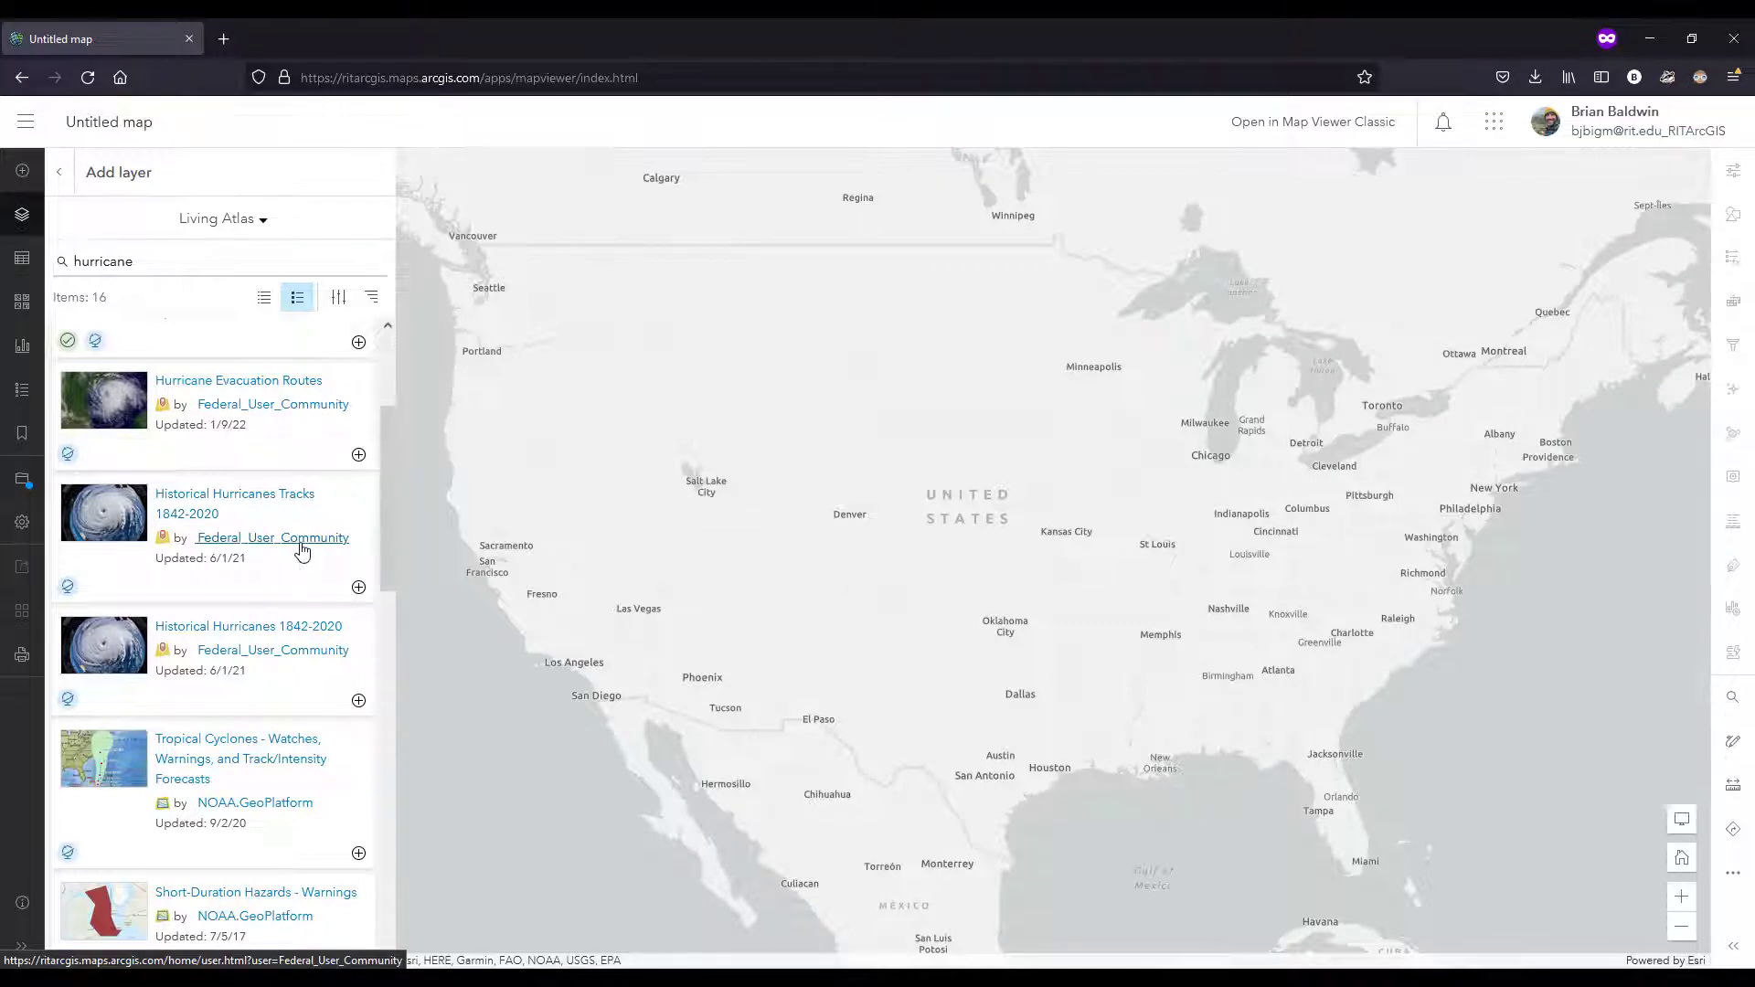
{"action": "left_click", "coordinate": [358, 589]}
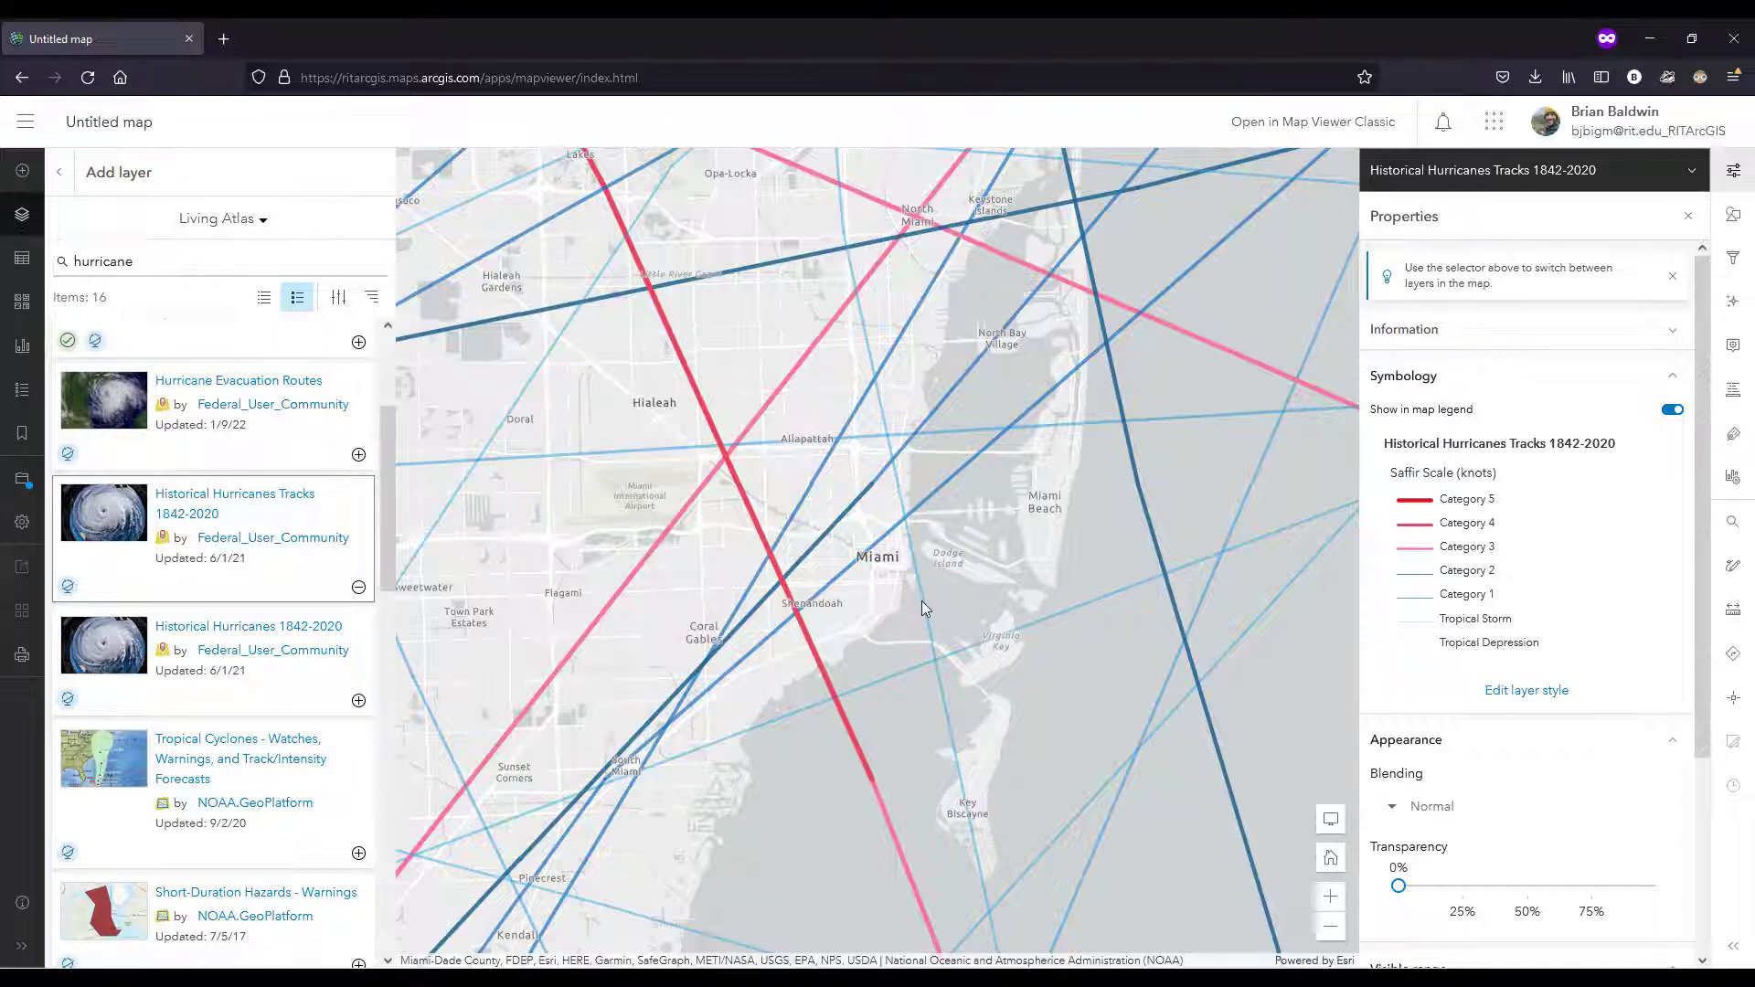
{"action": "scroll", "coordinate": [928, 607], "scroll_direction": "down", "scroll_amount": 2}
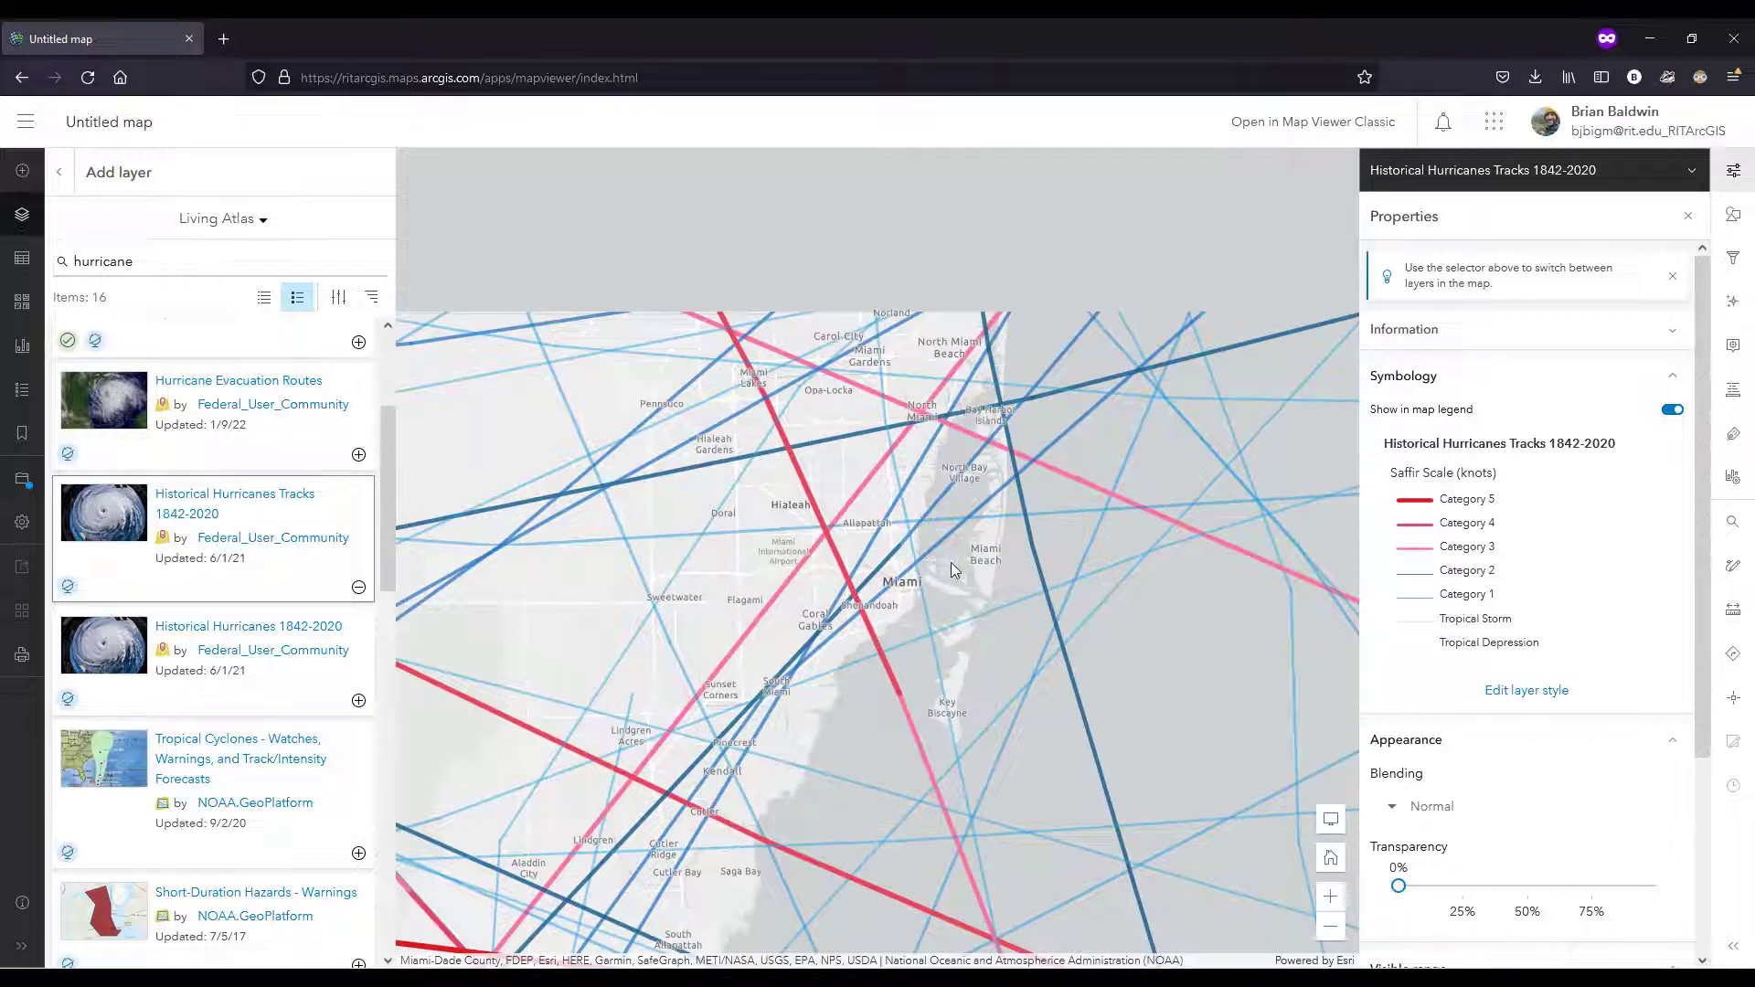
{"action": "scroll", "coordinate": [952, 564], "scroll_direction": "down", "scroll_amount": 2}
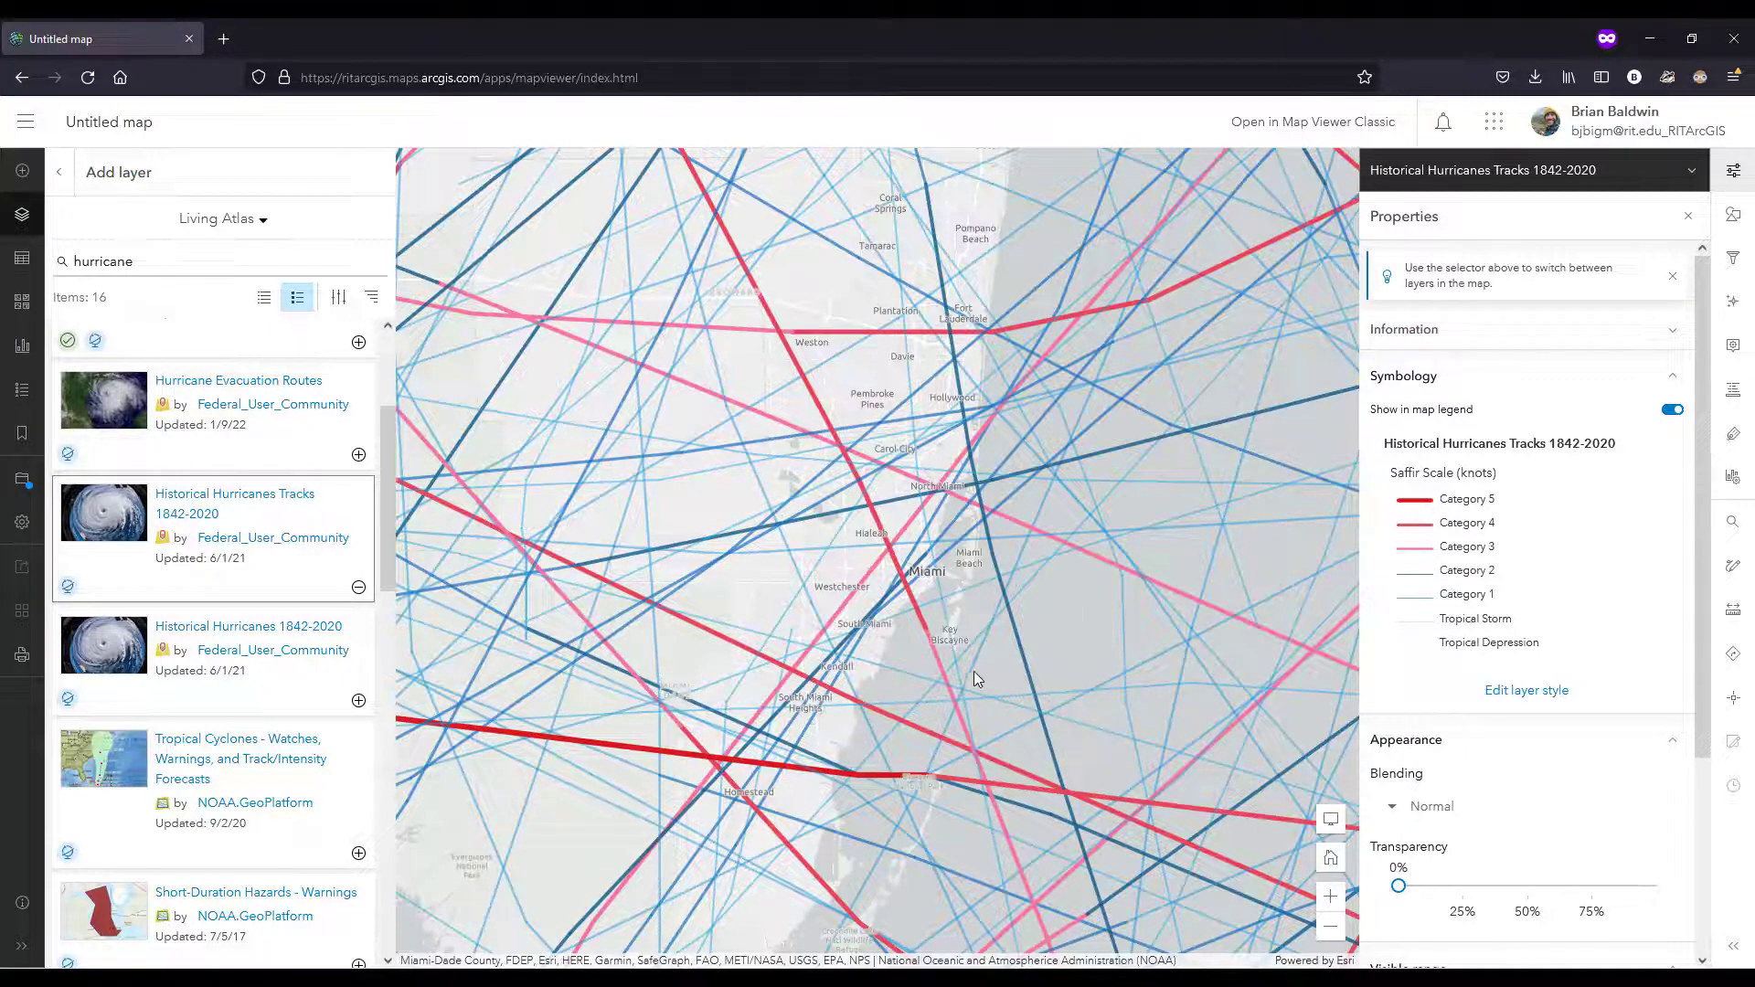
{"action": "scroll", "coordinate": [964, 677], "scroll_direction": "down", "scroll_amount": 3}
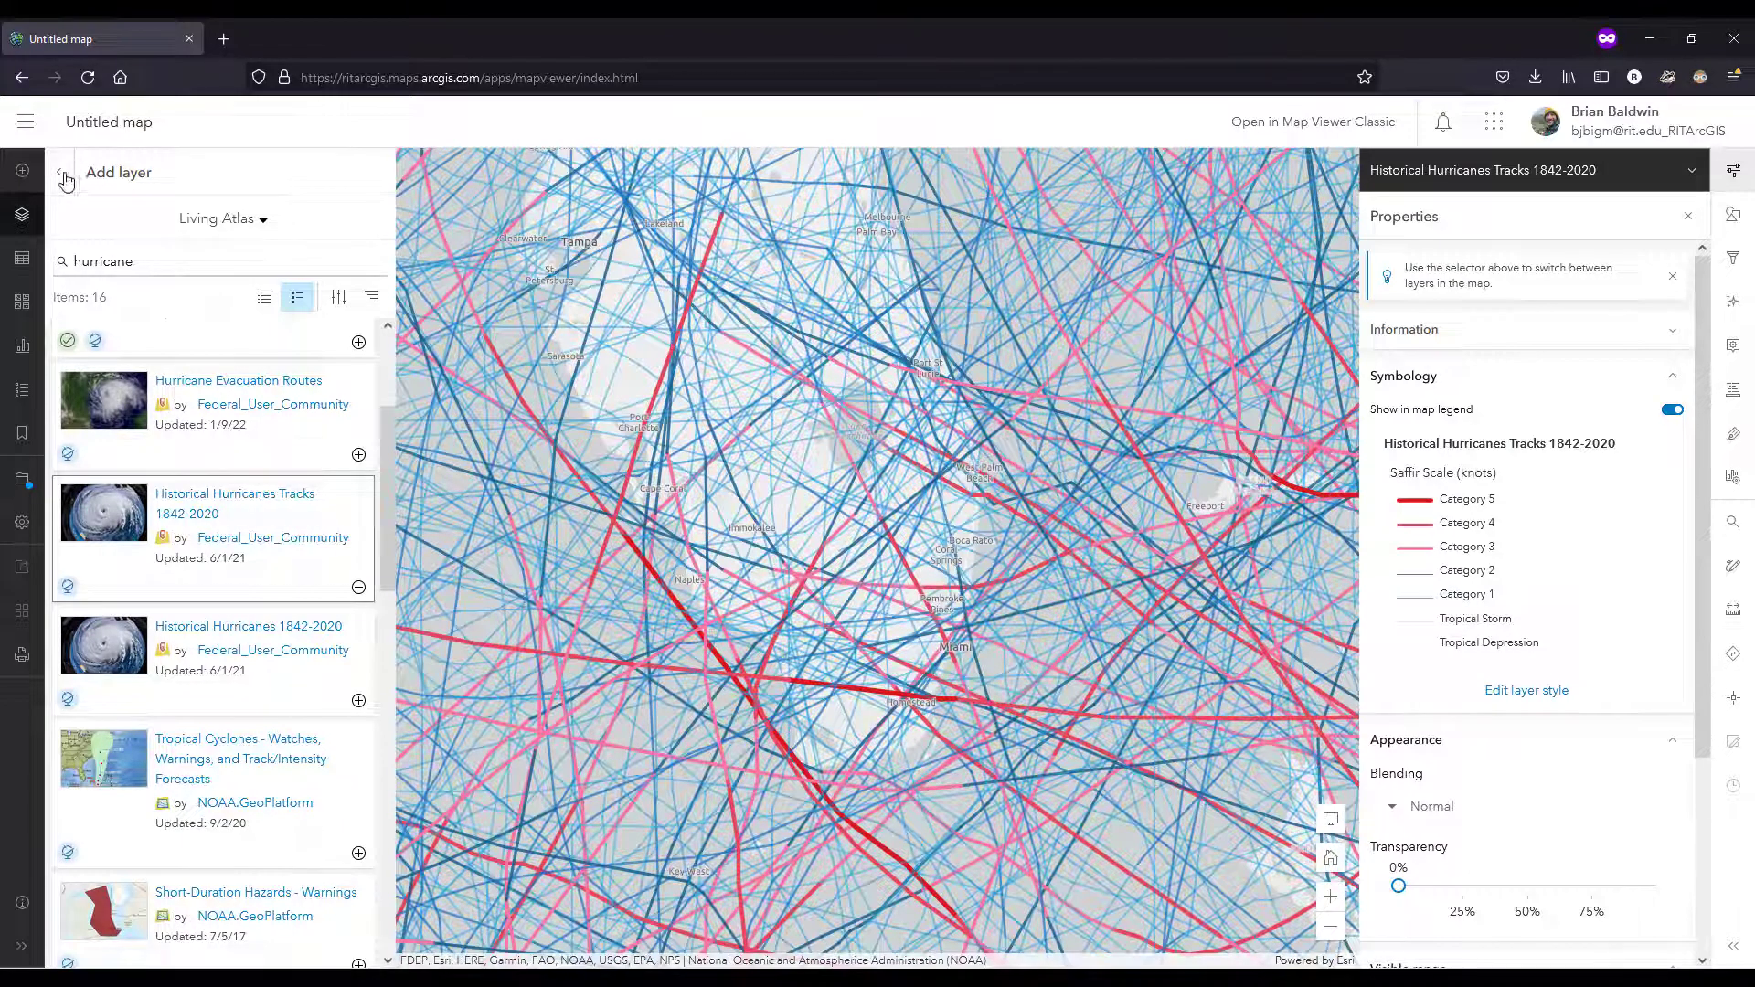
Step: Set the transparency of the Historical Hurricanes Tracks 1842-2020 layer to 29% in its properties
{"action": "left_click", "coordinate": [60, 178]}
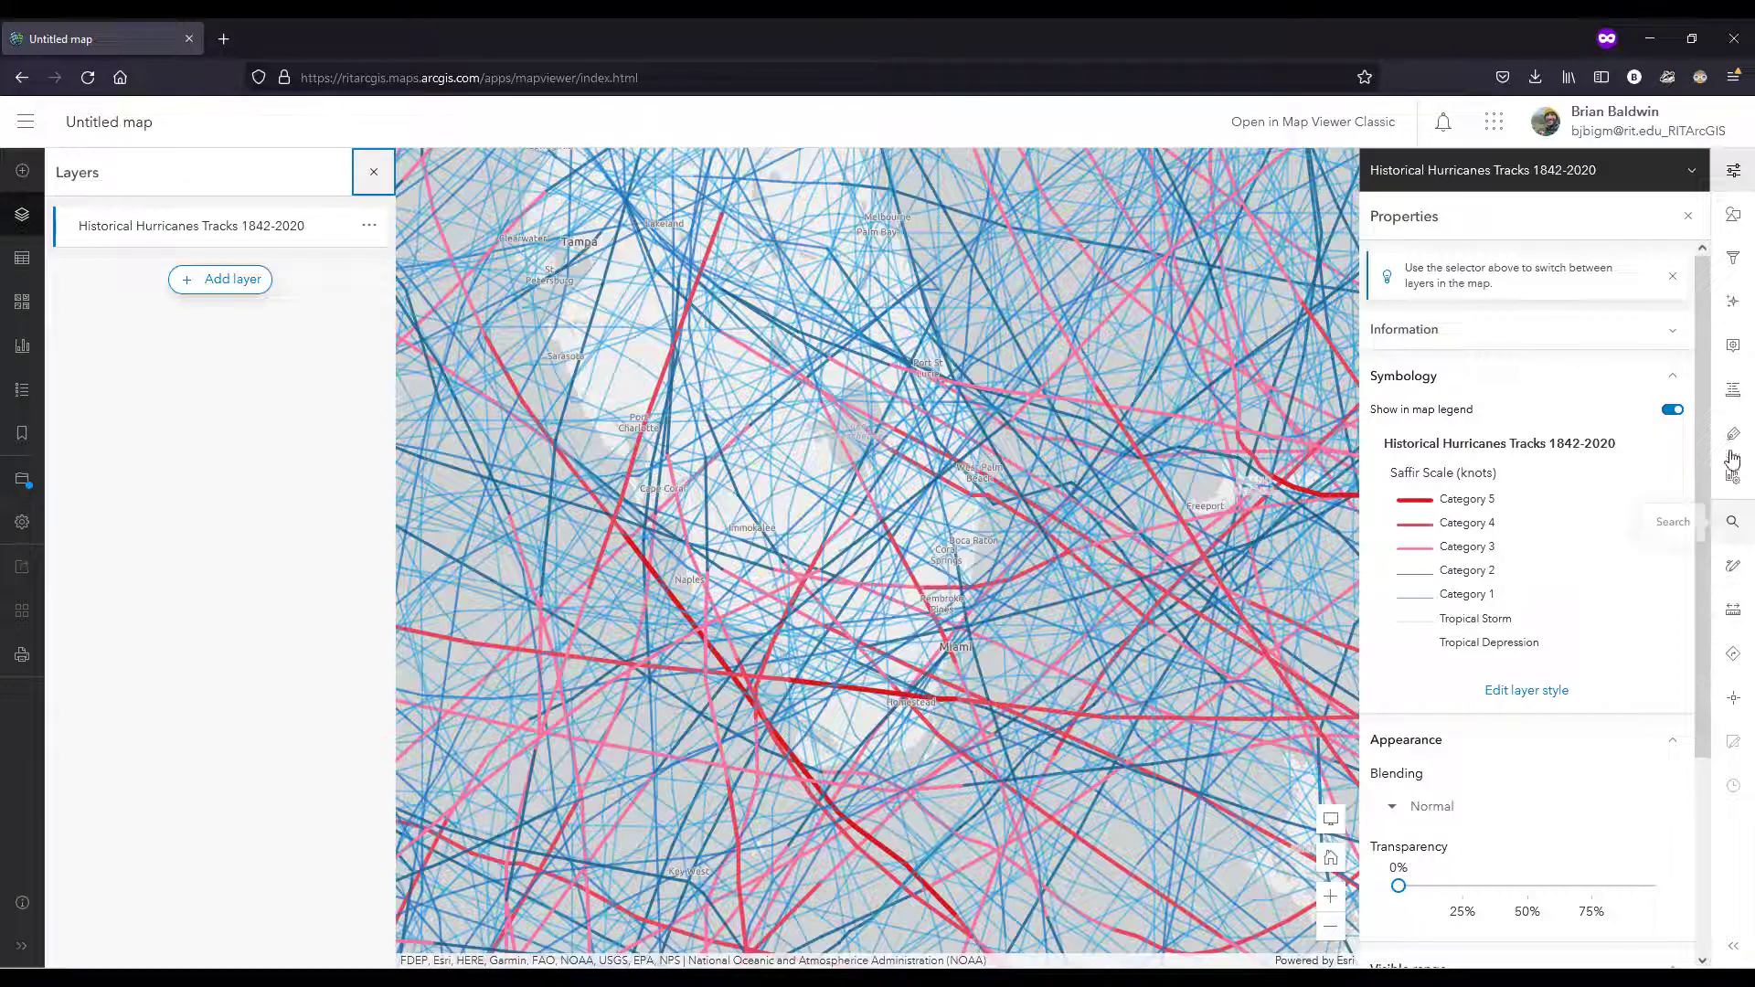
{"action": "left_click", "coordinate": [1736, 173]}
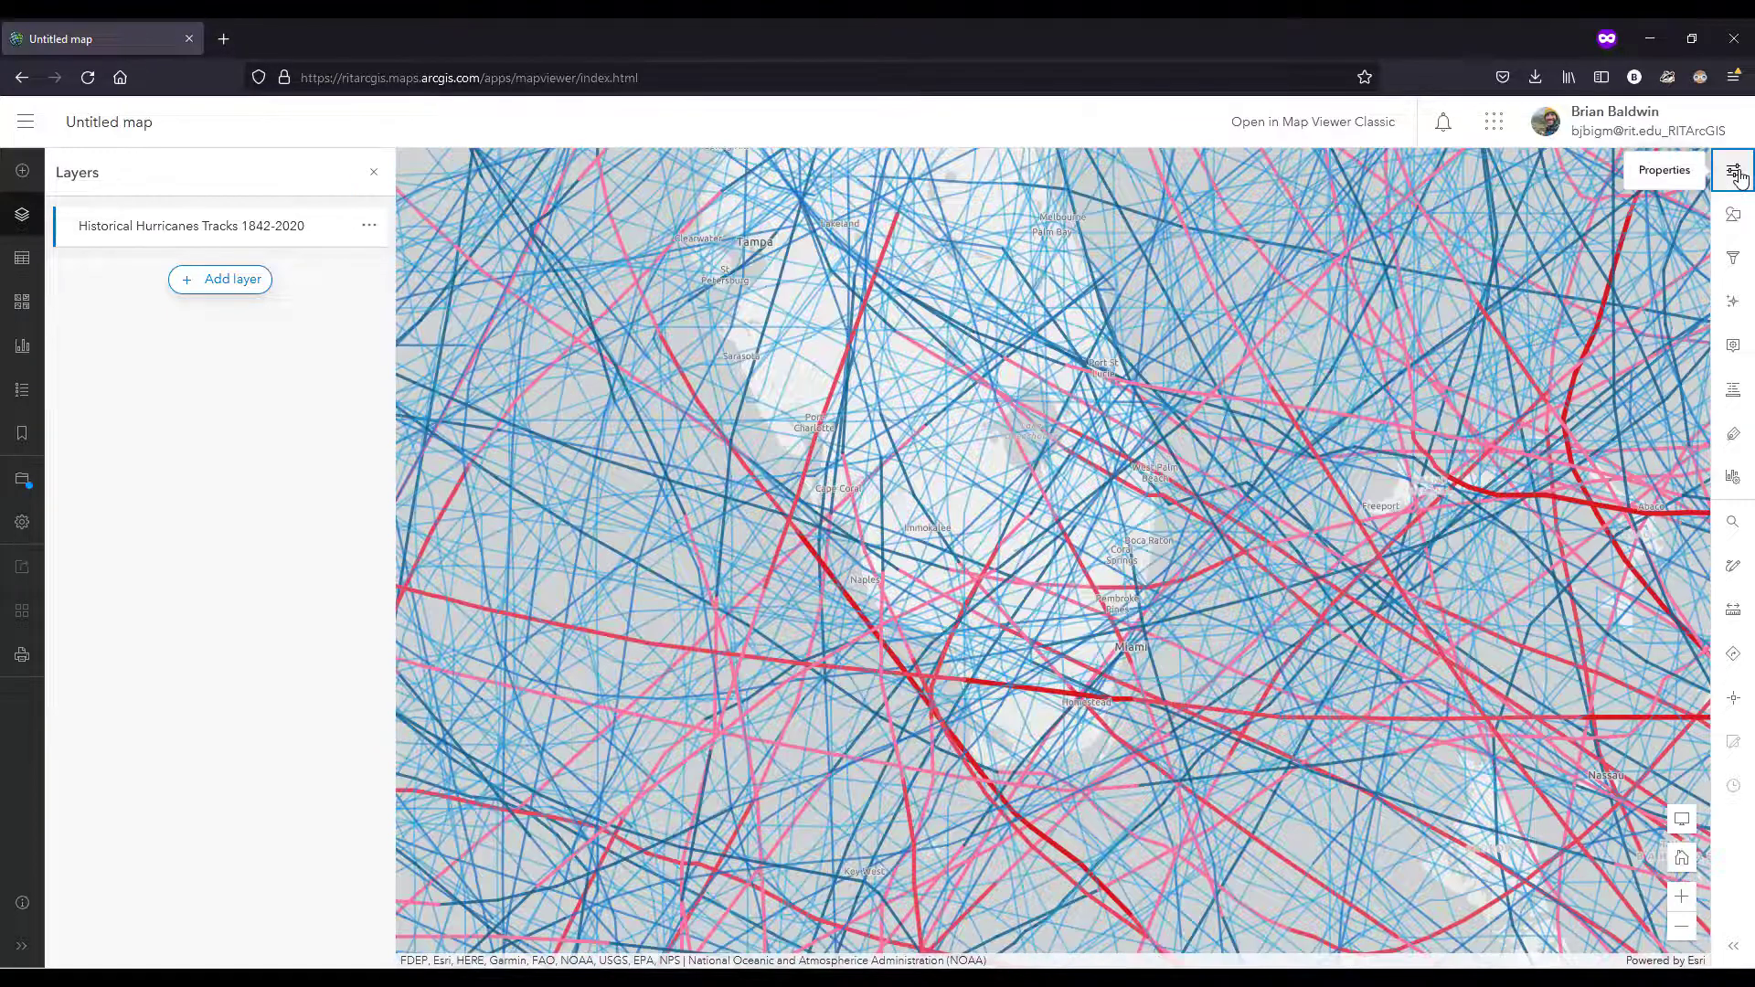
{"action": "left_click", "coordinate": [1736, 173]}
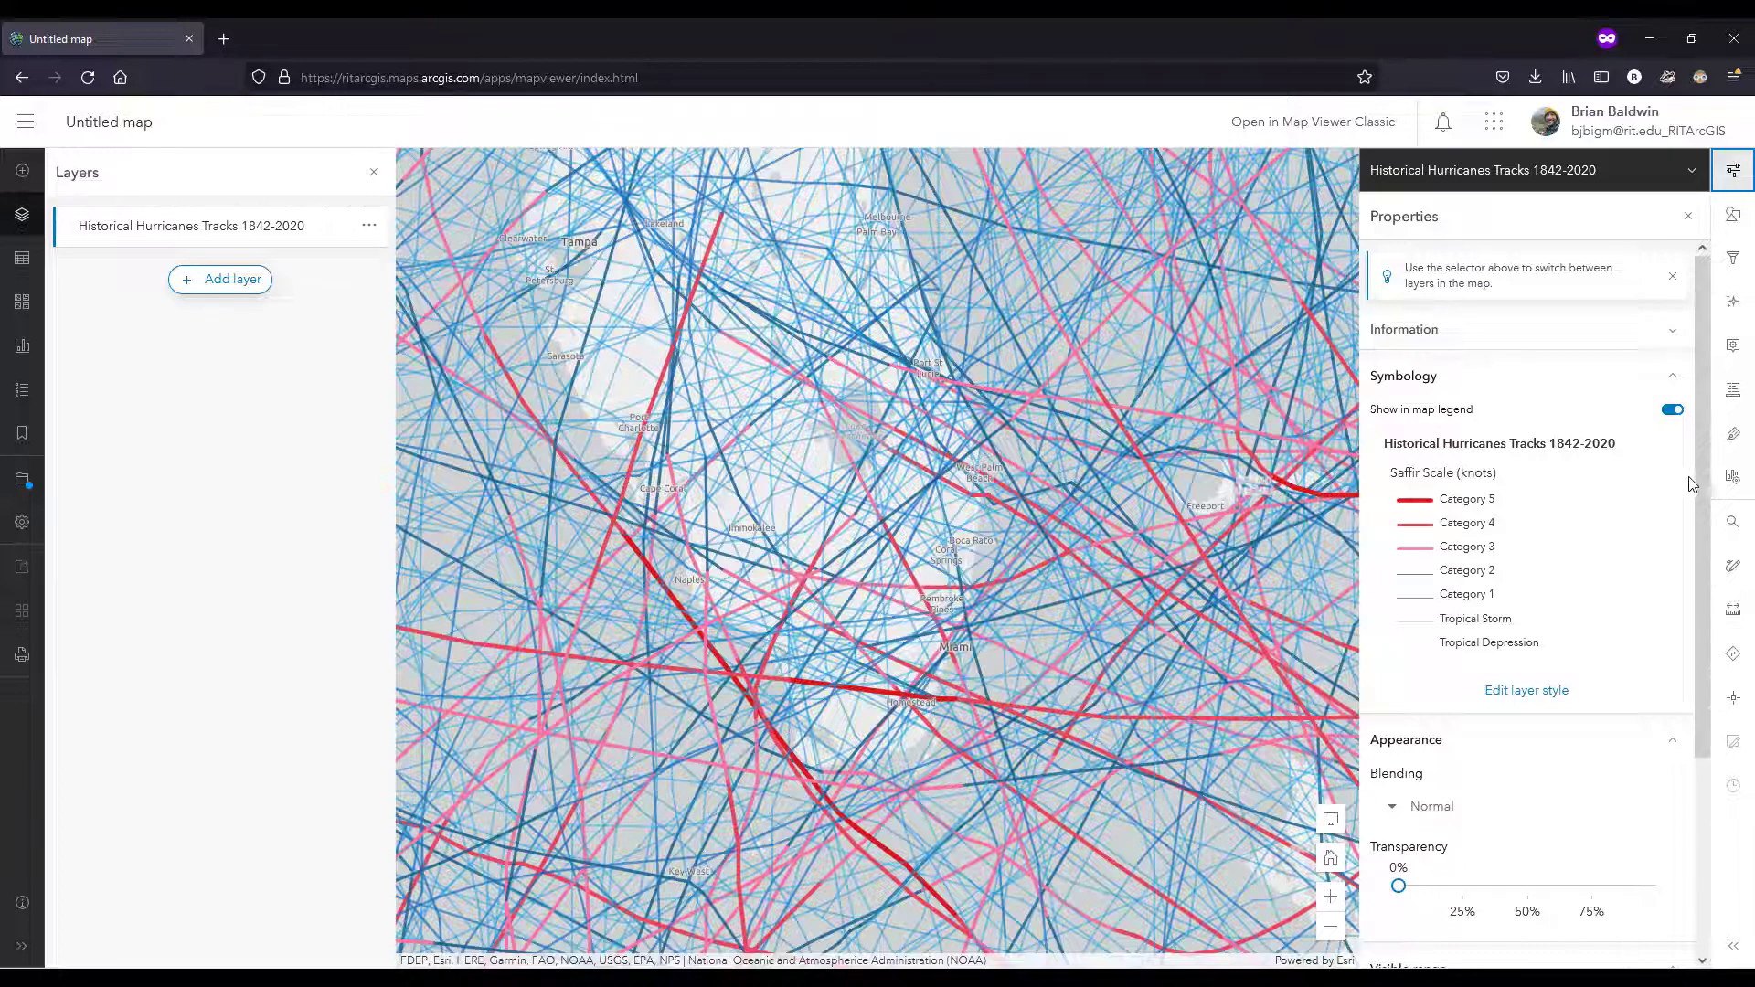
{"action": "left_click_drag", "start_coordinate": [1699, 493], "coordinate": [1699, 585]}
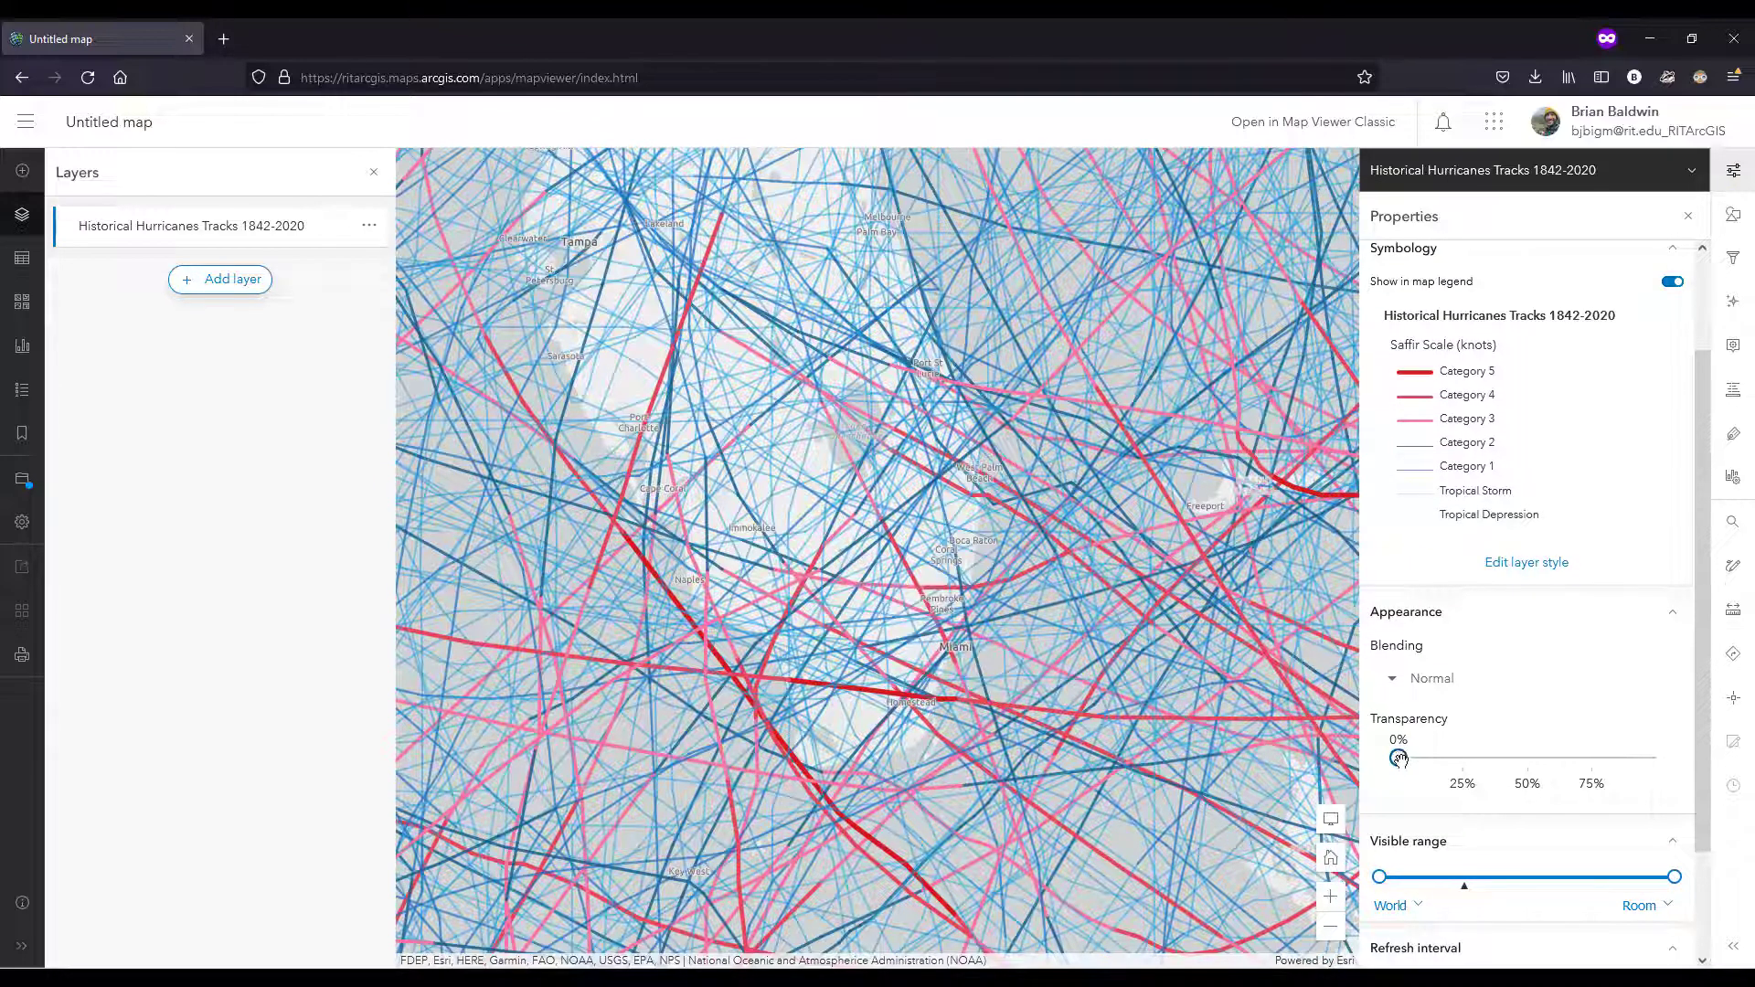
{"action": "left_click_drag", "start_coordinate": [1401, 760], "coordinate": [1473, 759]}
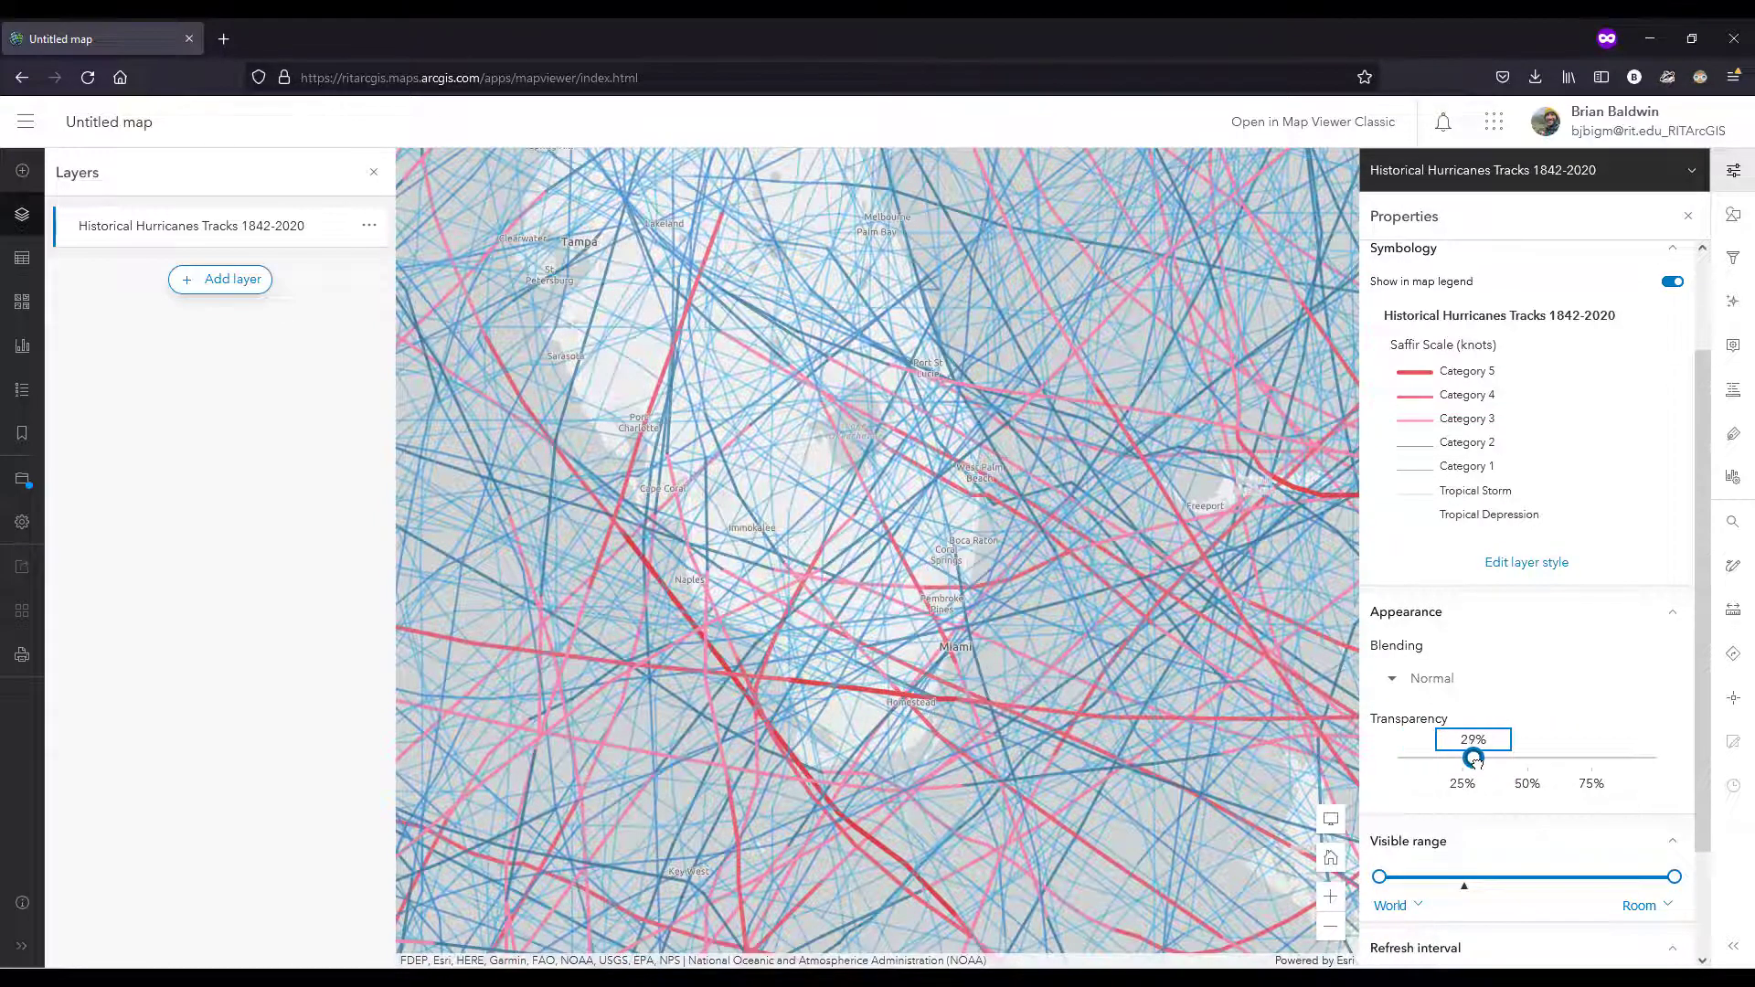
Step: Change the map's basemap to Dark Gray Canvas
{"action": "left_click", "coordinate": [23, 304]}
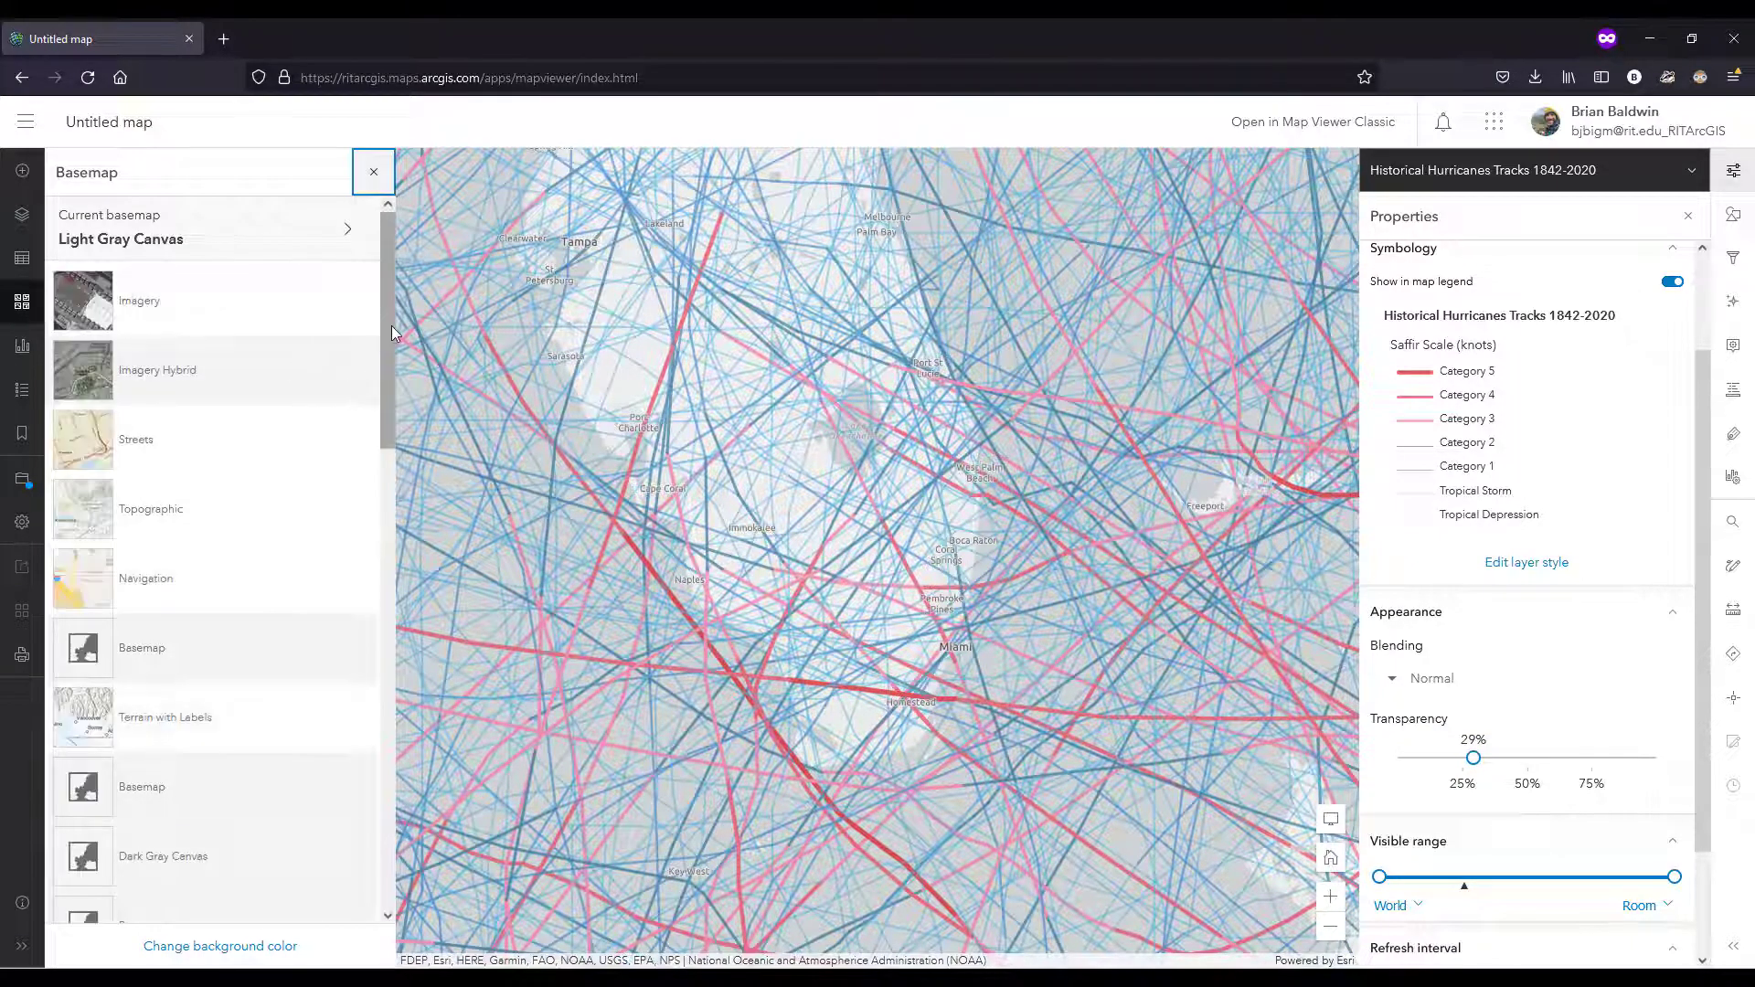
{"action": "left_click_drag", "start_coordinate": [392, 323], "coordinate": [390, 407]}
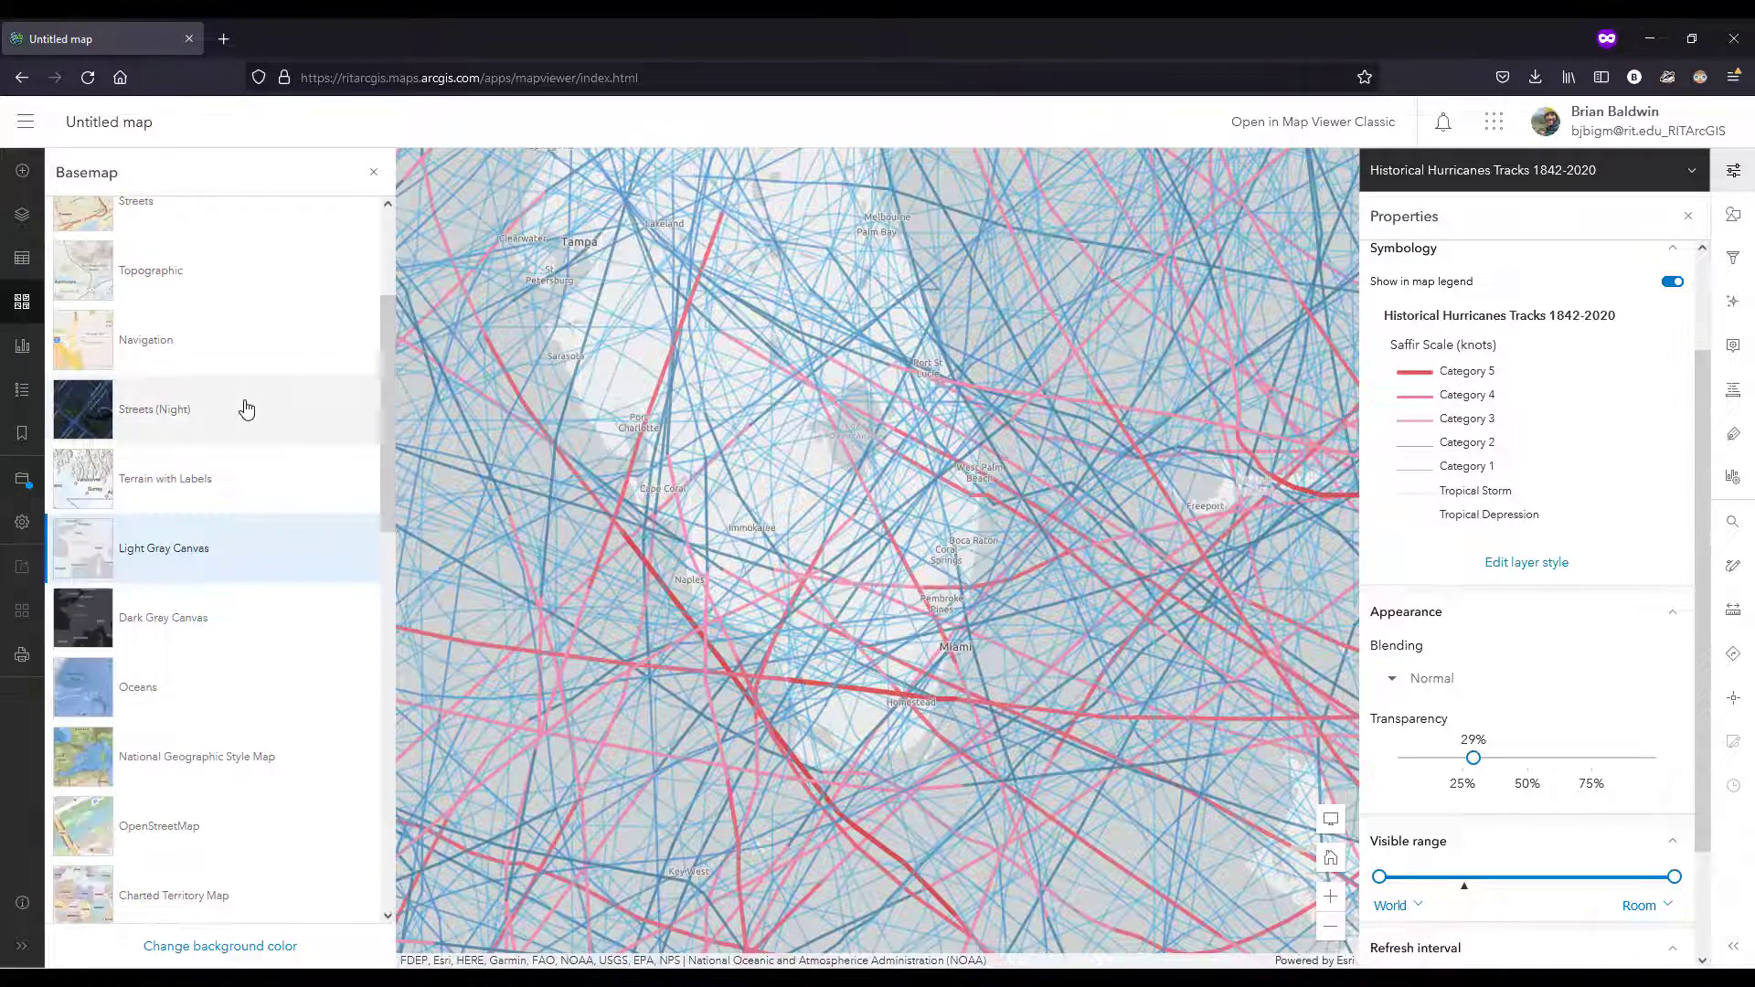
{"action": "left_click", "coordinate": [247, 628]}
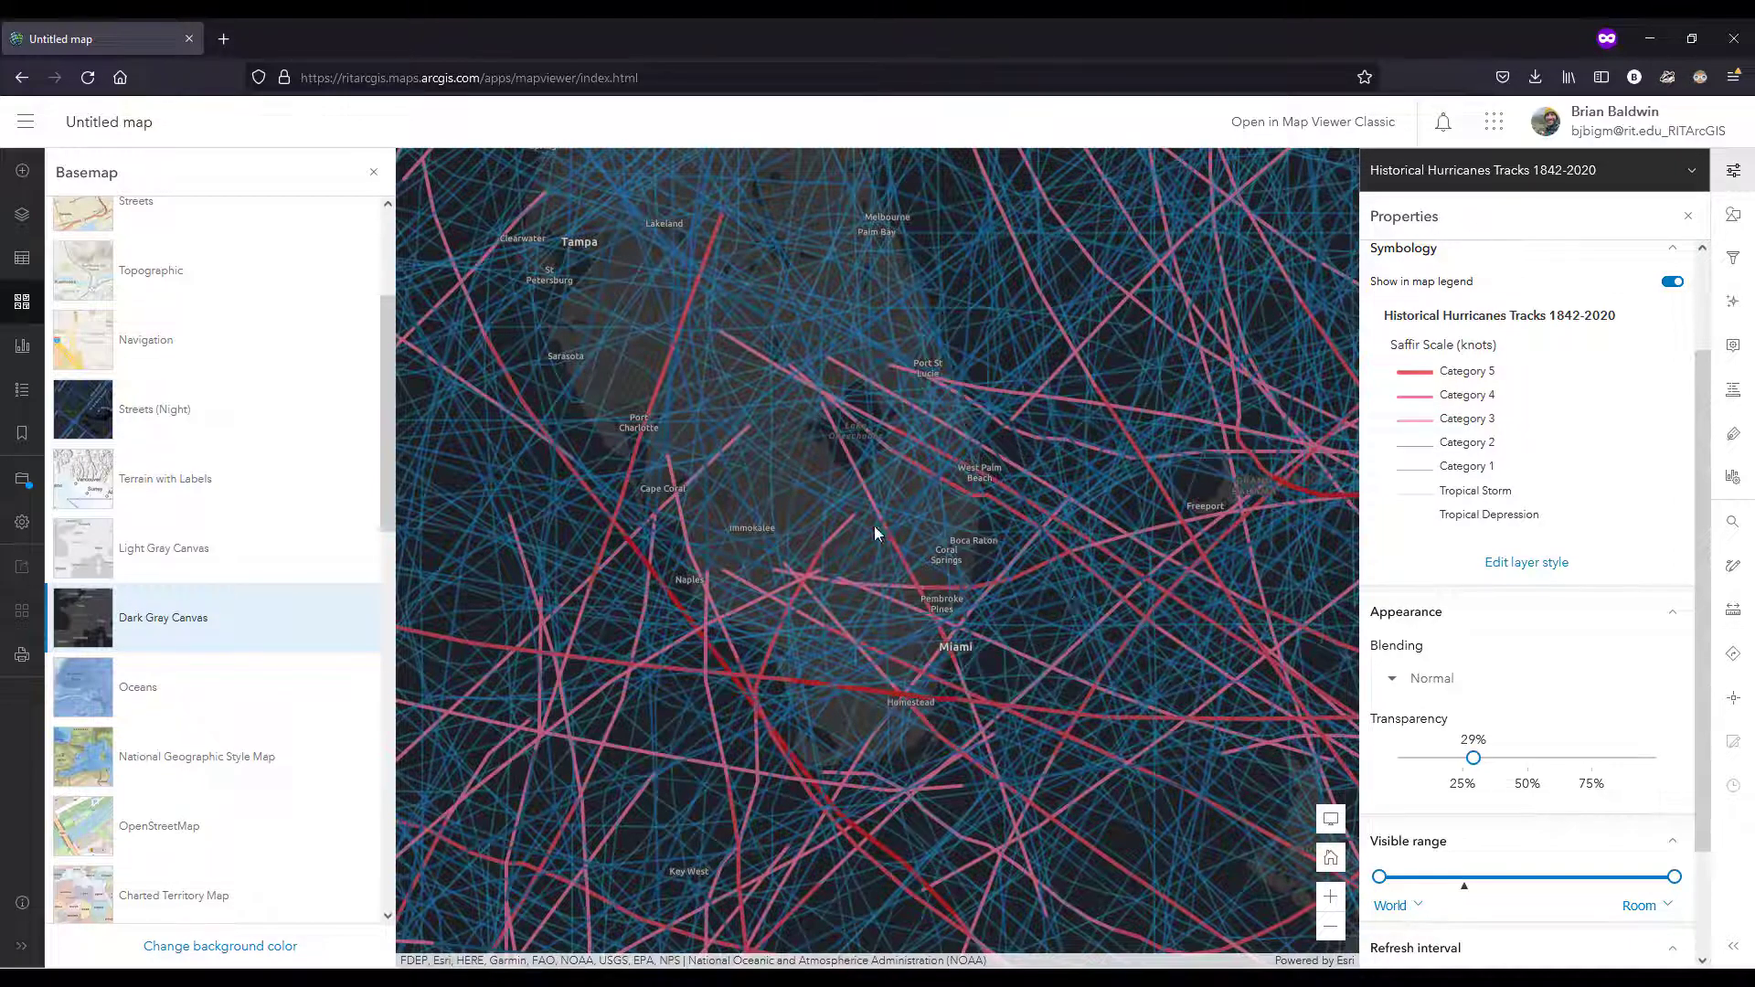
Step: Set the Category 1 line transparency to 69 in the unique symbols style of the Historical Hurricanes Tracks layer
{"action": "scroll", "coordinate": [858, 530], "scroll_direction": "down", "scroll_amount": 2}
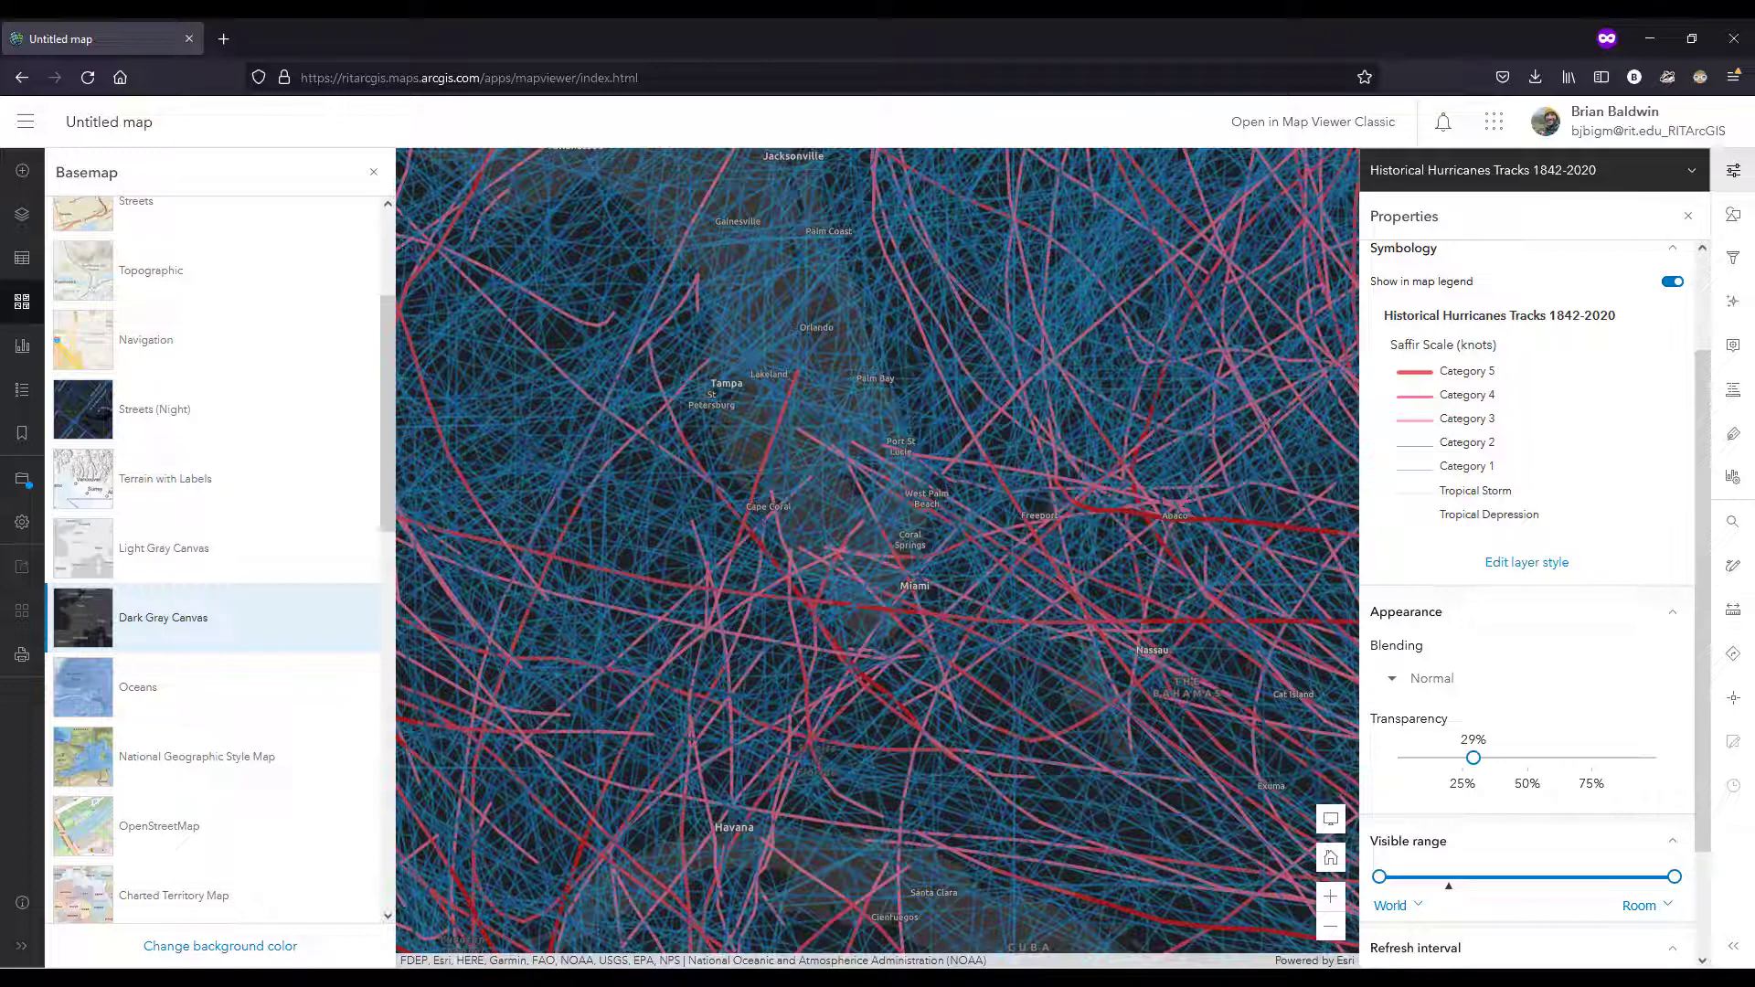
{"action": "left_click", "coordinate": [1735, 218]}
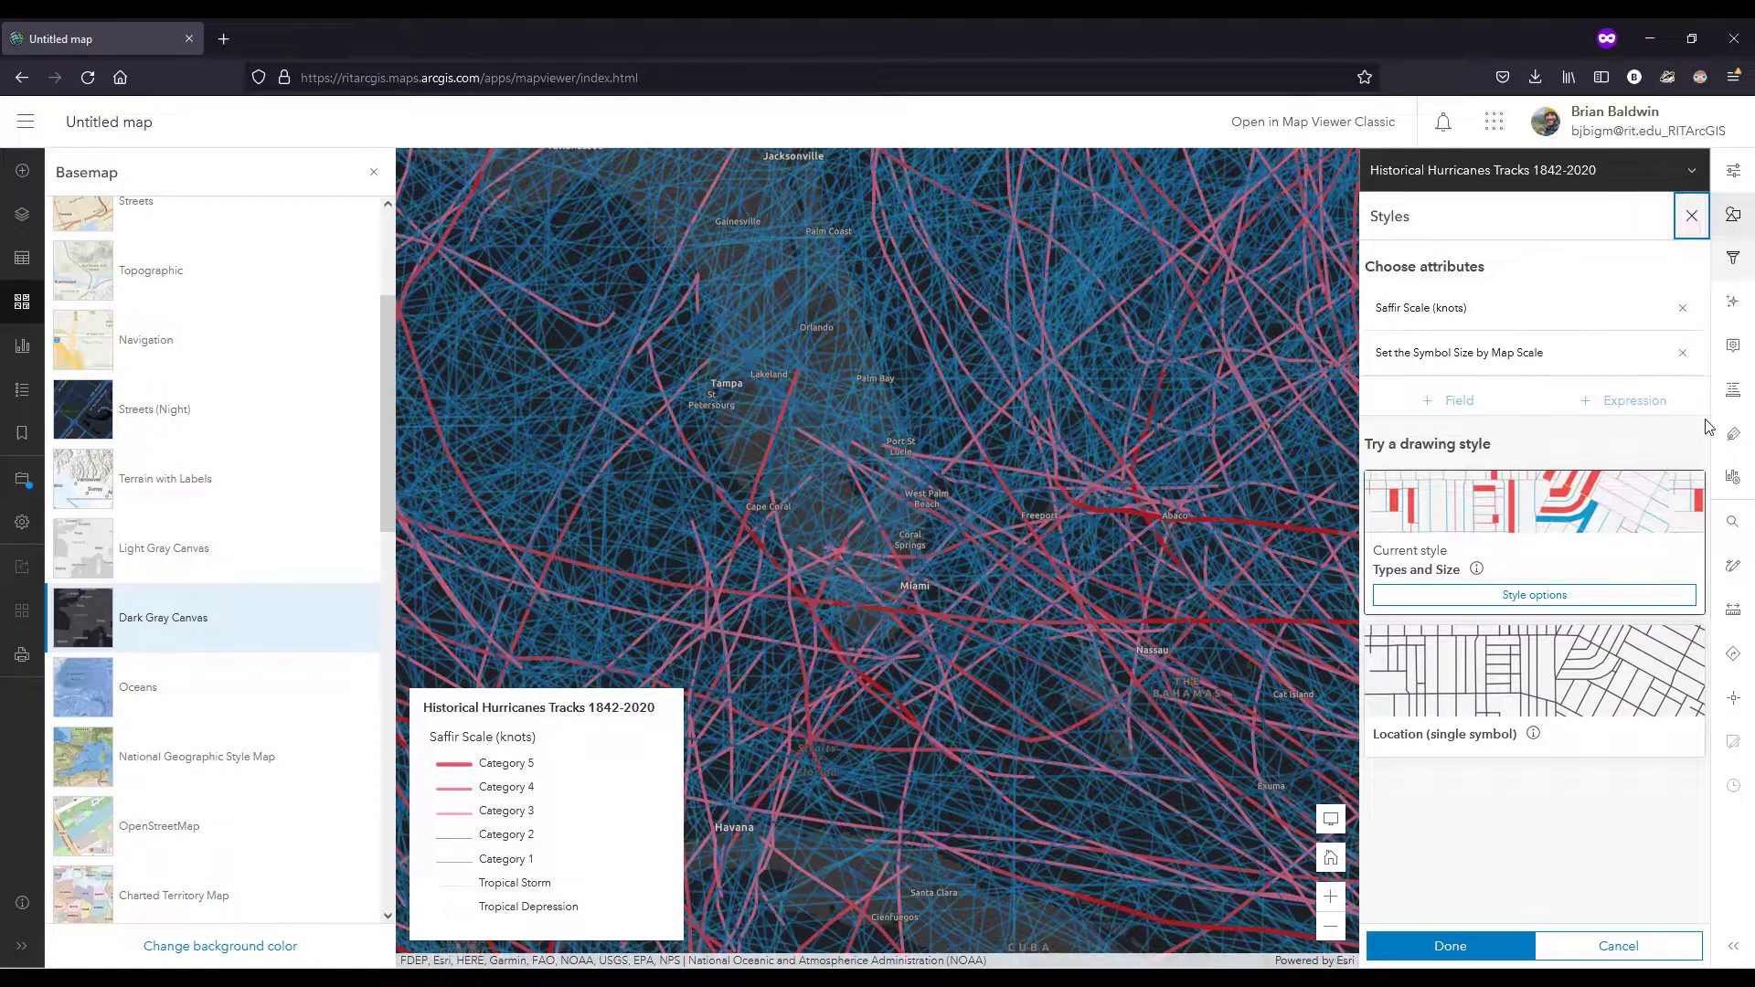
{"action": "left_click", "coordinate": [1554, 596]}
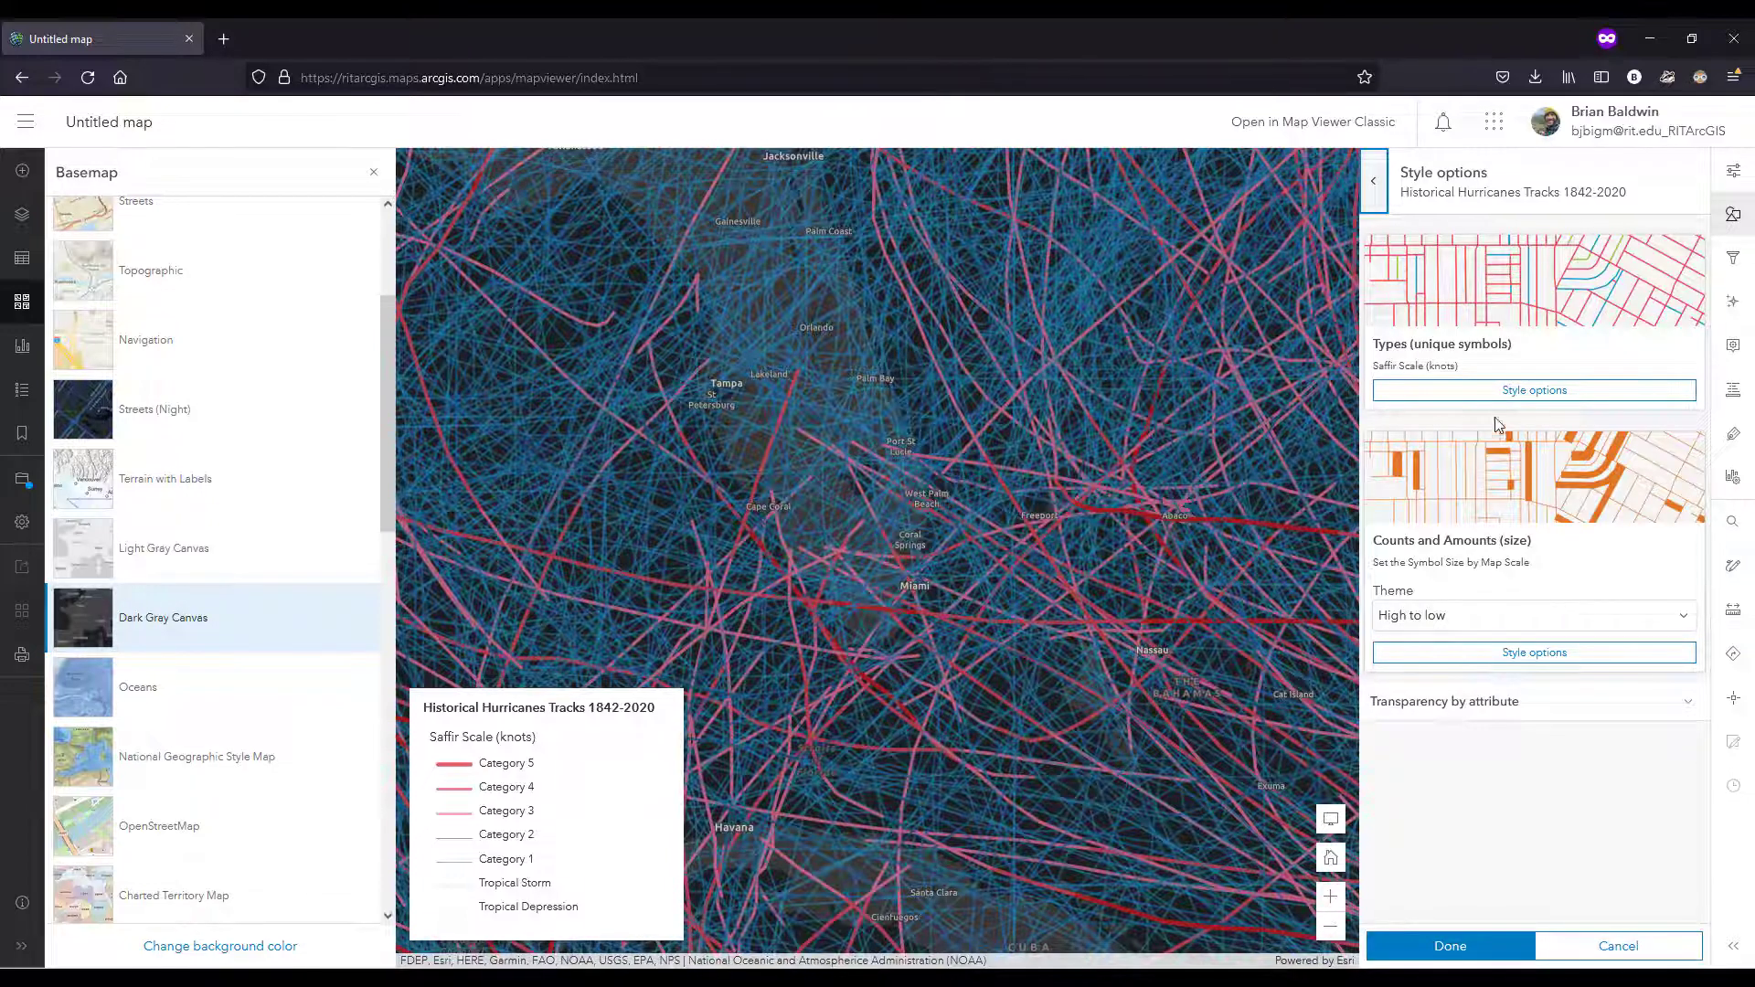
{"action": "left_click", "coordinate": [1510, 393]}
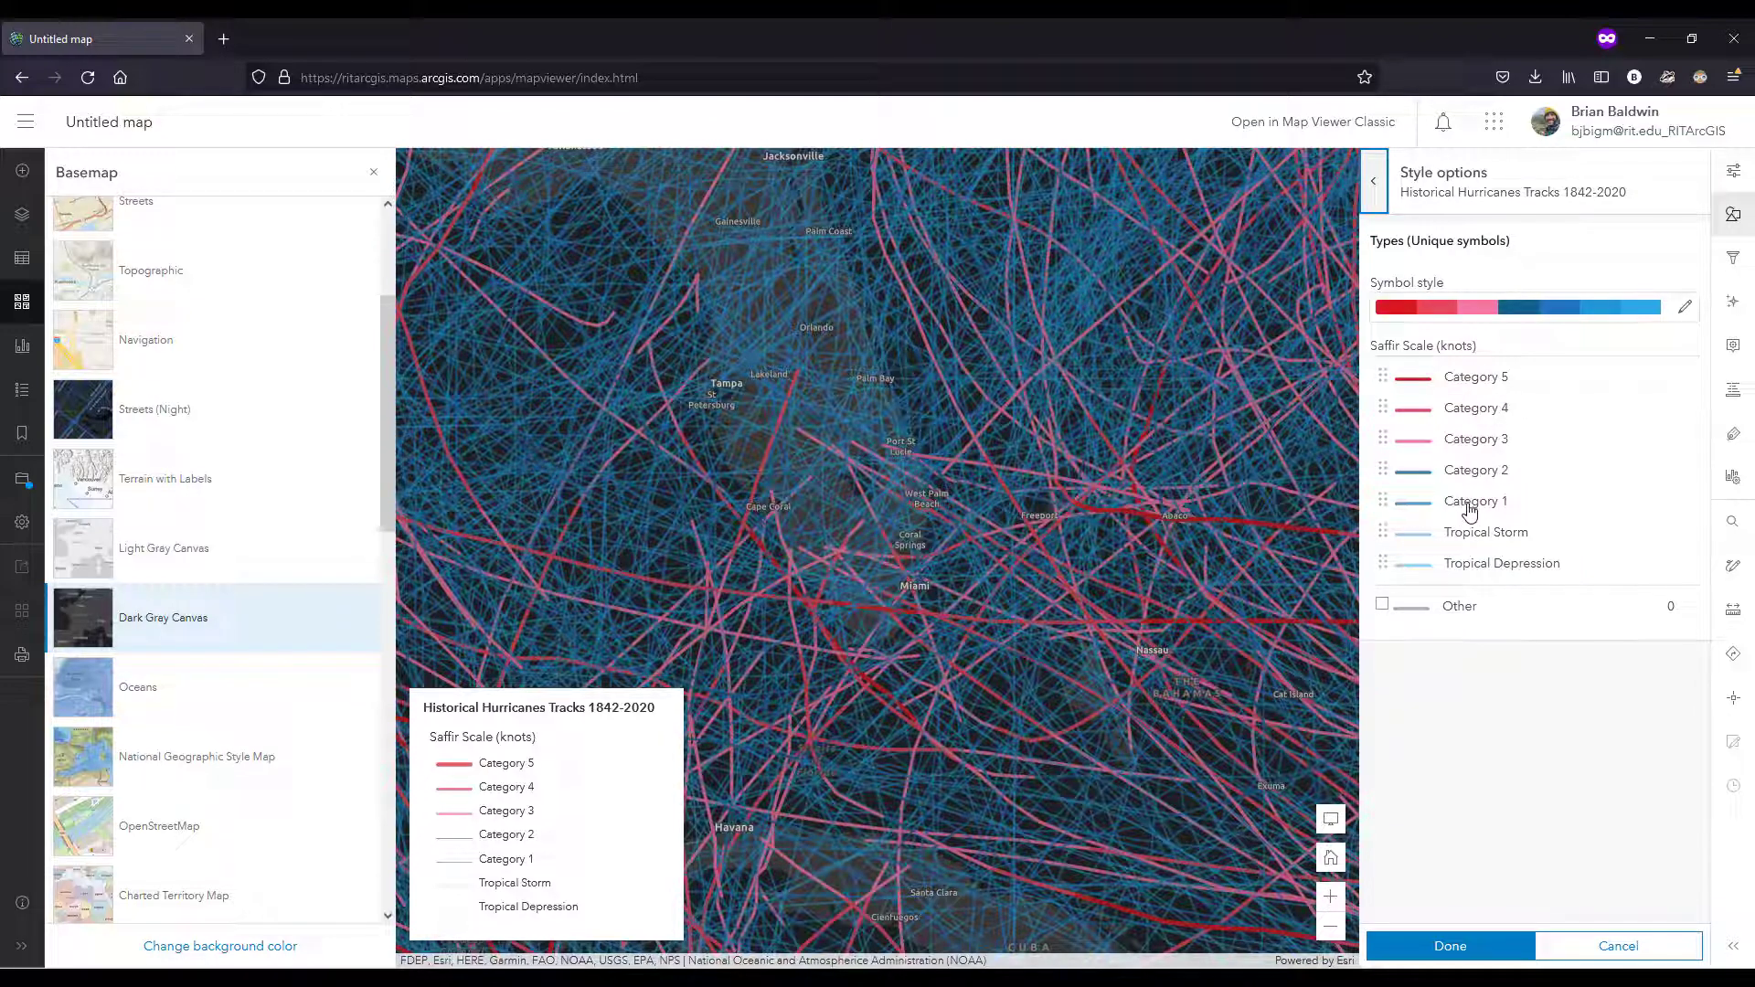
{"action": "left_click", "coordinate": [1416, 504]}
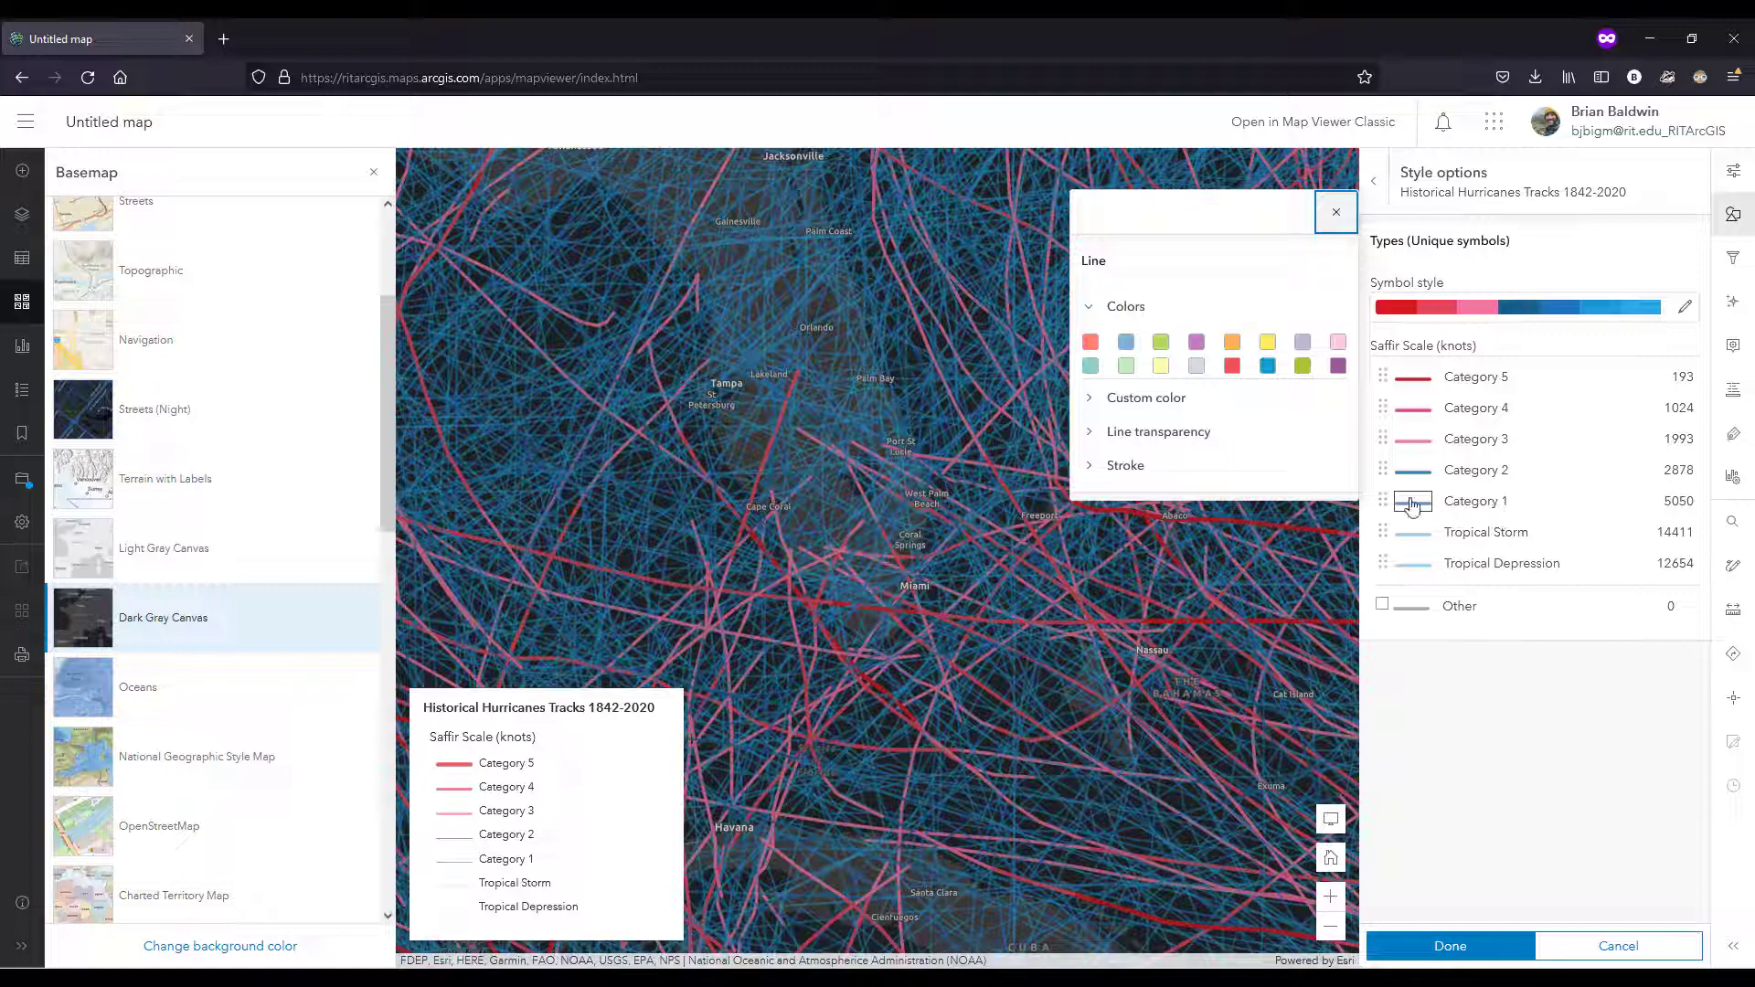
{"action": "left_click", "coordinate": [1089, 433]}
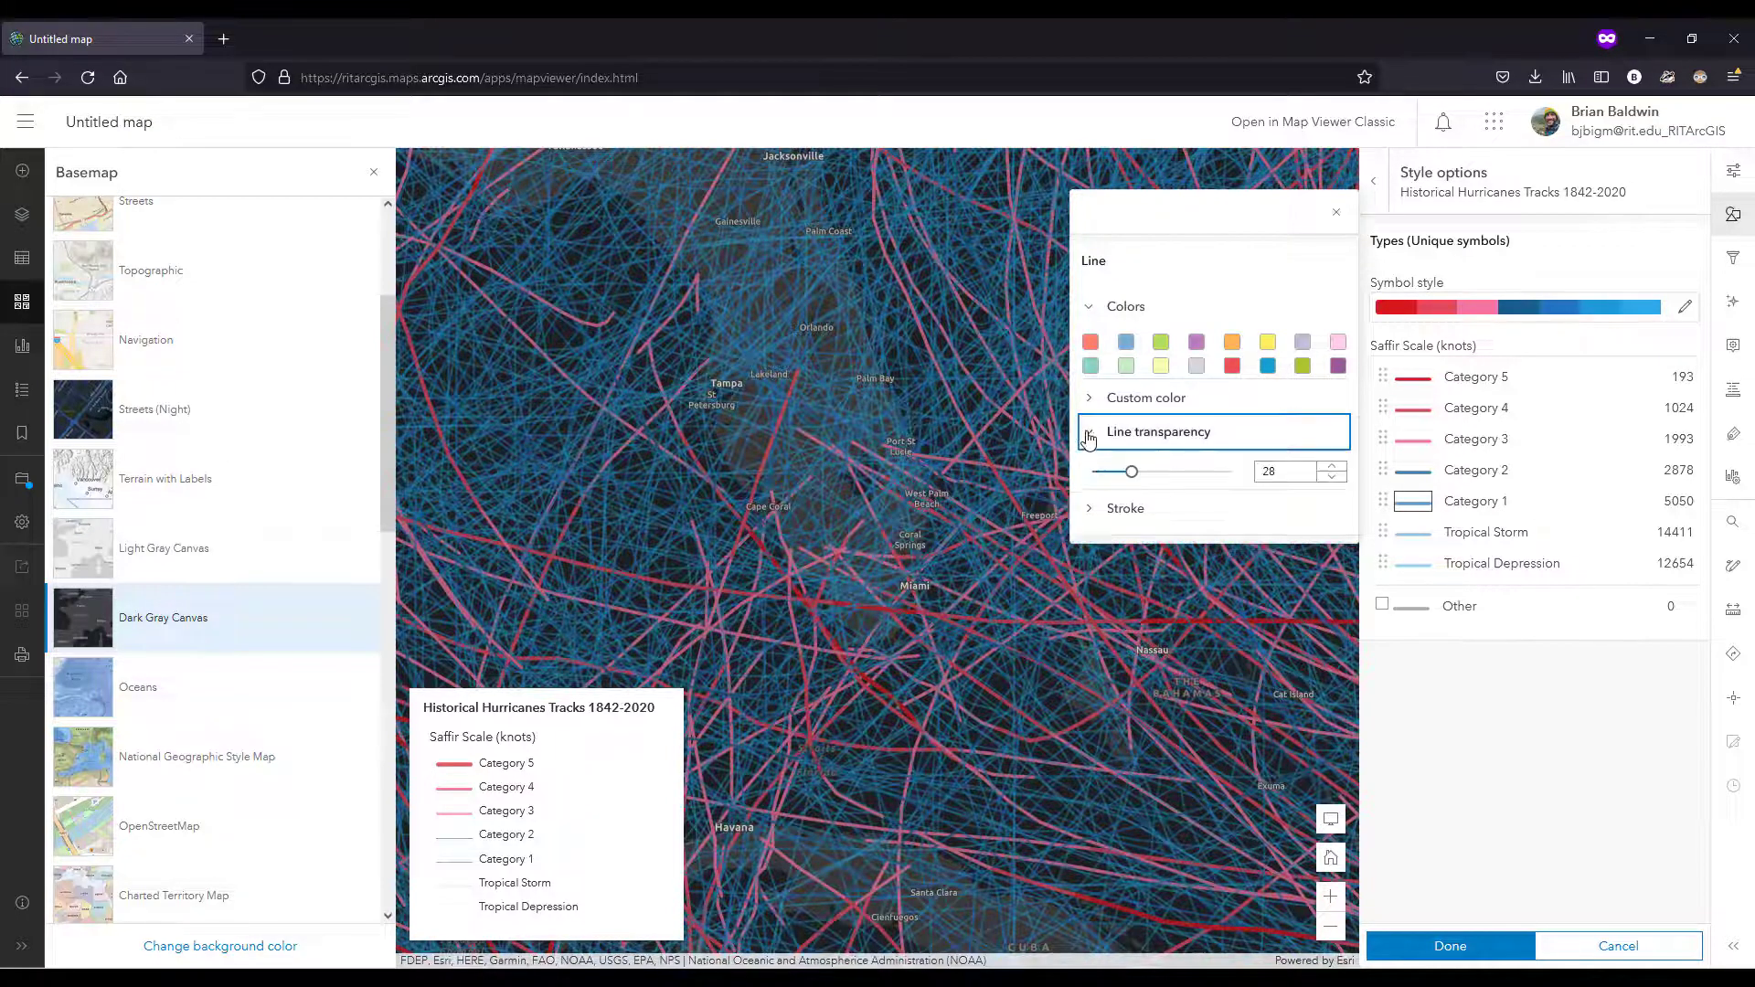
{"action": "left_click_drag", "start_coordinate": [1135, 477], "coordinate": [1191, 481]}
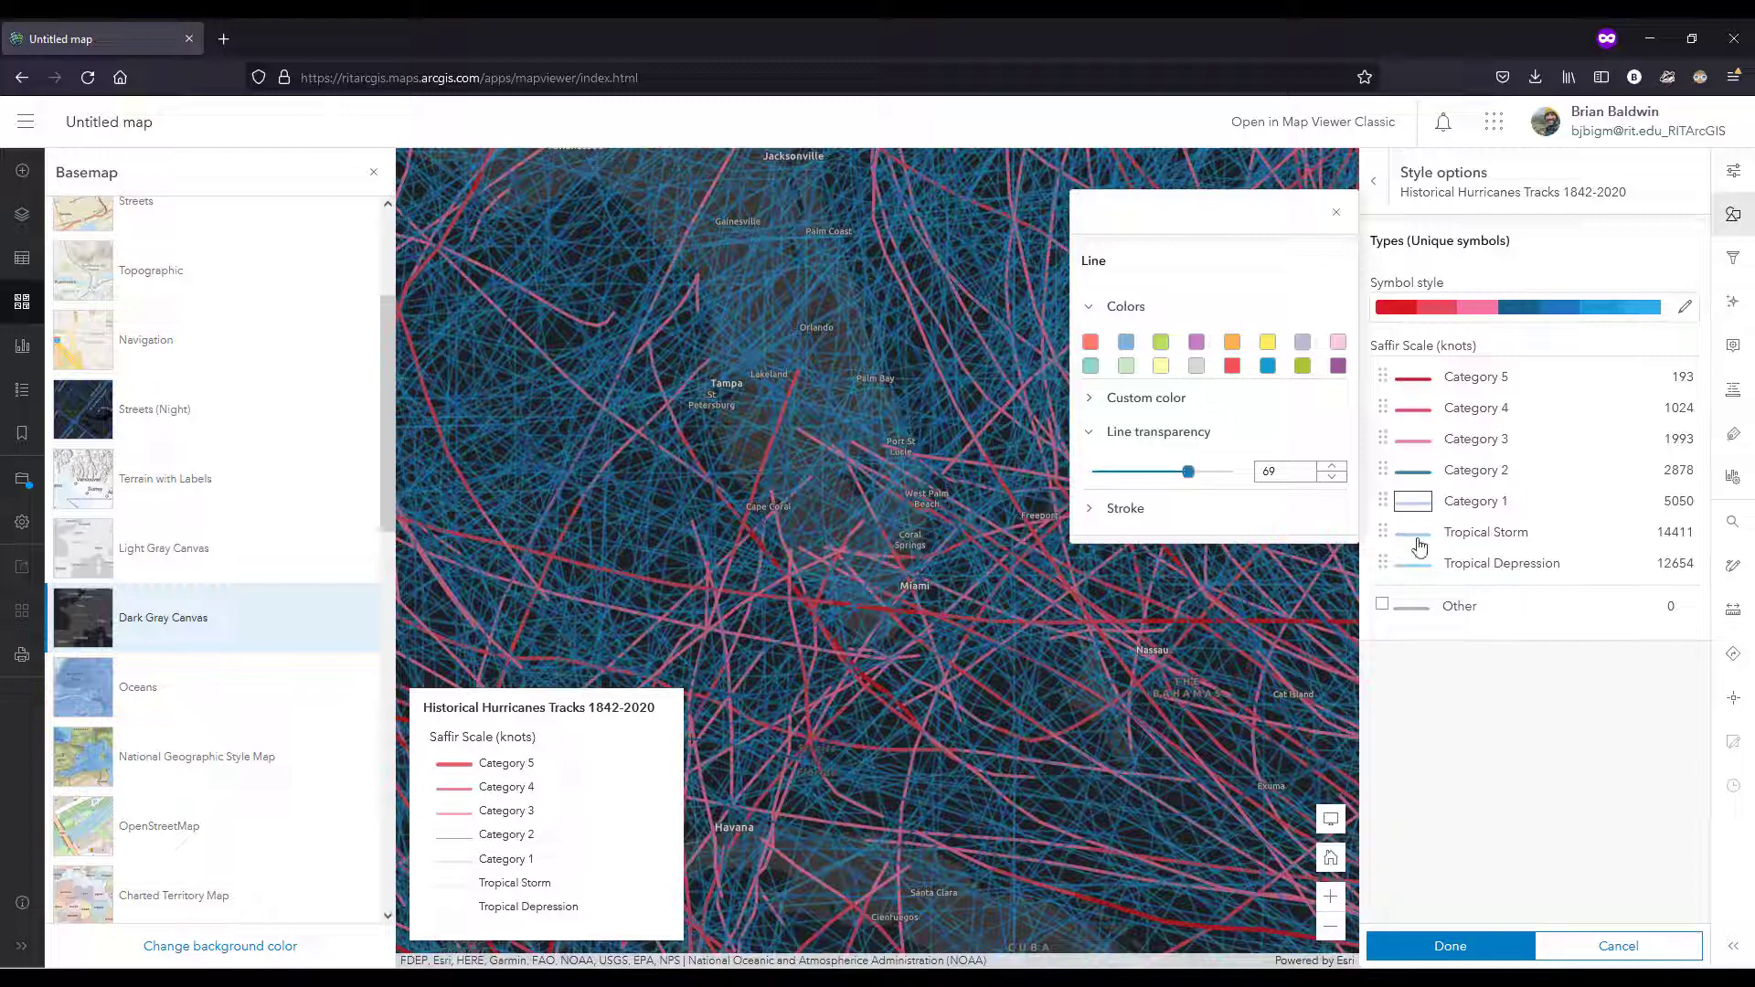
Step: Increase the line transparency of the Tropical Storm class
{"action": "left_click", "coordinate": [1419, 543]}
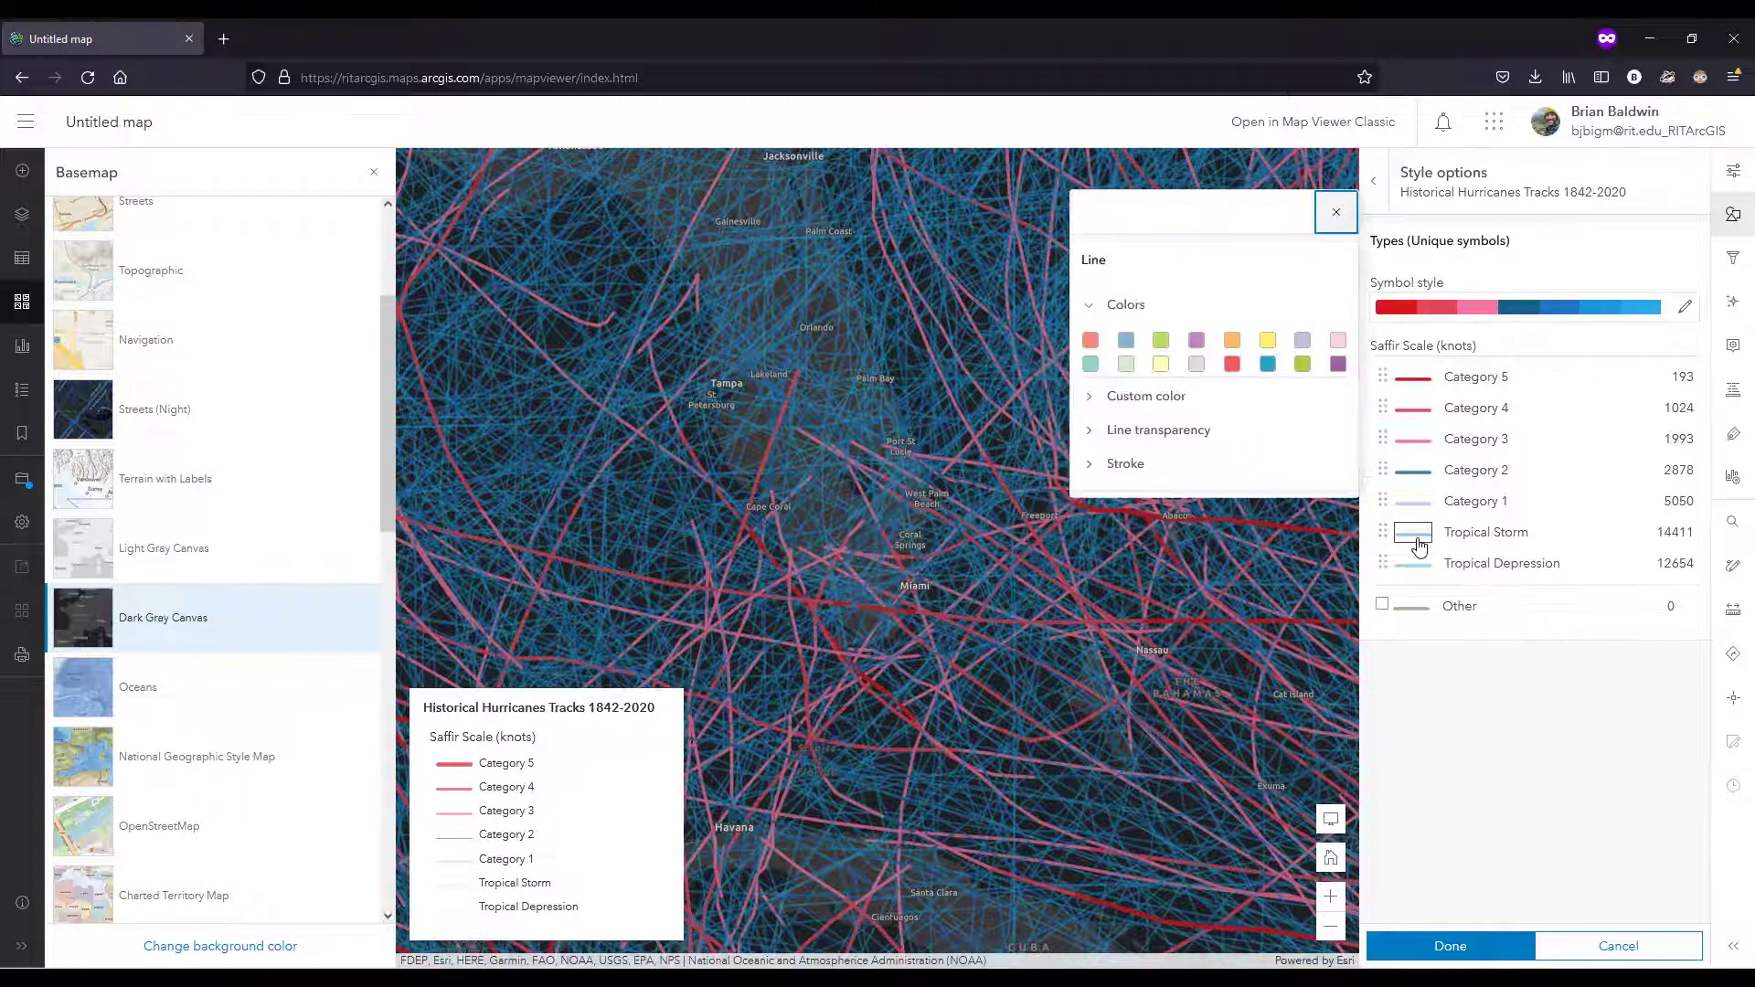
{"action": "left_click", "coordinate": [1168, 433]}
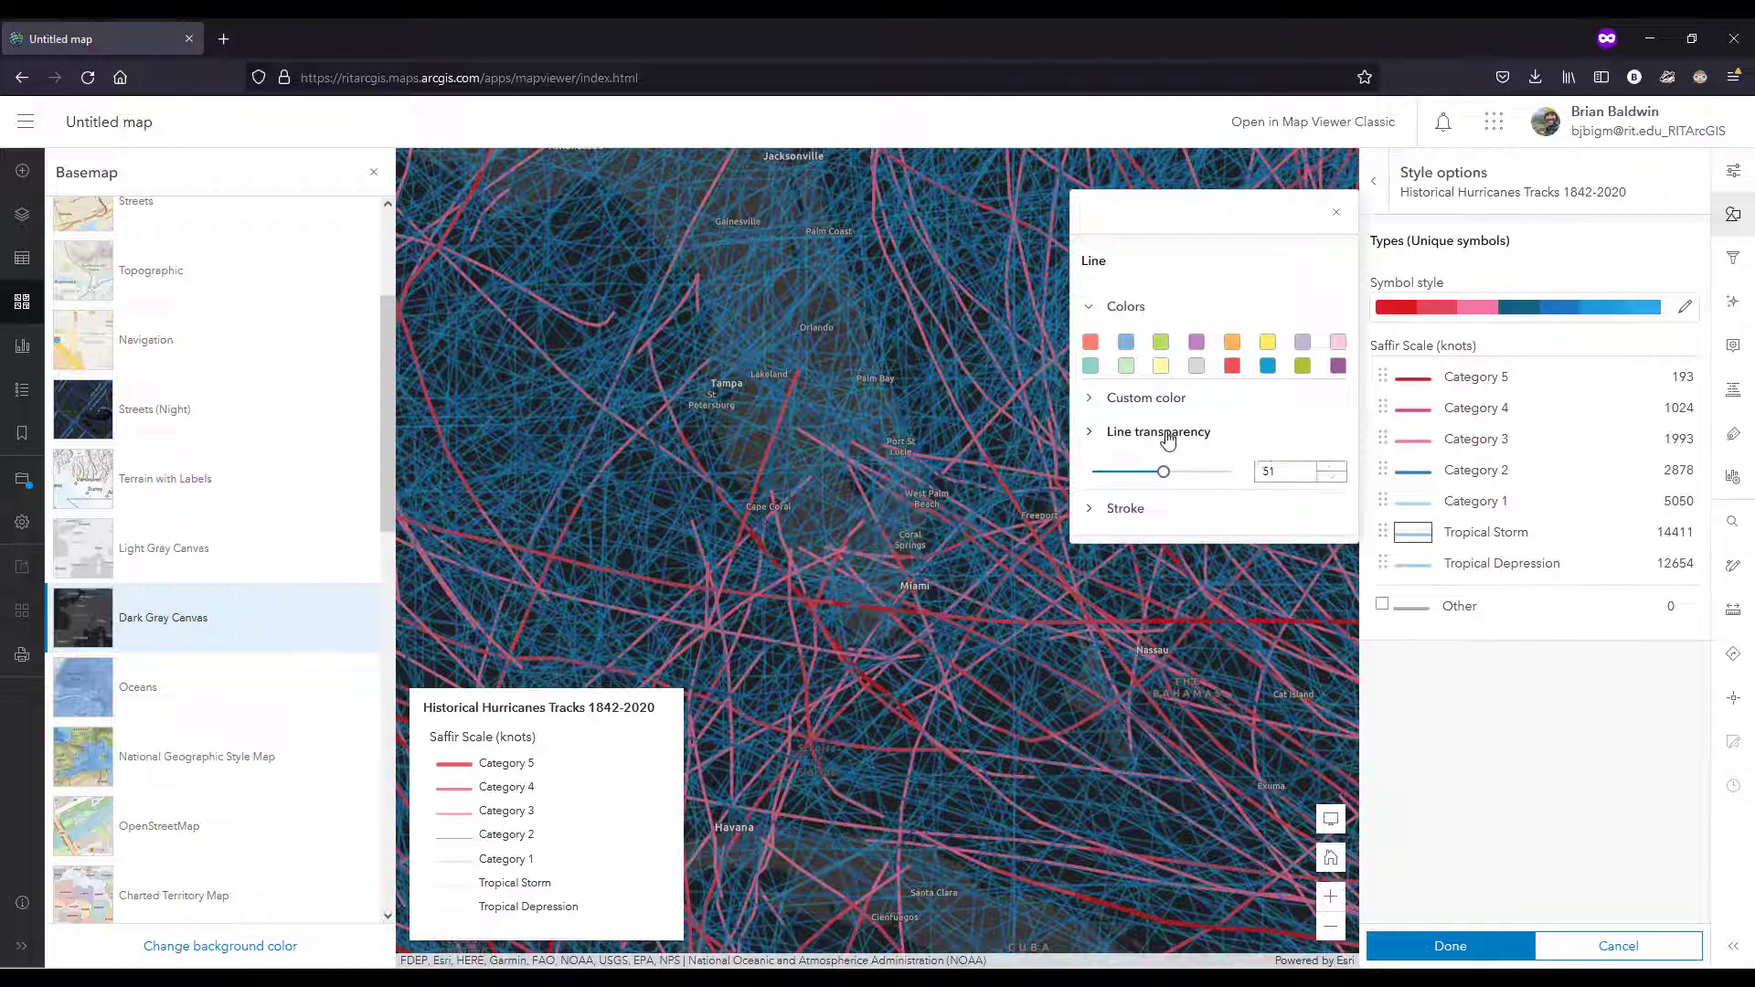
{"action": "left_click_drag", "start_coordinate": [1166, 483], "coordinate": [1196, 484]}
Step: Set the Tropical Depression line transparency to 76 and apply the layer's style changes
{"action": "left_click", "coordinate": [1415, 565]}
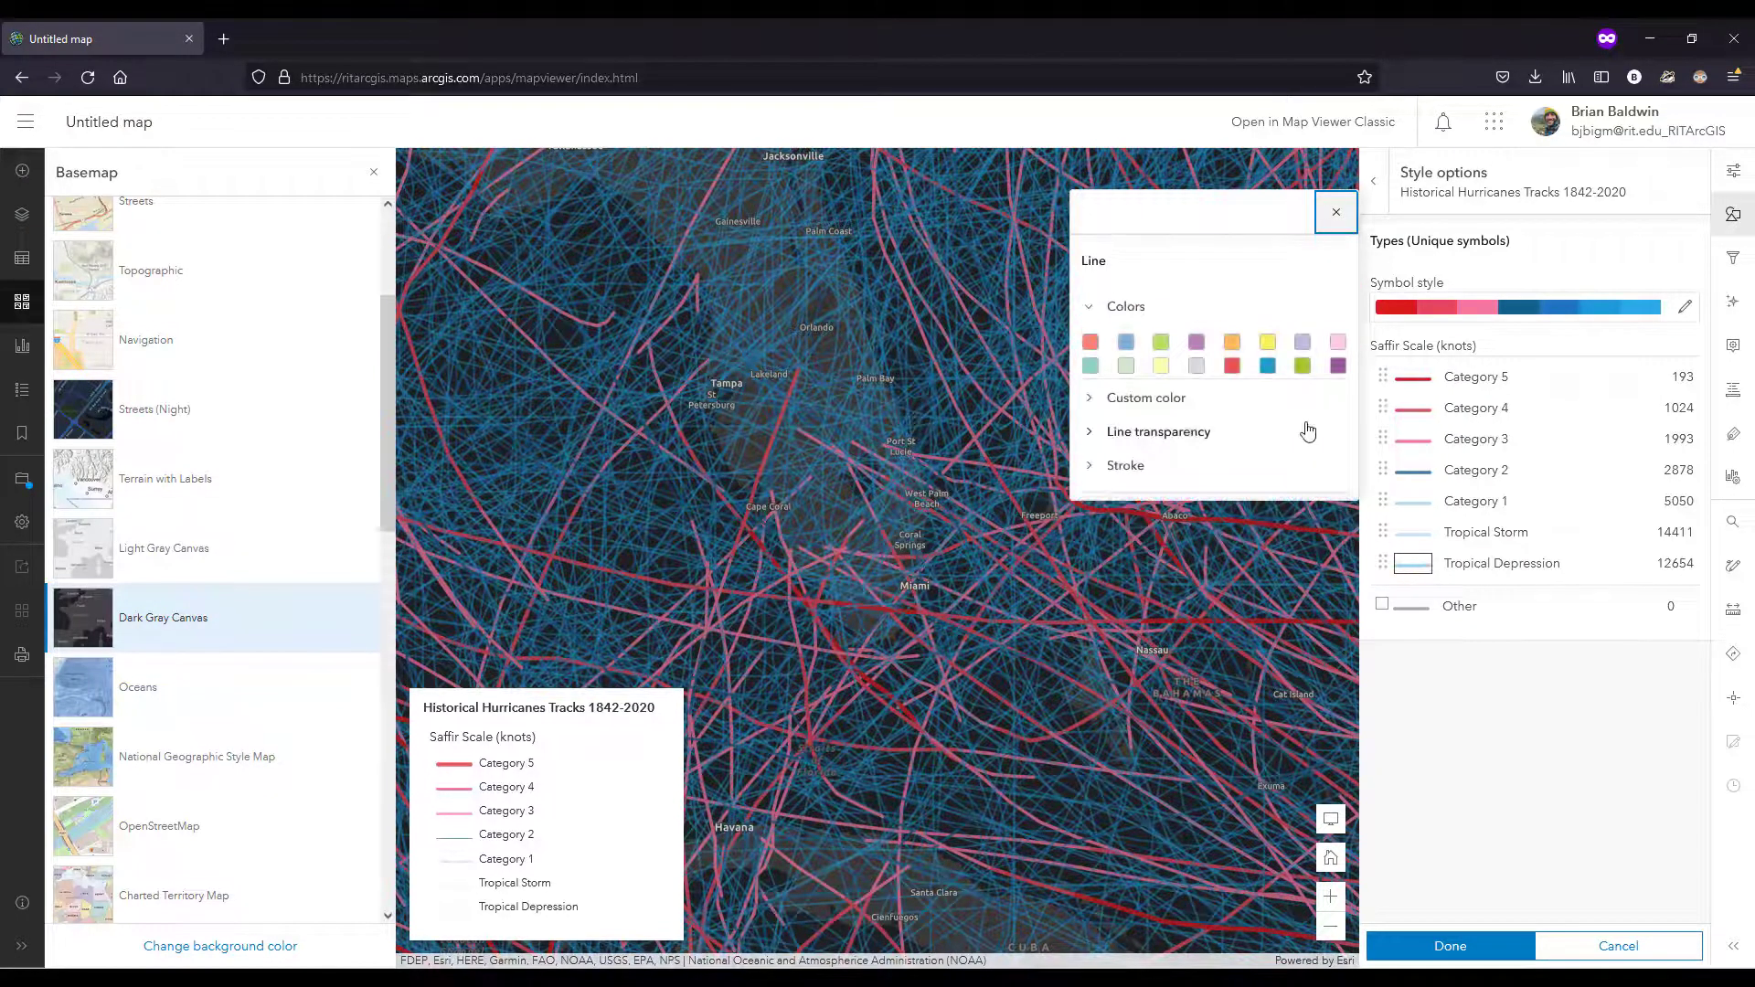
{"action": "left_click", "coordinate": [1181, 434]}
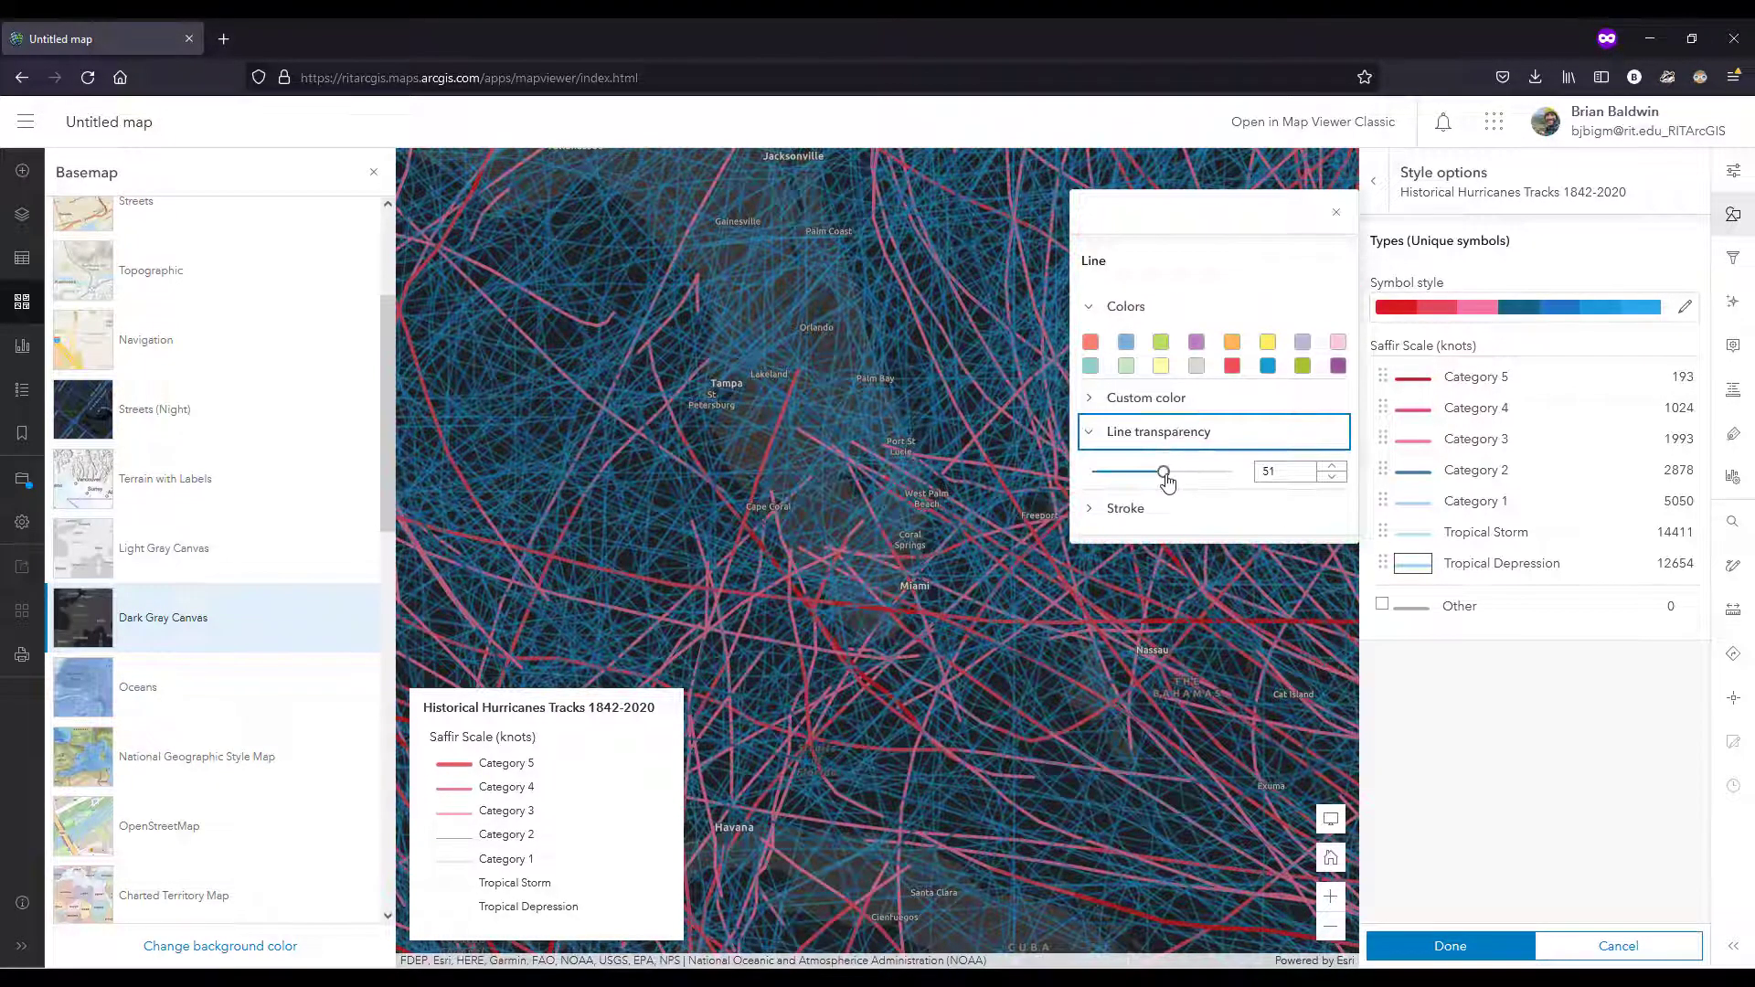
{"action": "left_click_drag", "start_coordinate": [1164, 472], "coordinate": [1200, 483]}
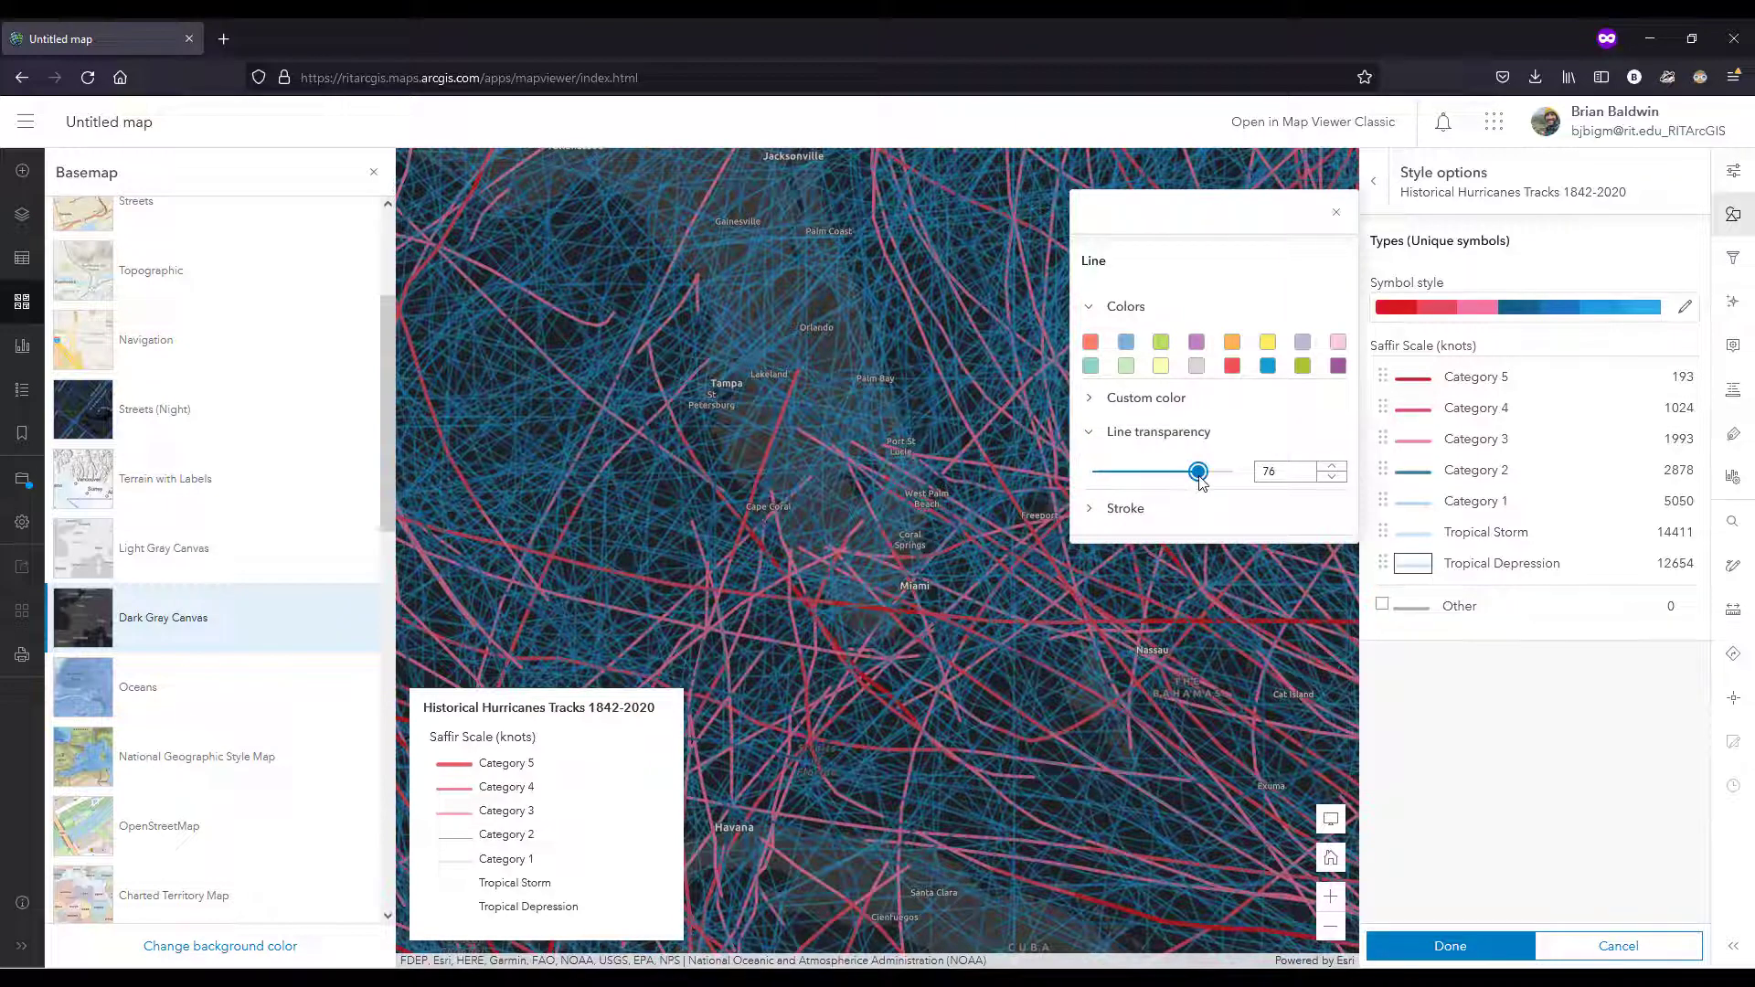
{"action": "left_click", "coordinate": [1499, 951]}
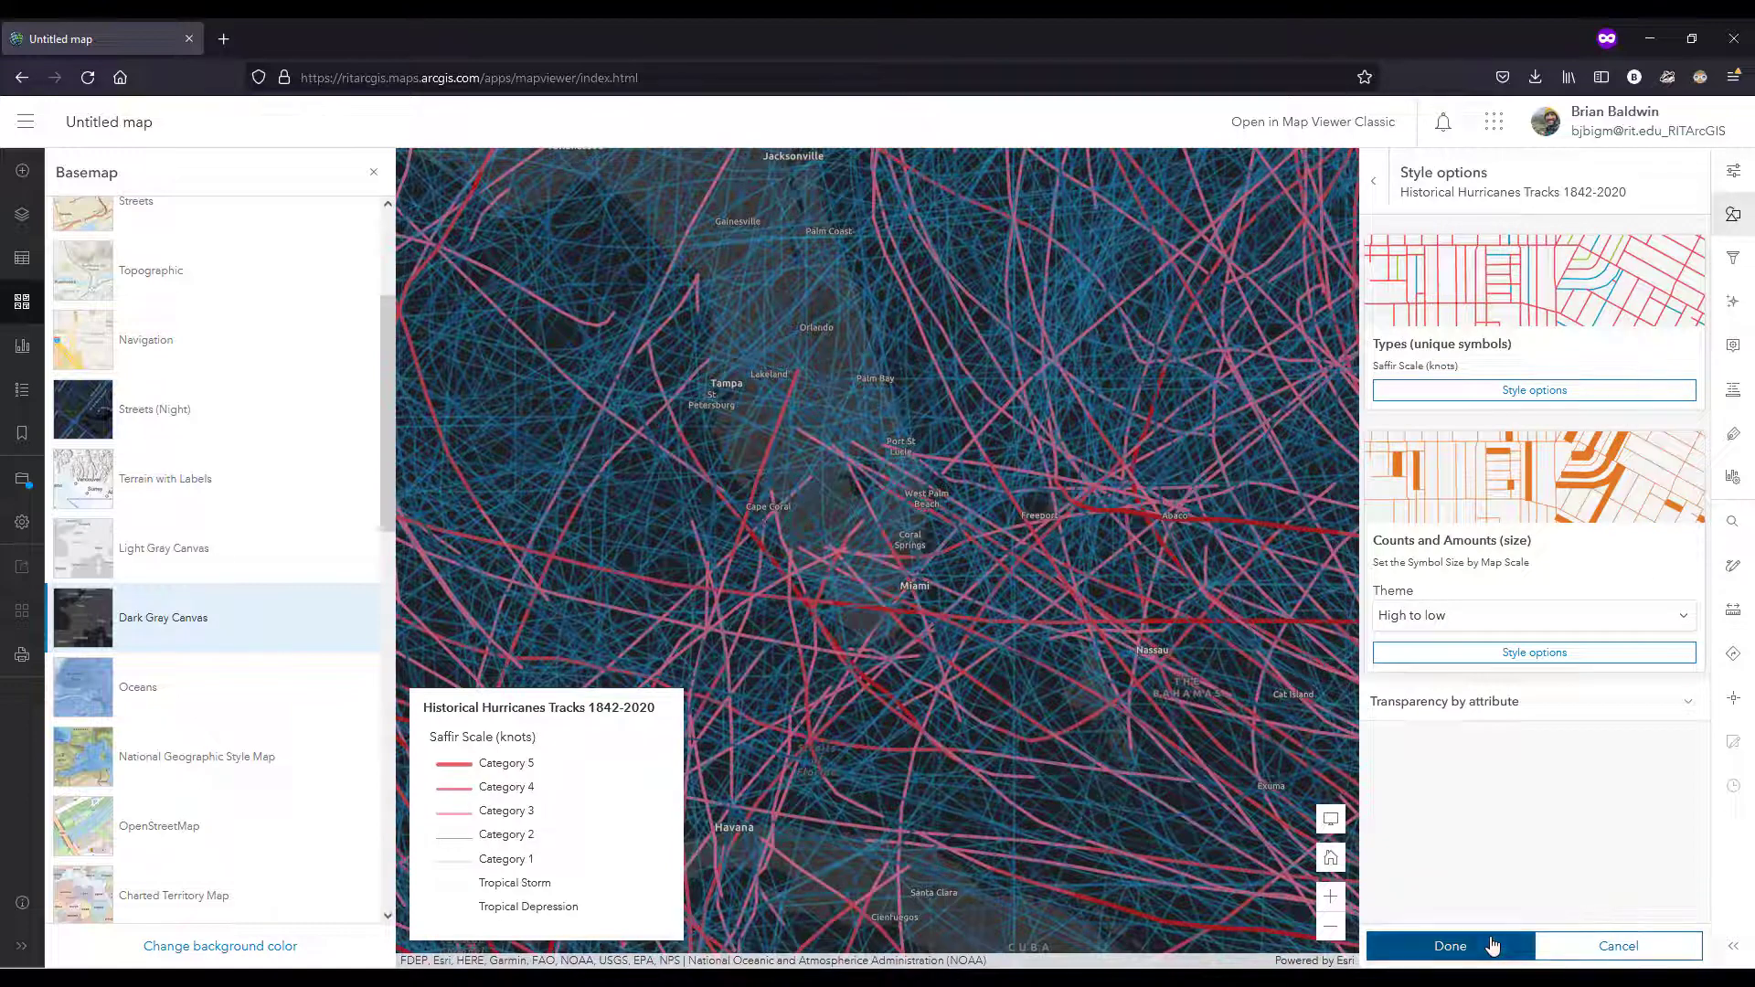
{"action": "left_click", "coordinate": [1492, 945]}
{"action": "left_click", "coordinate": [1488, 947]}
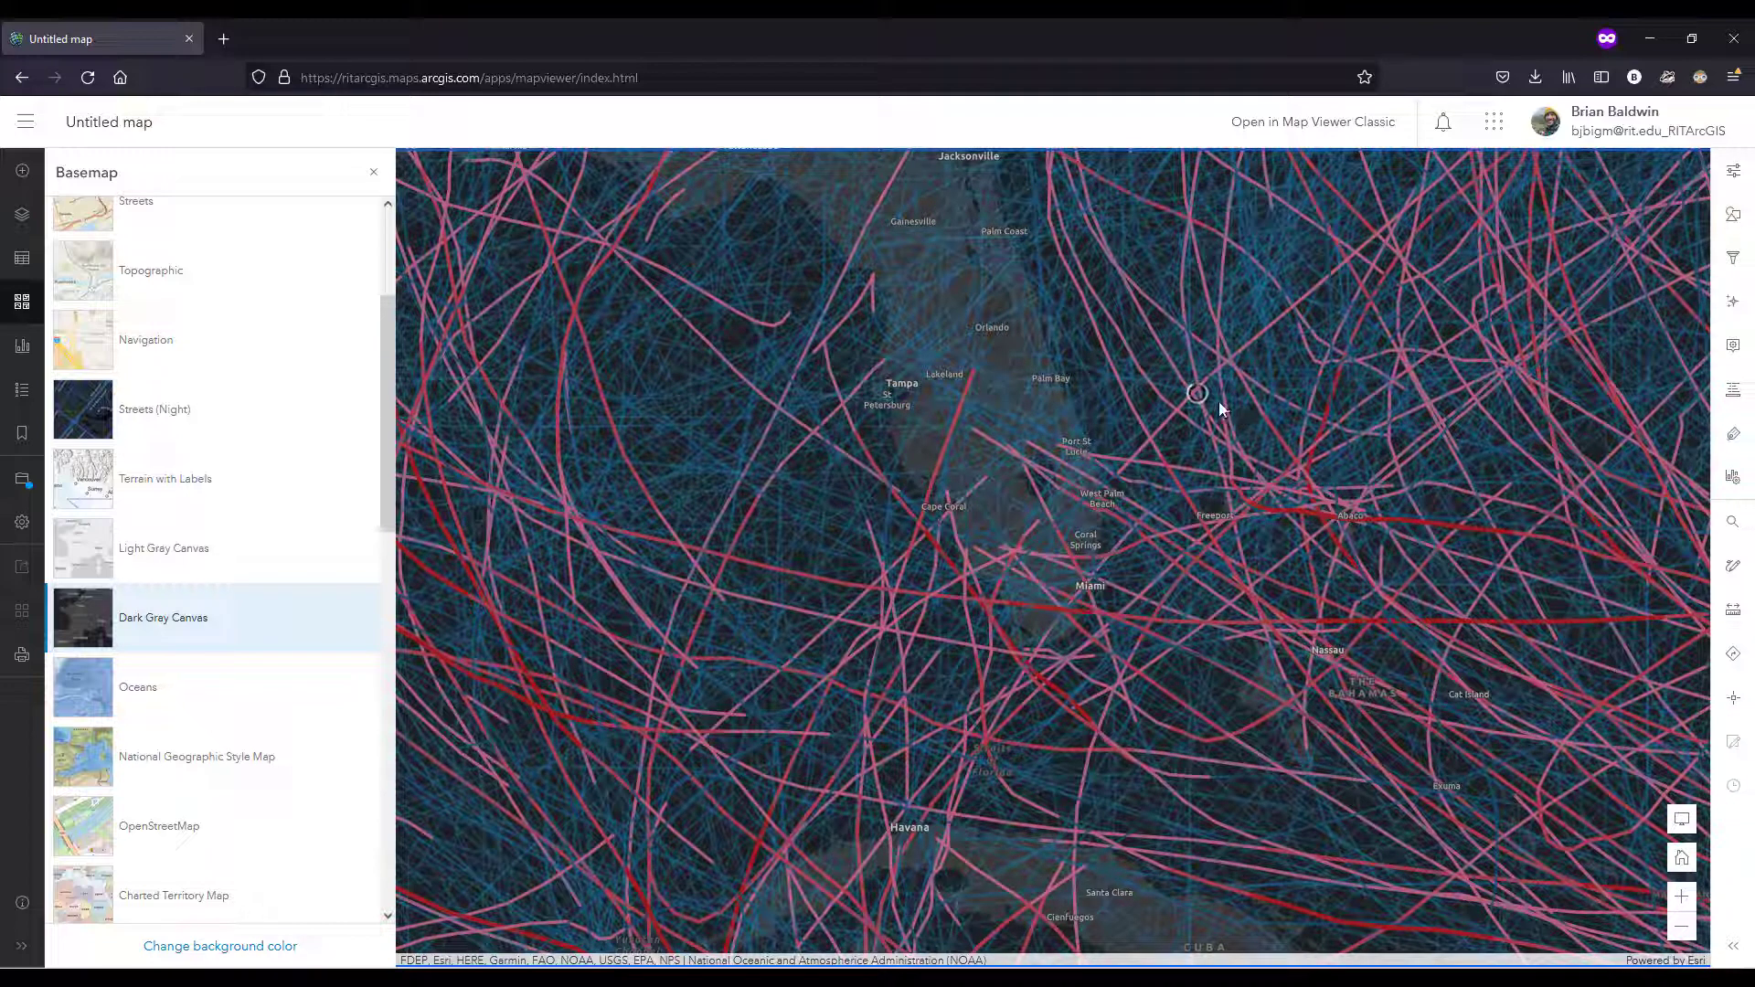
Step: Examine the pop-up details of several overlapping hurricane tracks off Florida's east coast
{"action": "left_click", "coordinate": [1200, 403]}
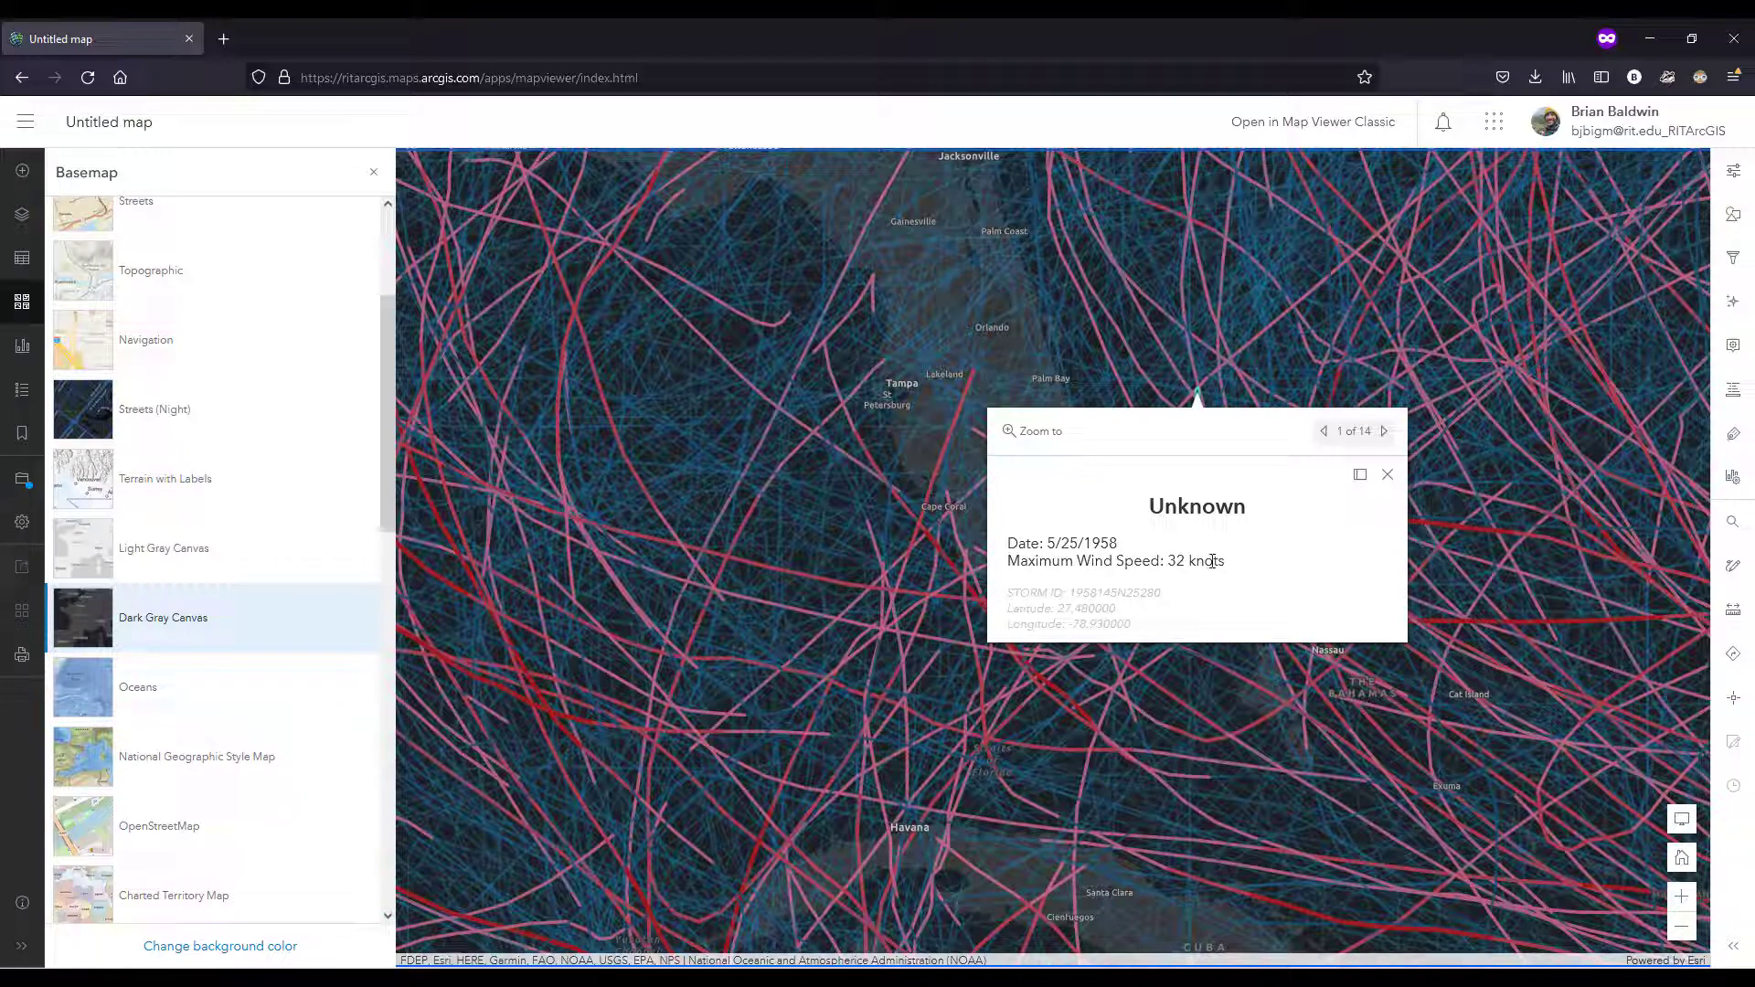
{"action": "left_click", "coordinate": [1385, 433]}
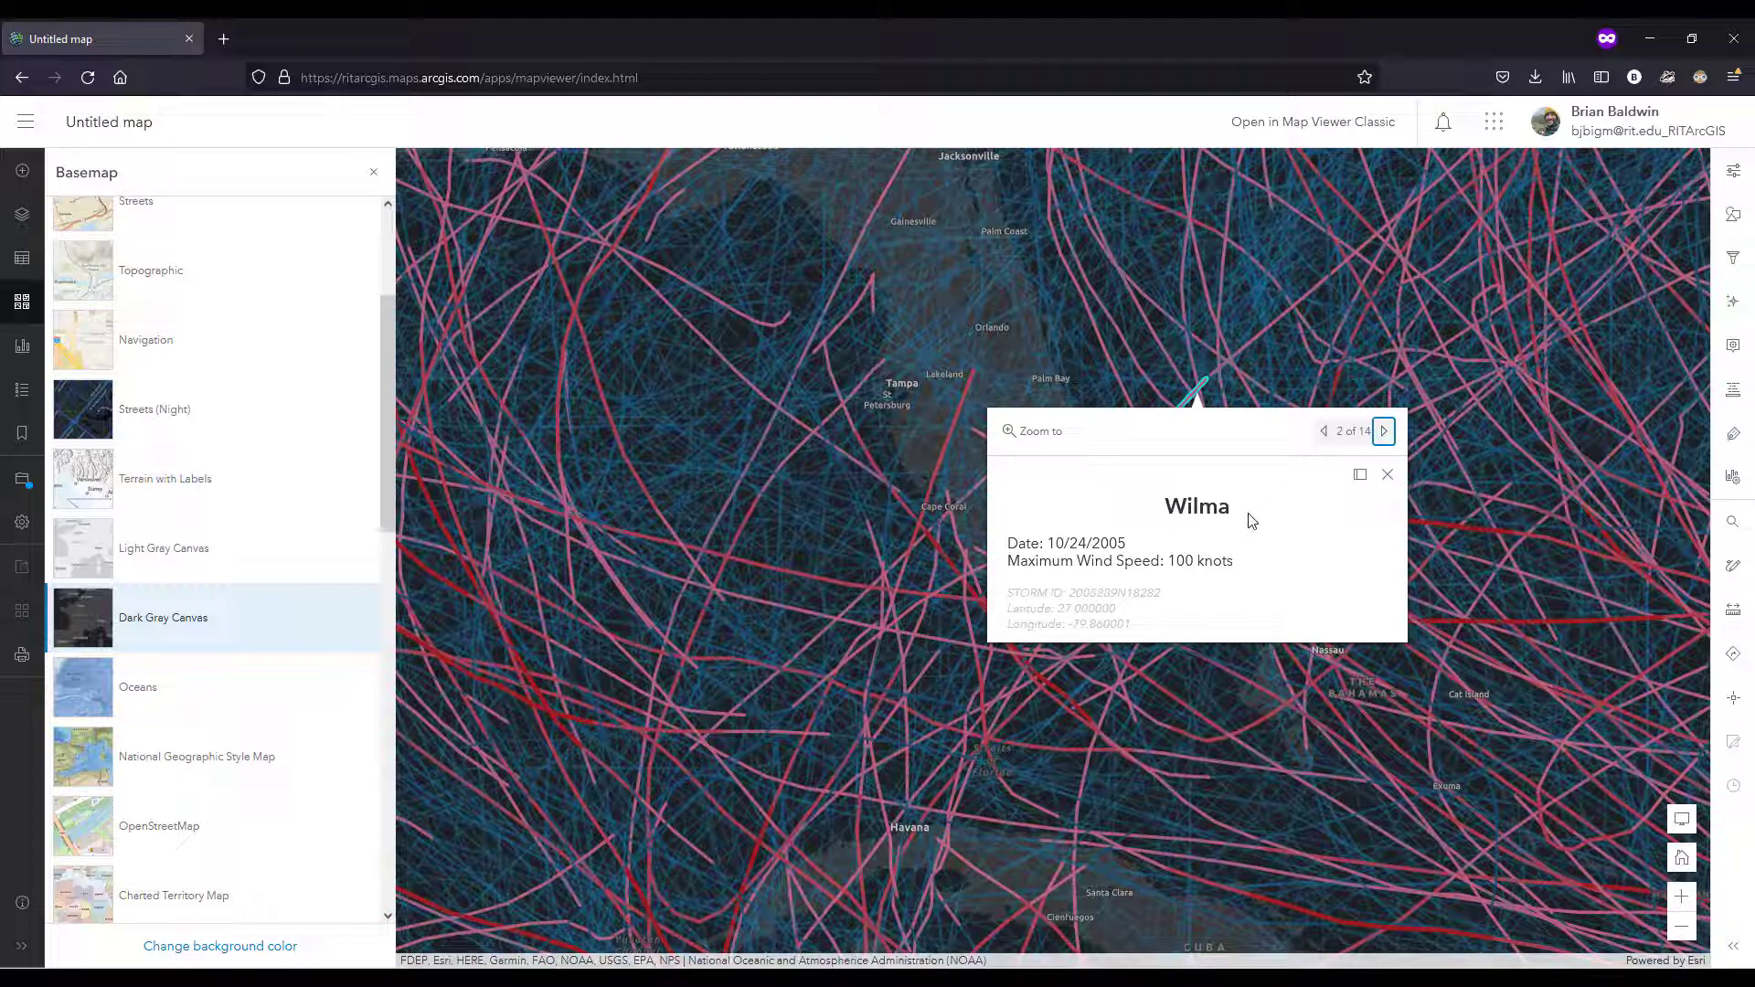
{"action": "left_click", "coordinate": [1385, 433]}
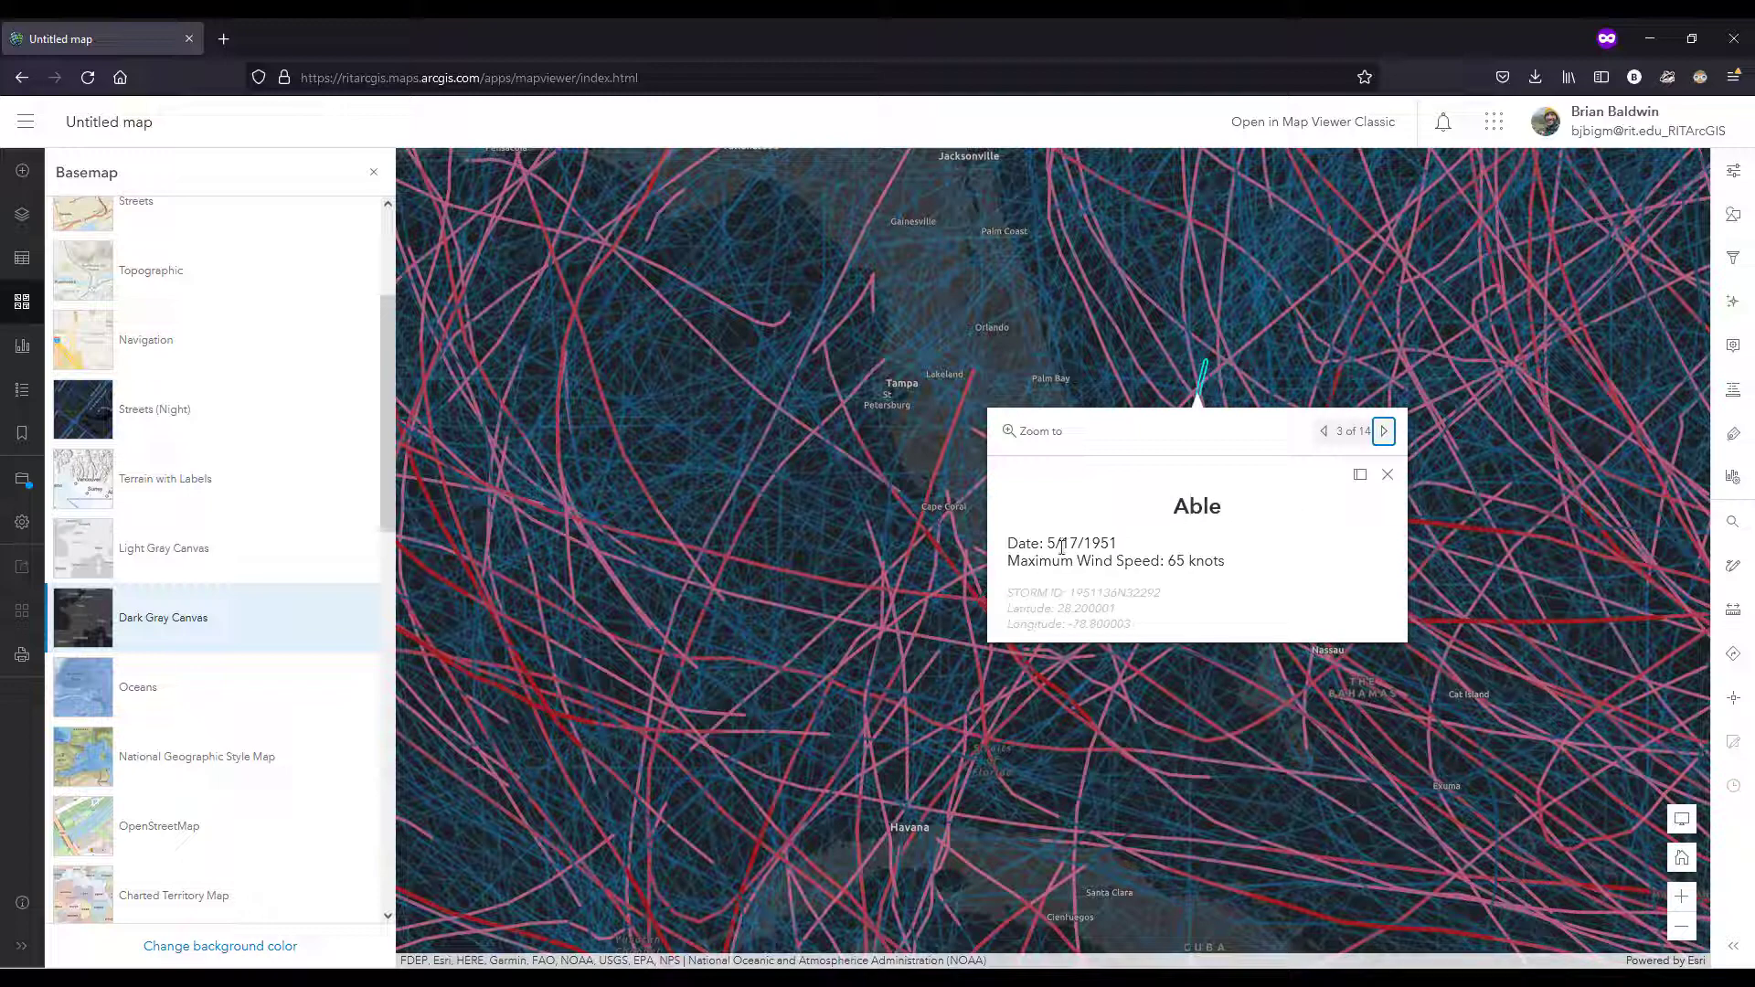
{"action": "left_click", "coordinate": [1388, 478]}
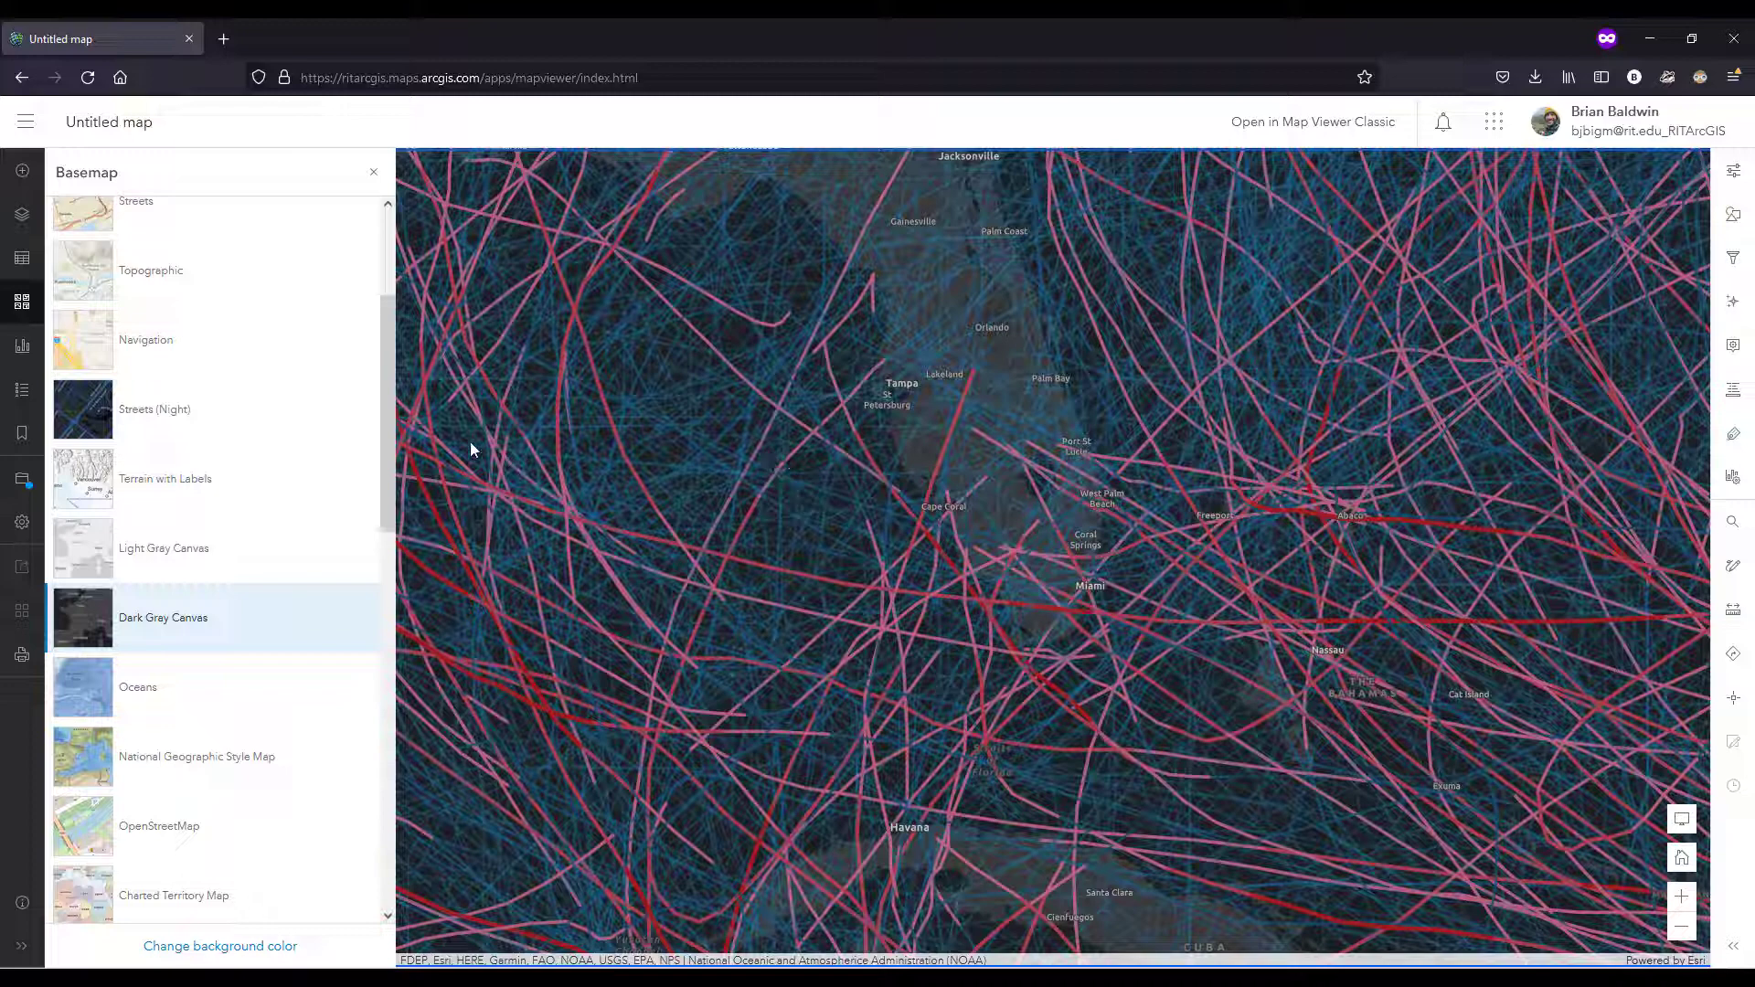
Step: Start saving the map and title it "Florida - historical hurricanes"
{"action": "left_click", "coordinate": [19, 489]}
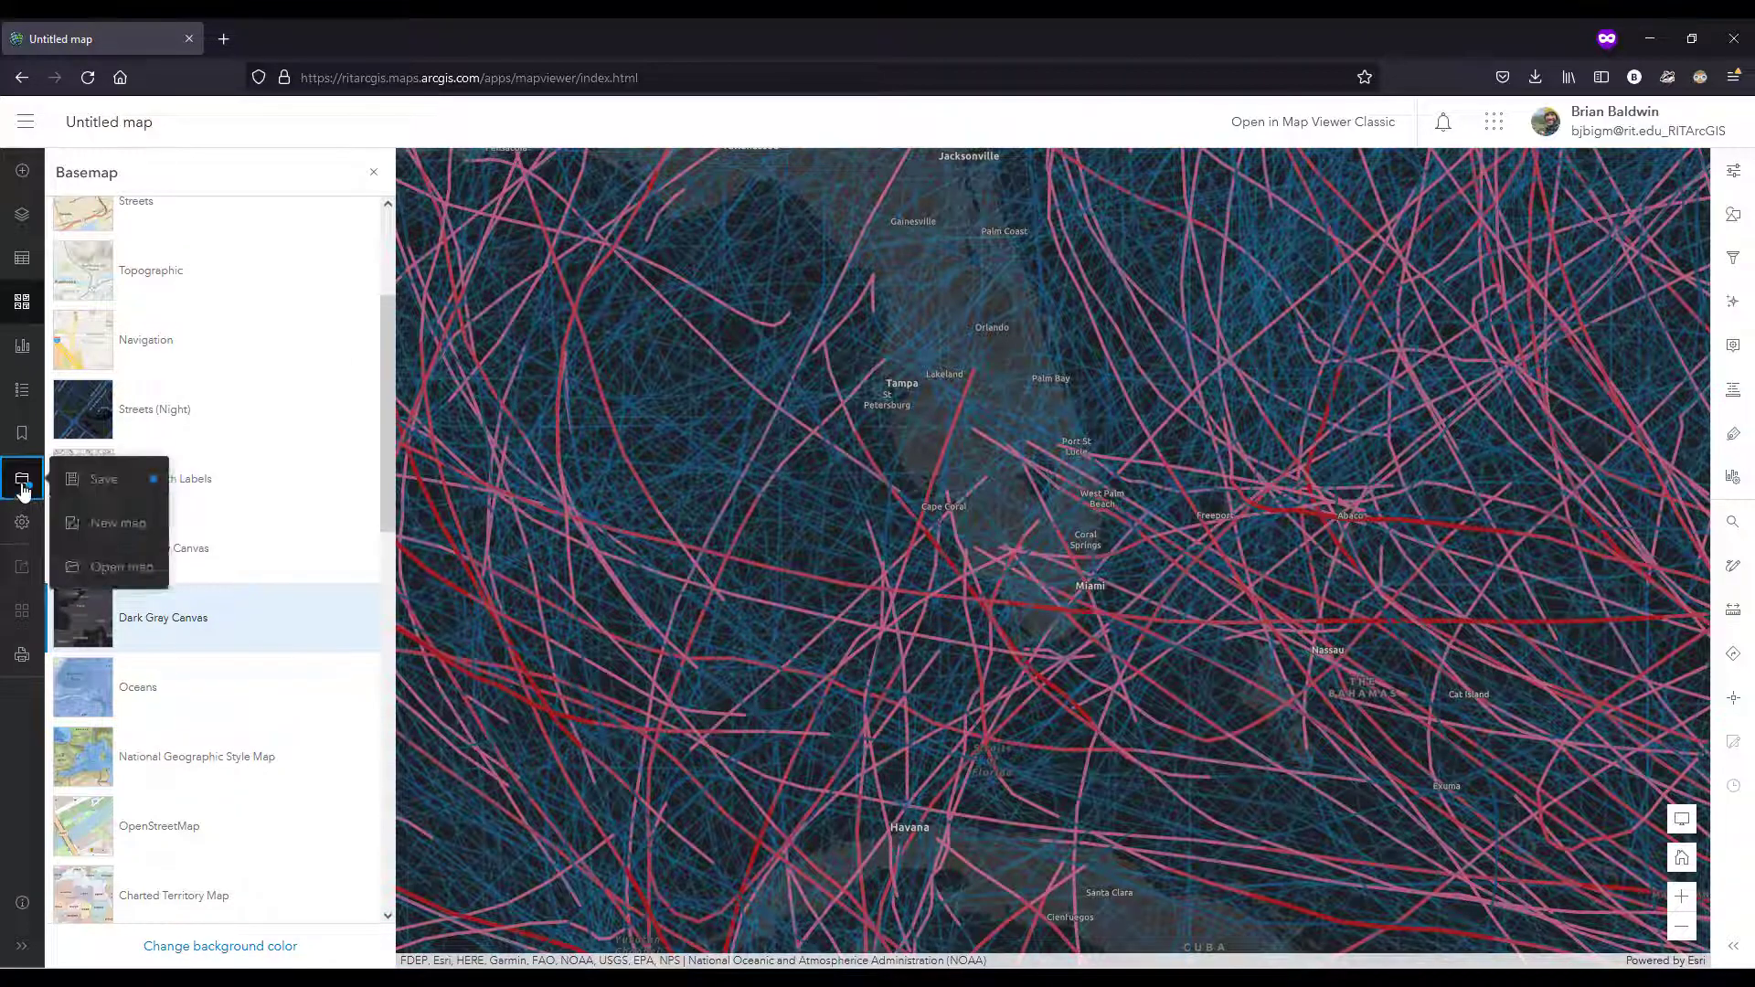
{"action": "left_click", "coordinate": [104, 481]}
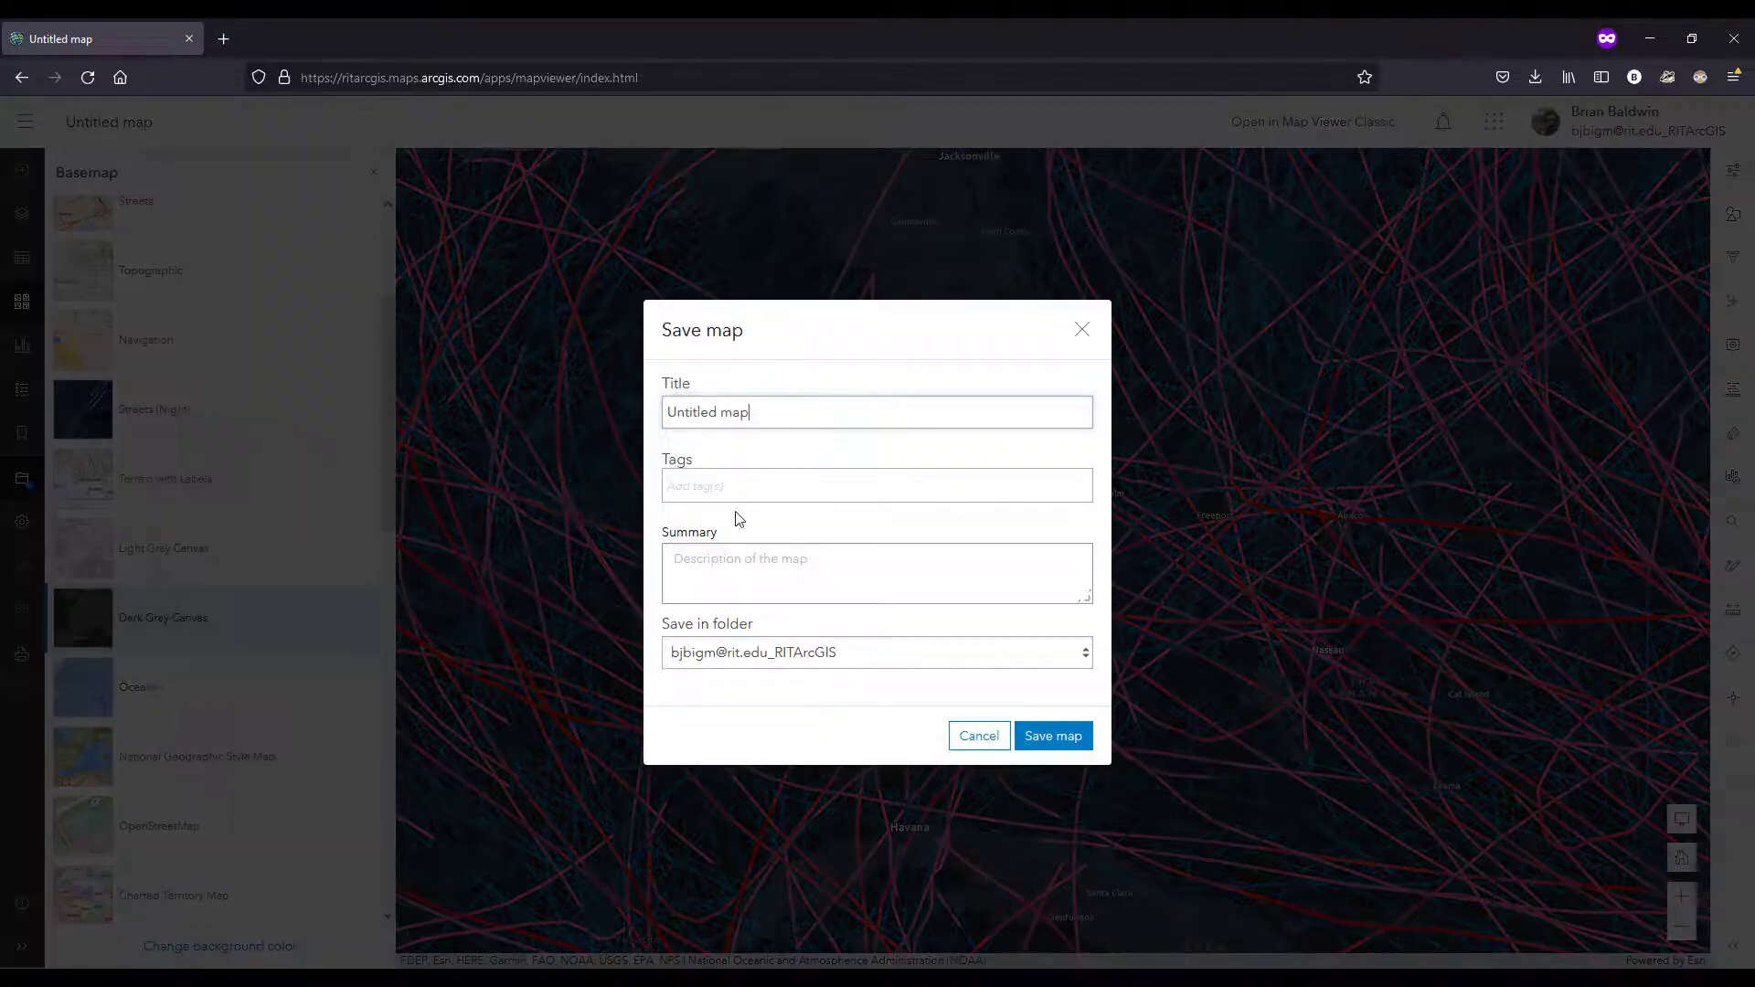
{"action": "left_click", "coordinate": [772, 409]}
{"action": "triple_click", "coordinate": [717, 408]}
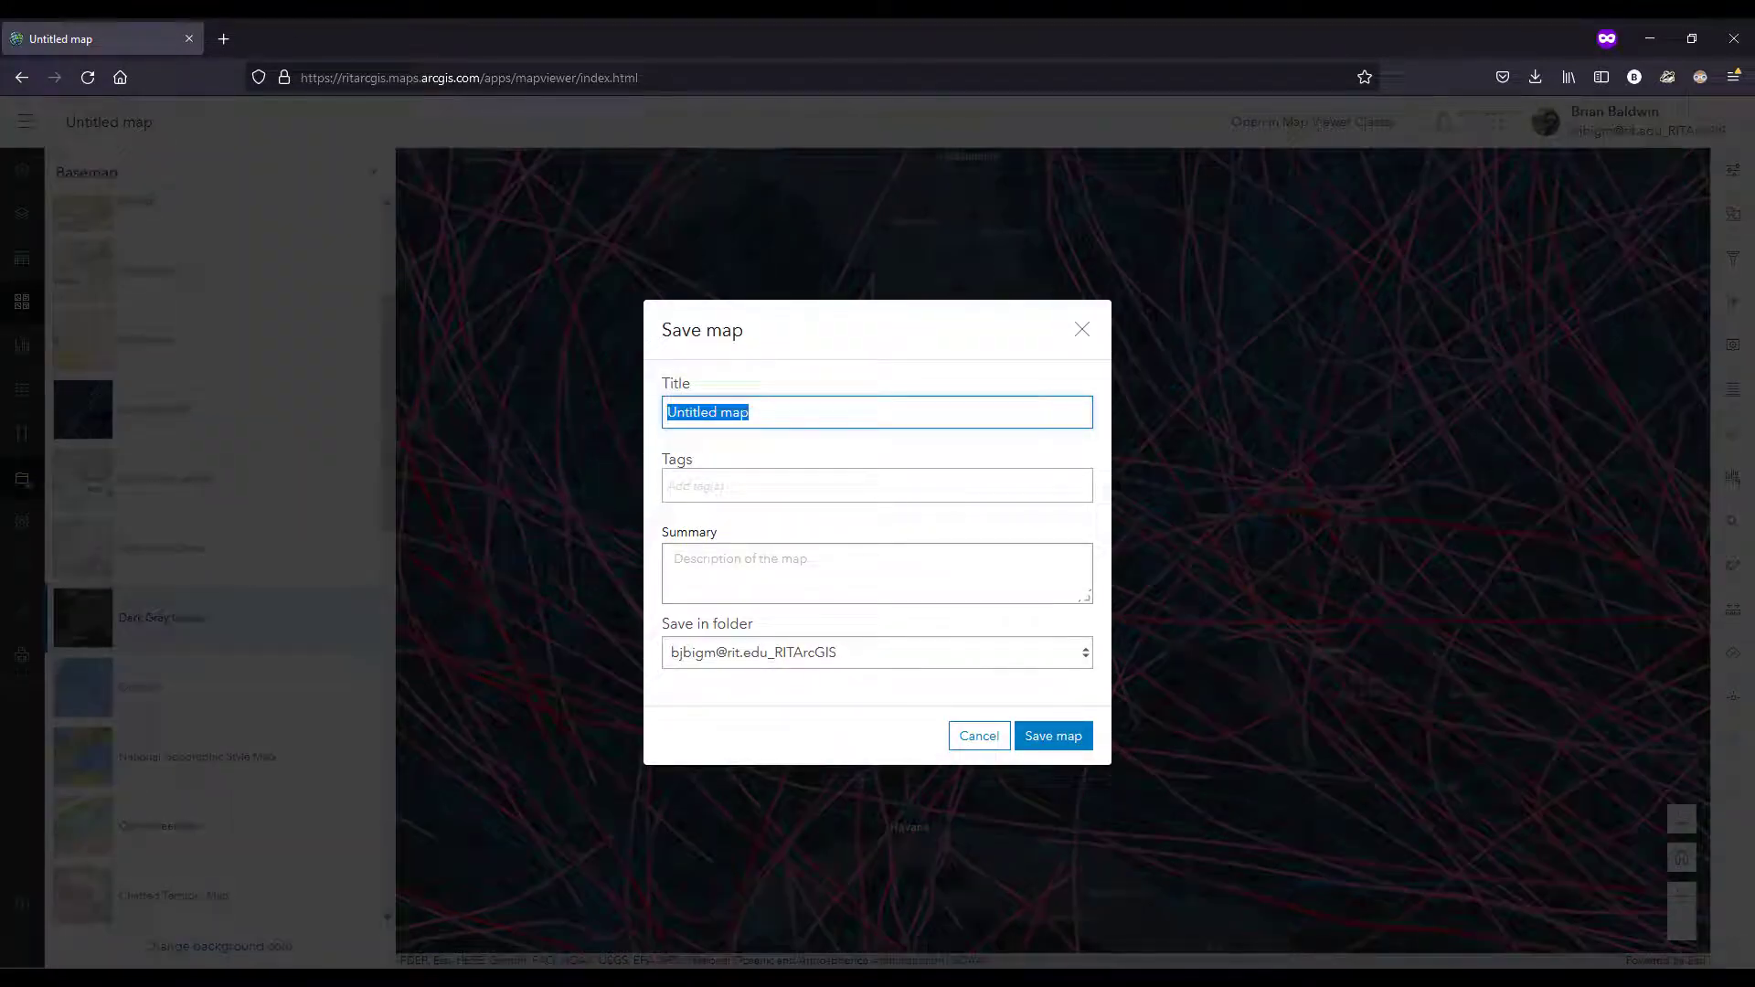
{"action": "type", "text": "Florida - historical hurricanes"}
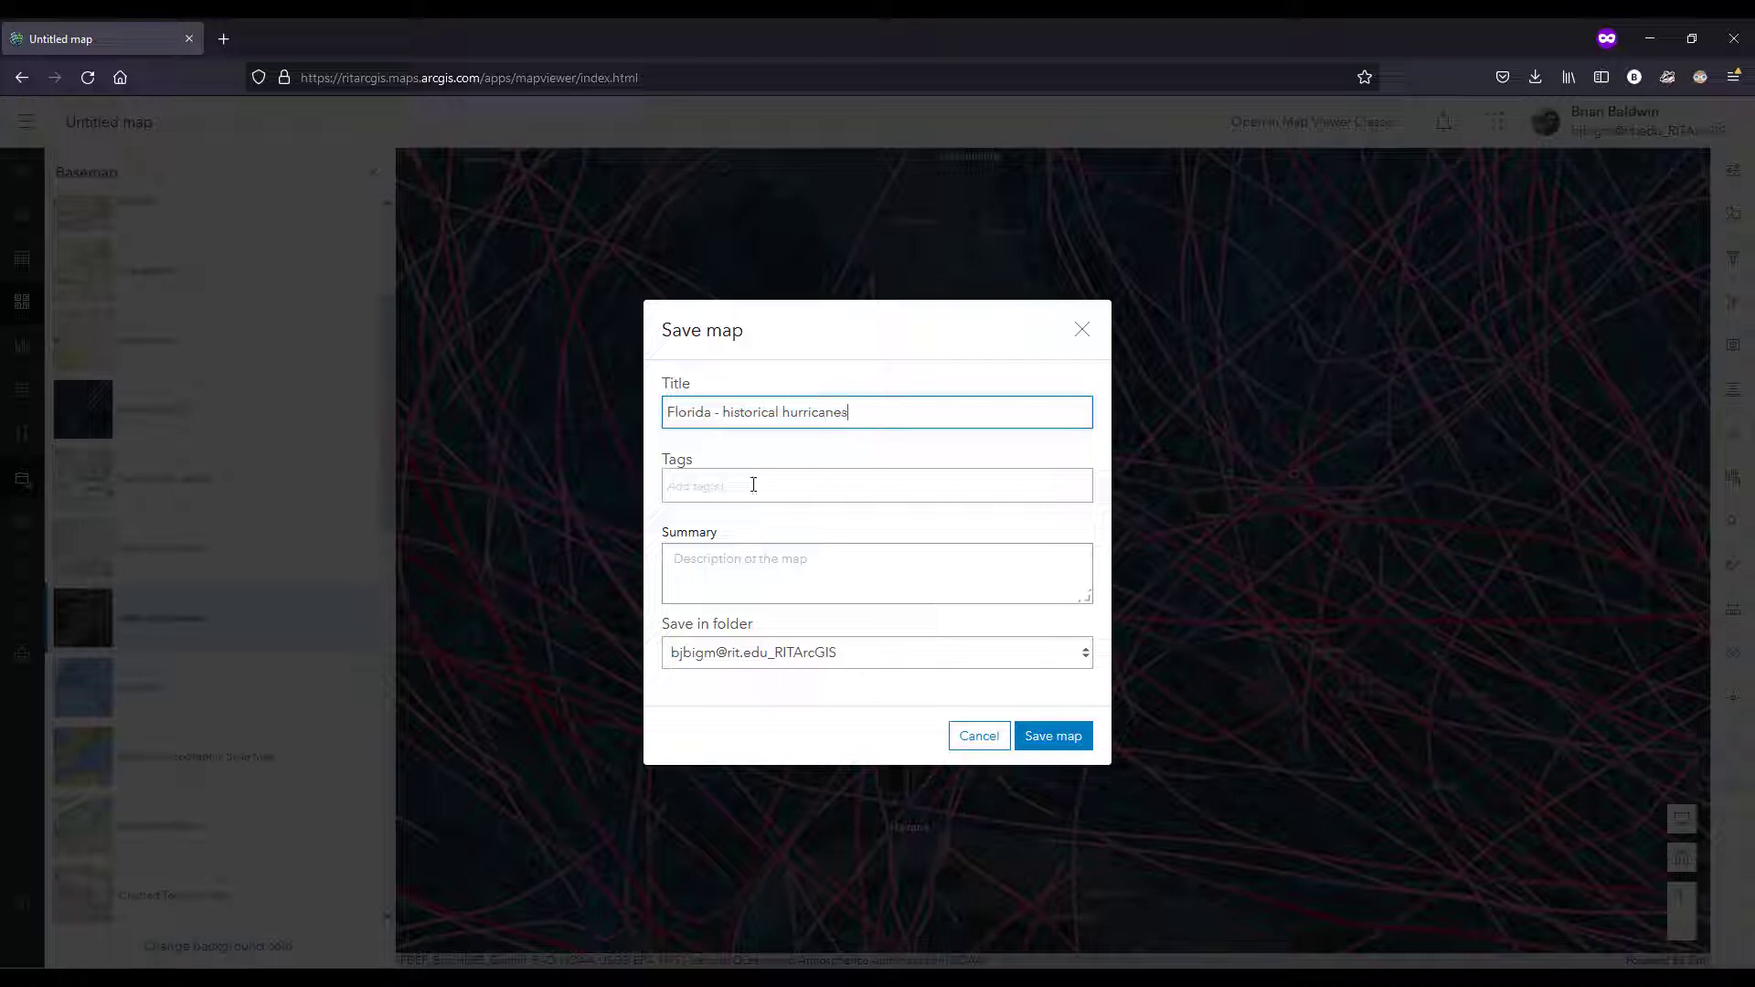
Step: Add the tag "hurricanes" to the map being saved
{"action": "left_click", "coordinate": [753, 484]}
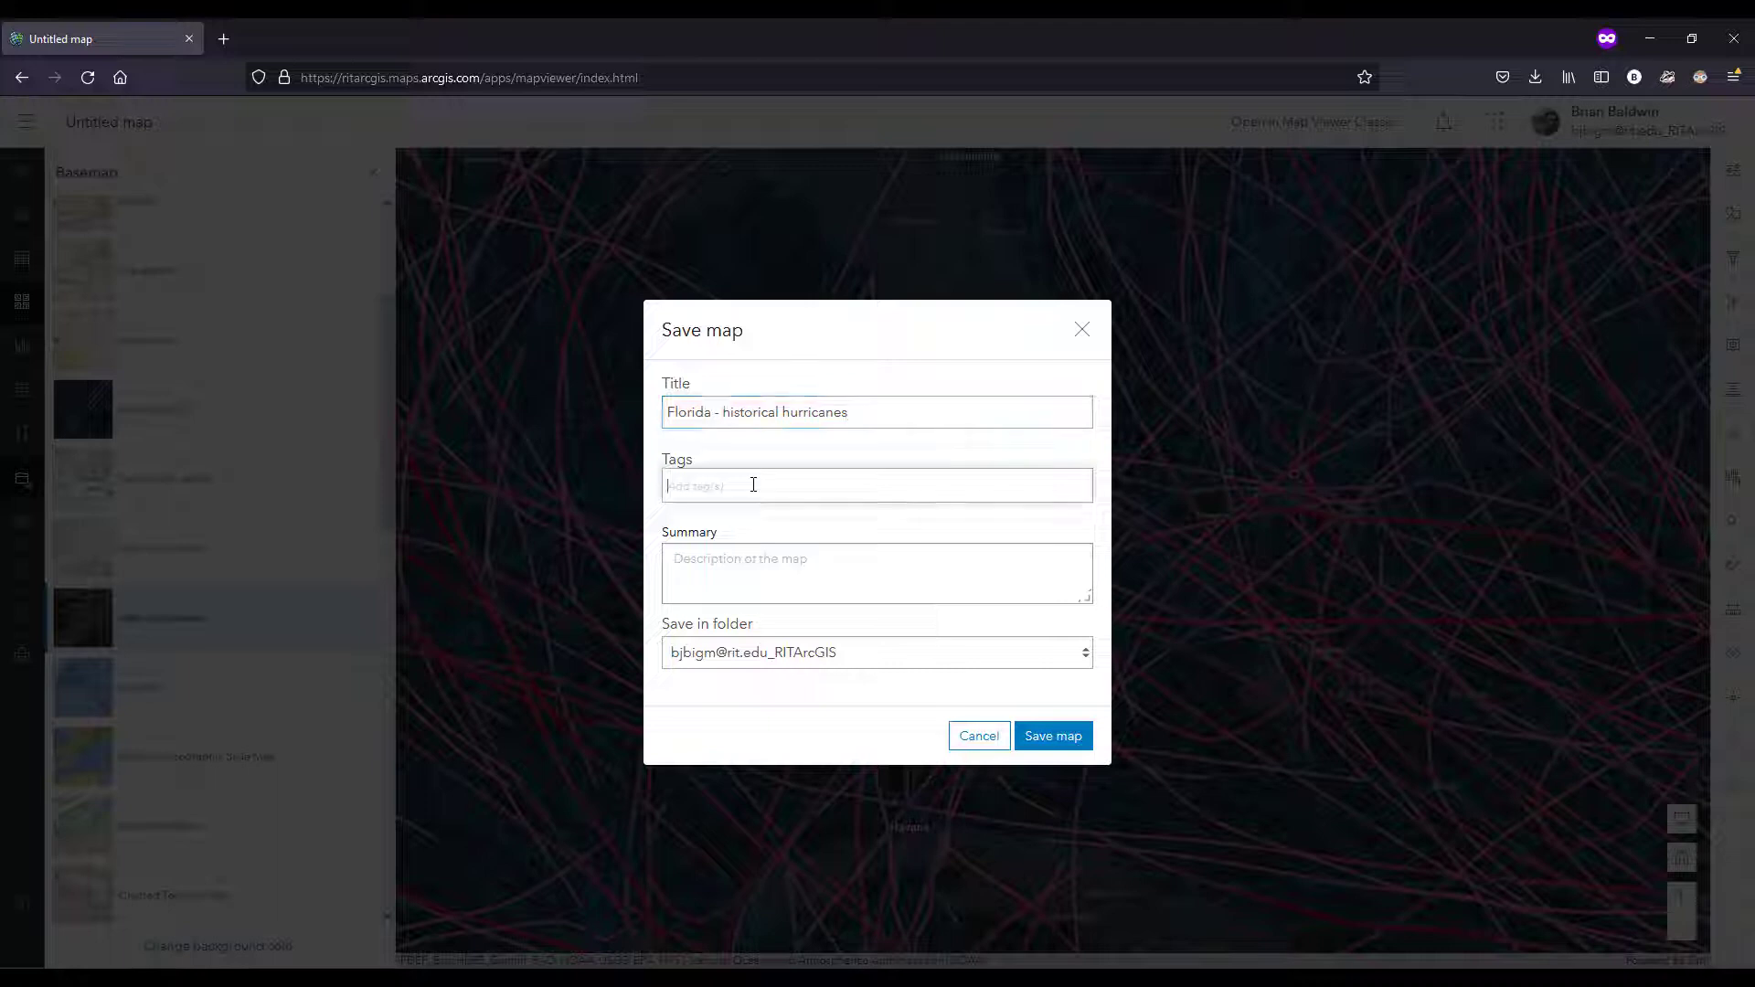
{"action": "type", "text": "h"}
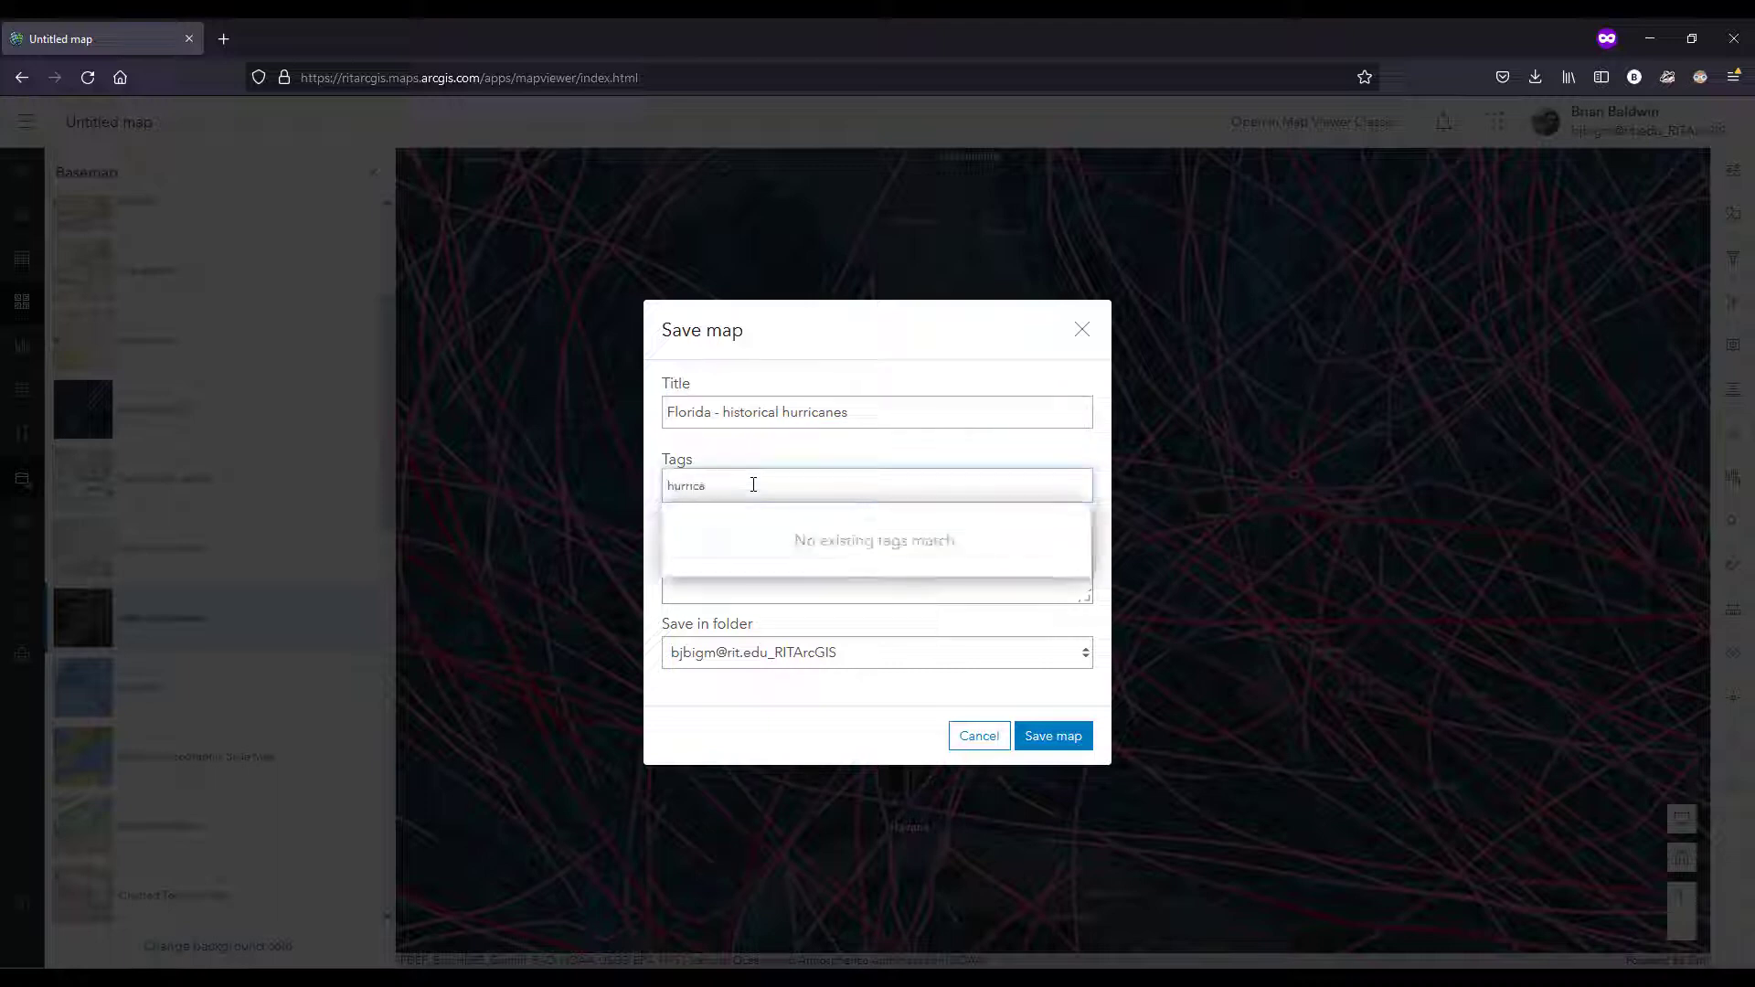
{"action": "type", "text": "urrica"}
{"action": "key", "text": "BackSpace"}
{"action": "key", "text": "Return"}
Step: Enter "Historical storm tracks" as the map's summary and save the map
{"action": "left_click", "coordinate": [842, 577]}
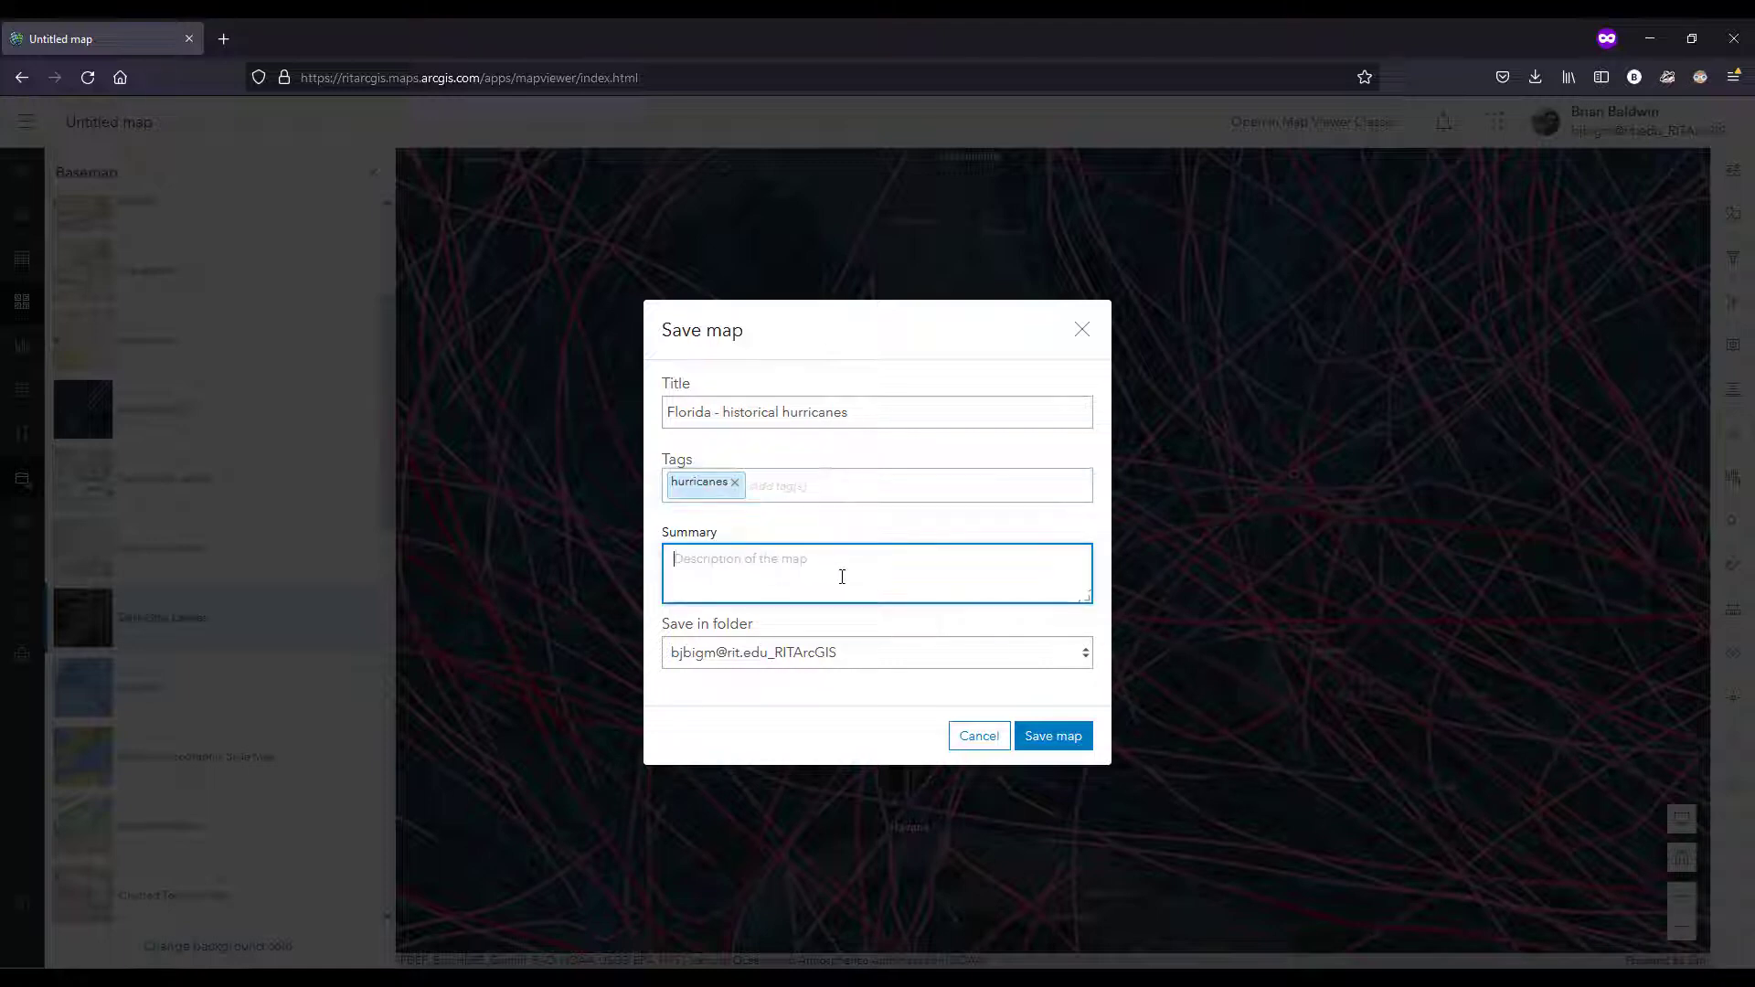
{"action": "type", "text": "Historical storm trakcs"}
{"action": "key", "text": "BackSpace"}
{"action": "key", "text": "BackSpace"}
{"action": "left_click", "coordinate": [1075, 745]}
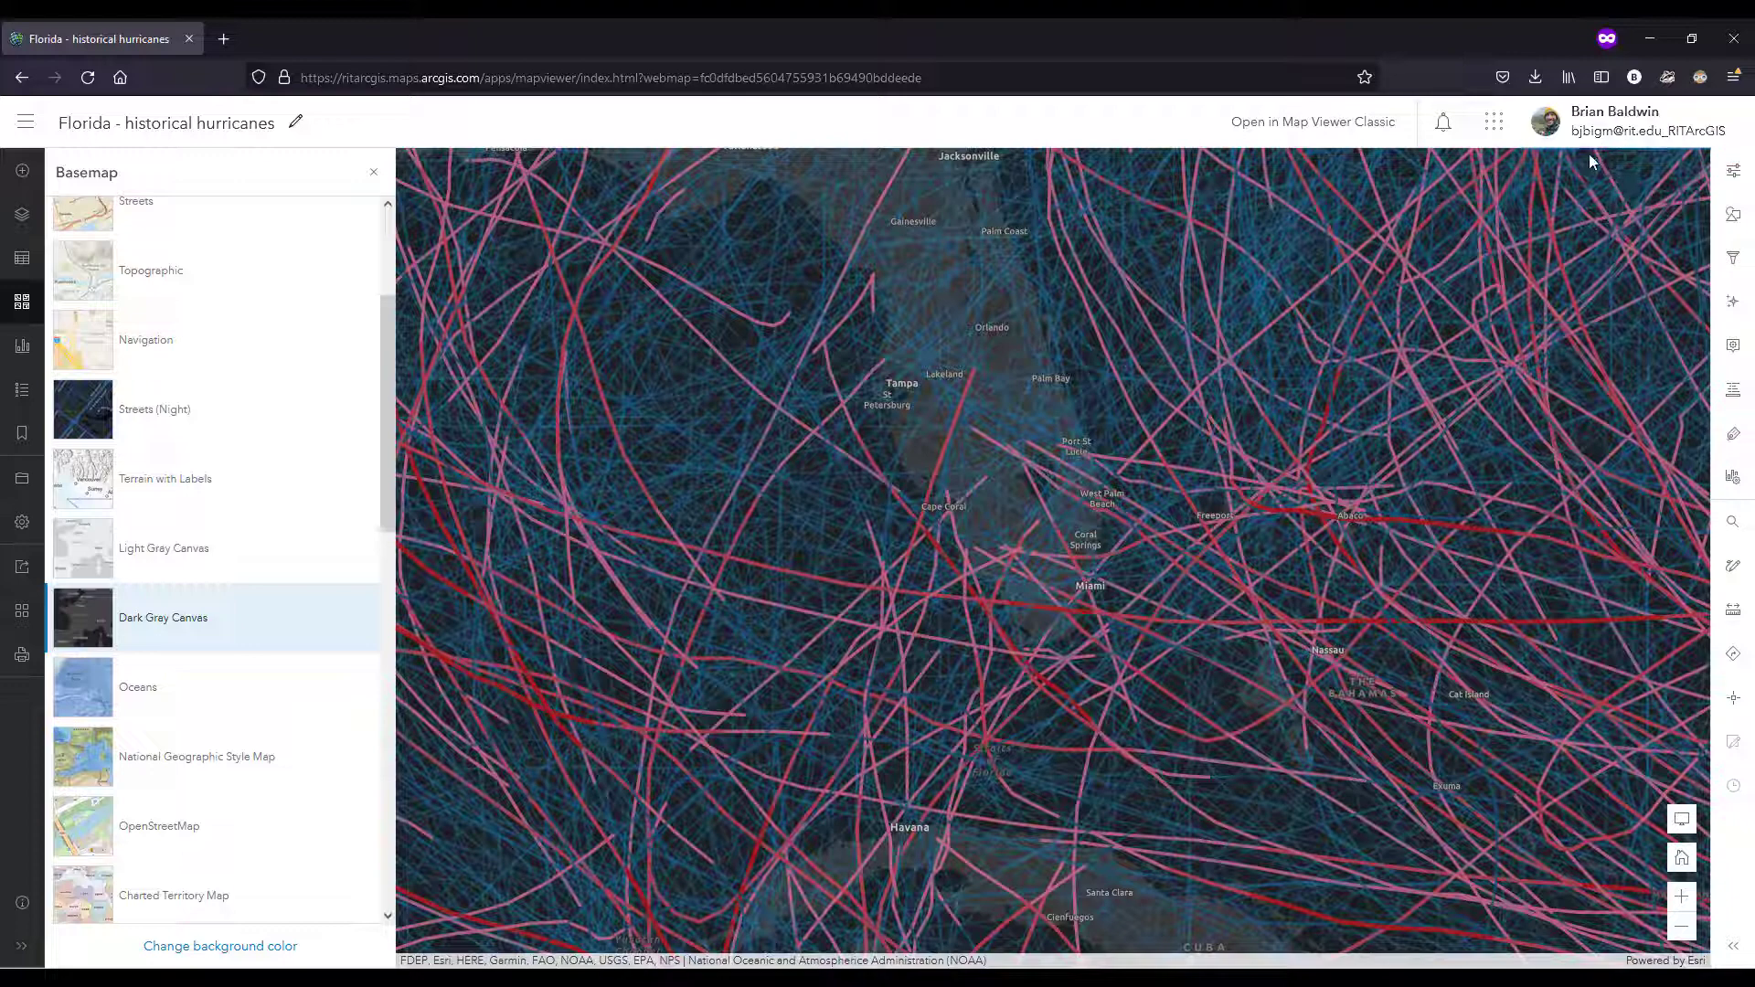
Step: Open a new 3D scene in Scene Viewer and locate "grand canyon" with the place search
{"action": "left_click", "coordinate": [24, 127]}
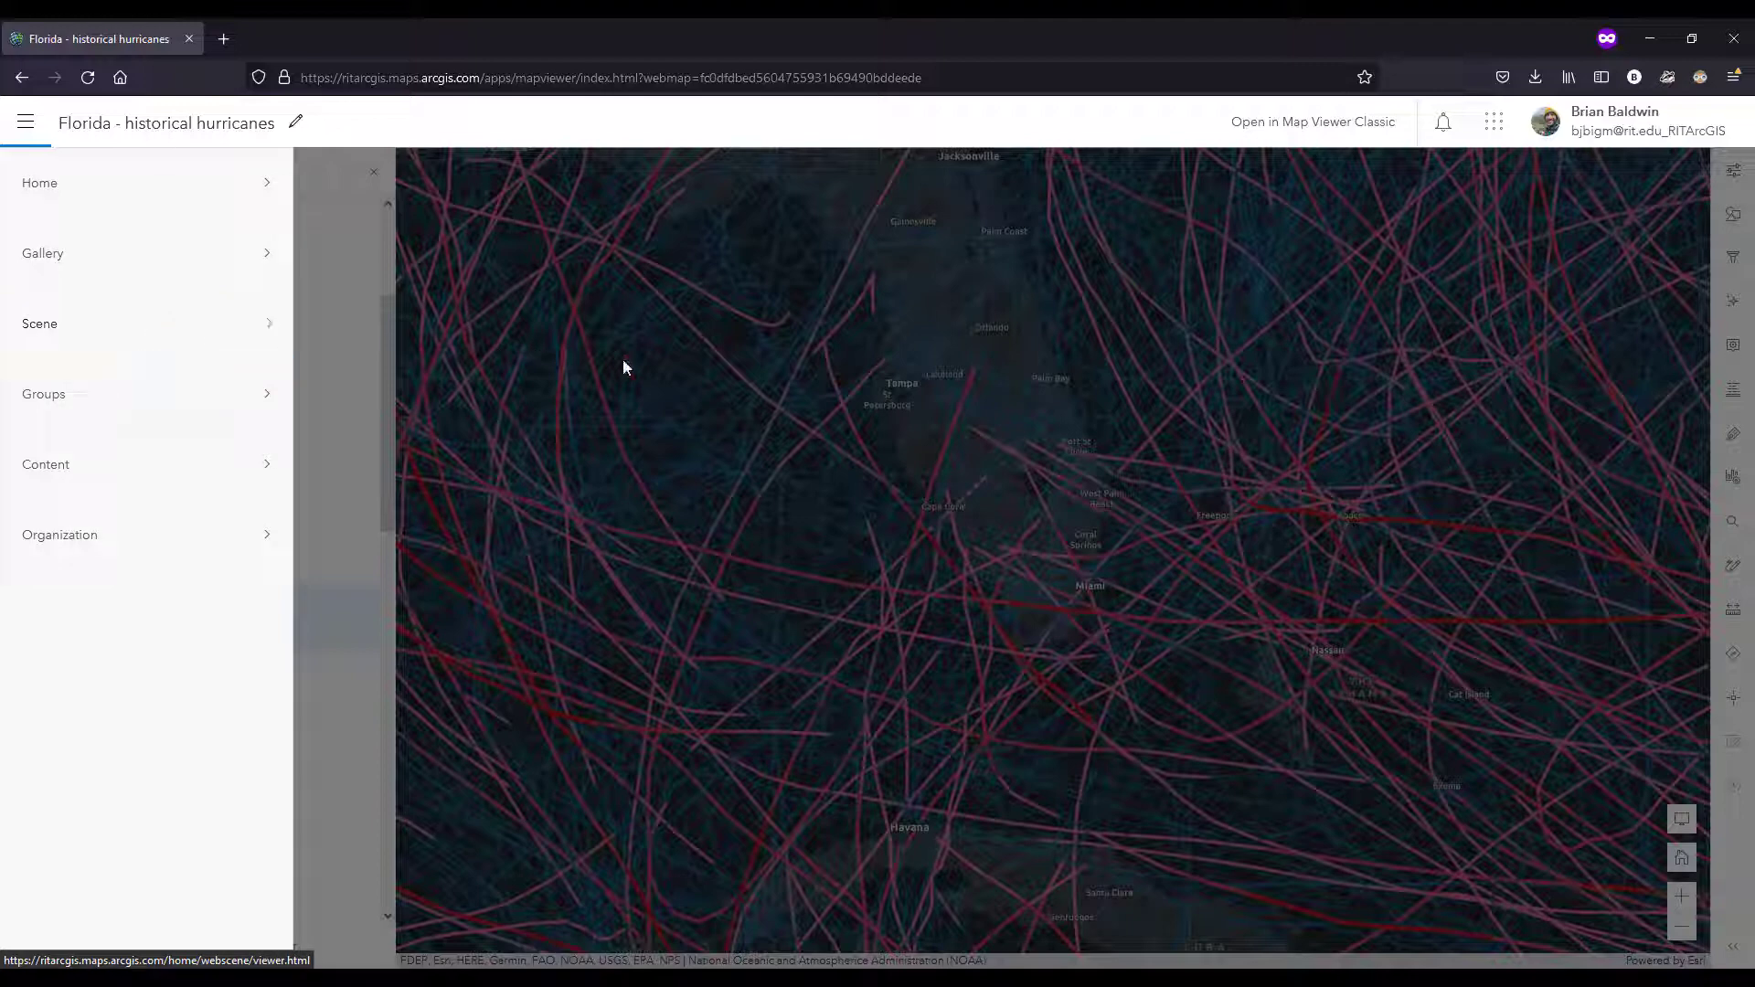
{"action": "left_click", "coordinate": [100, 332]}
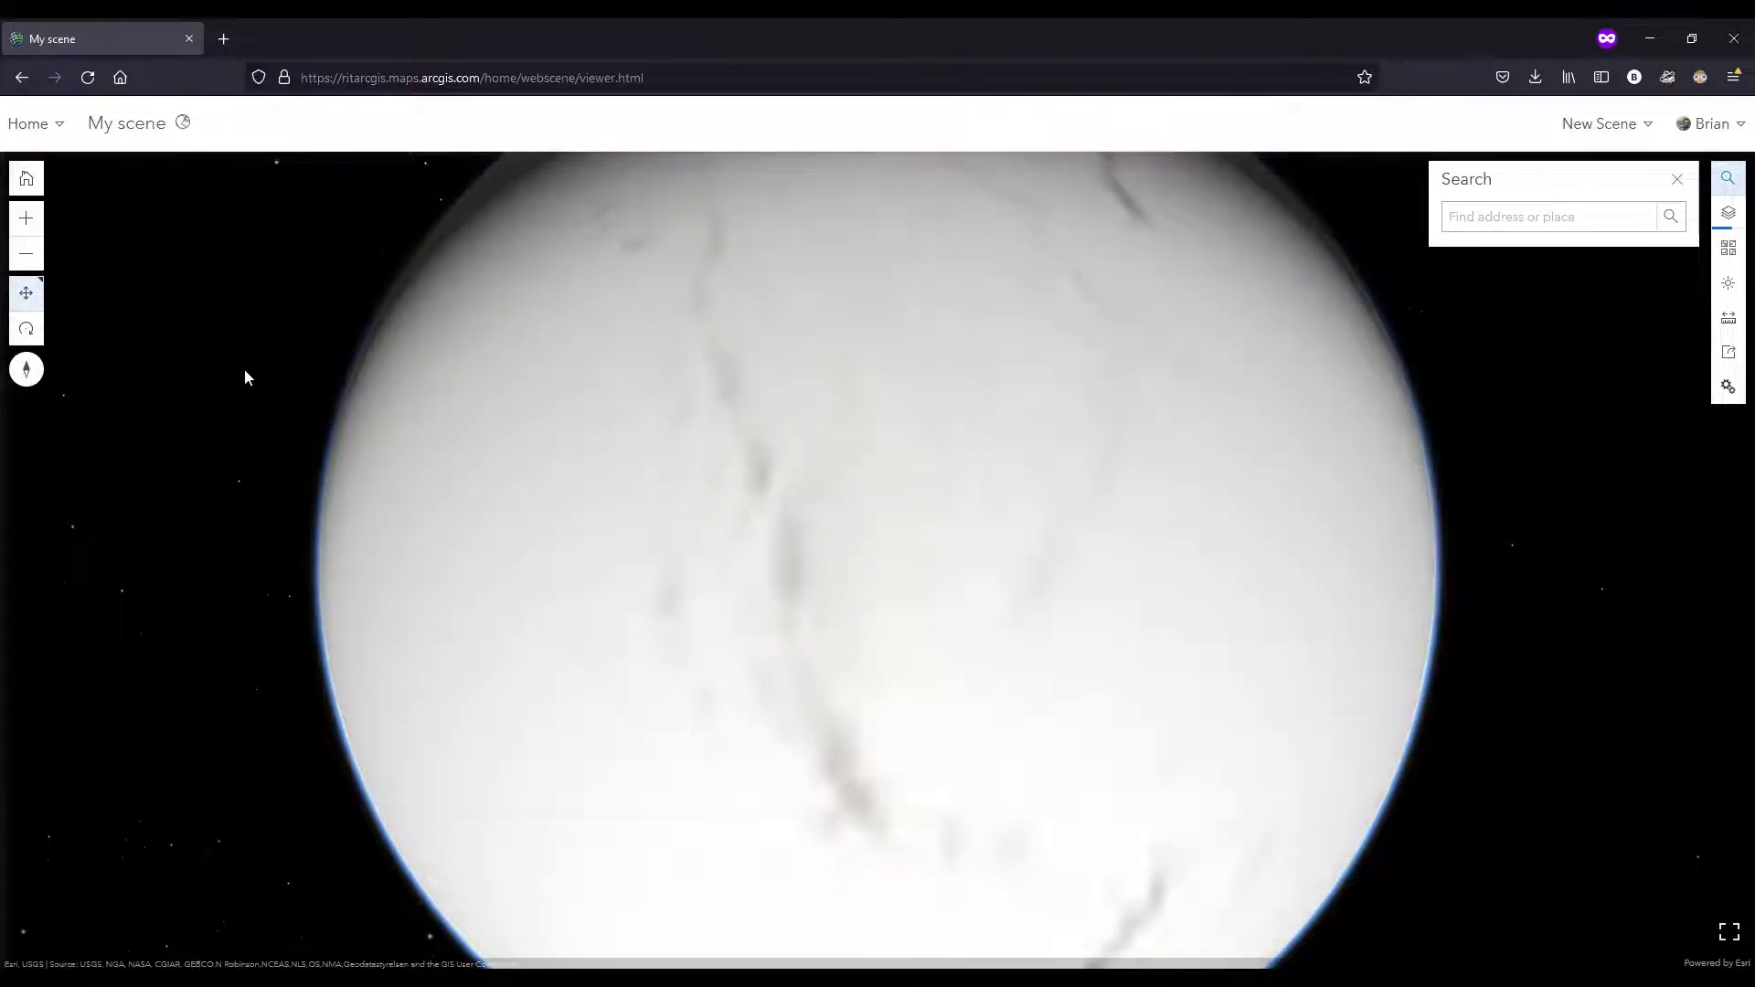
{"action": "left_click", "coordinate": [1556, 216]}
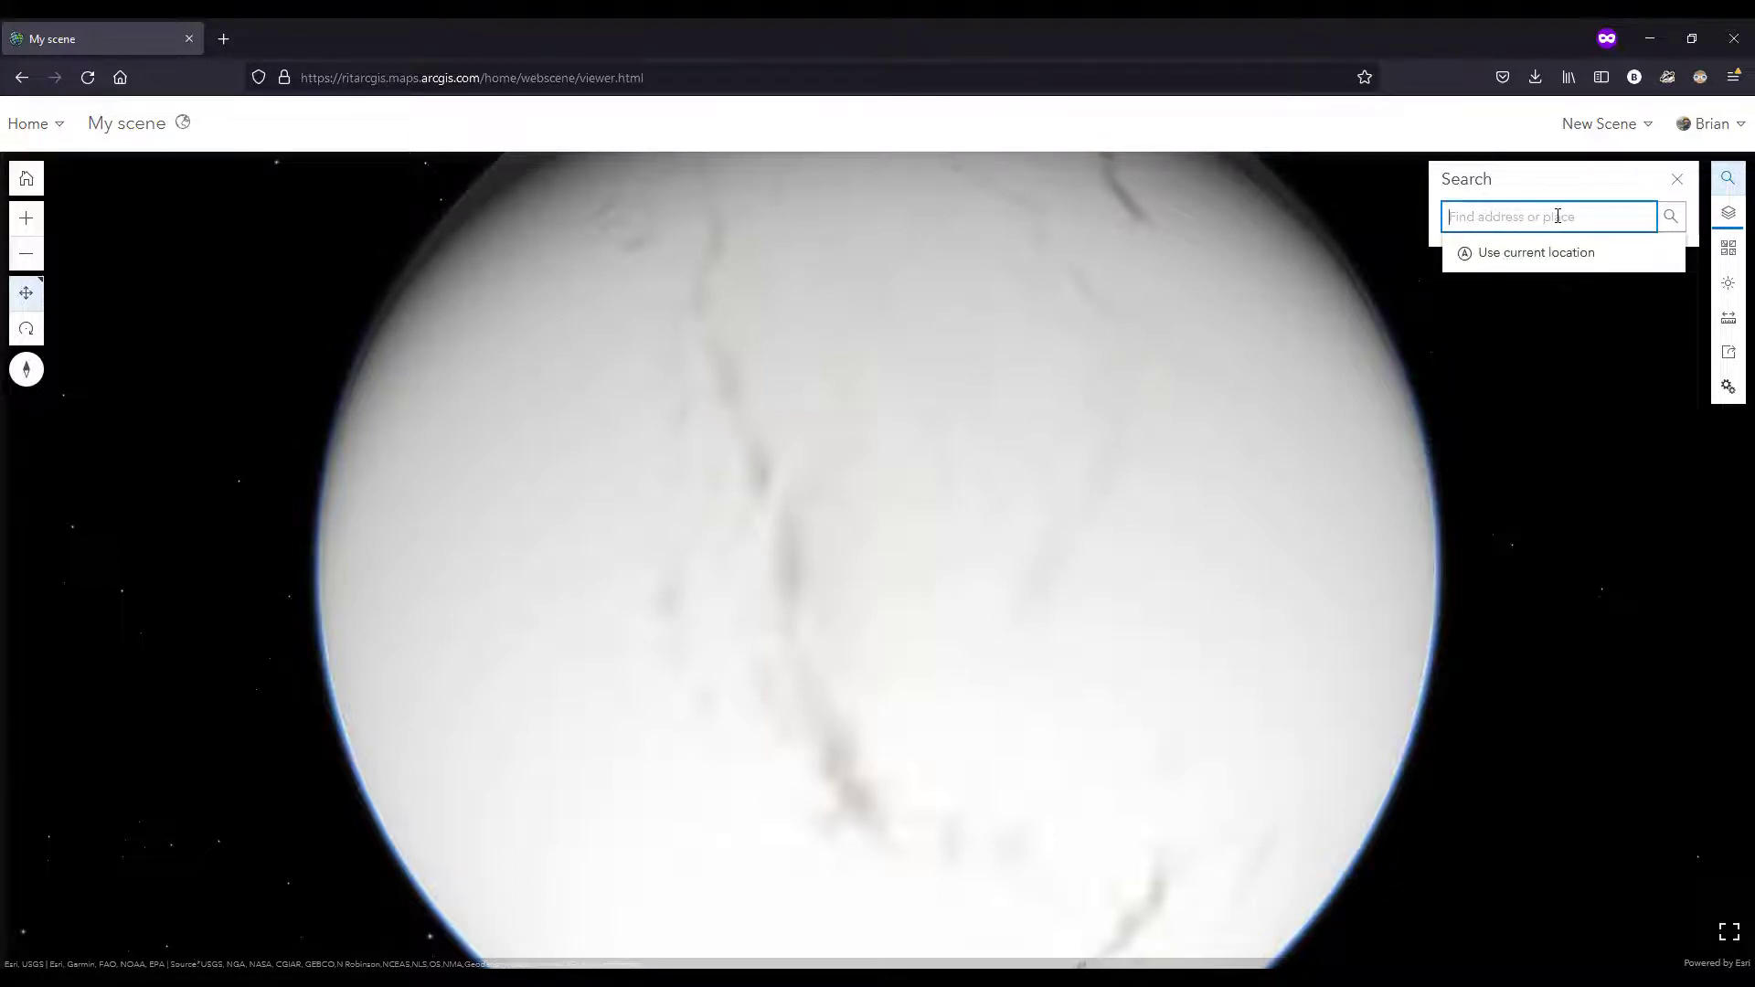
{"action": "type", "text": "grand"}
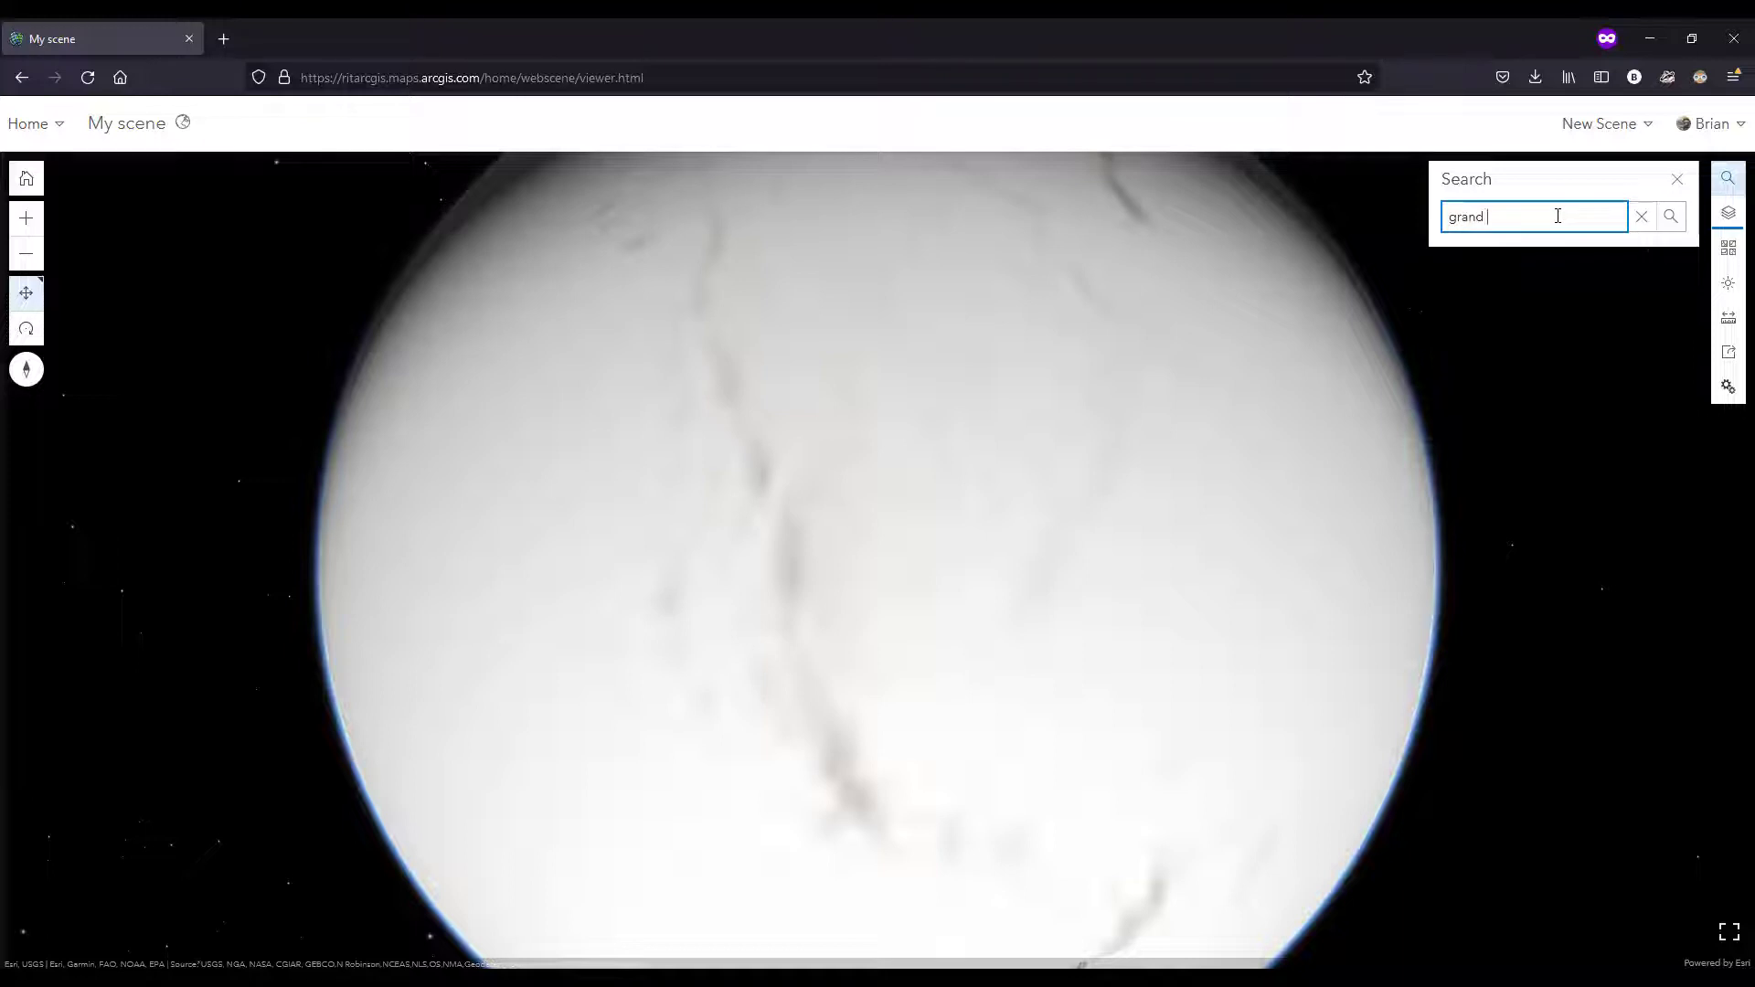
{"action": "type", "text": " canyon"}
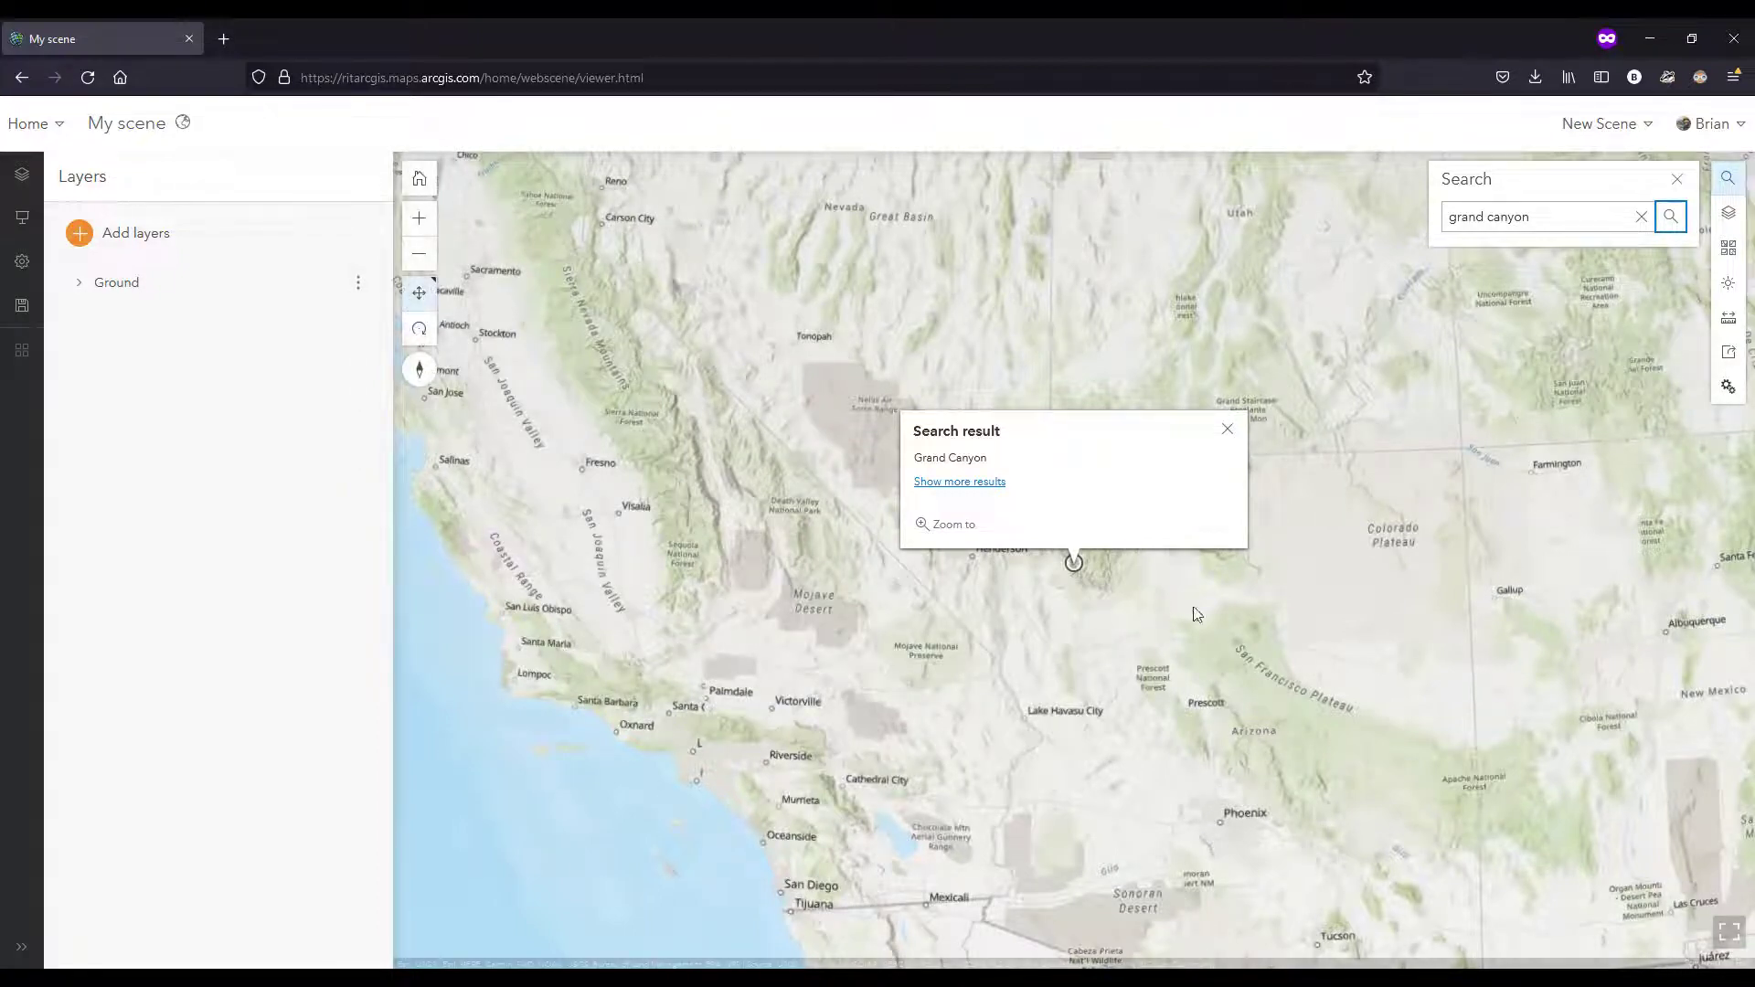
Step: Switch the scene's basemap to Imagery and close the basemap gallery
{"action": "left_click", "coordinate": [1728, 249]}
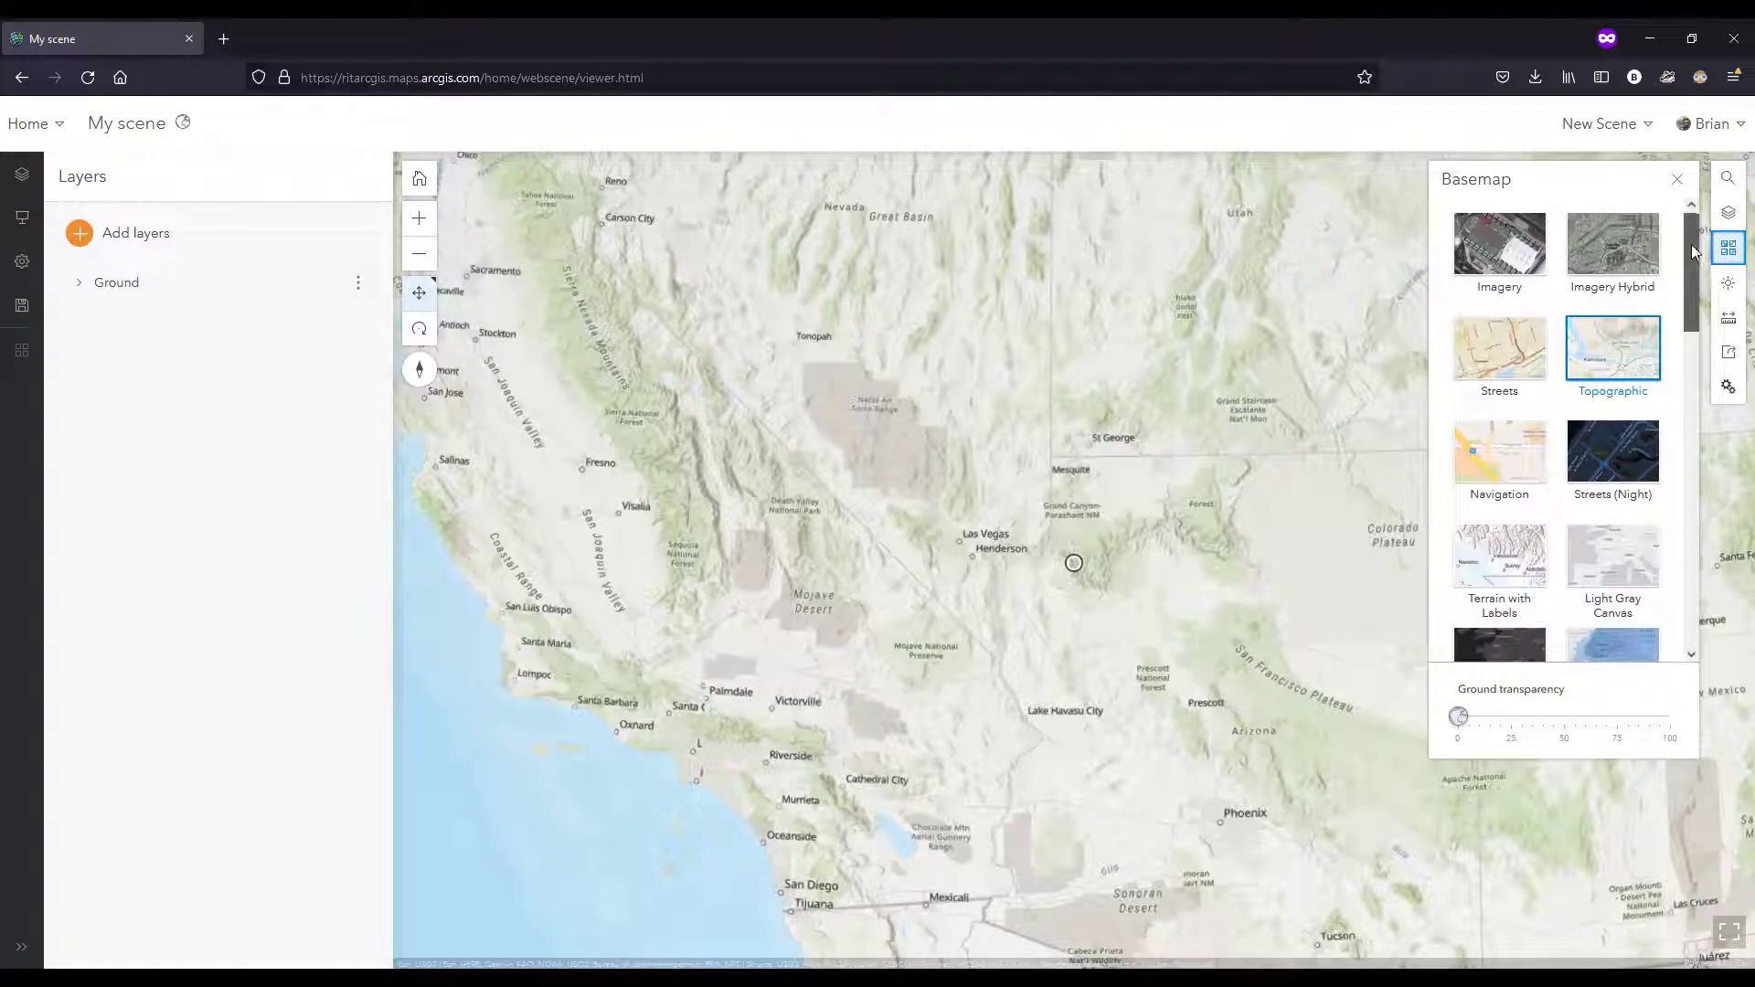
{"action": "left_click", "coordinate": [1521, 257]}
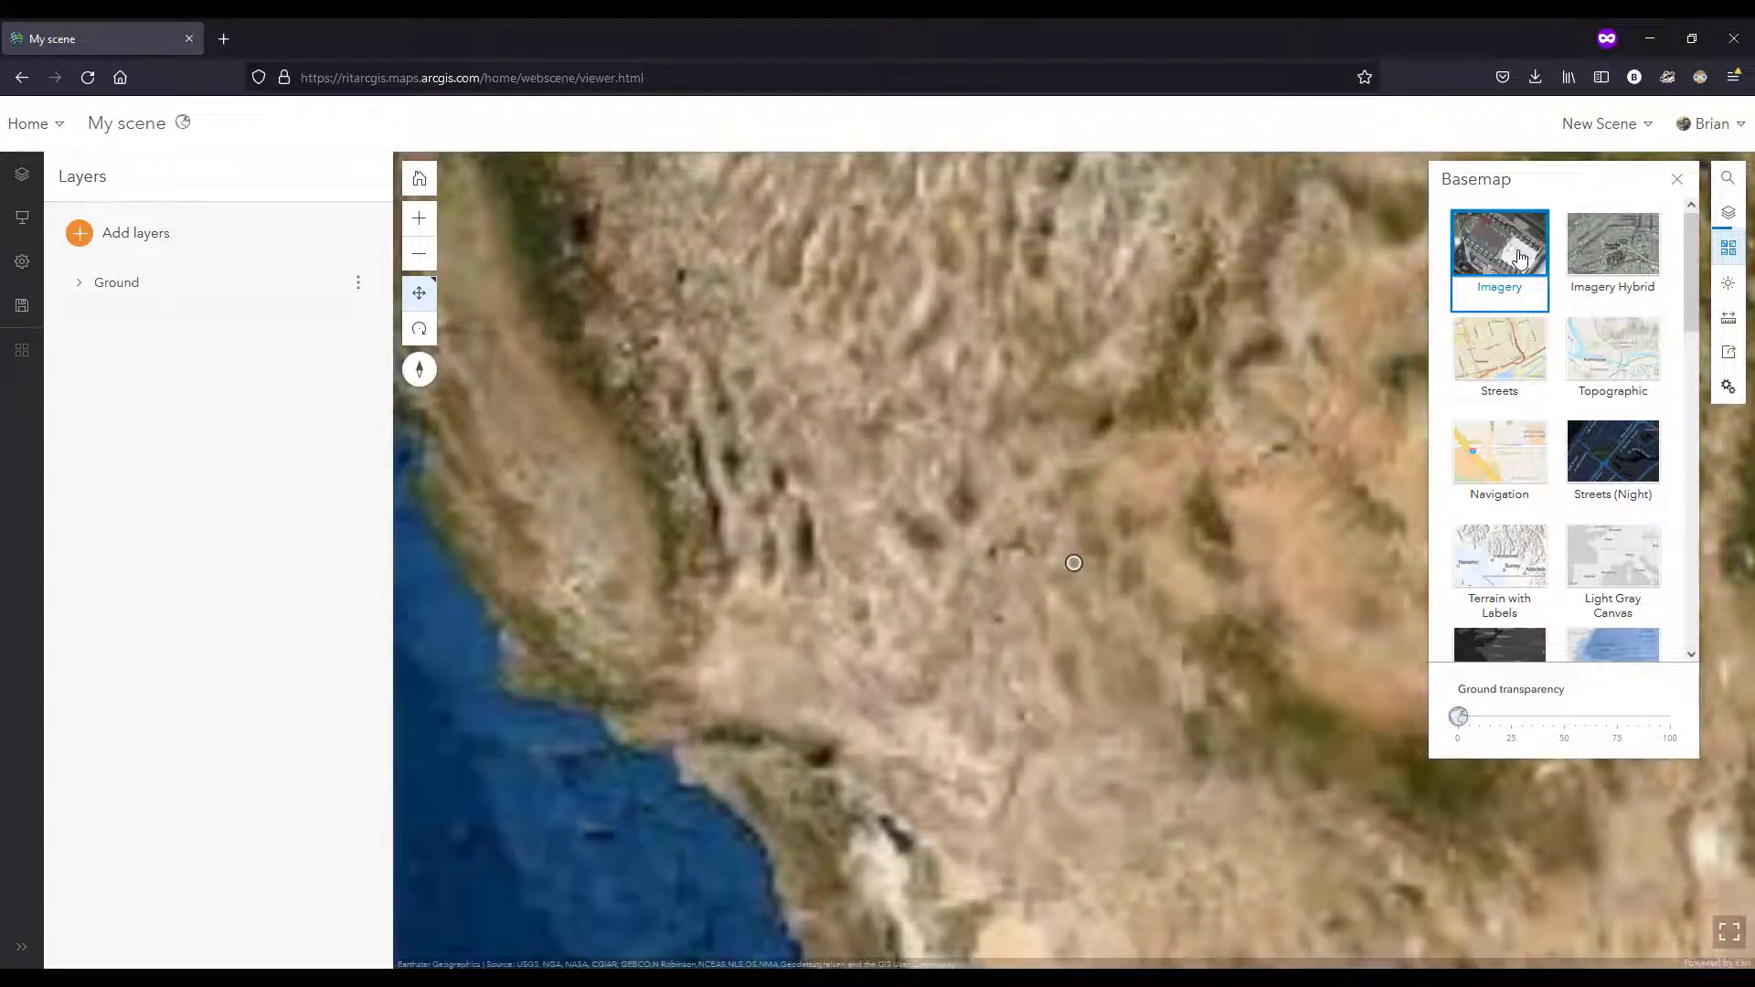
{"action": "left_click", "coordinate": [1675, 183]}
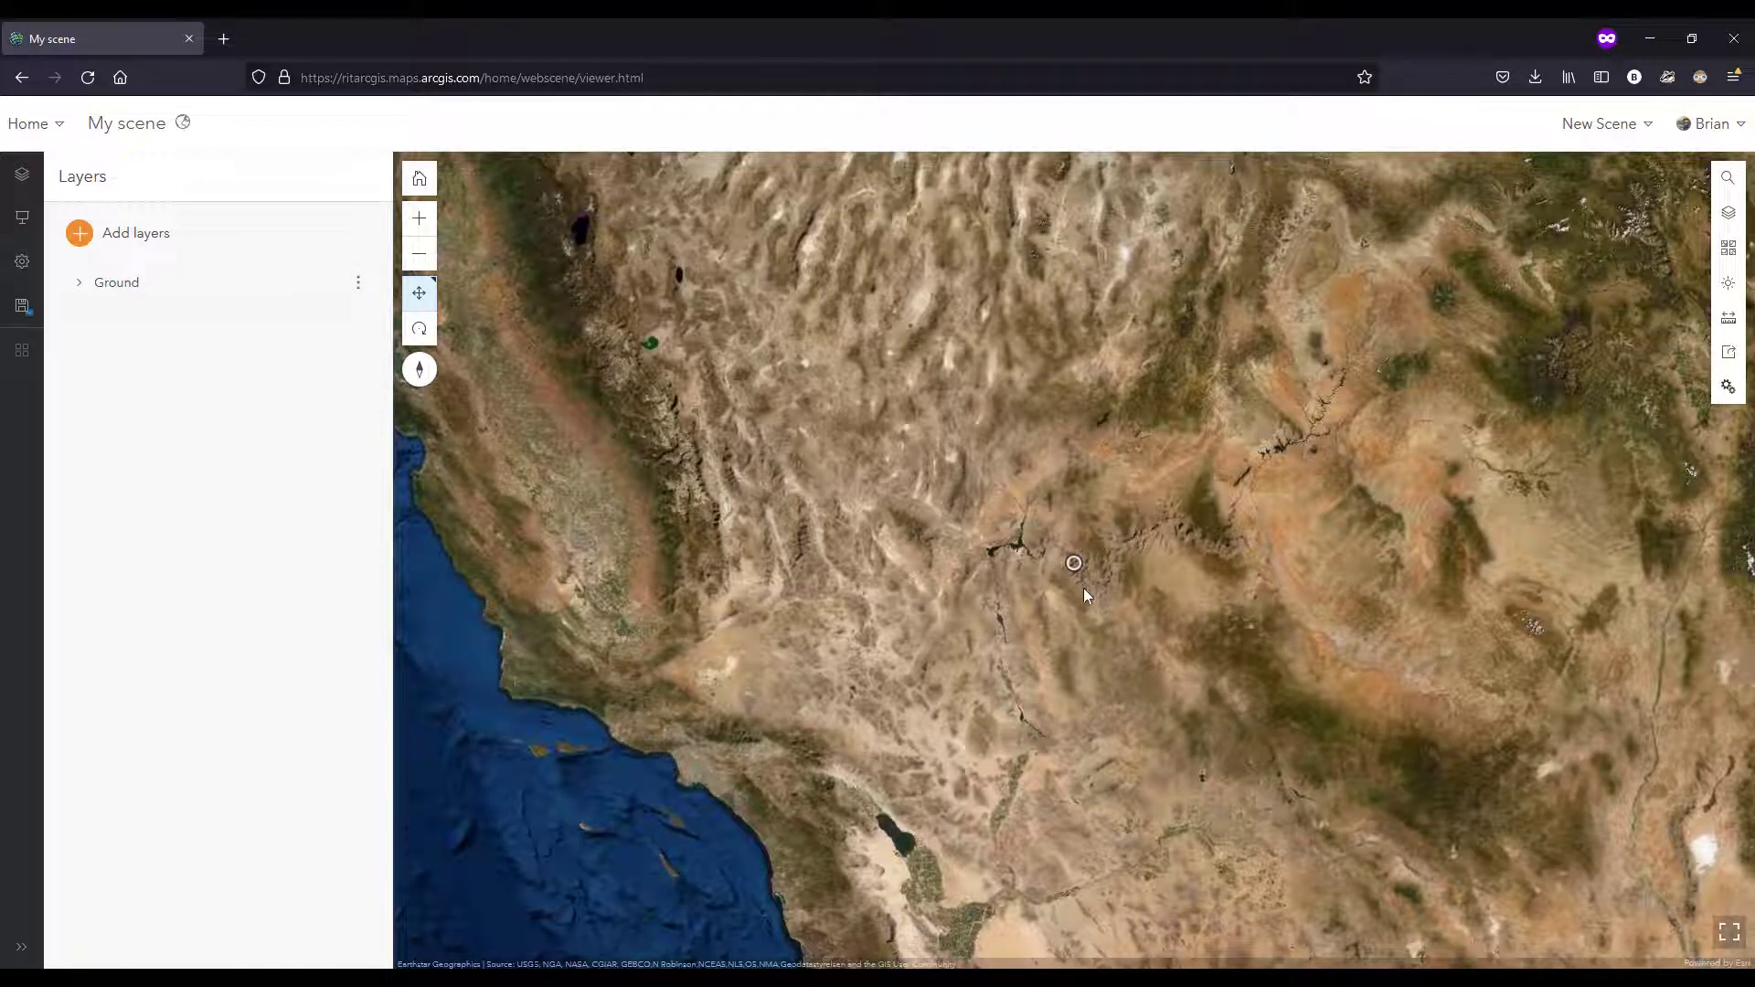
Step: Examine the Grand Canyon terrain in 3D, tilting to an oblique view and following the river through the canyon
{"action": "scroll", "coordinate": [1084, 586], "scroll_direction": "up", "scroll_amount": 10}
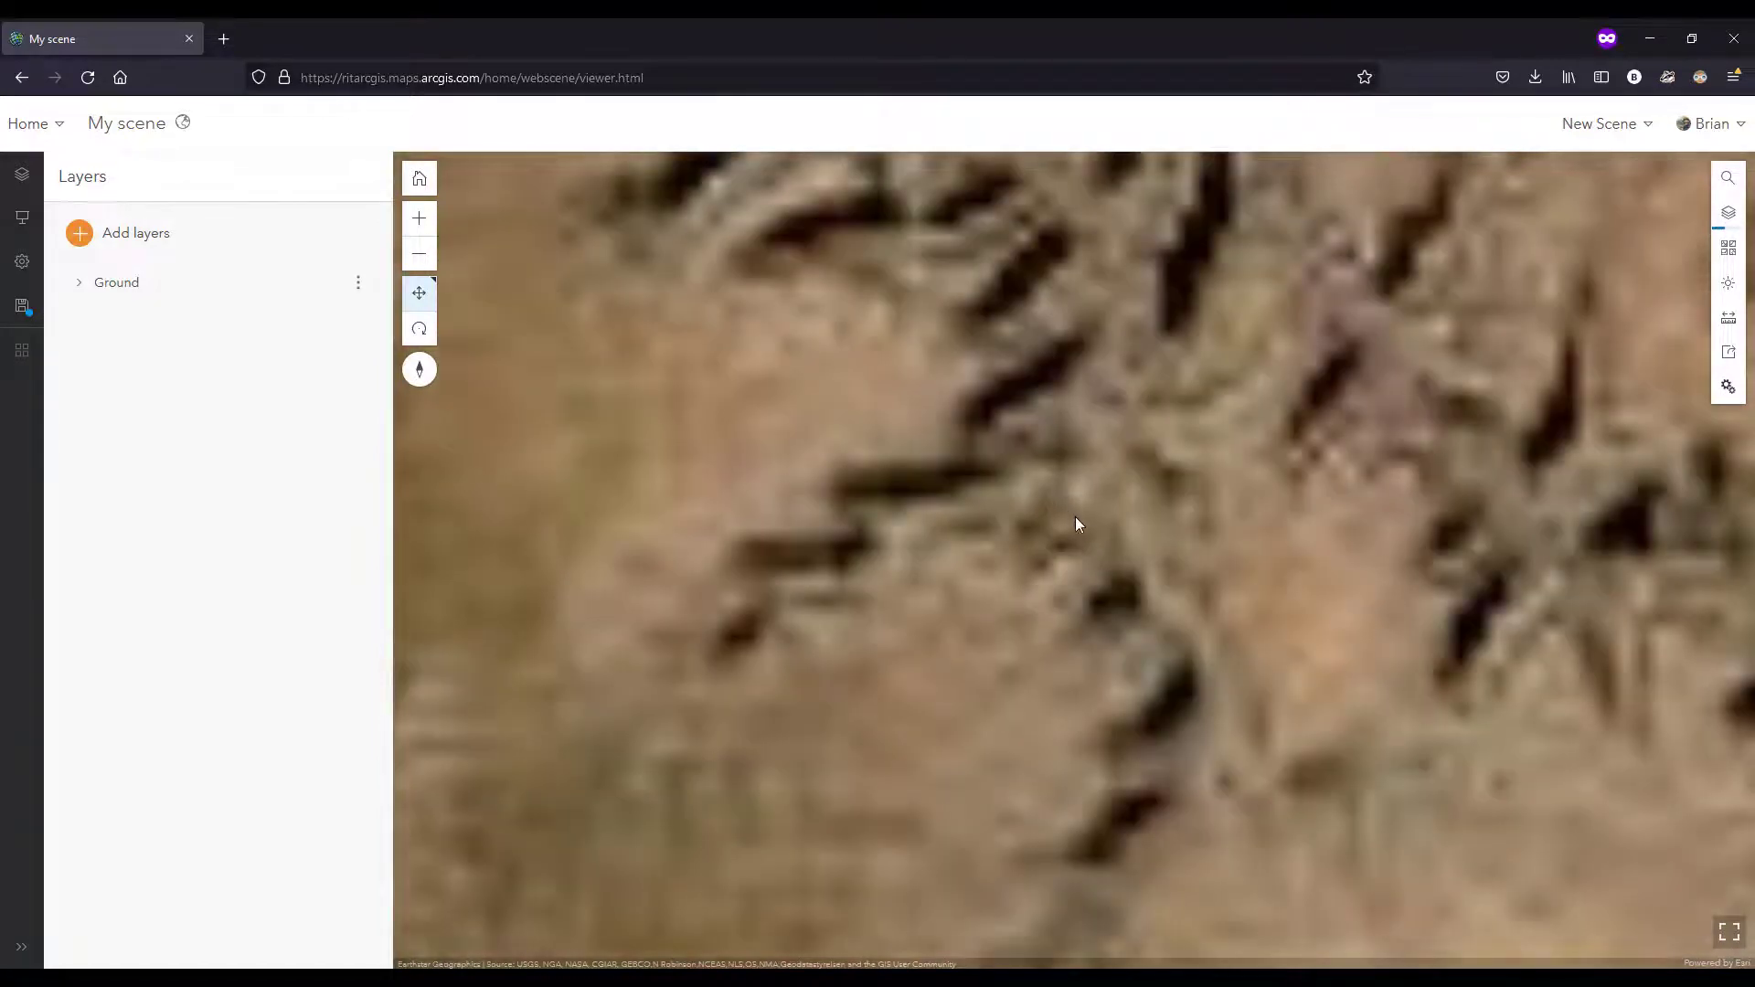
{"action": "scroll", "coordinate": [1102, 562], "scroll_direction": "down", "scroll_amount": 10}
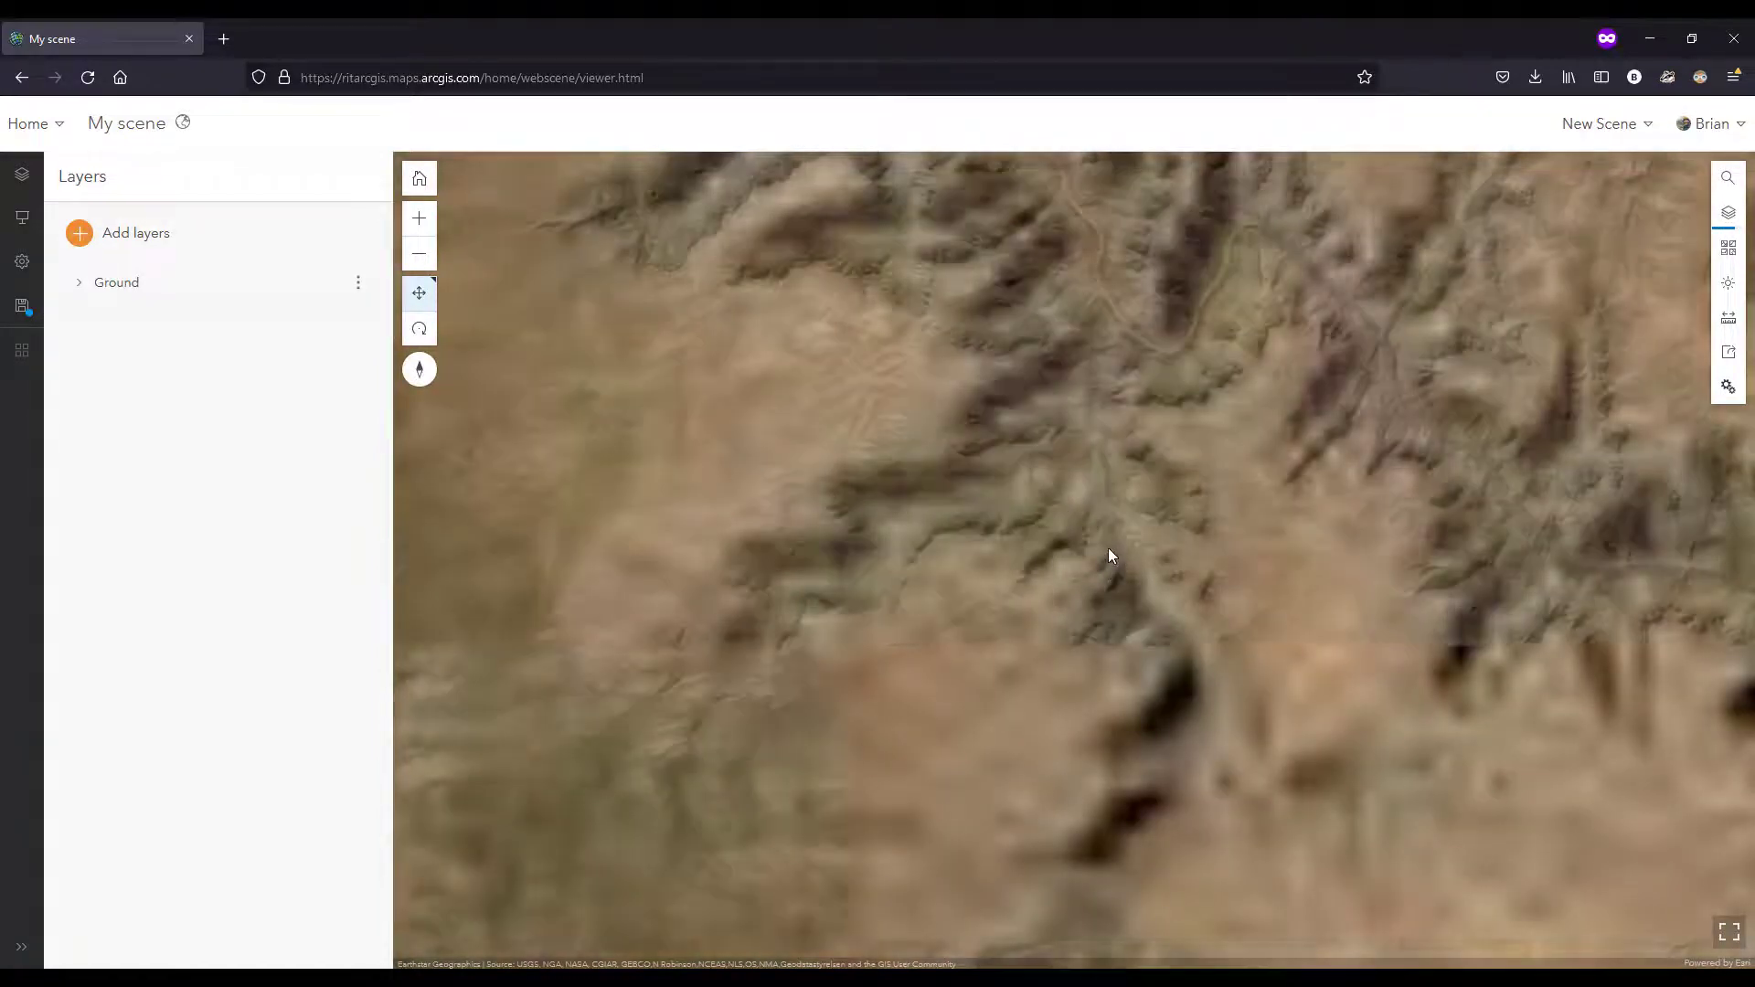
{"action": "left_click_drag", "start_coordinate": [1099, 512], "coordinate": [1074, 302]}
{"action": "scroll", "coordinate": [1132, 501], "scroll_direction": "up", "scroll_amount": 3}
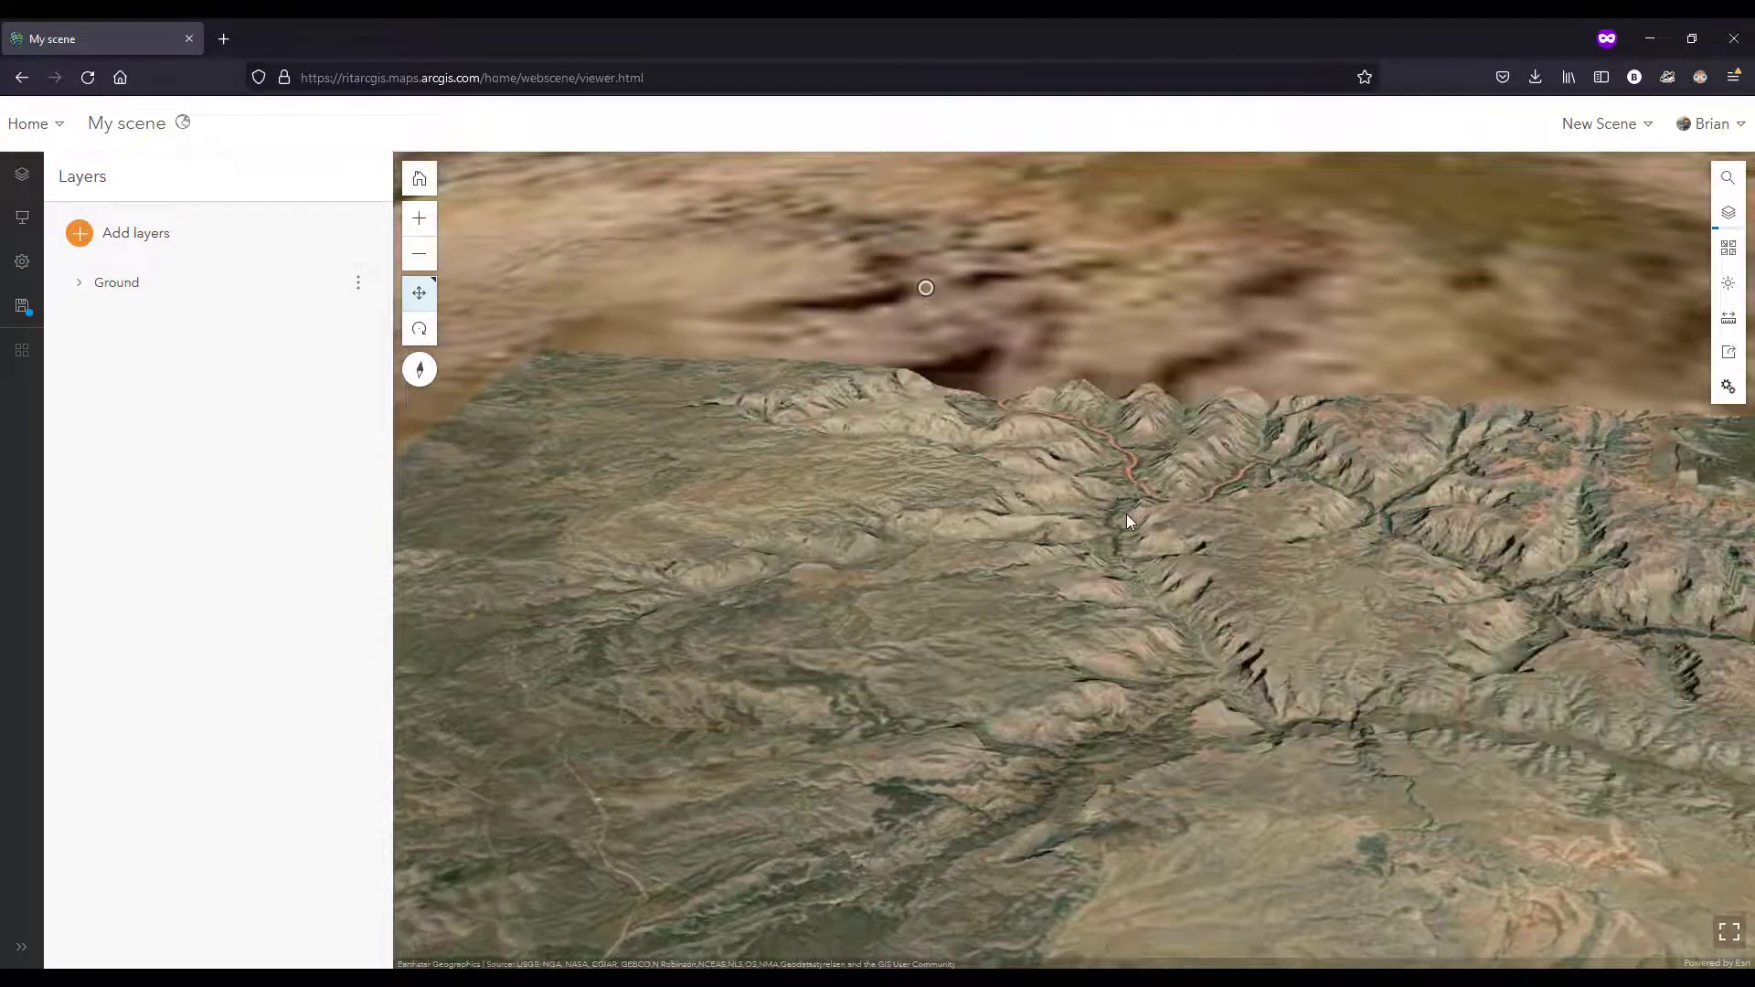
{"action": "scroll", "coordinate": [1134, 504], "scroll_direction": "up", "scroll_amount": 5}
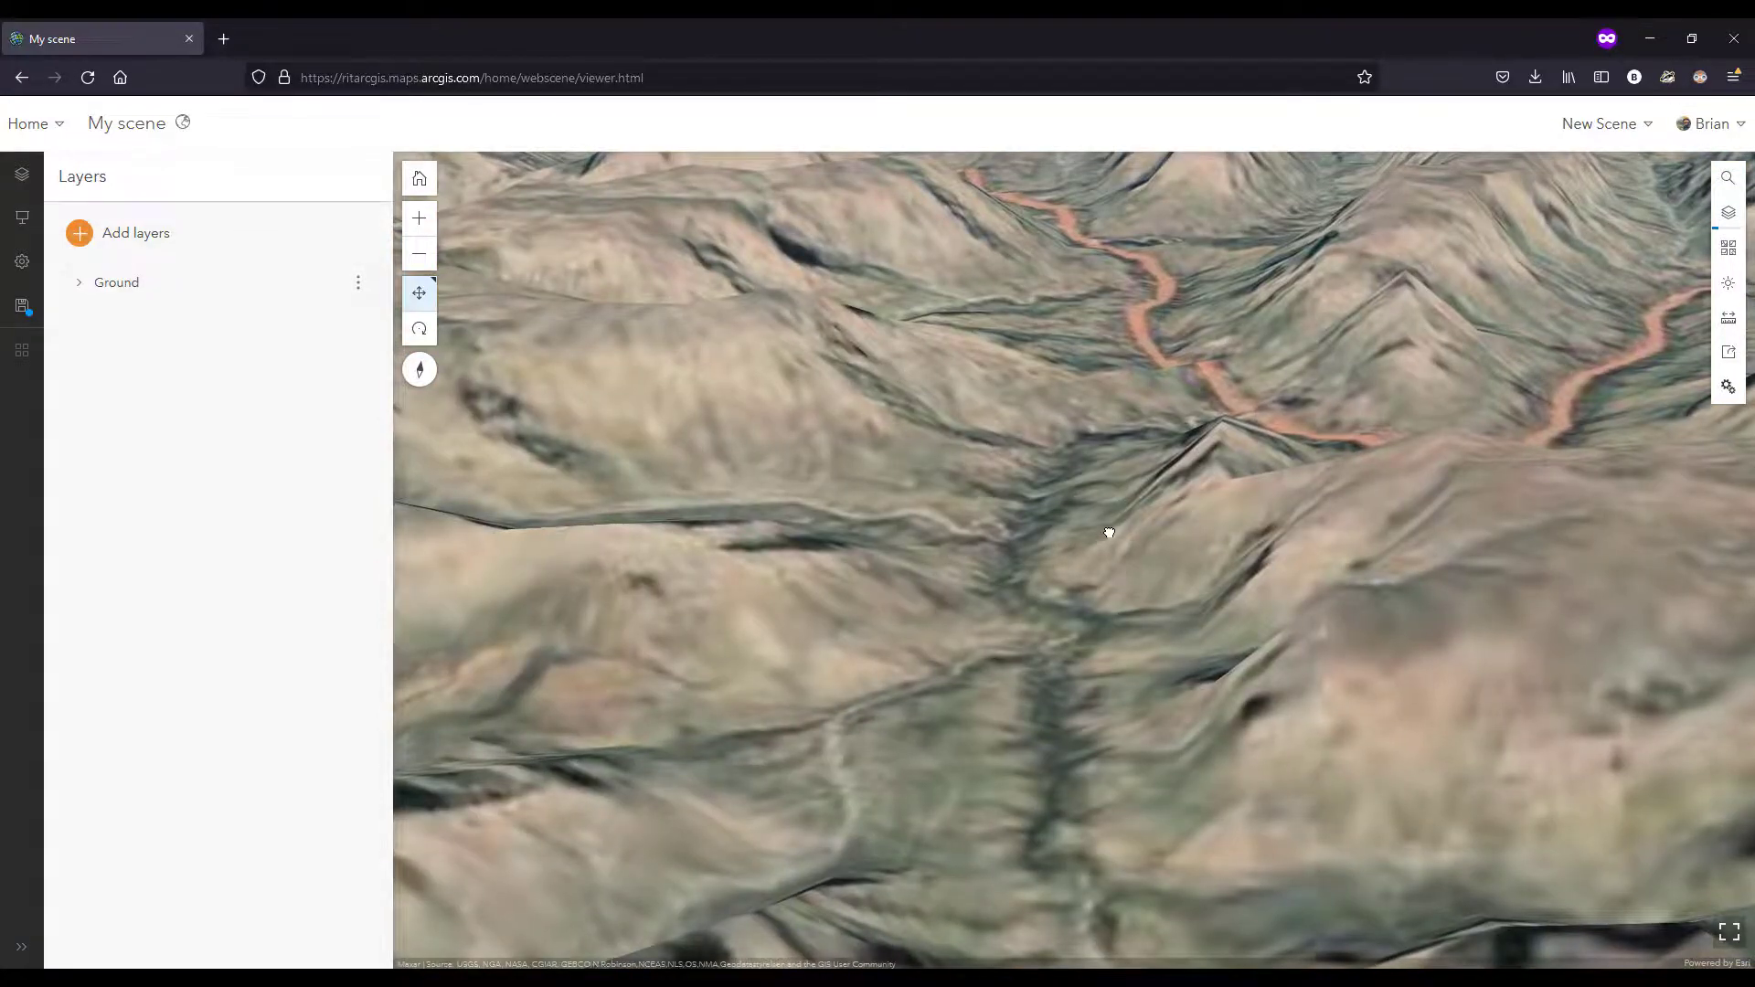
{"action": "left_click_drag", "start_coordinate": [1109, 534], "coordinate": [1091, 503]}
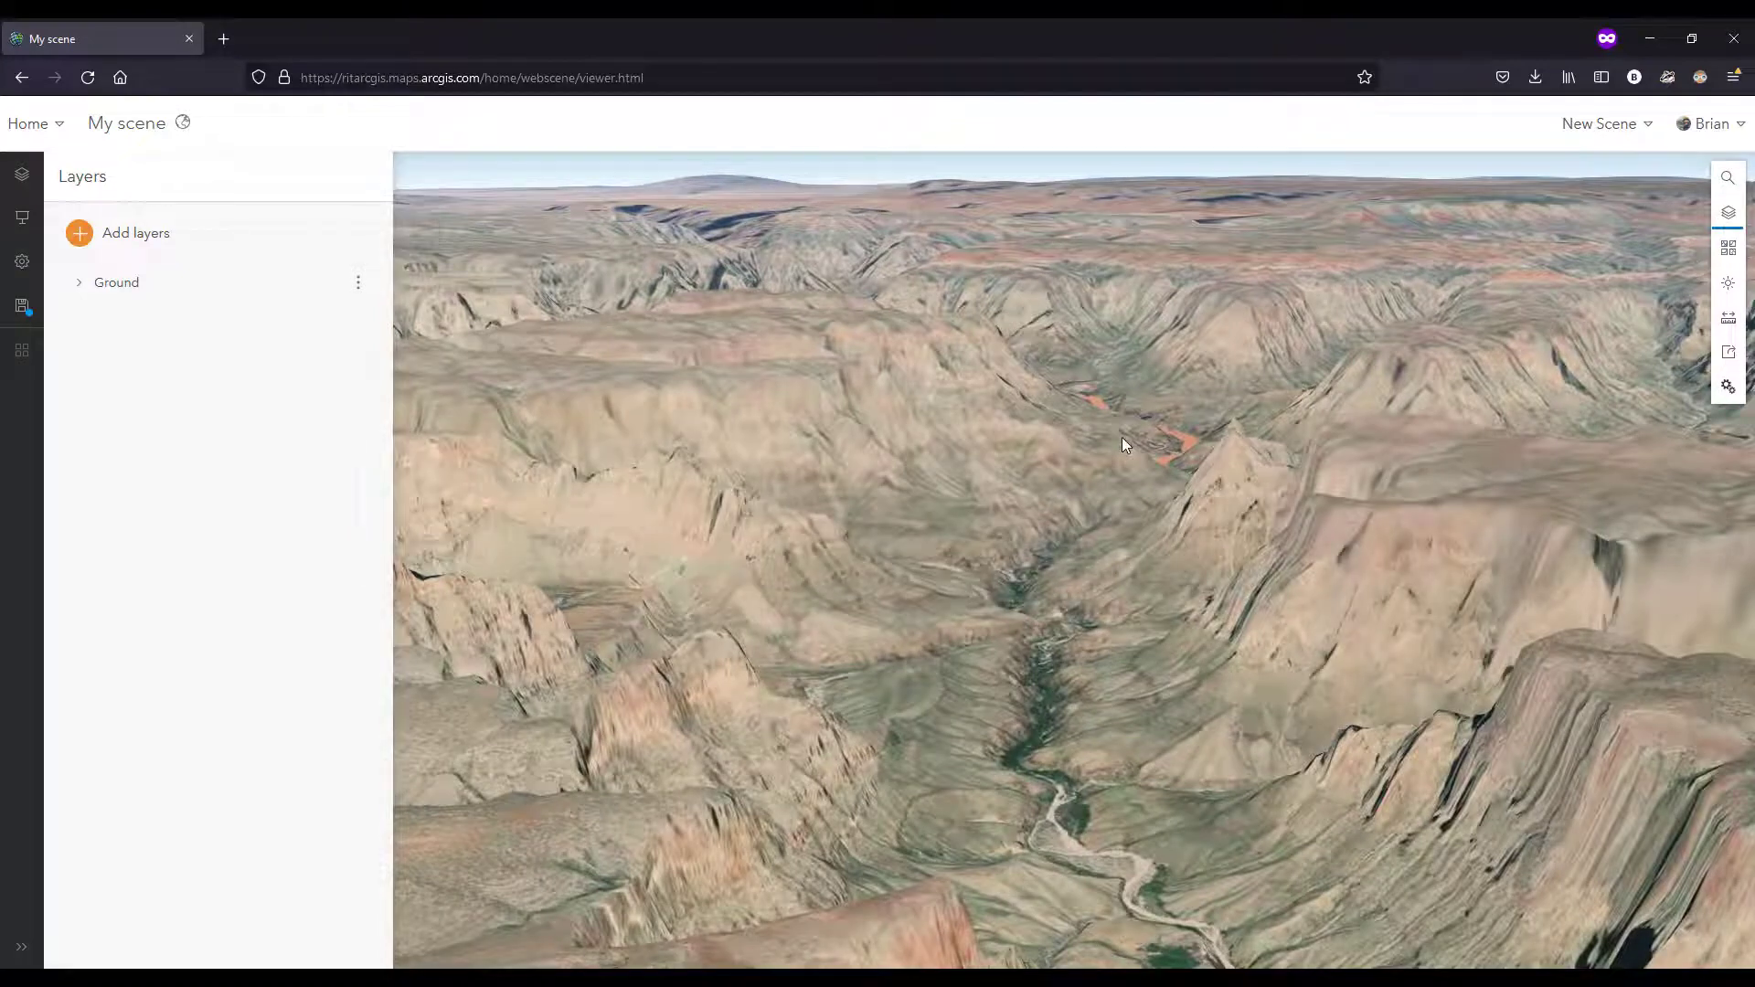
{"action": "left_click_drag", "start_coordinate": [1121, 441], "coordinate": [976, 830]}
{"action": "left_click_drag", "start_coordinate": [916, 550], "coordinate": [1228, 766]}
{"action": "left_click_drag", "start_coordinate": [912, 605], "coordinate": [1143, 692]}
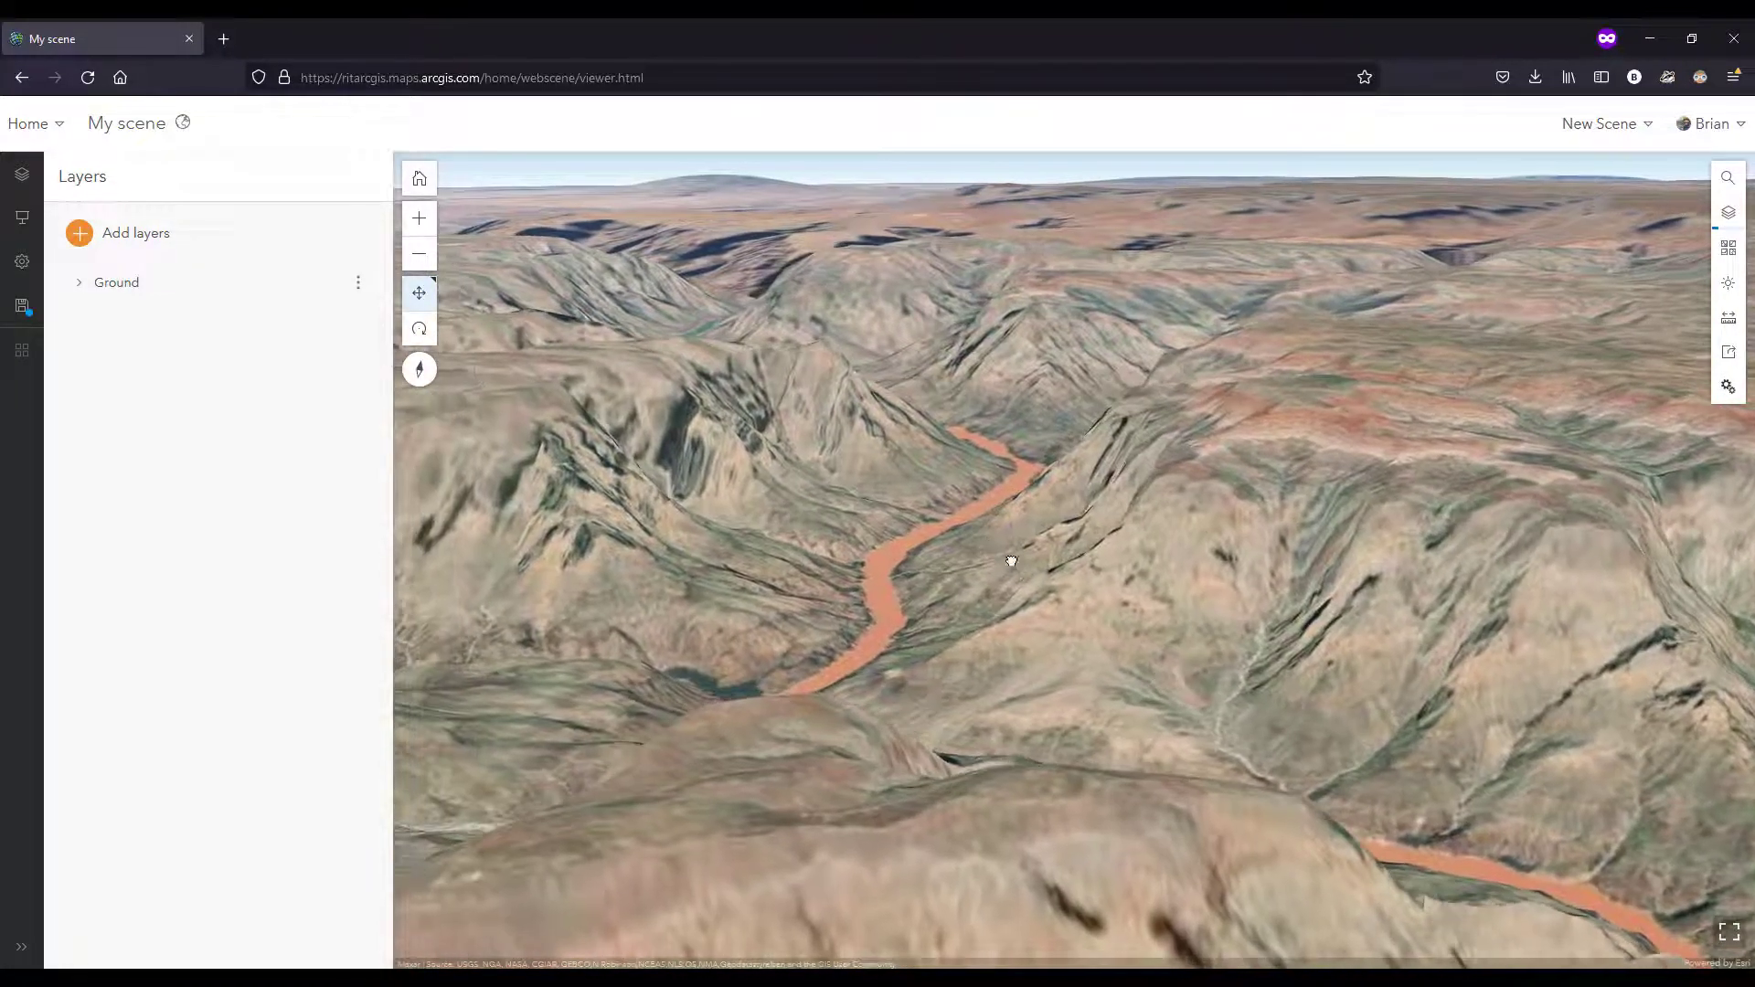
{"action": "left_click_drag", "start_coordinate": [1011, 560], "coordinate": [1085, 607]}
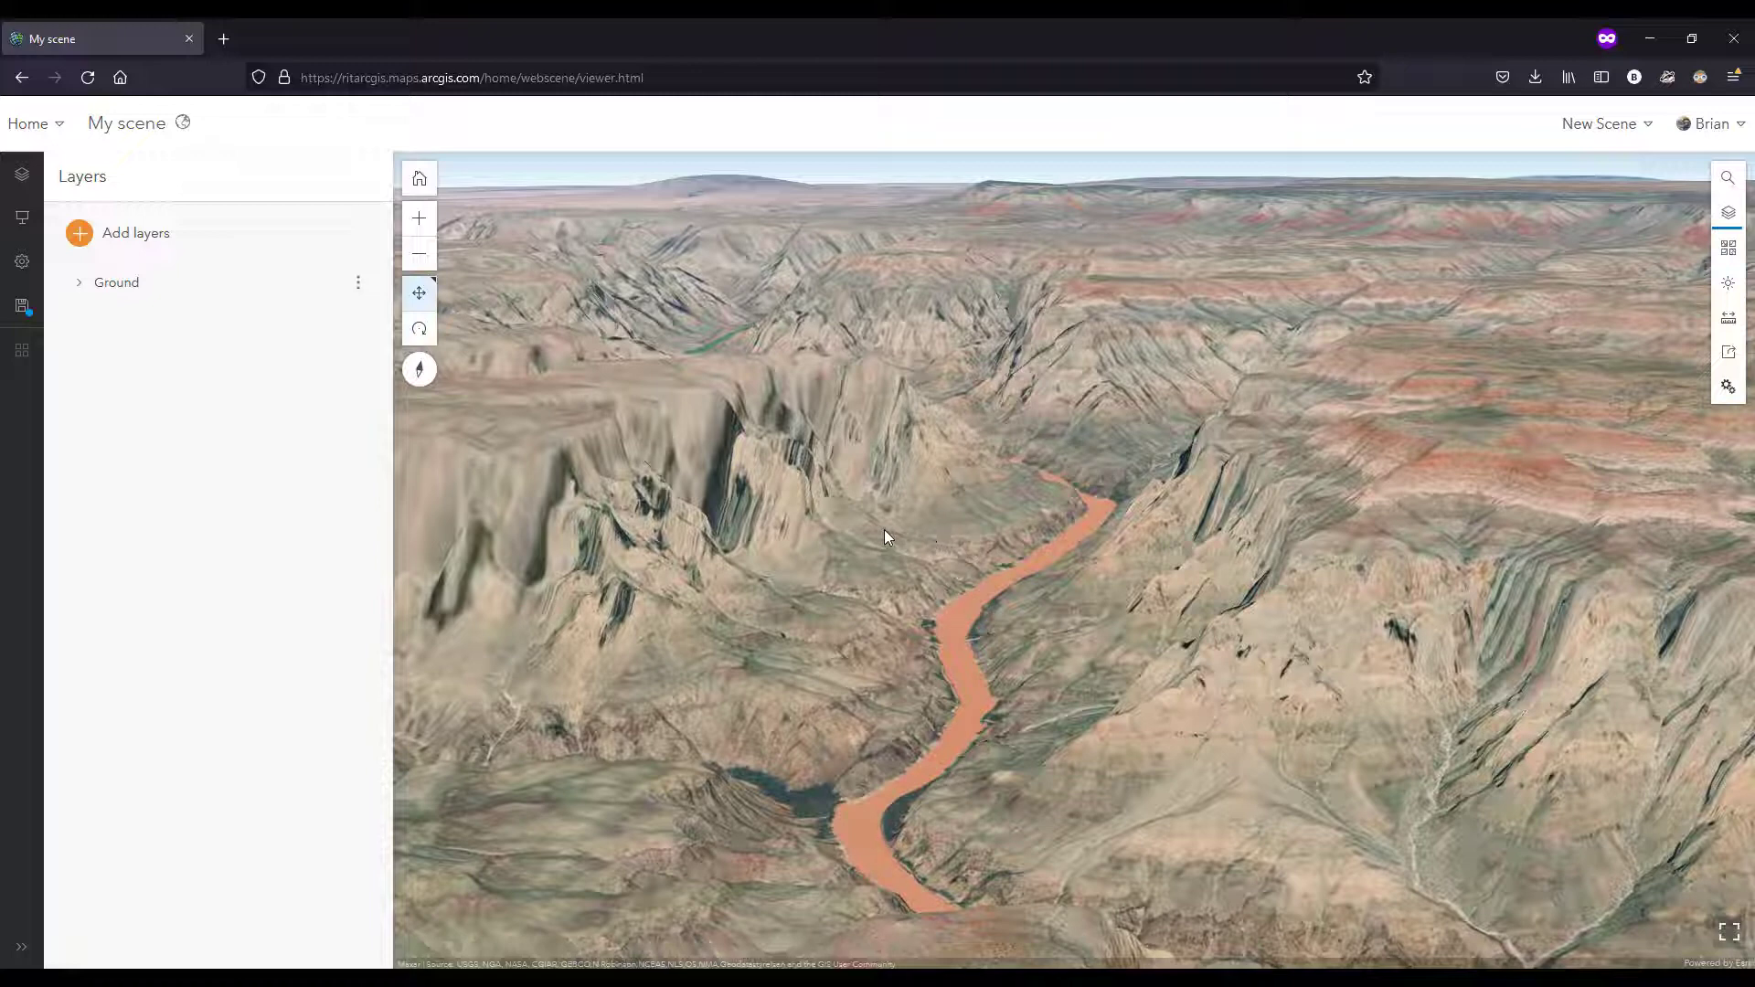
Step: Leave the scene without saving it and go to the Content page
{"action": "left_click", "coordinate": [51, 131]}
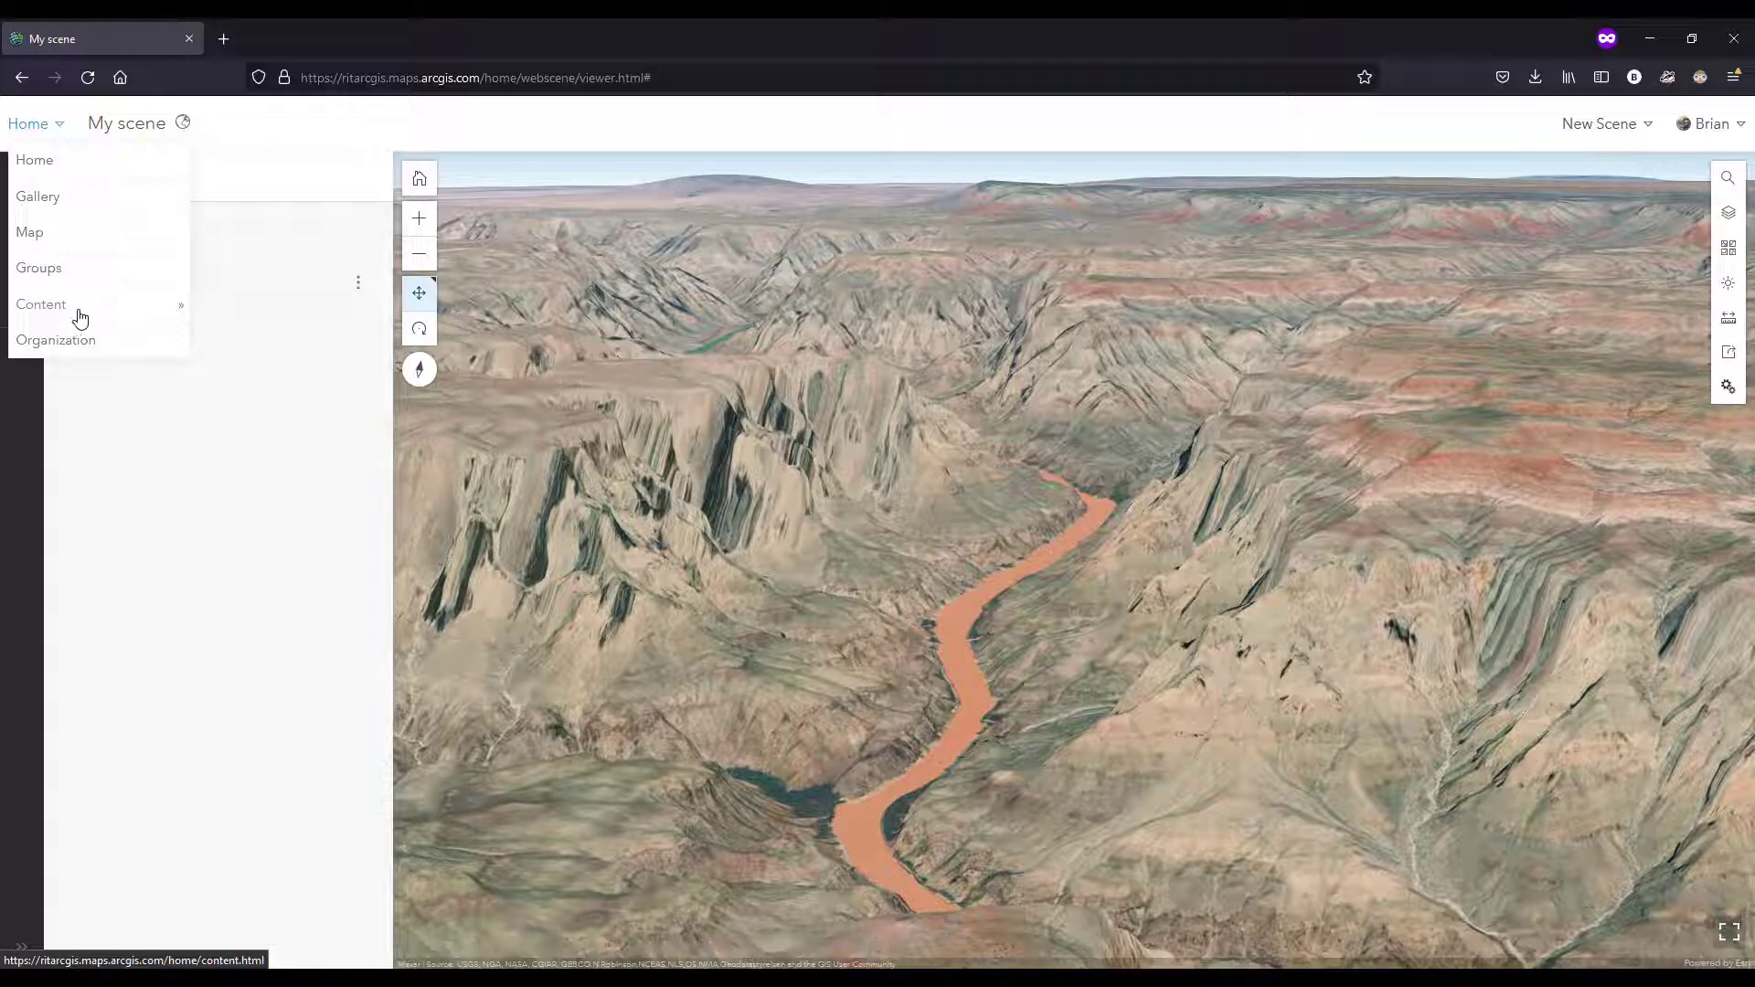
{"action": "left_click", "coordinate": [80, 317]}
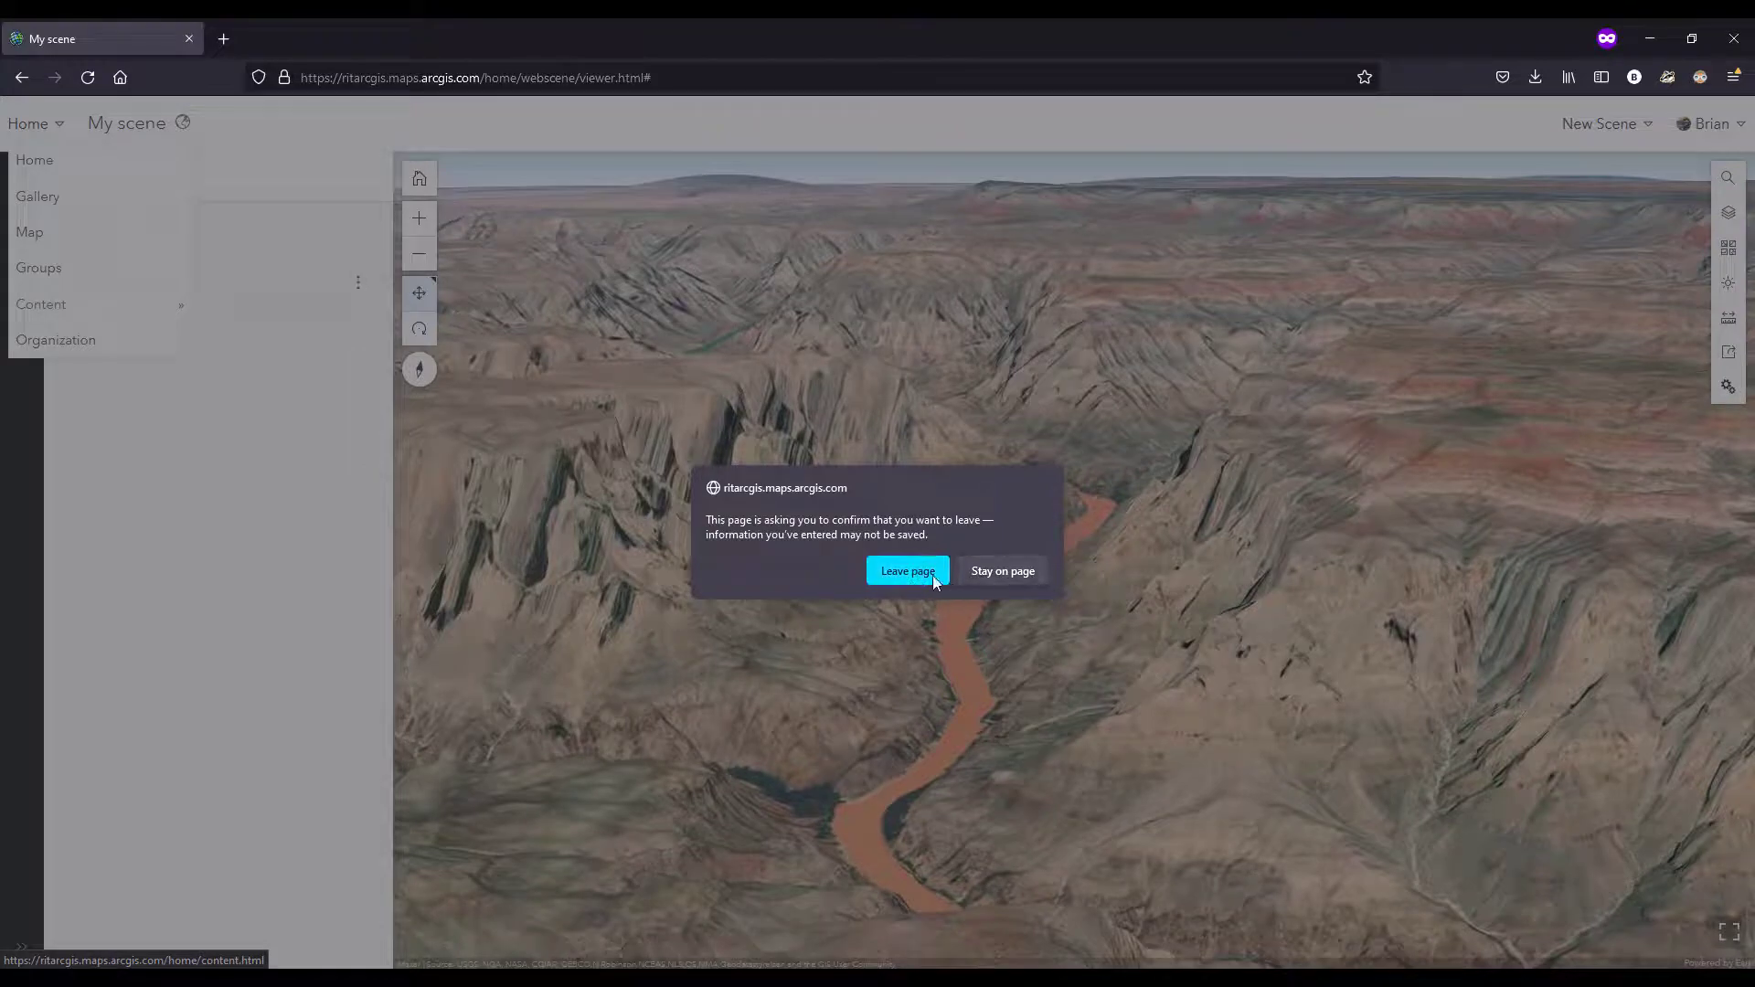
{"action": "left_click", "coordinate": [910, 573]}
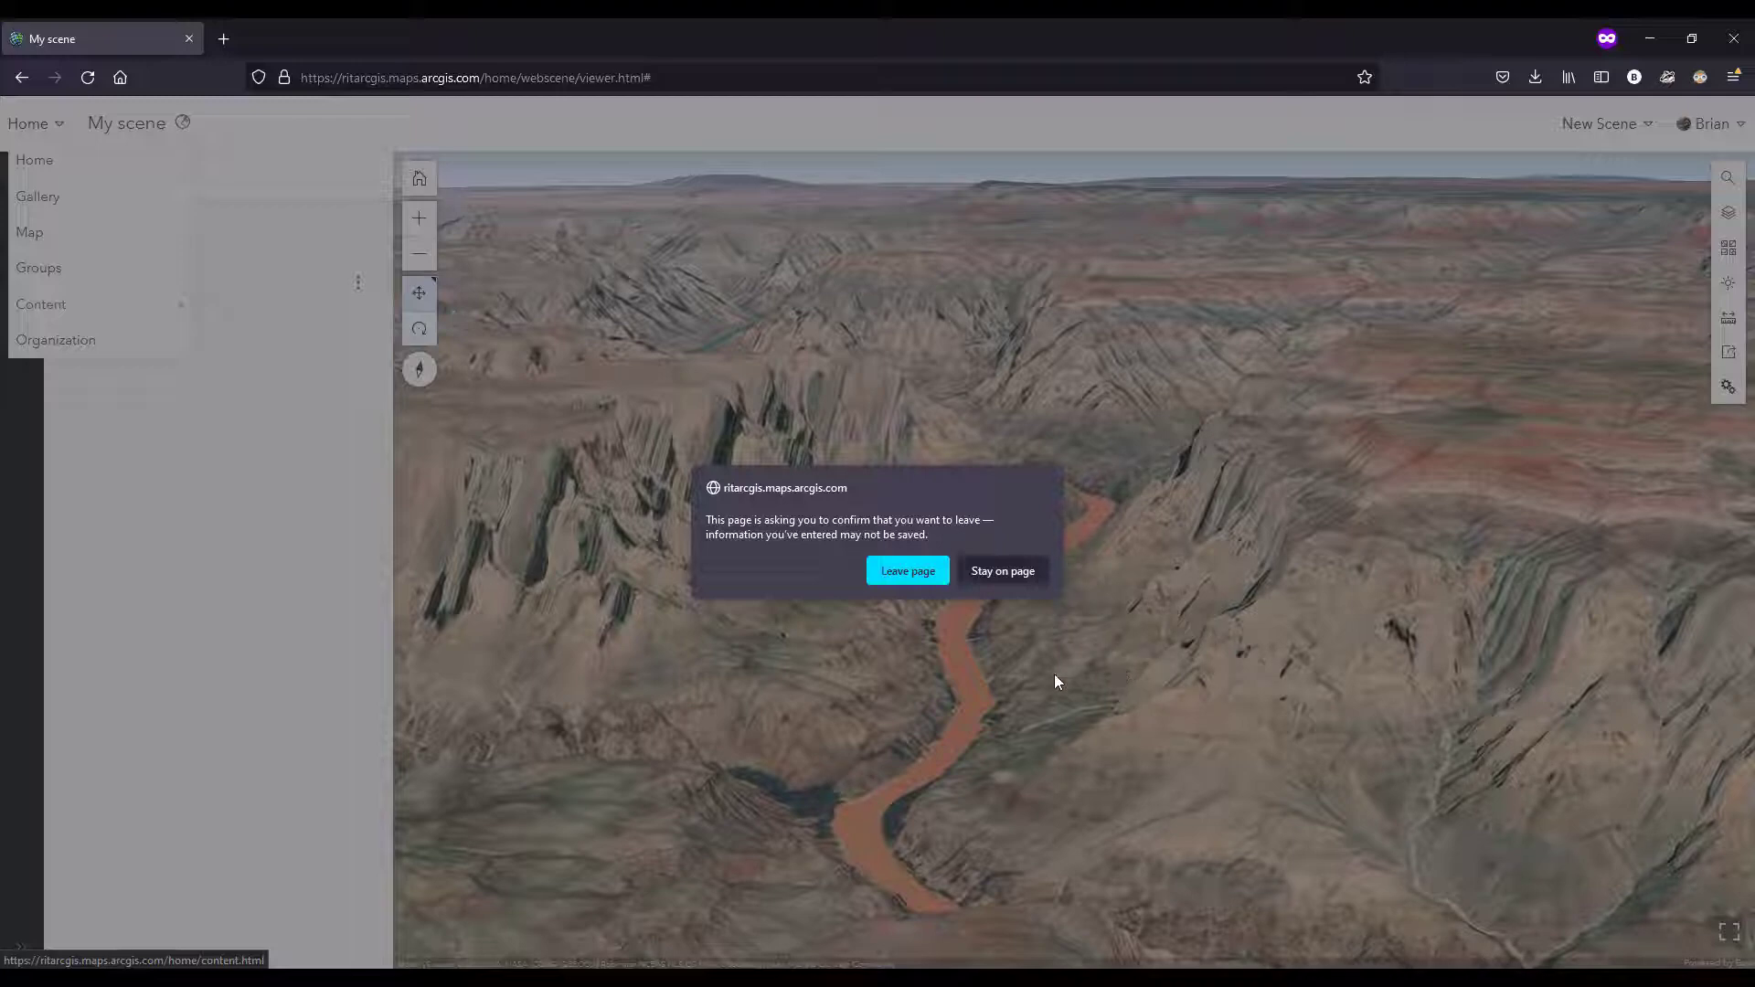
{"action": "left_click", "coordinate": [915, 573]}
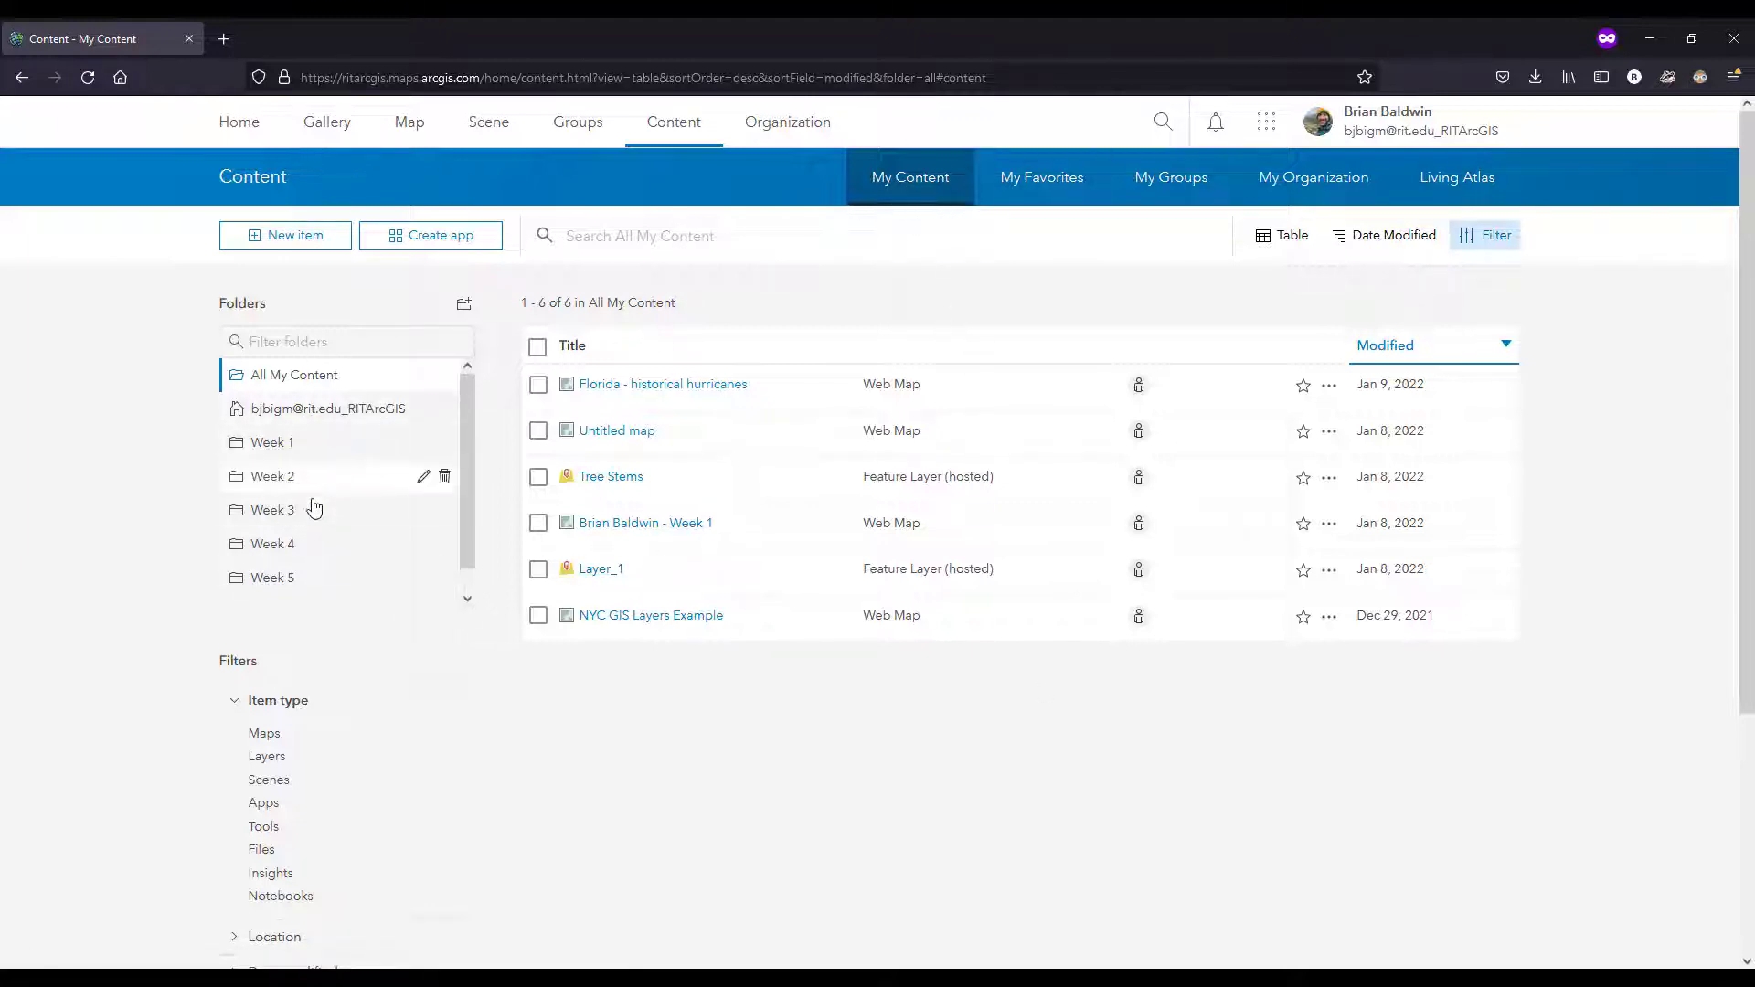
Step: Look through the weekly folders and the item filters in My Content
{"action": "left_click_drag", "start_coordinate": [463, 444], "coordinate": [464, 491]}
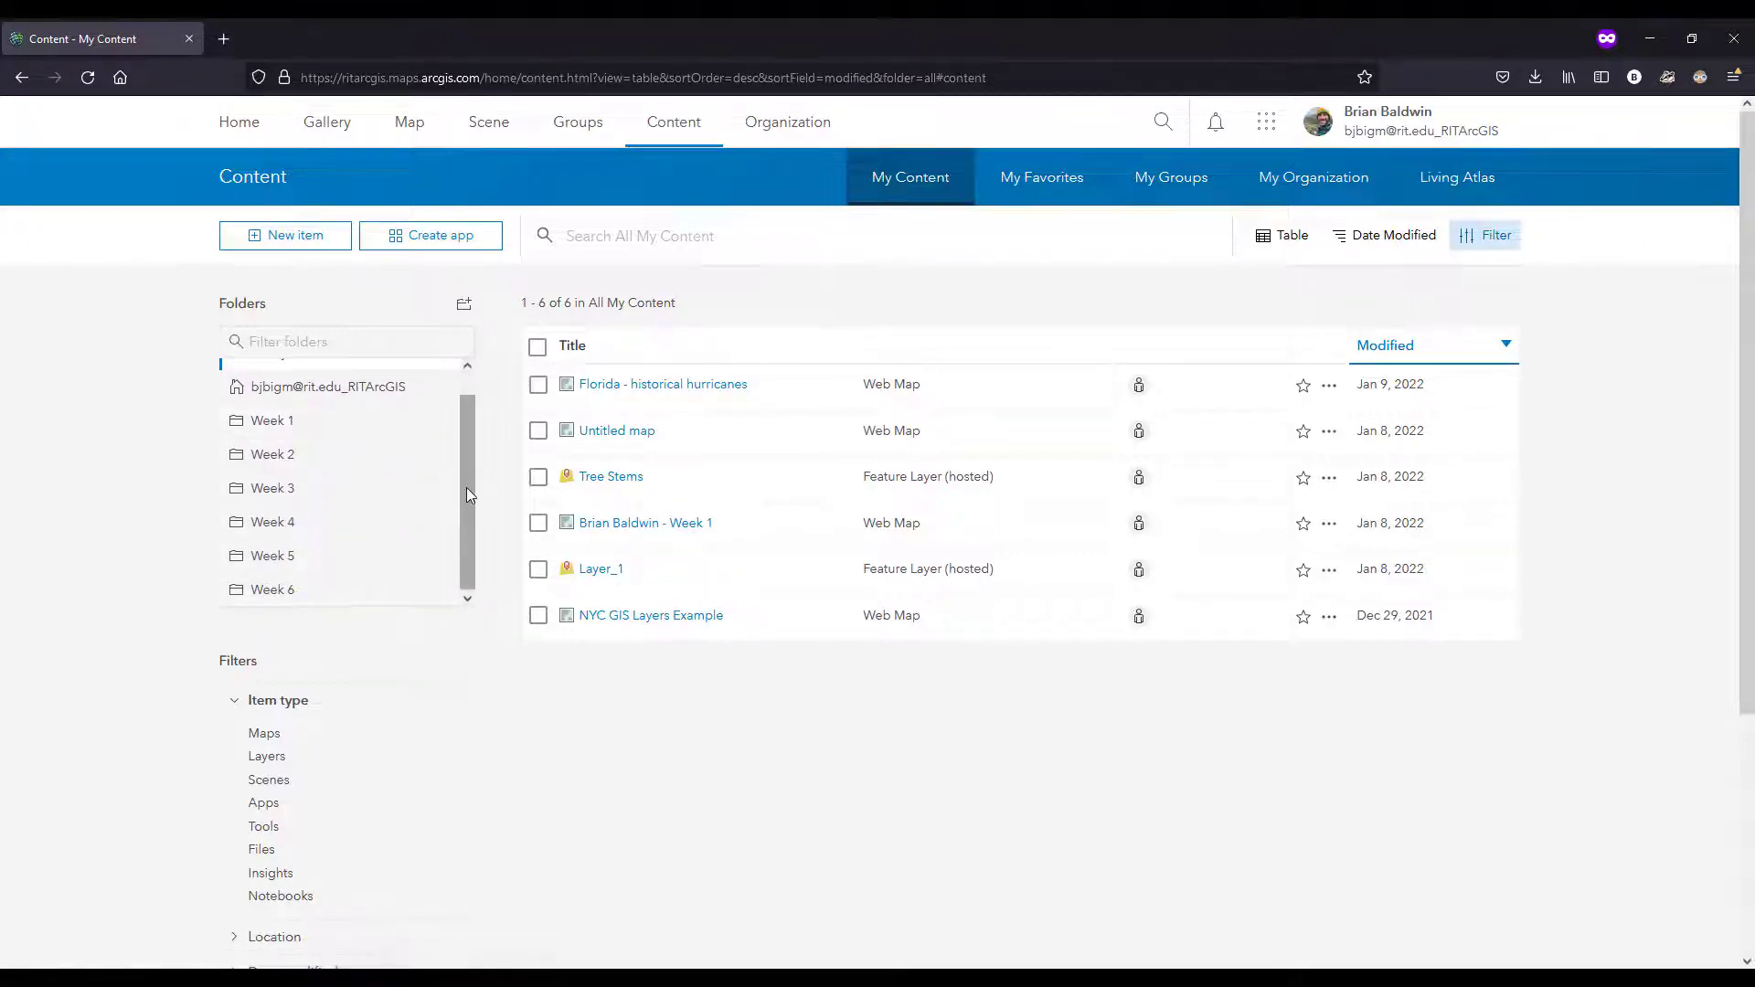
{"action": "mouse_move", "coordinate": [466, 486]}
{"action": "left_mouse_down"}
{"action": "mouse_move", "coordinate": [468, 462]}
{"action": "mouse_move", "coordinate": [467, 483]}
{"action": "left_mouse_up"}
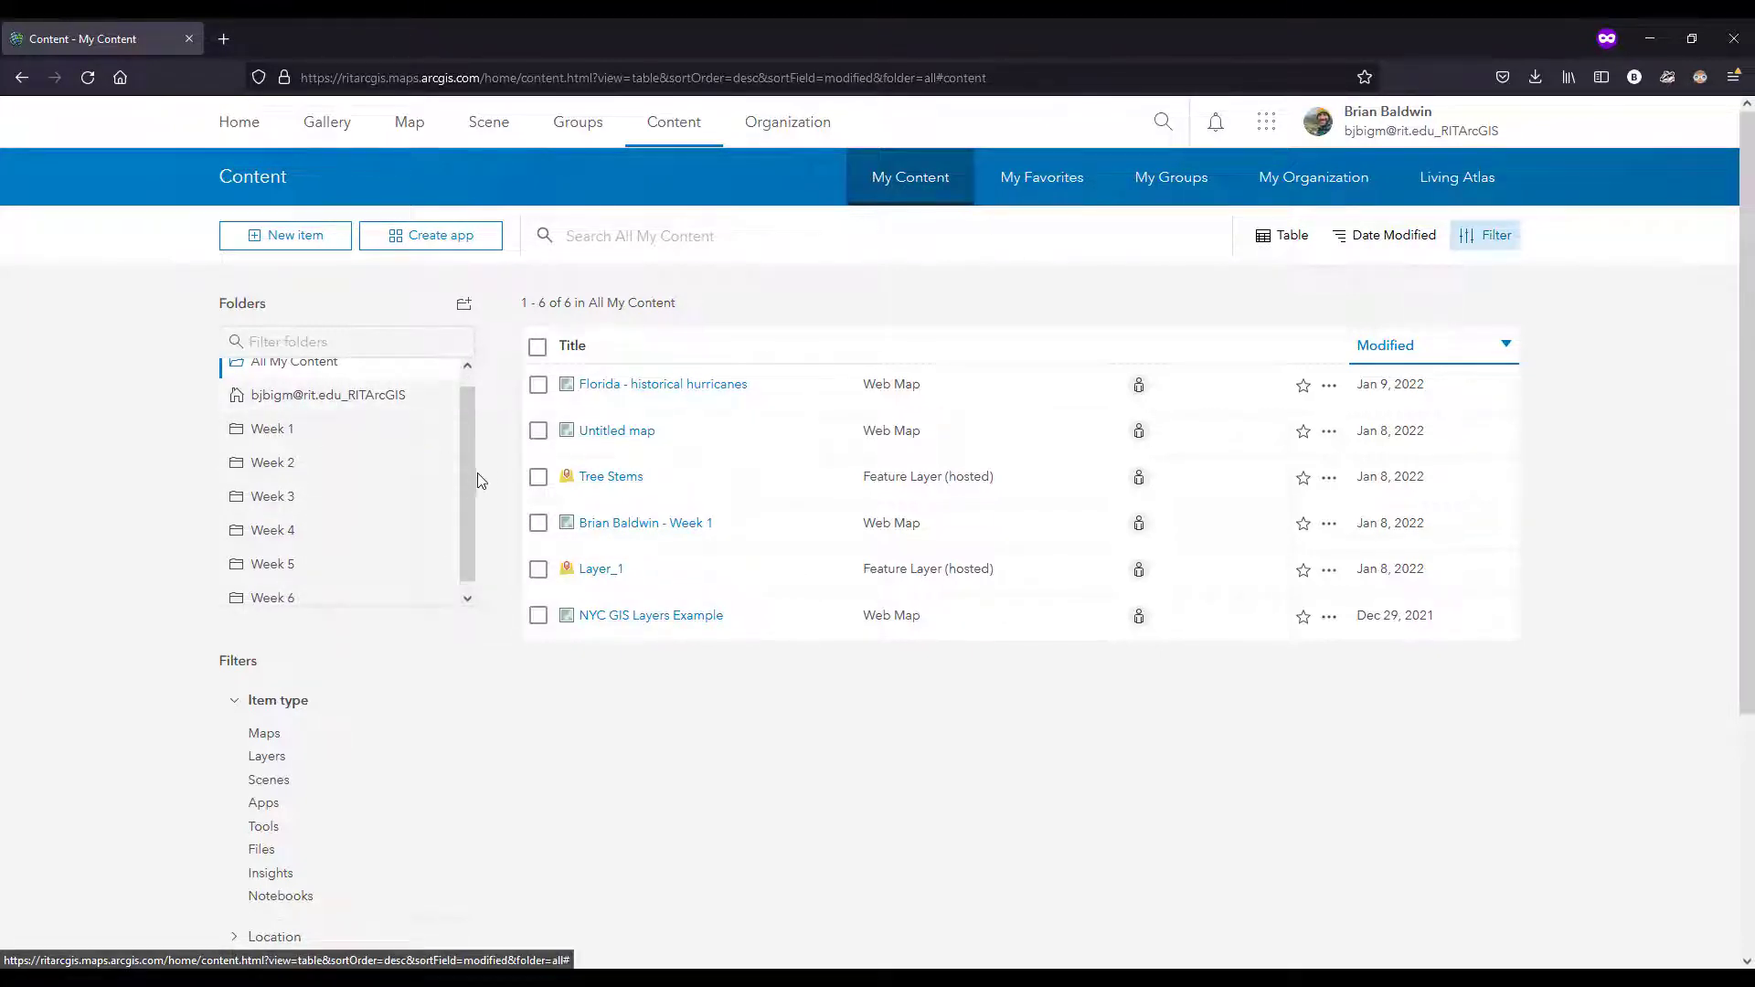
{"action": "left_click_drag", "start_coordinate": [475, 477], "coordinate": [449, 397]}
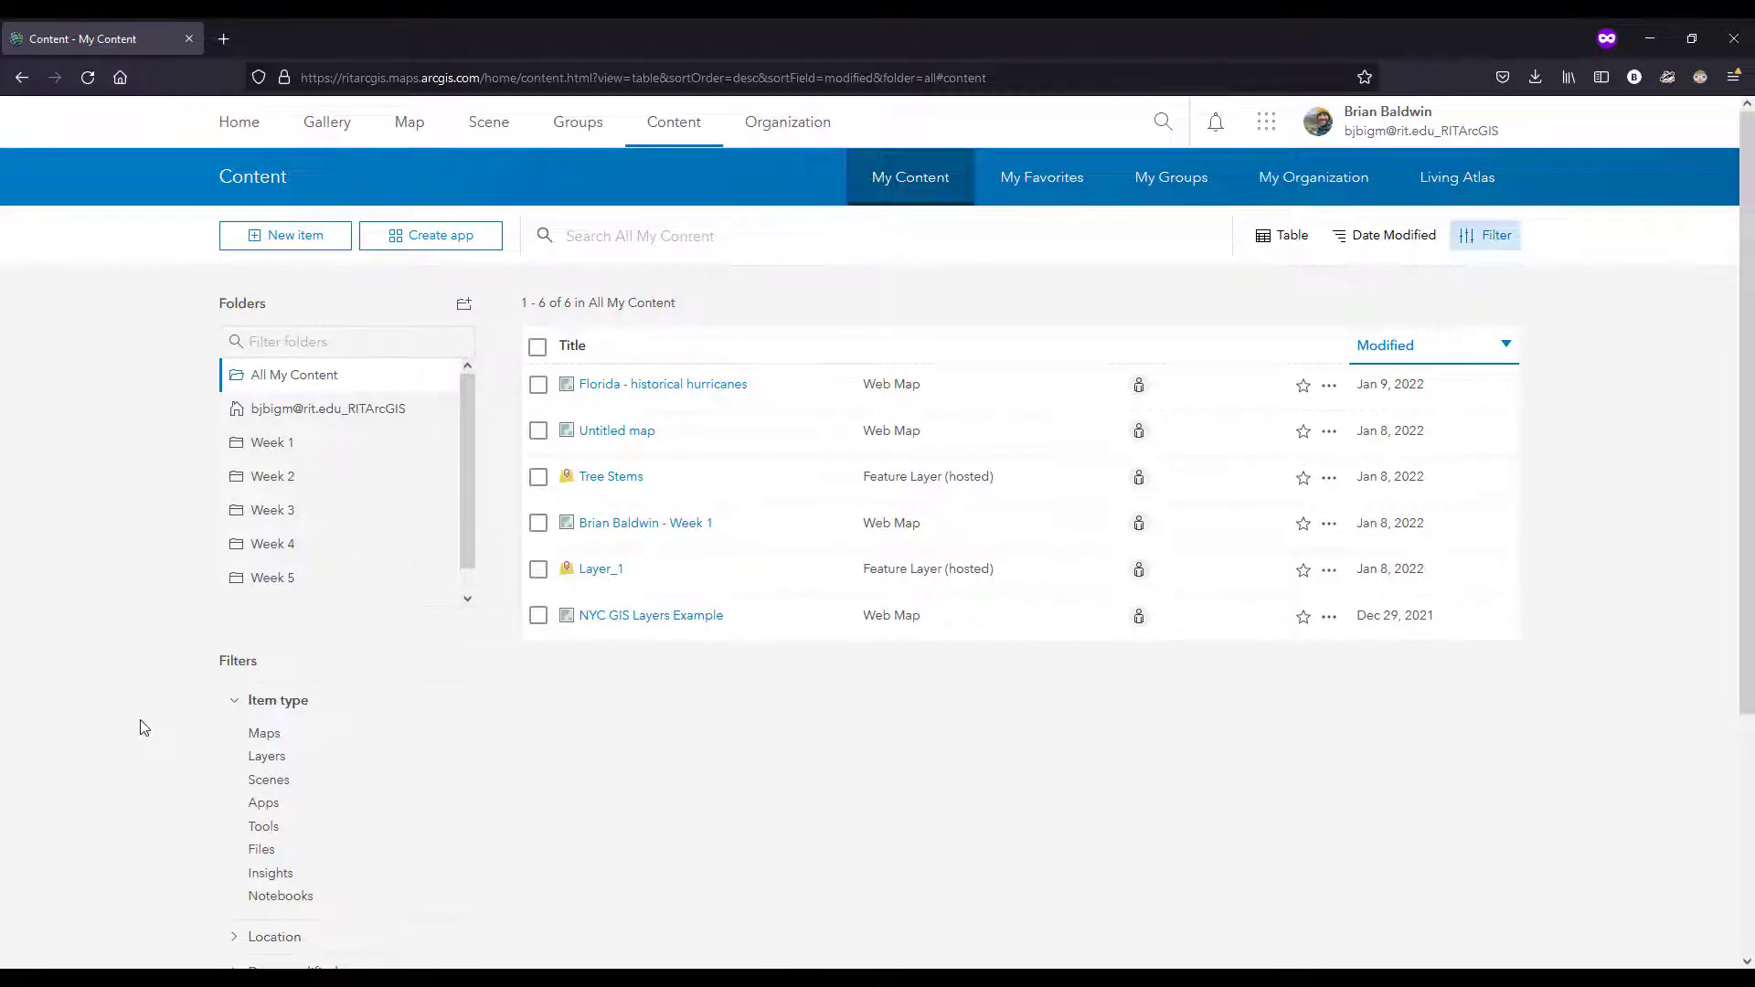
{"action": "scroll", "coordinate": [314, 799], "scroll_direction": "down", "scroll_amount": 1}
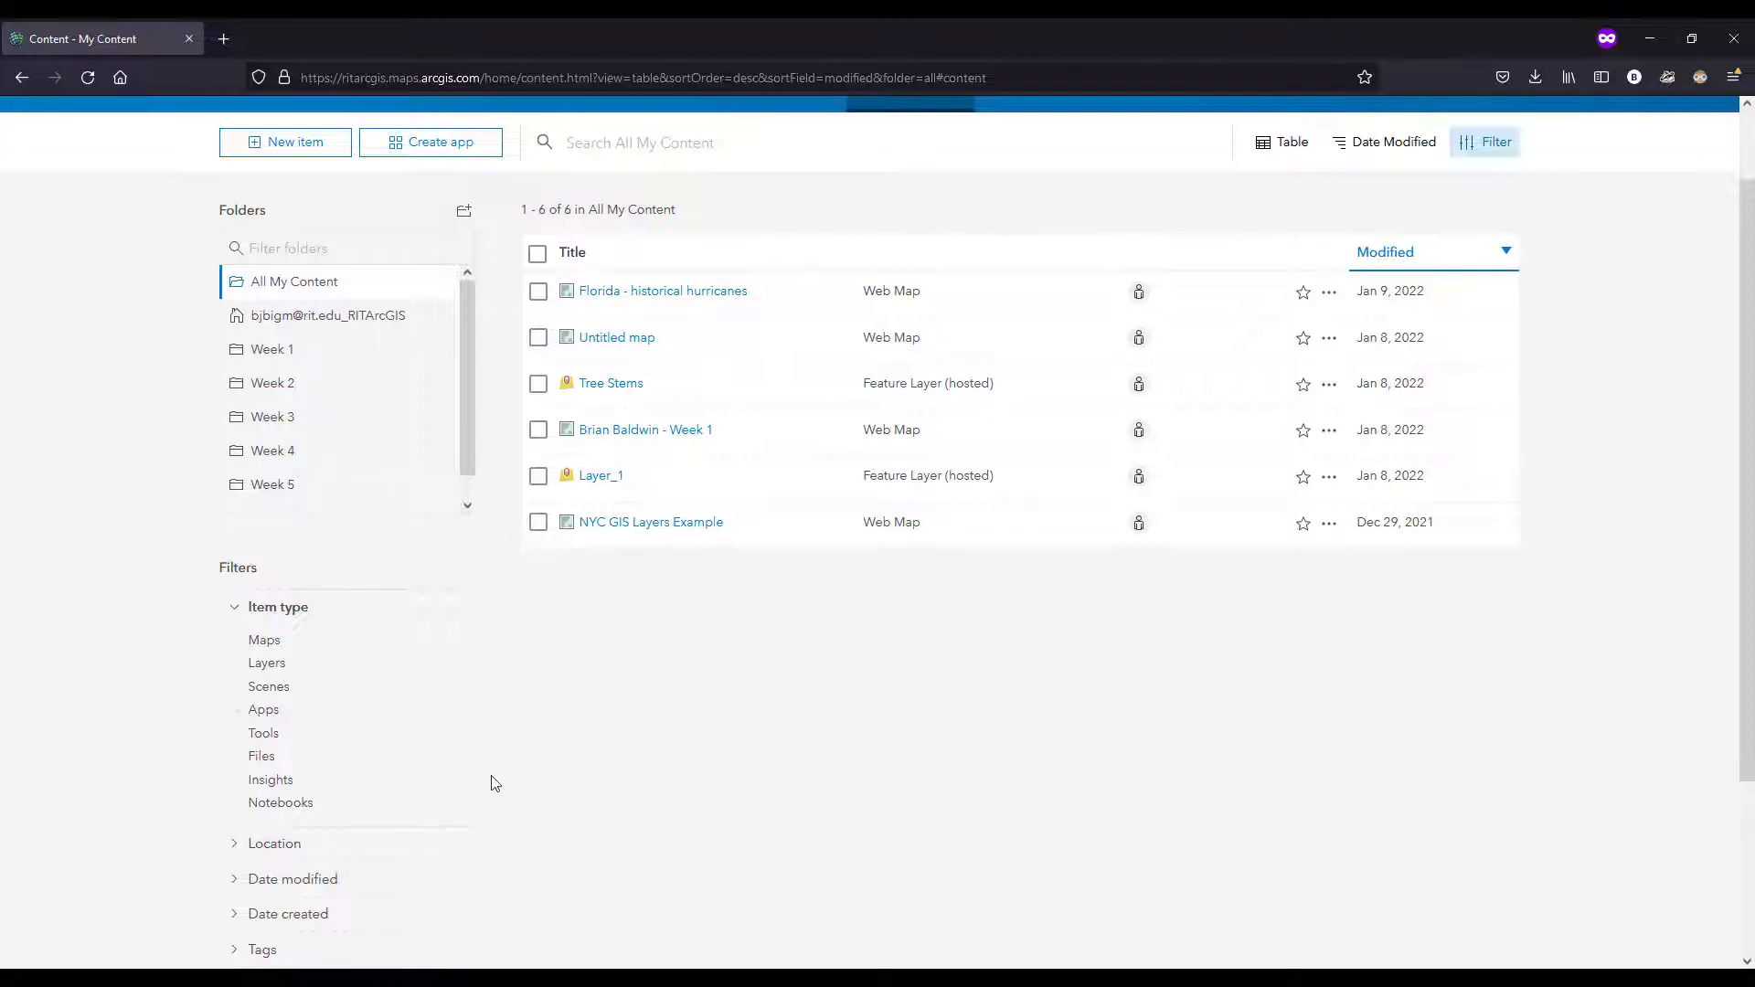
{"action": "scroll", "coordinate": [553, 786], "scroll_direction": "up", "scroll_amount": 2}
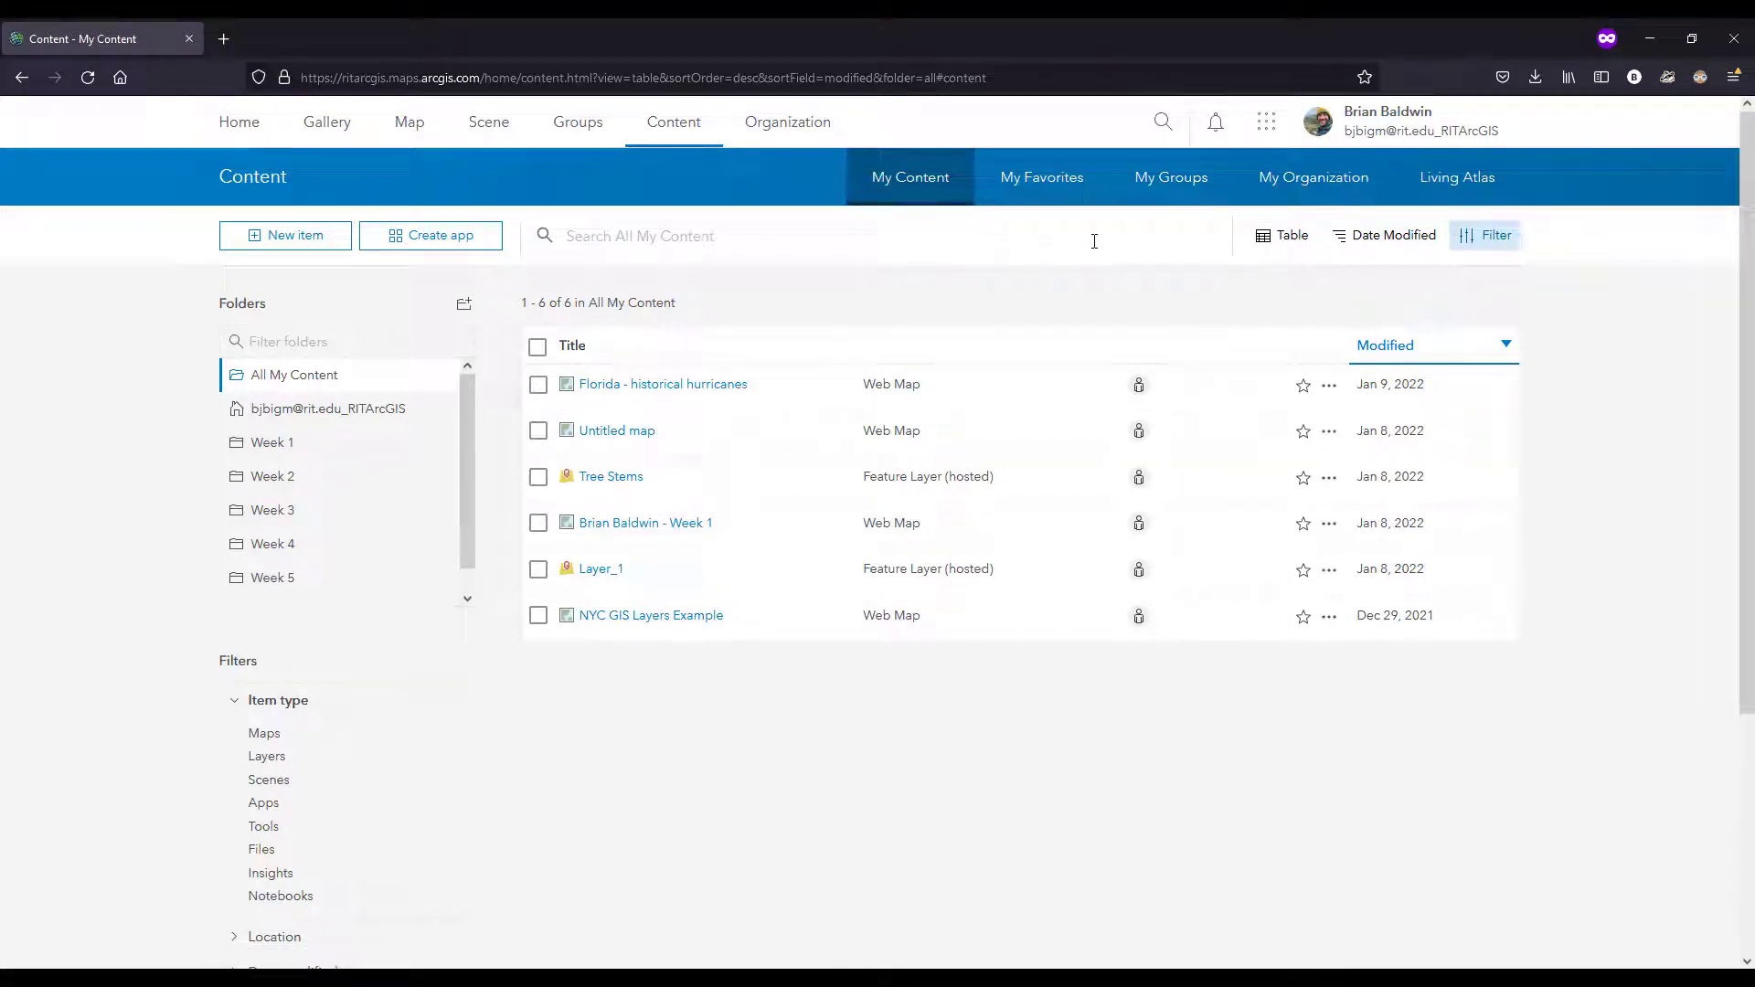
Step: Browse the first page of items shared in My Organization's content
{"action": "left_click", "coordinate": [1330, 192]}
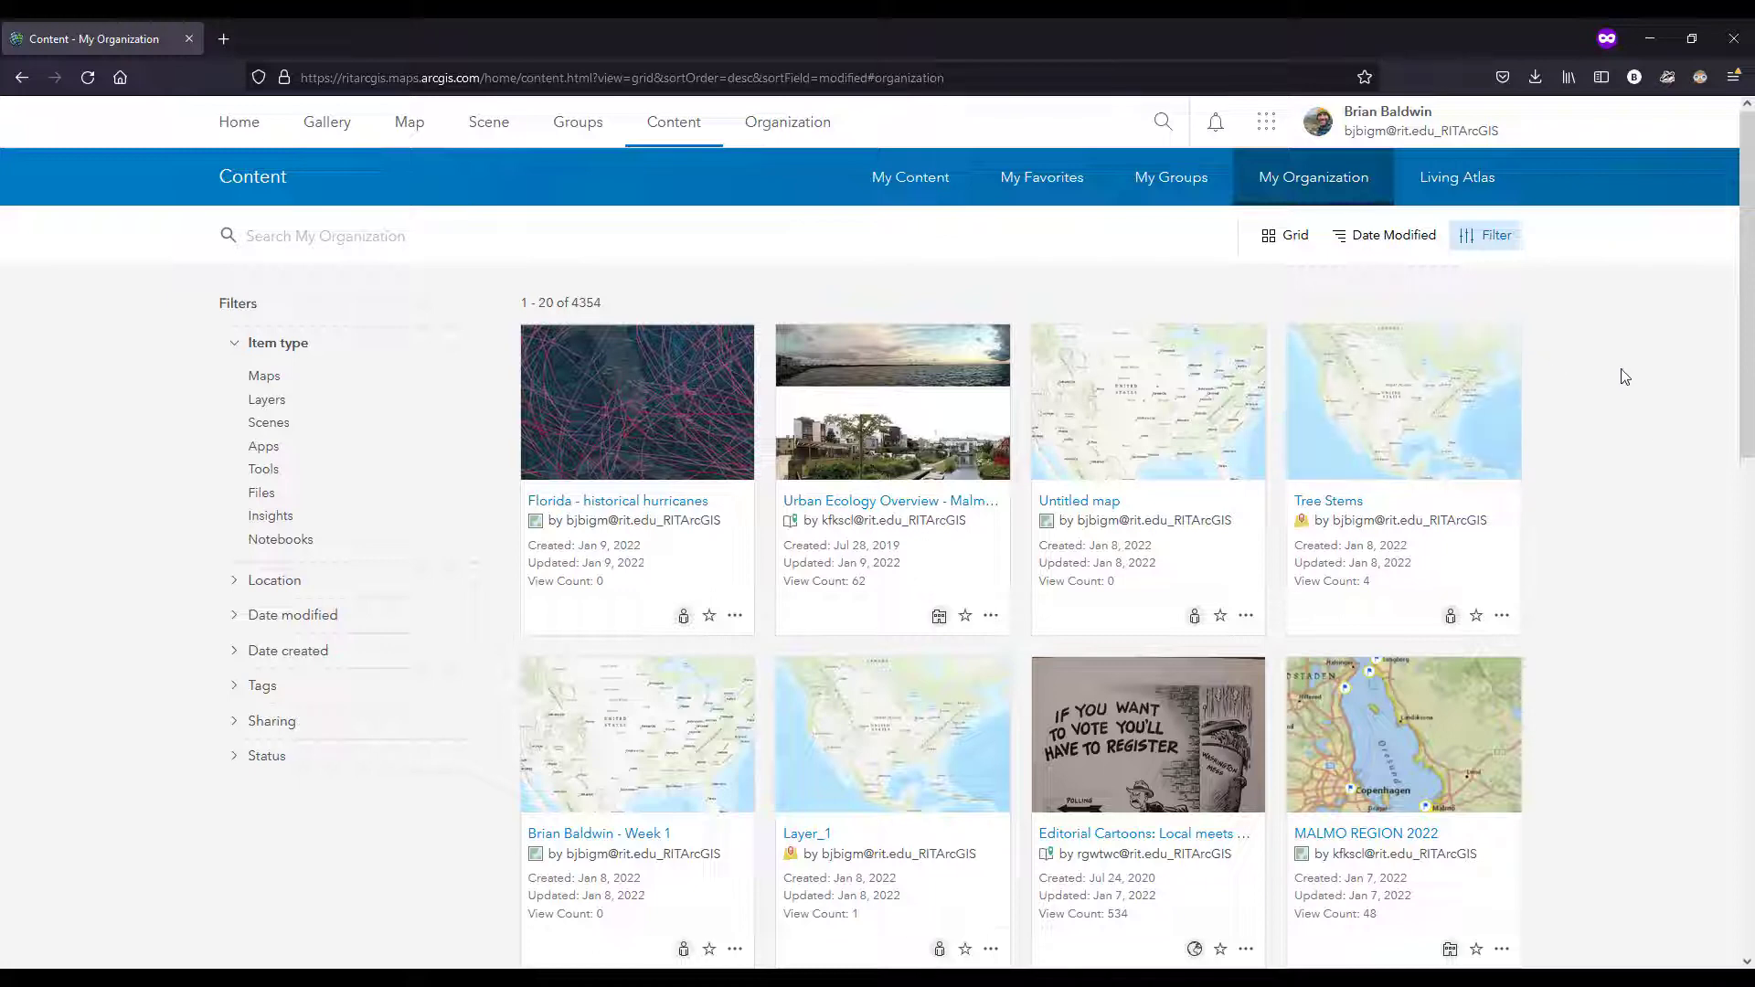
{"action": "scroll", "coordinate": [1572, 480], "scroll_direction": "down", "scroll_amount": 1}
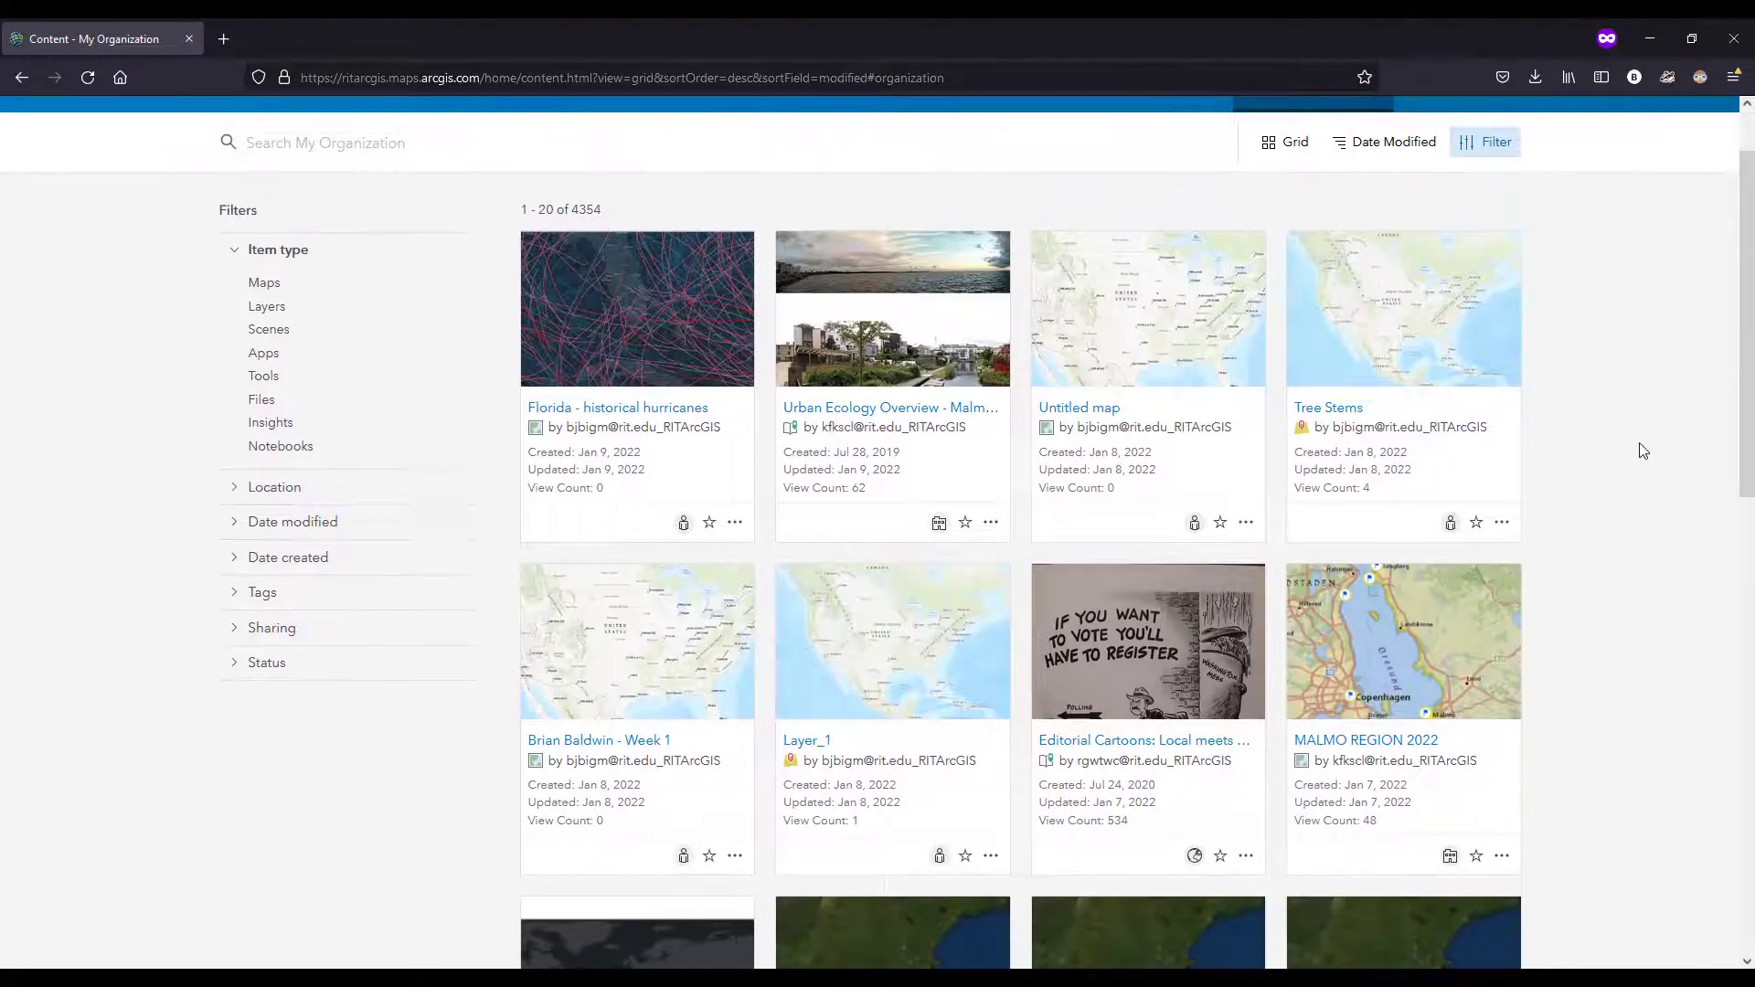
{"action": "scroll", "coordinate": [1627, 439], "scroll_direction": "down", "scroll_amount": 1}
{"action": "scroll", "coordinate": [1607, 541], "scroll_direction": "down", "scroll_amount": 2}
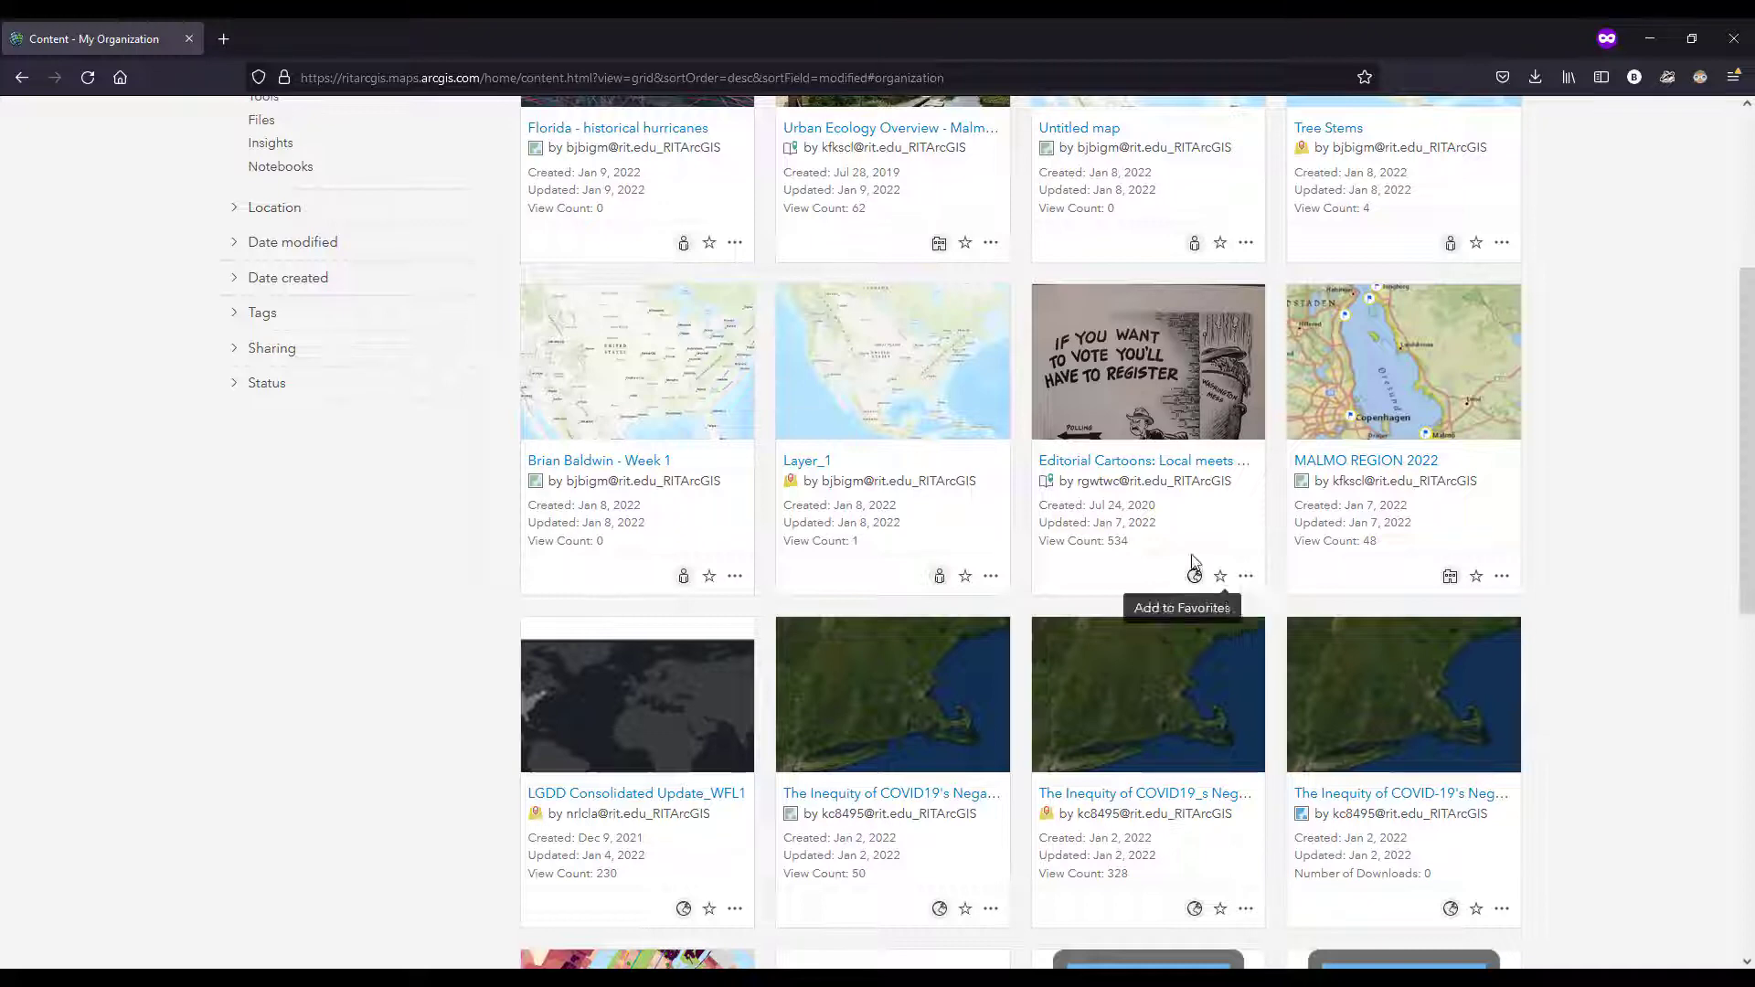
{"action": "scroll", "coordinate": [1565, 581], "scroll_direction": "down", "scroll_amount": 1}
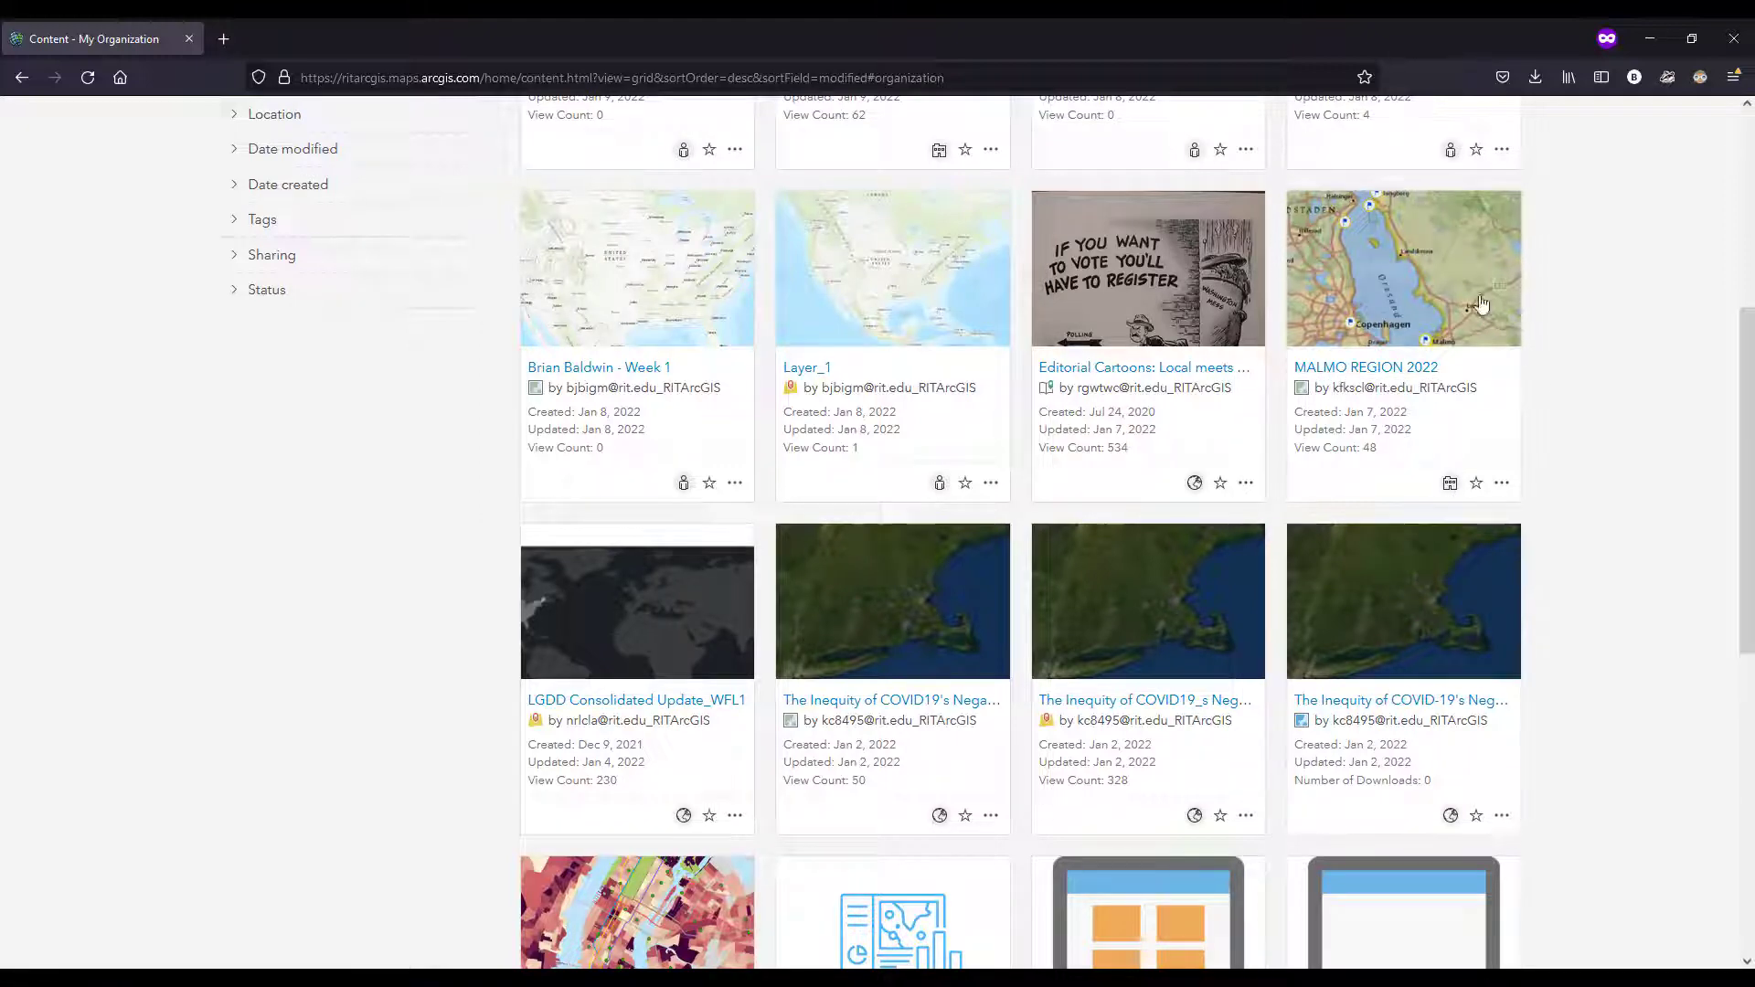
{"action": "scroll", "coordinate": [1604, 314], "scroll_direction": "down", "scroll_amount": 2}
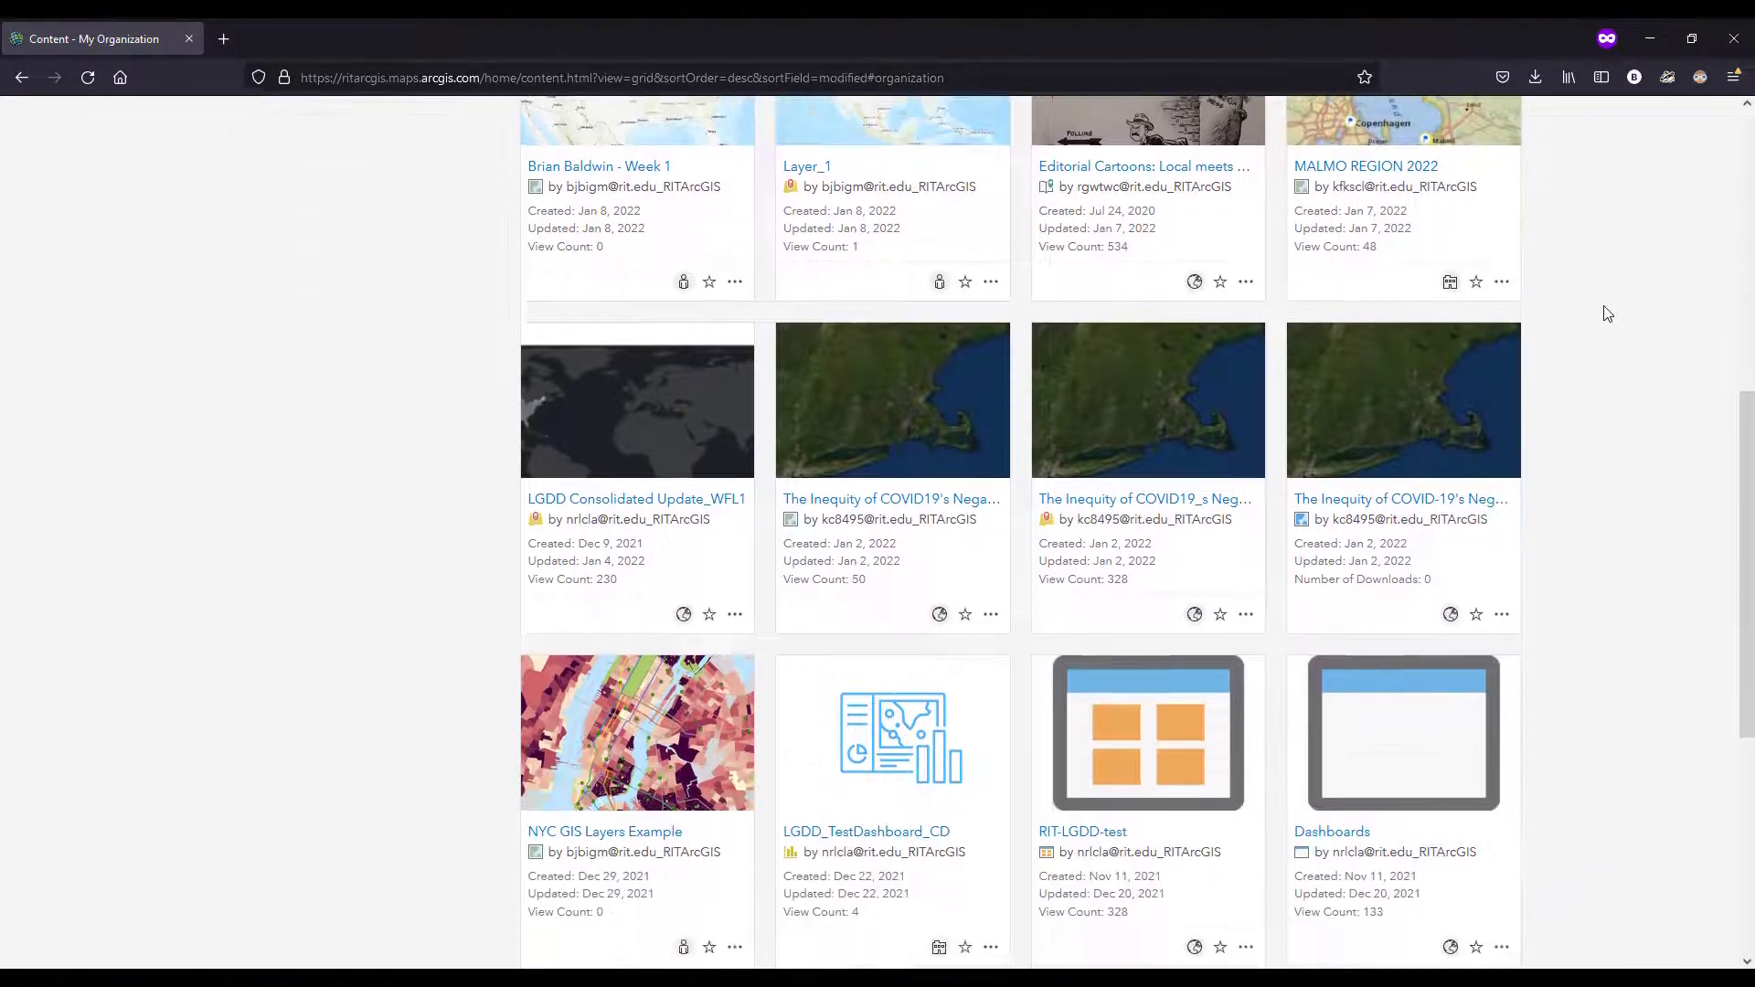
{"action": "scroll", "coordinate": [1614, 329], "scroll_direction": "down", "scroll_amount": 2}
{"action": "scroll", "coordinate": [1621, 362], "scroll_direction": "down", "scroll_amount": 3}
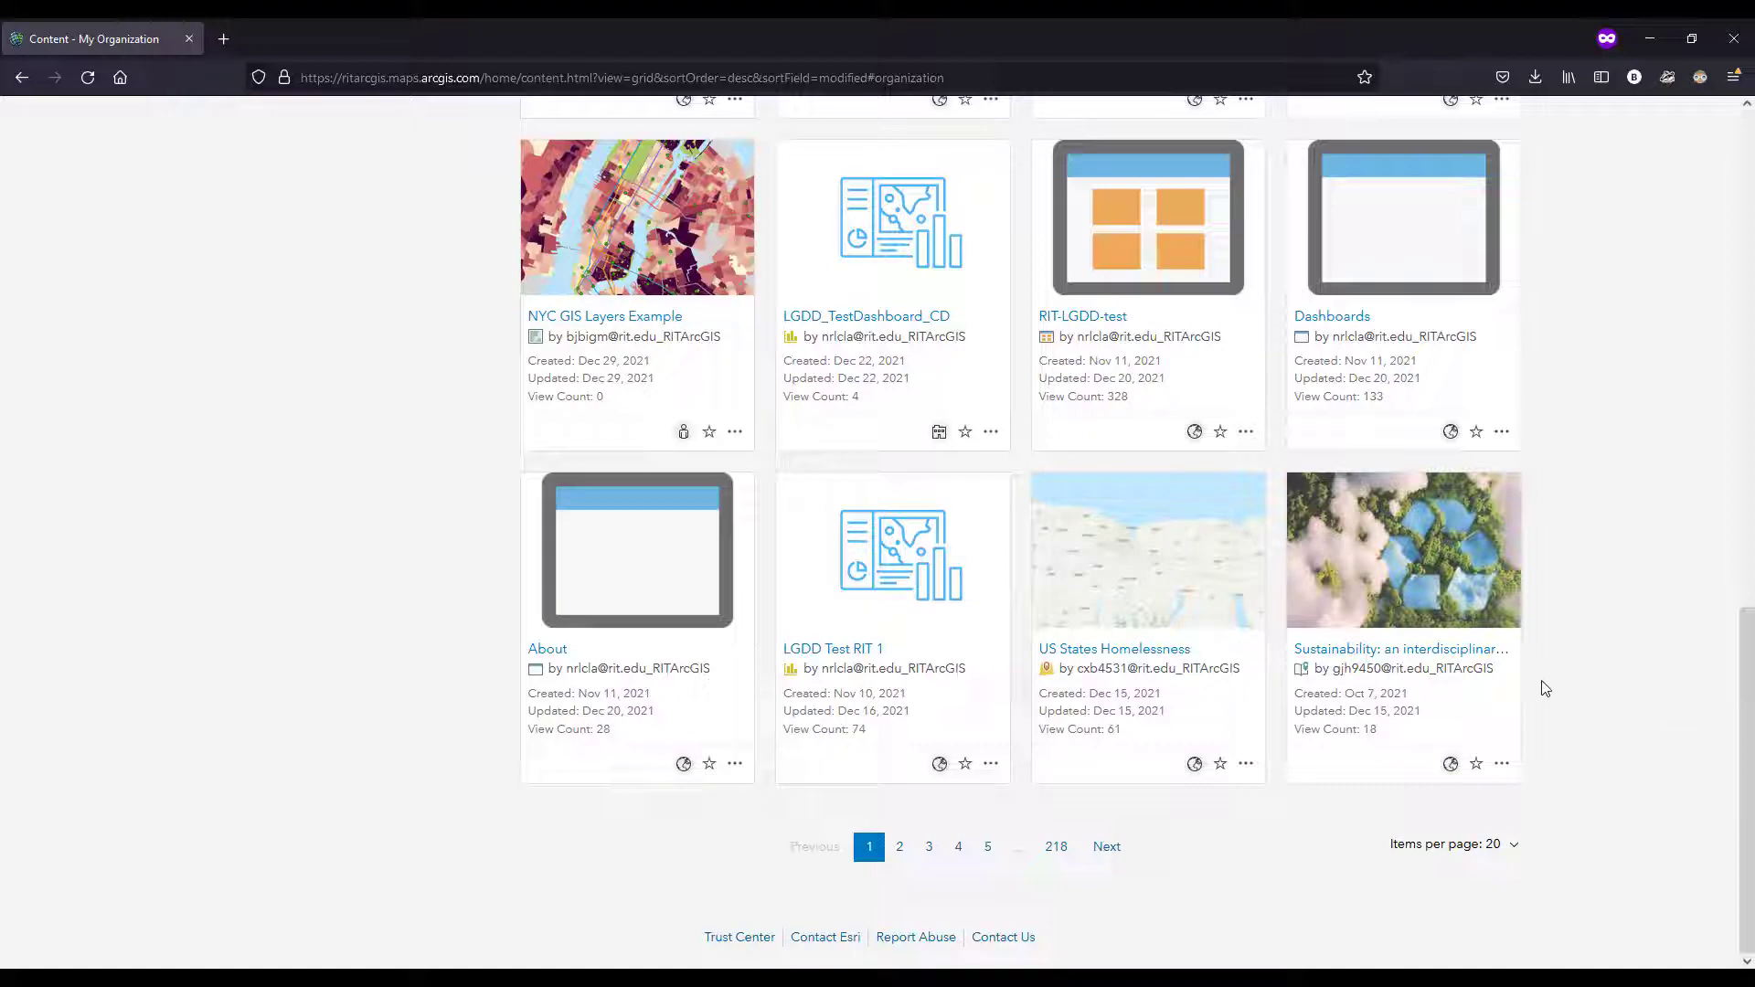
{"action": "scroll", "coordinate": [1600, 684], "scroll_direction": "up", "scroll_amount": 15}
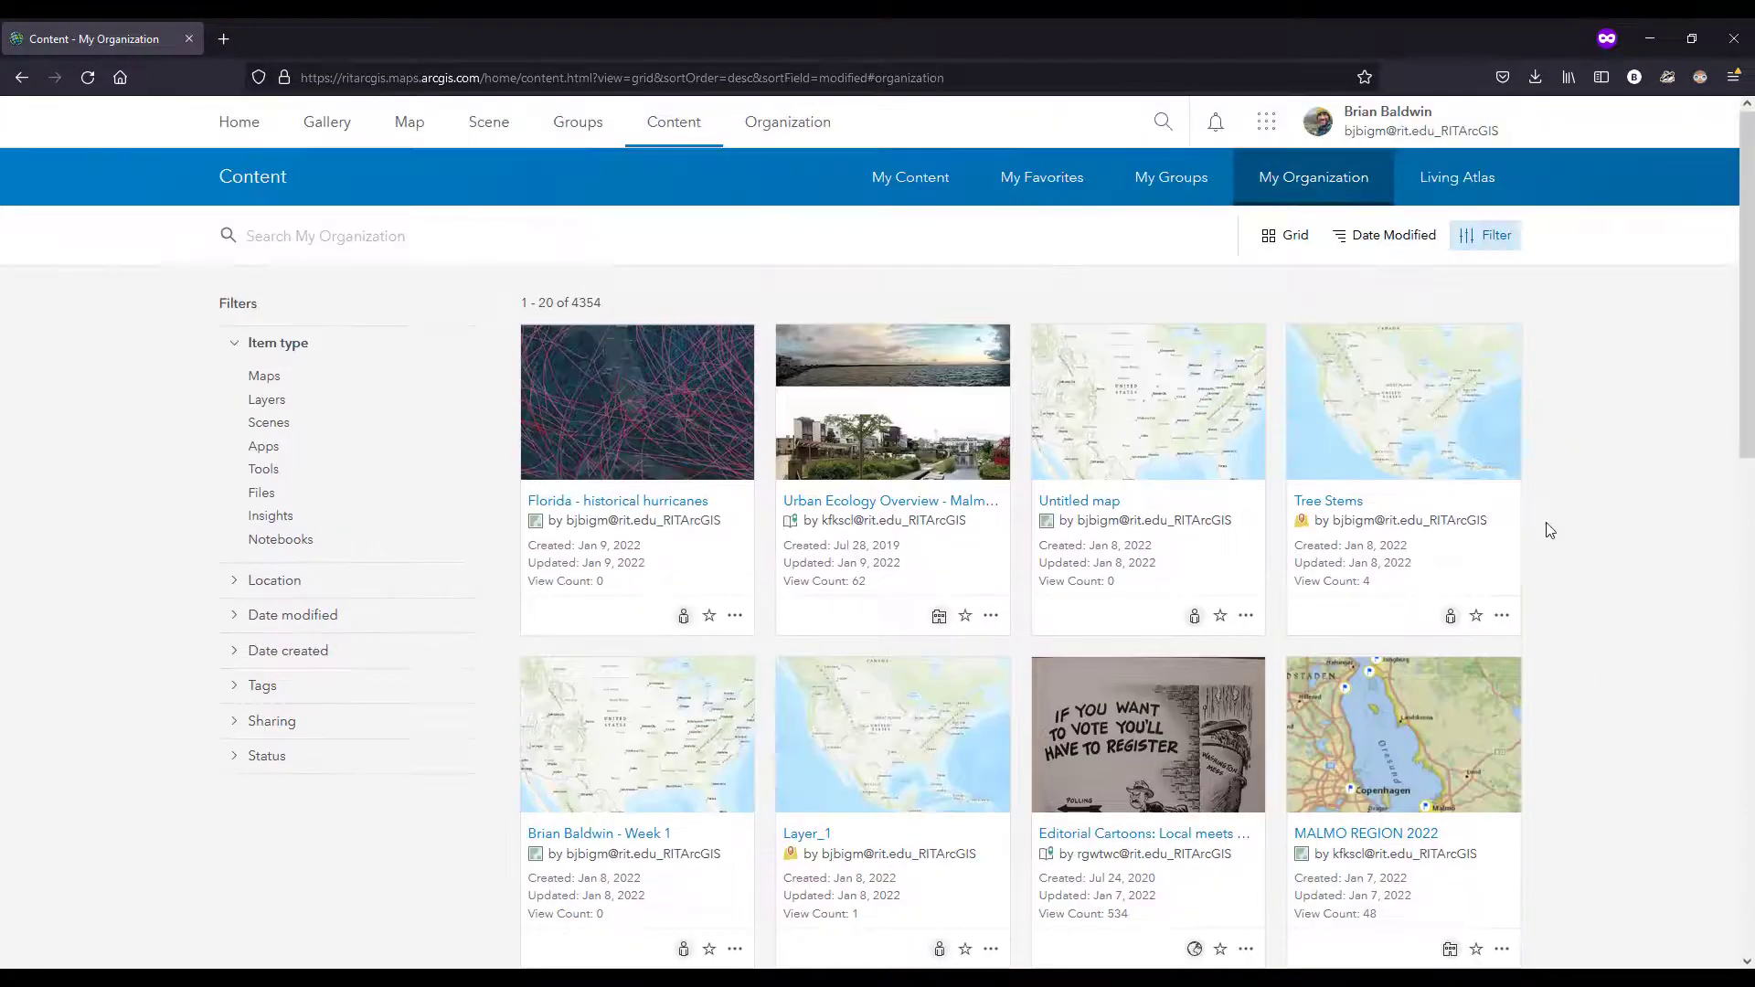
Step: Browse the first page of Living Atlas items along with its category and region filters
{"action": "left_click", "coordinate": [1463, 185]}
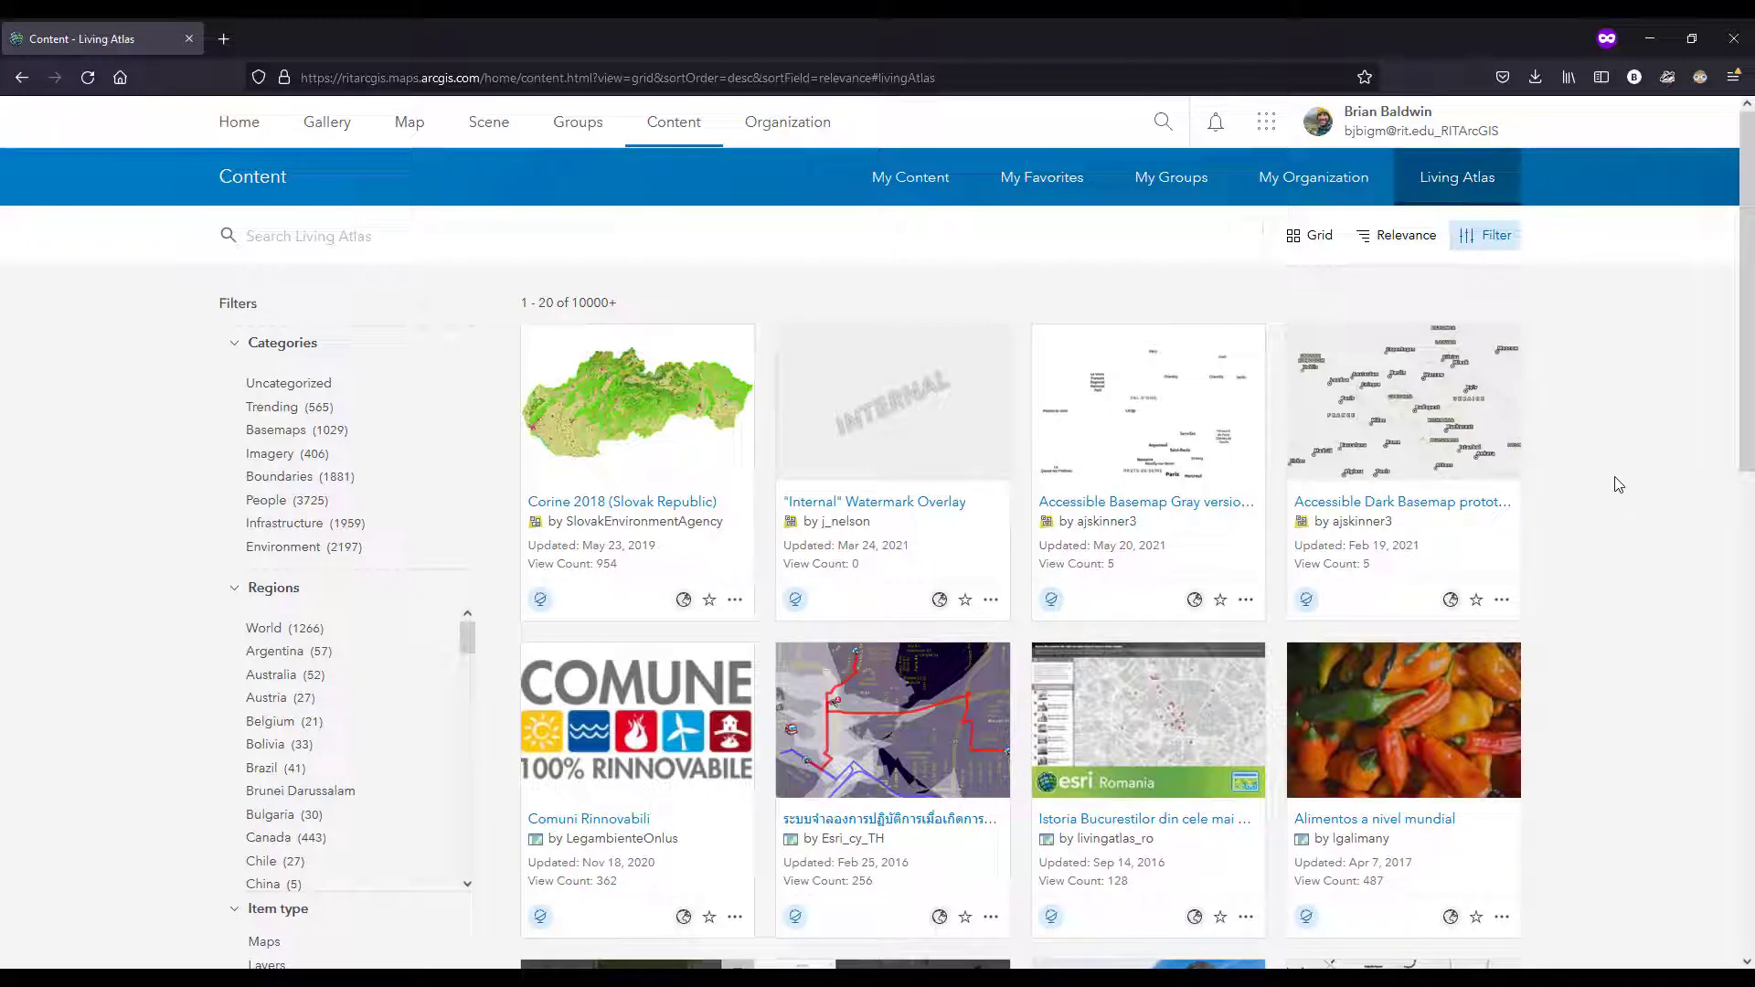
{"action": "scroll", "coordinate": [155, 573], "scroll_direction": "down", "scroll_amount": 1}
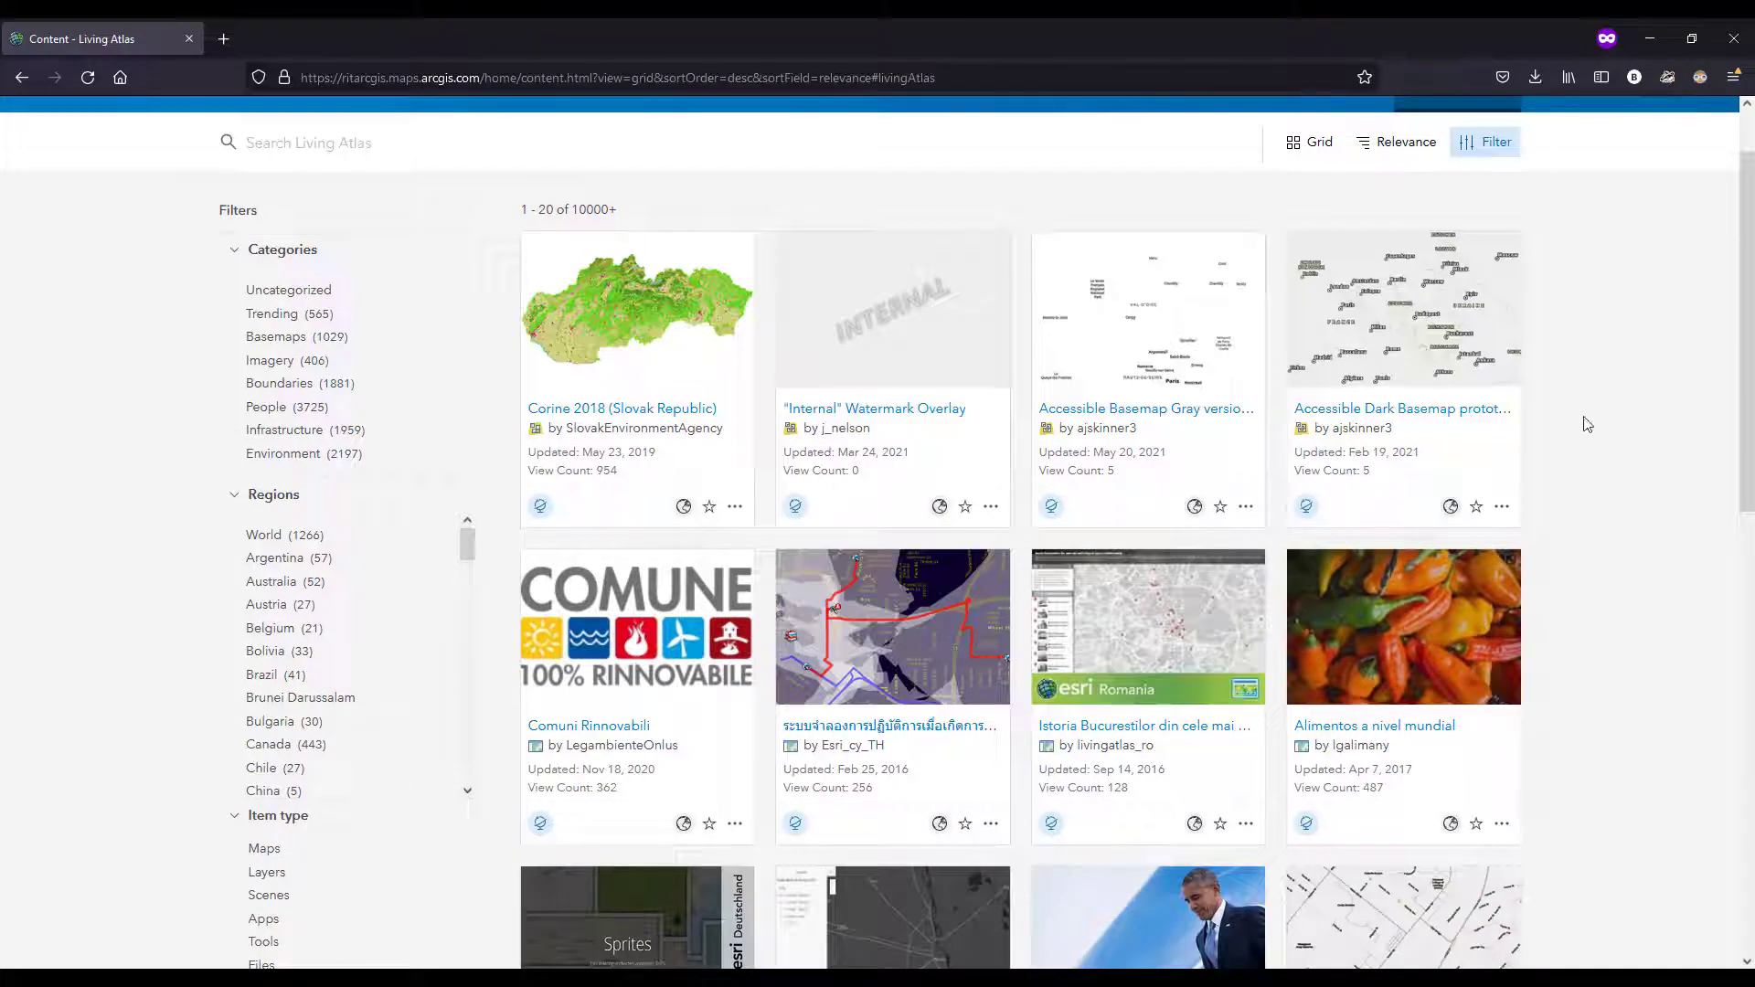
{"action": "scroll", "coordinate": [1570, 424], "scroll_direction": "down", "scroll_amount": 2}
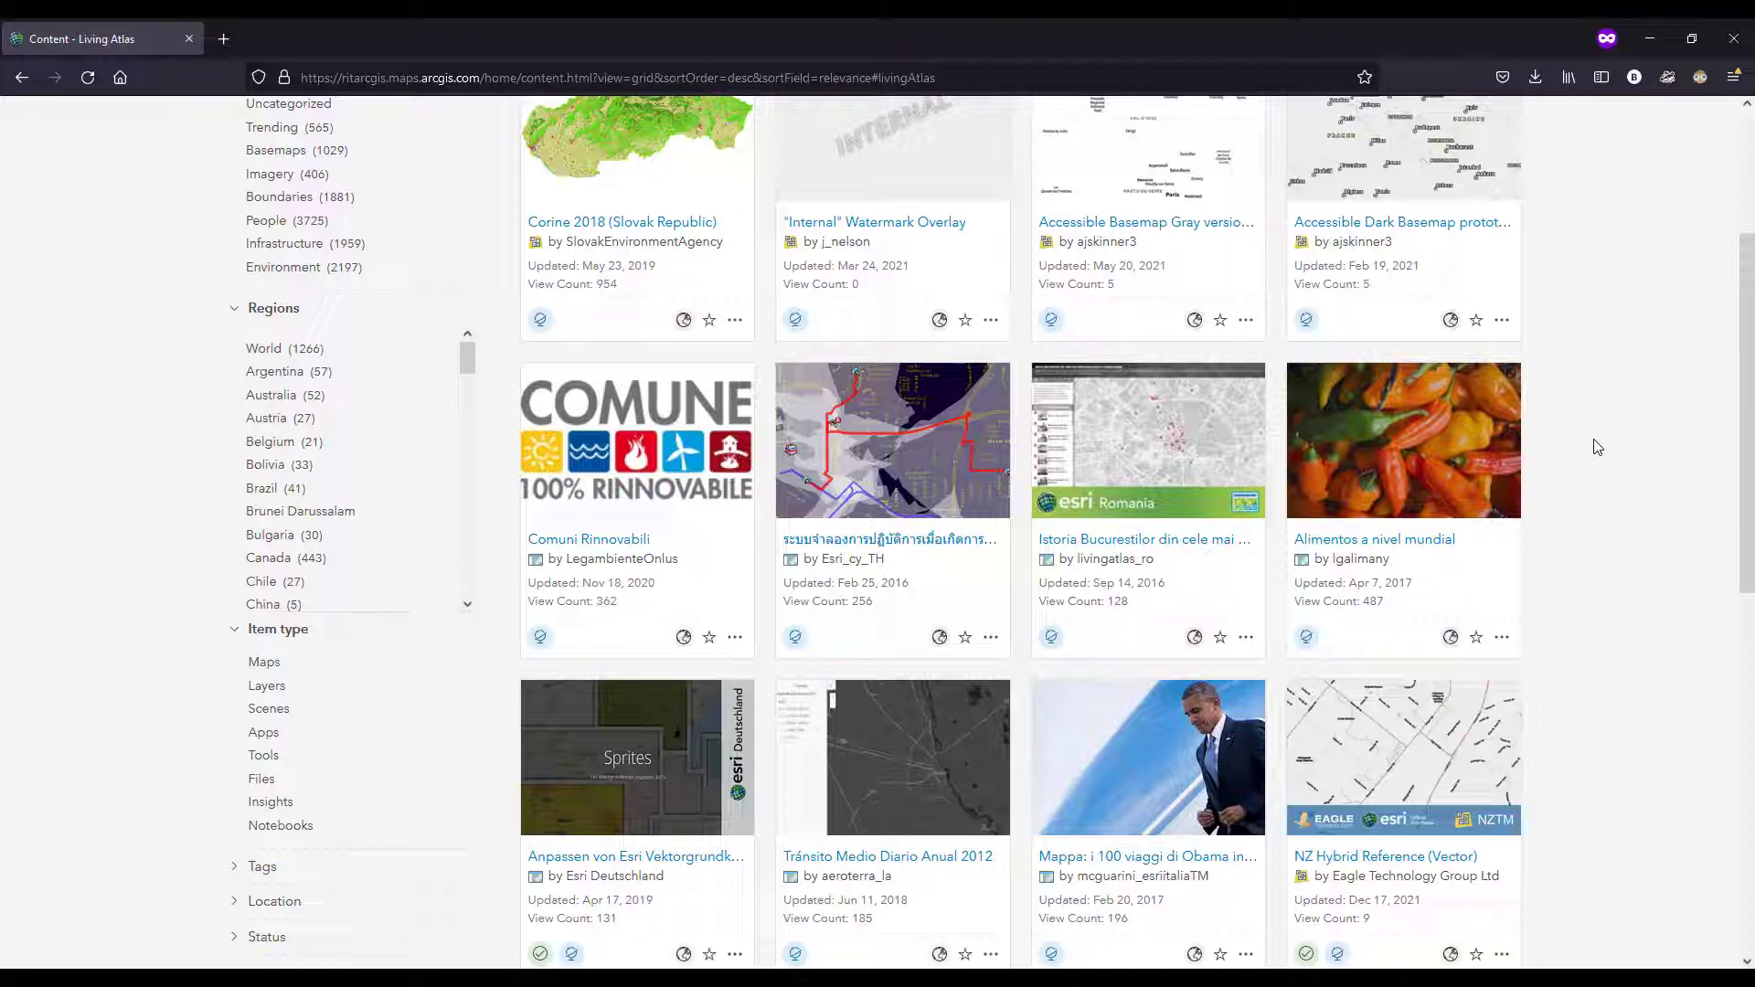
{"action": "scroll", "coordinate": [1597, 479], "scroll_direction": "down", "scroll_amount": 3}
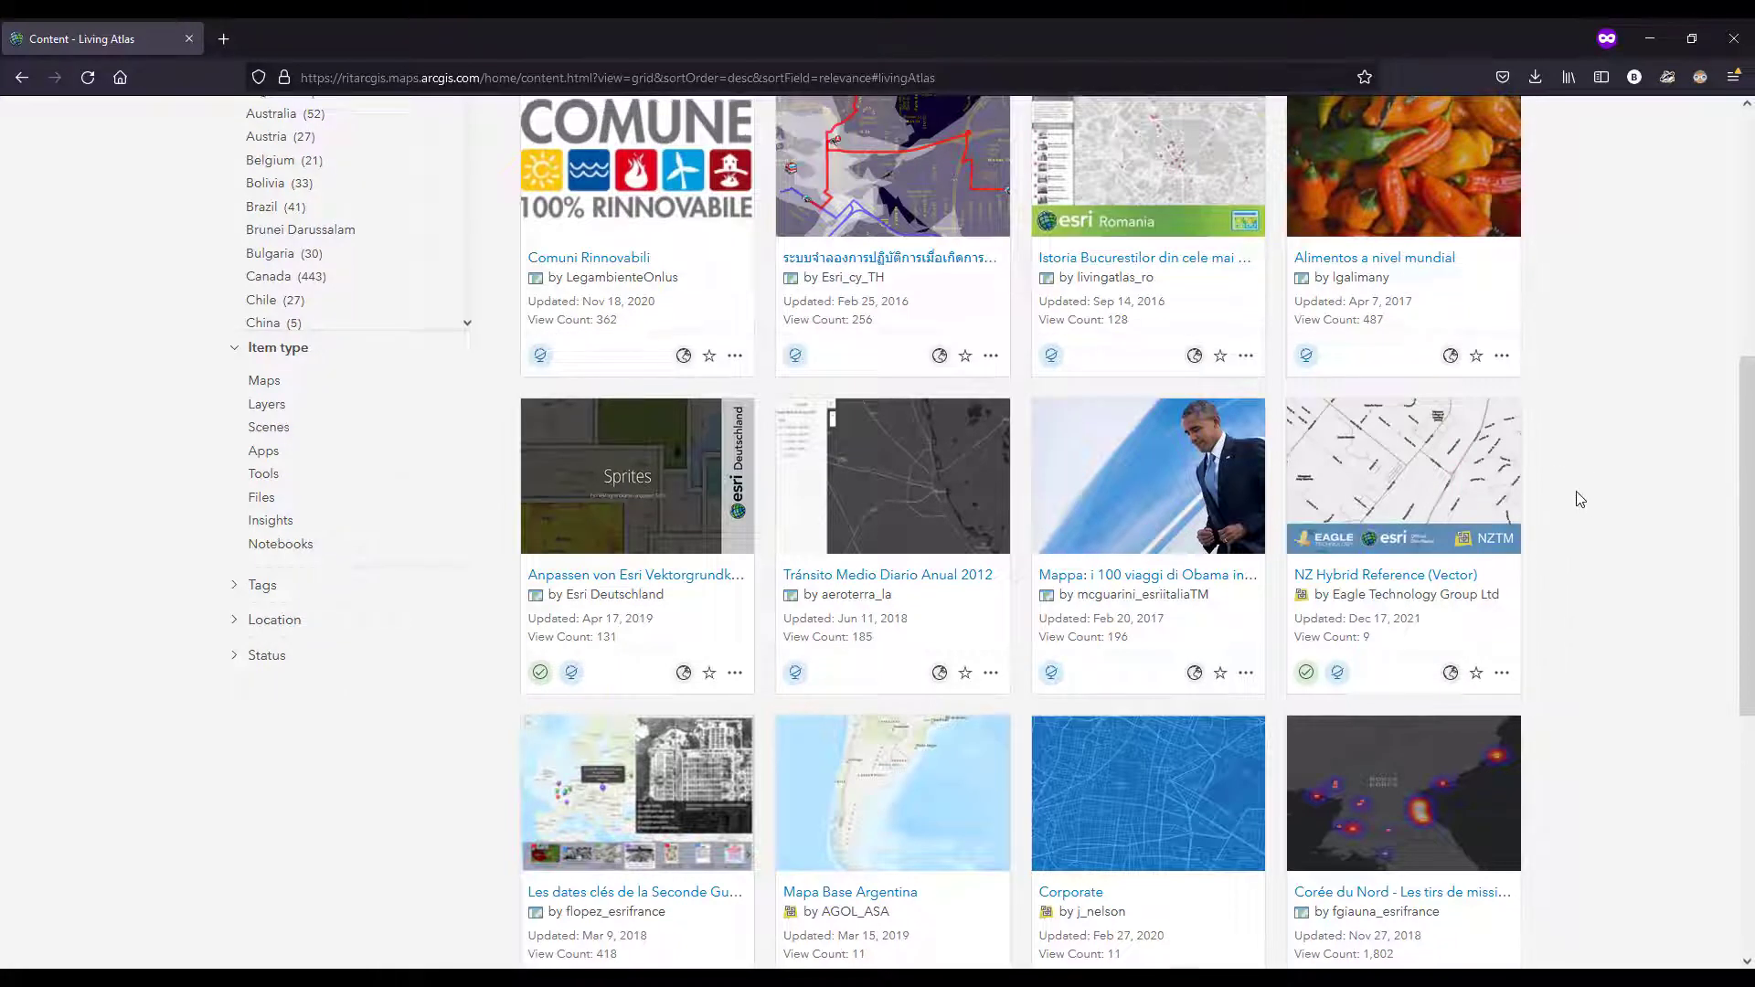
{"action": "scroll", "coordinate": [1581, 498], "scroll_direction": "down", "scroll_amount": 2}
{"action": "scroll", "coordinate": [1581, 499], "scroll_direction": "down", "scroll_amount": 2}
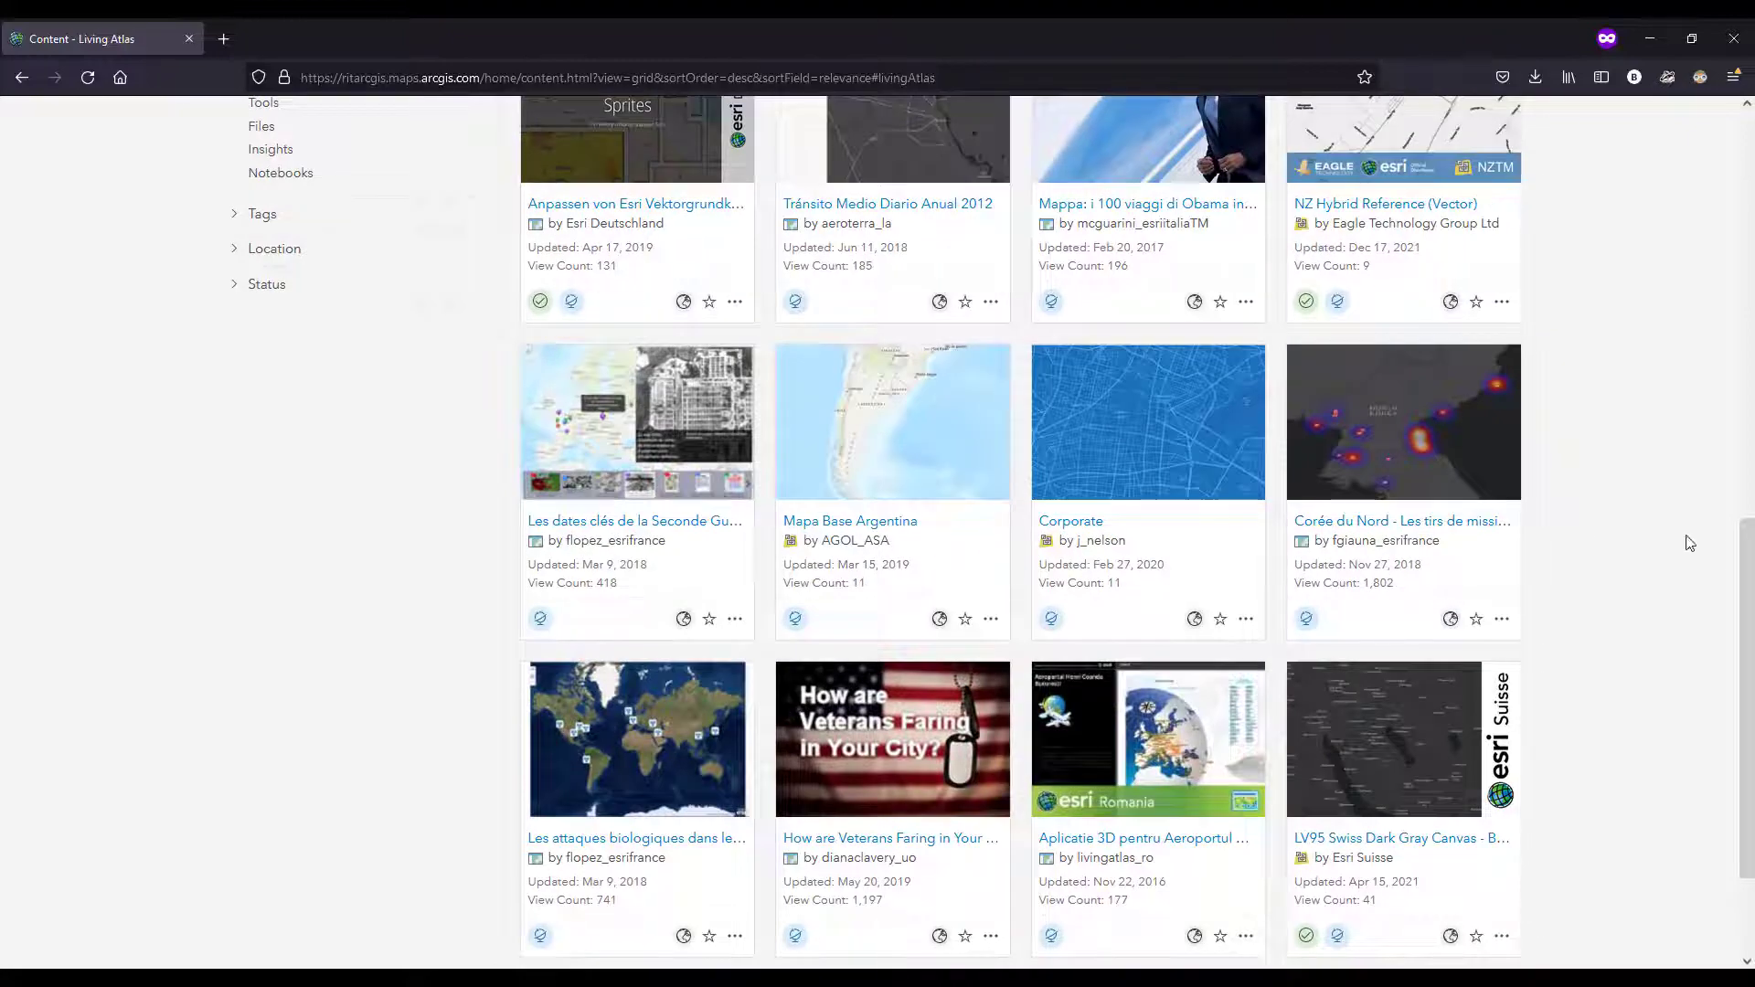
{"action": "scroll", "coordinate": [1662, 544], "scroll_direction": "down", "scroll_amount": 2}
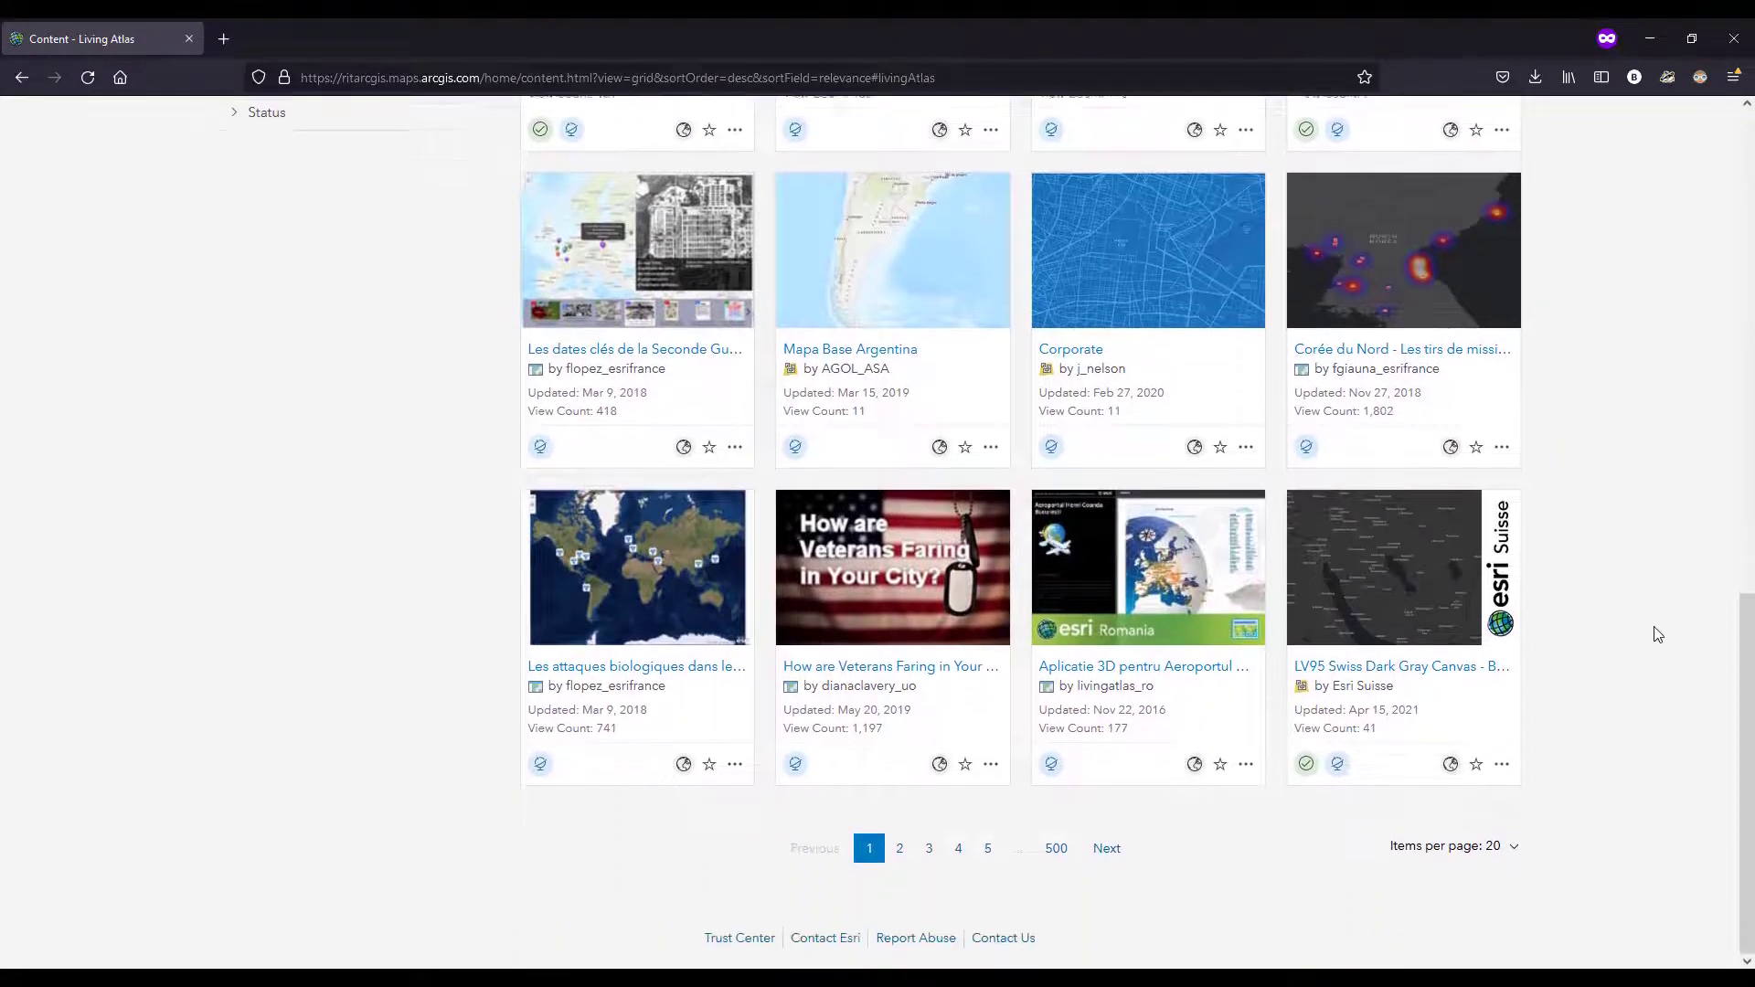
{"action": "left_click_drag", "start_coordinate": [1746, 715], "coordinate": [1716, 228]}
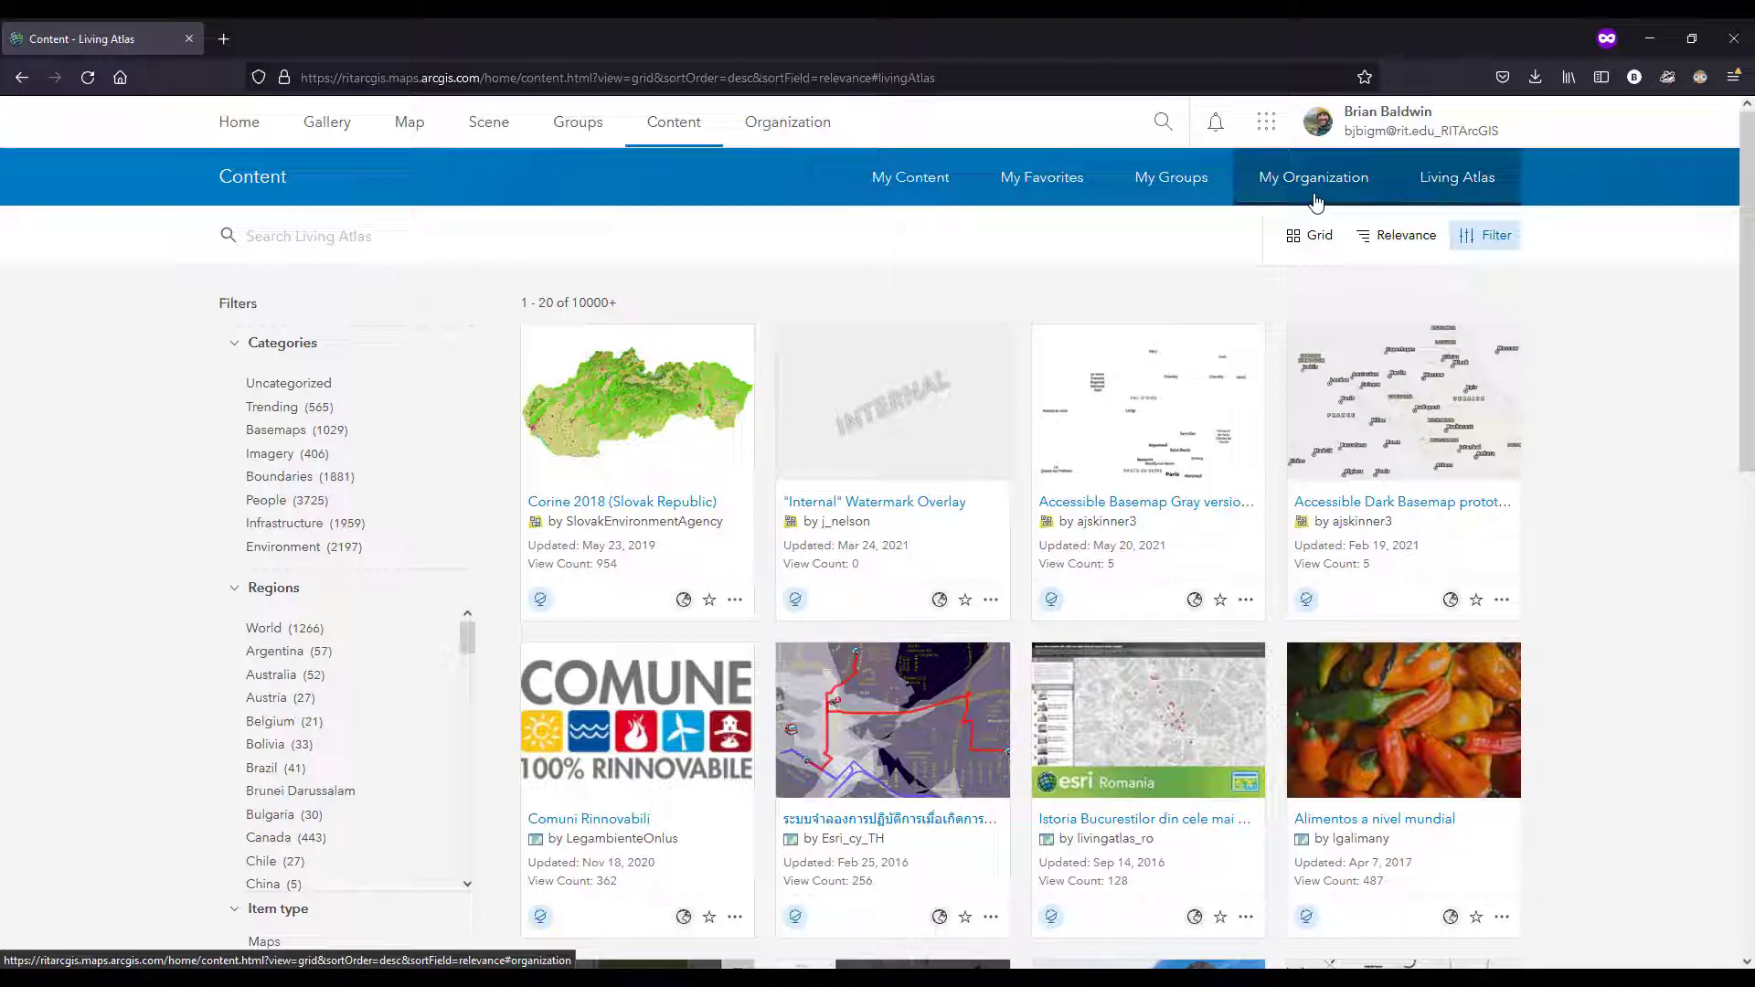
Step: Return to the list of all your own items in My Content
{"action": "left_click", "coordinate": [920, 186]}
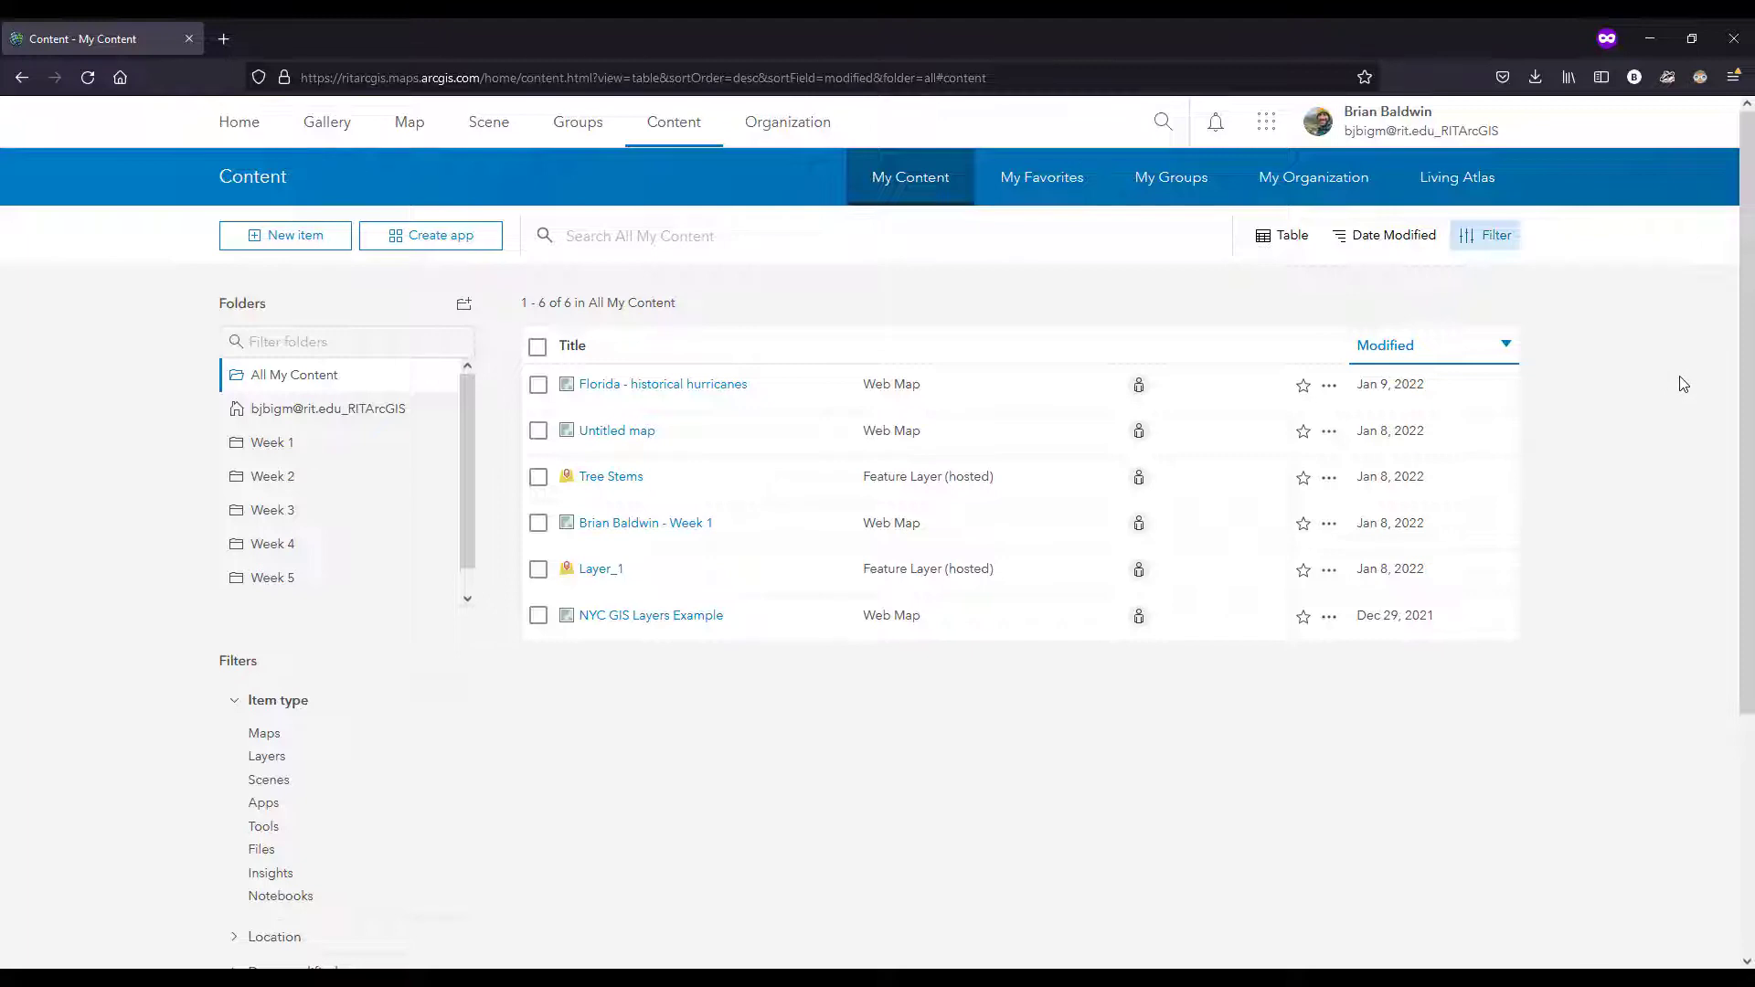
{"action": "left_click", "coordinate": [686, 131]}
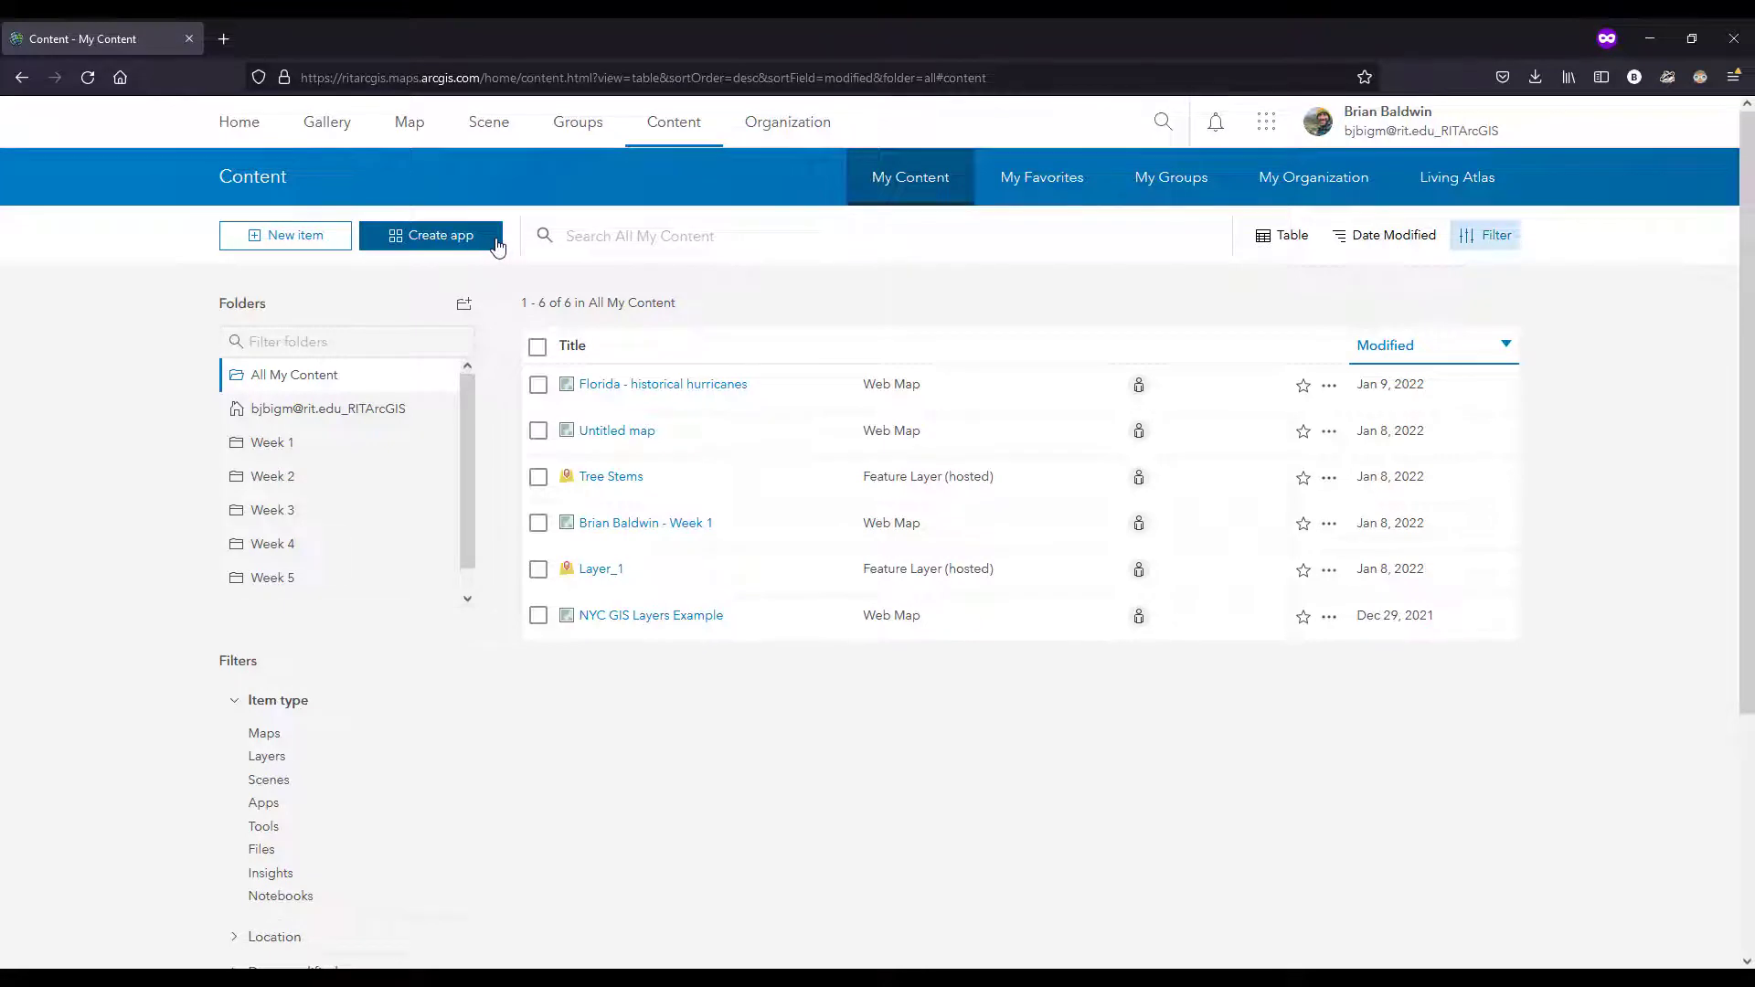
Step: Open the Instant Apps gallery for creating a new app and read the description of the Basic template
{"action": "left_click", "coordinate": [443, 240]}
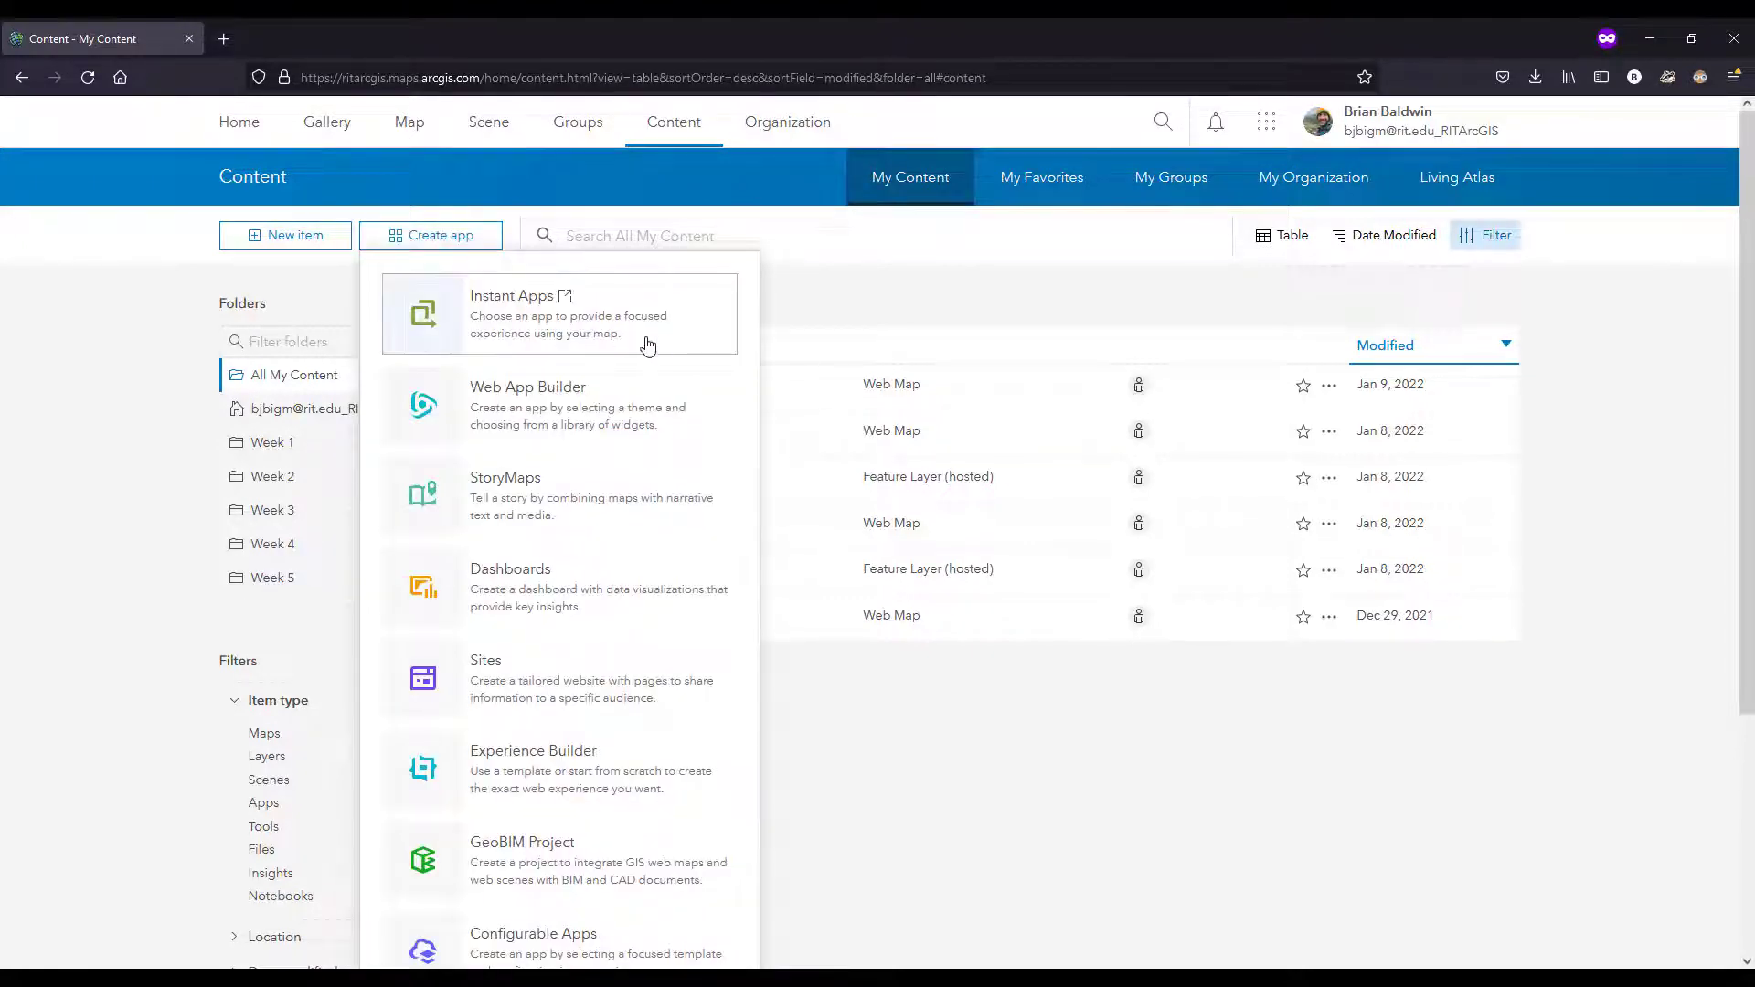
{"action": "scroll", "coordinate": [640, 446], "scroll_direction": "down", "scroll_amount": 1}
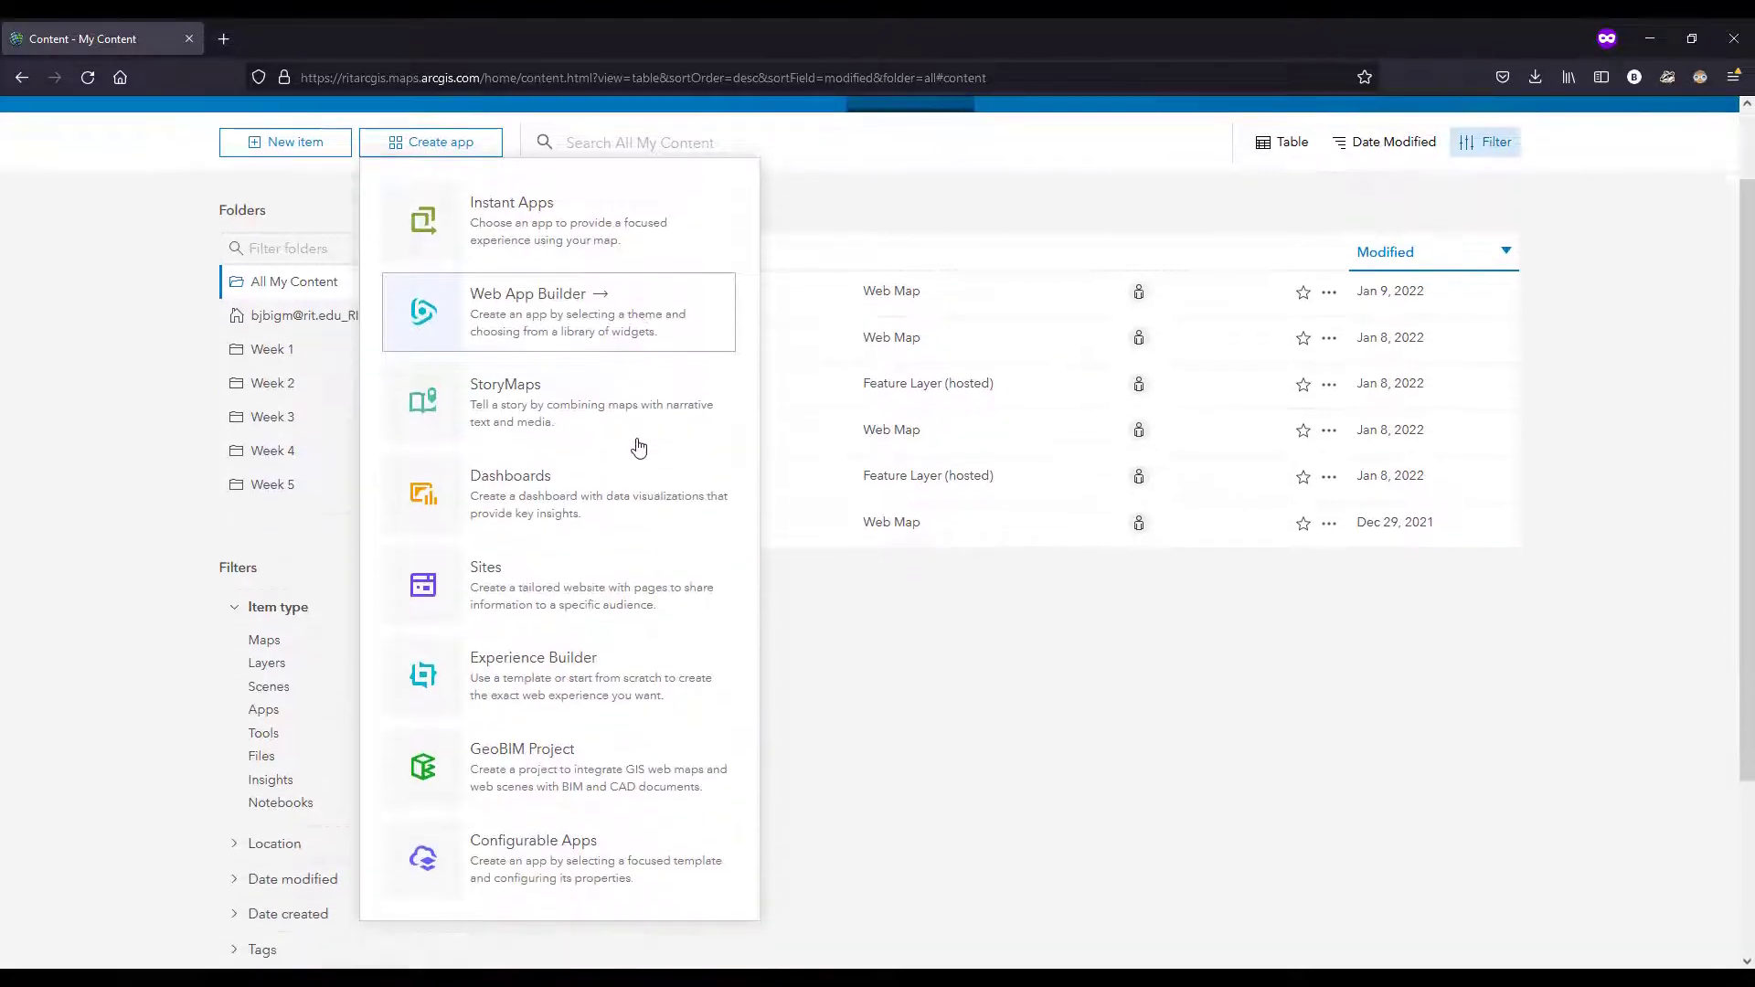
{"action": "left_click", "coordinate": [632, 231]}
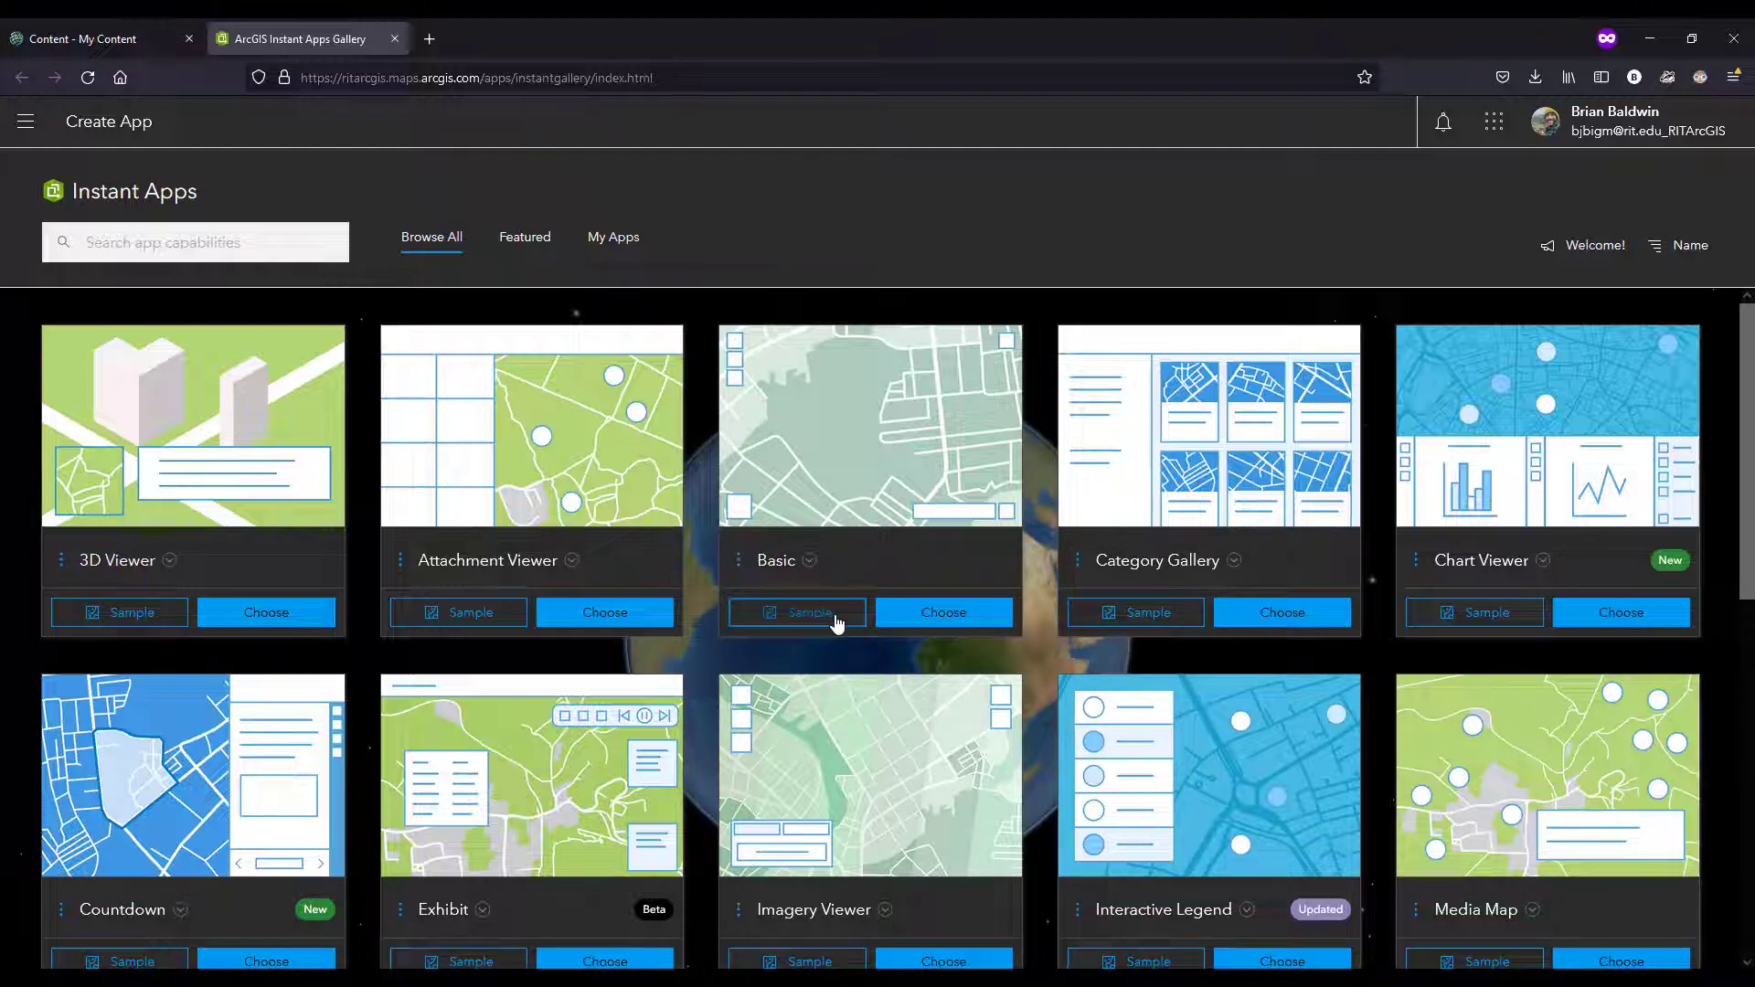
{"action": "left_click", "coordinate": [811, 562]}
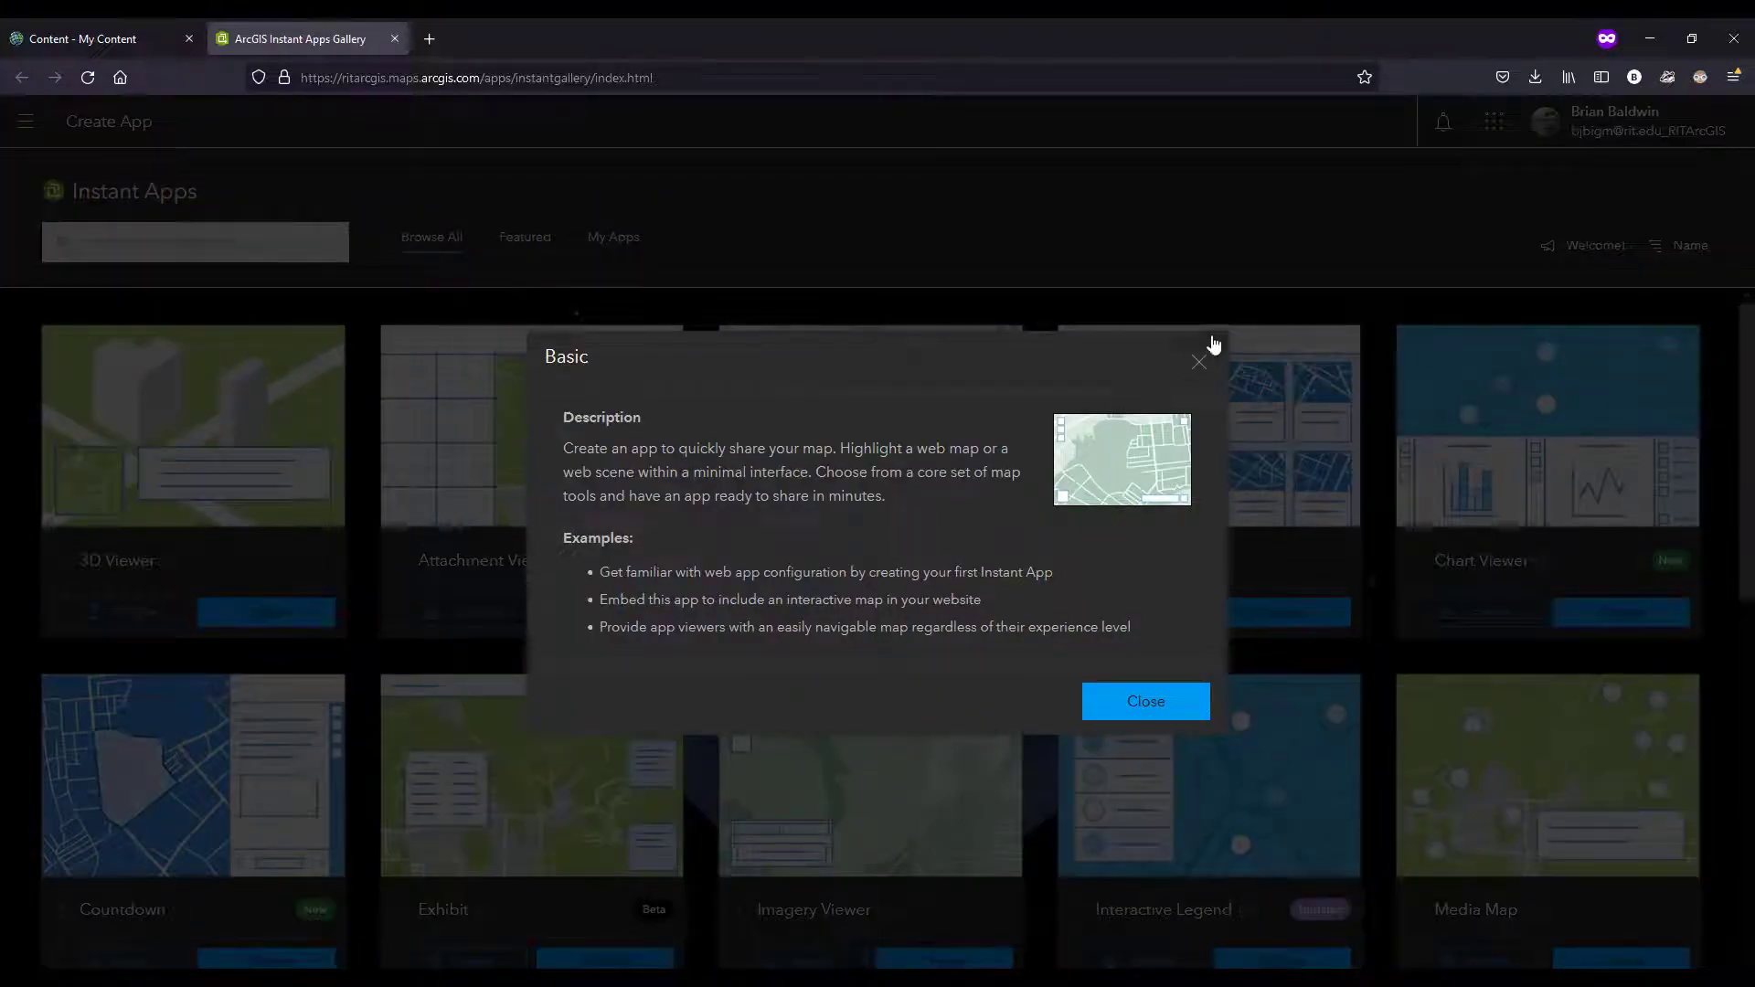
{"action": "left_click", "coordinate": [1199, 366]}
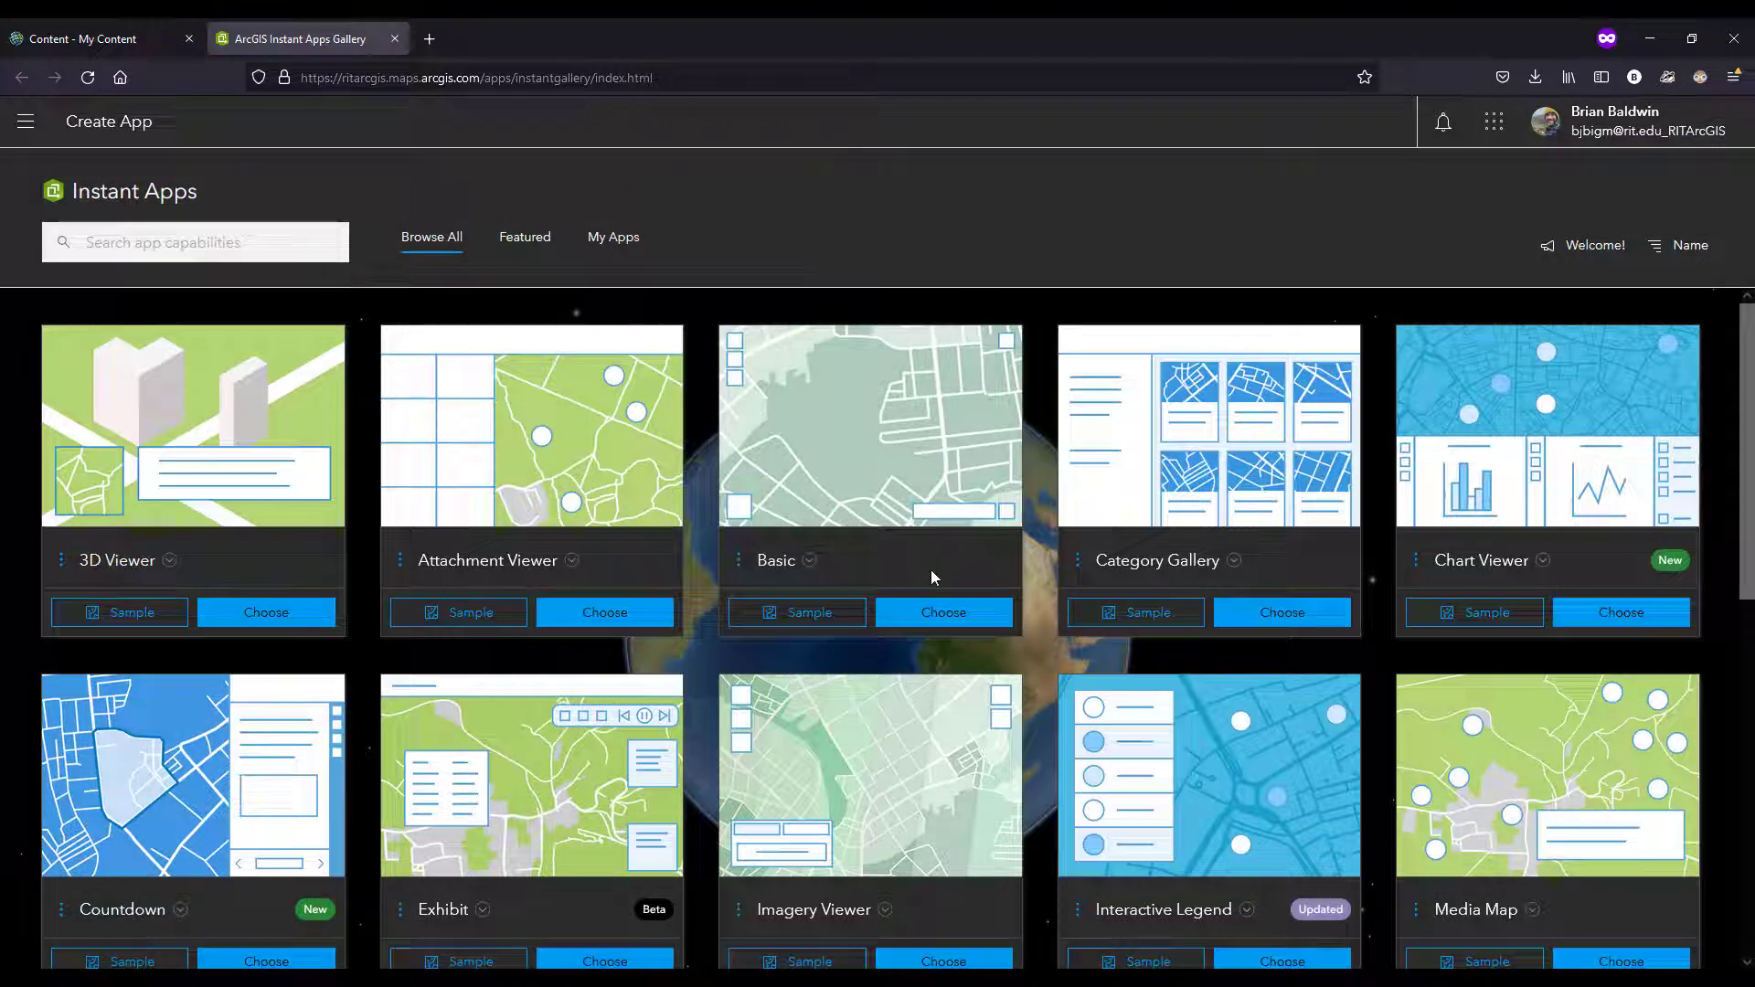
Step: Create a Basic instant app titled "FL Hurricane Tracks App" with the tag "FL app"
{"action": "left_click", "coordinate": [936, 621]}
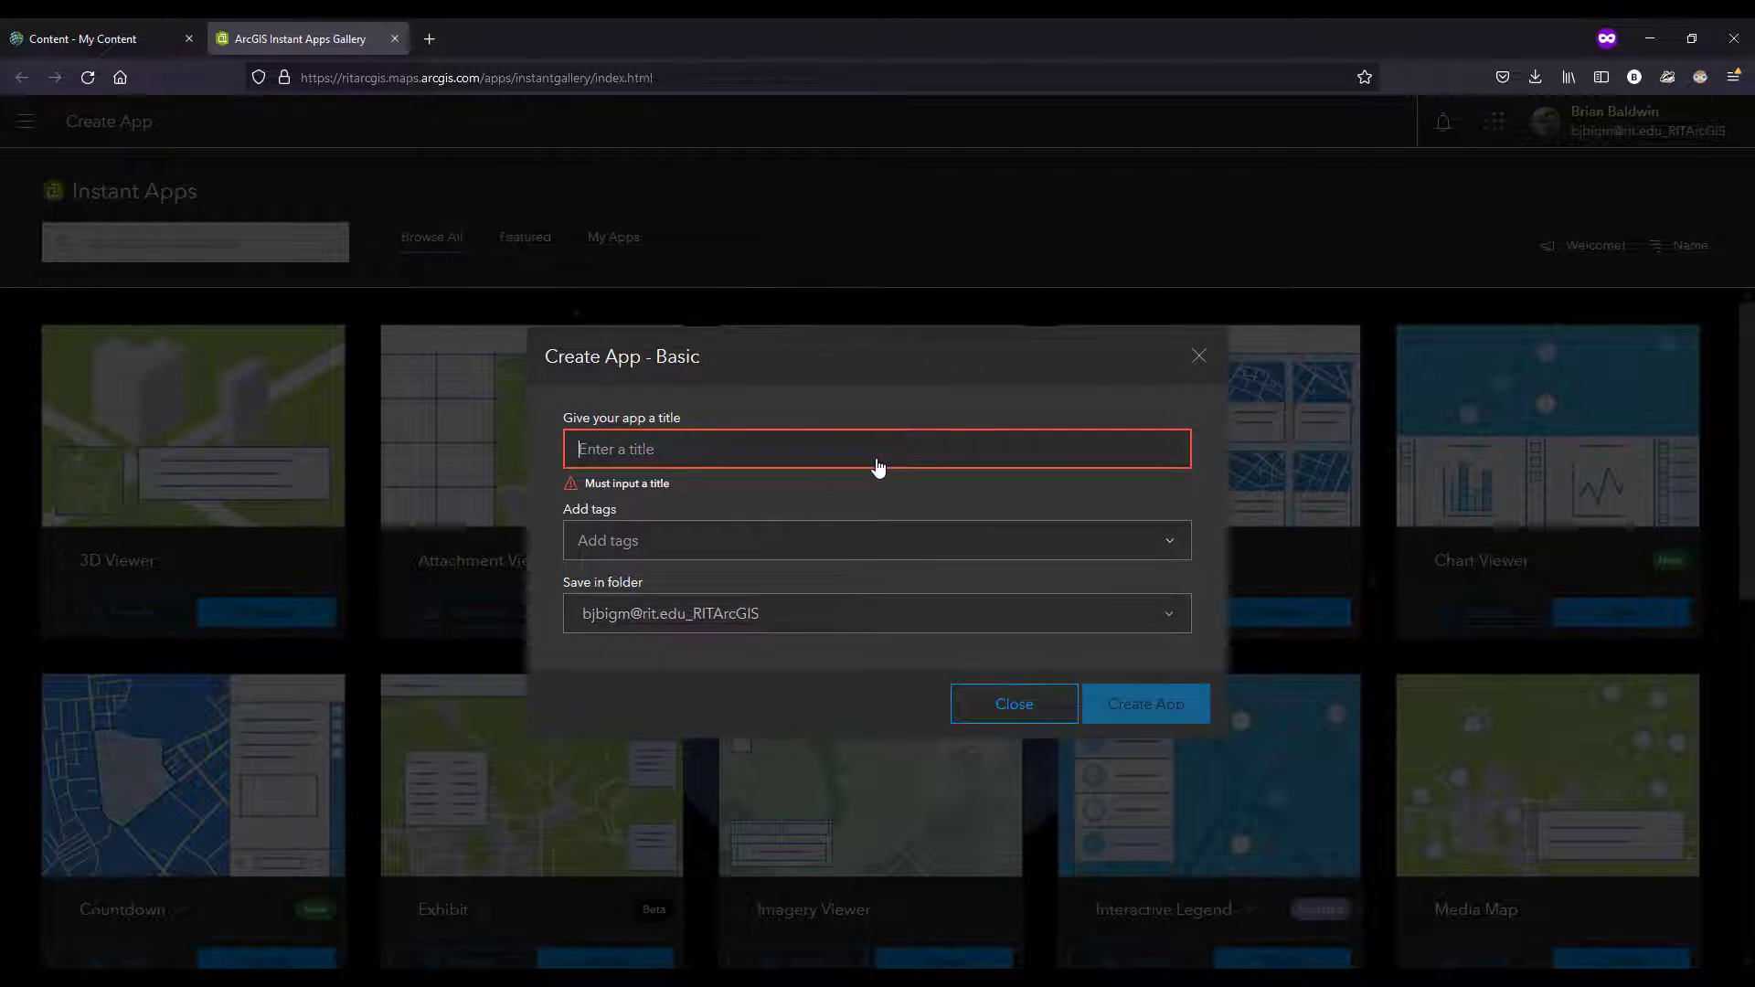
{"action": "type", "text": "FL "}
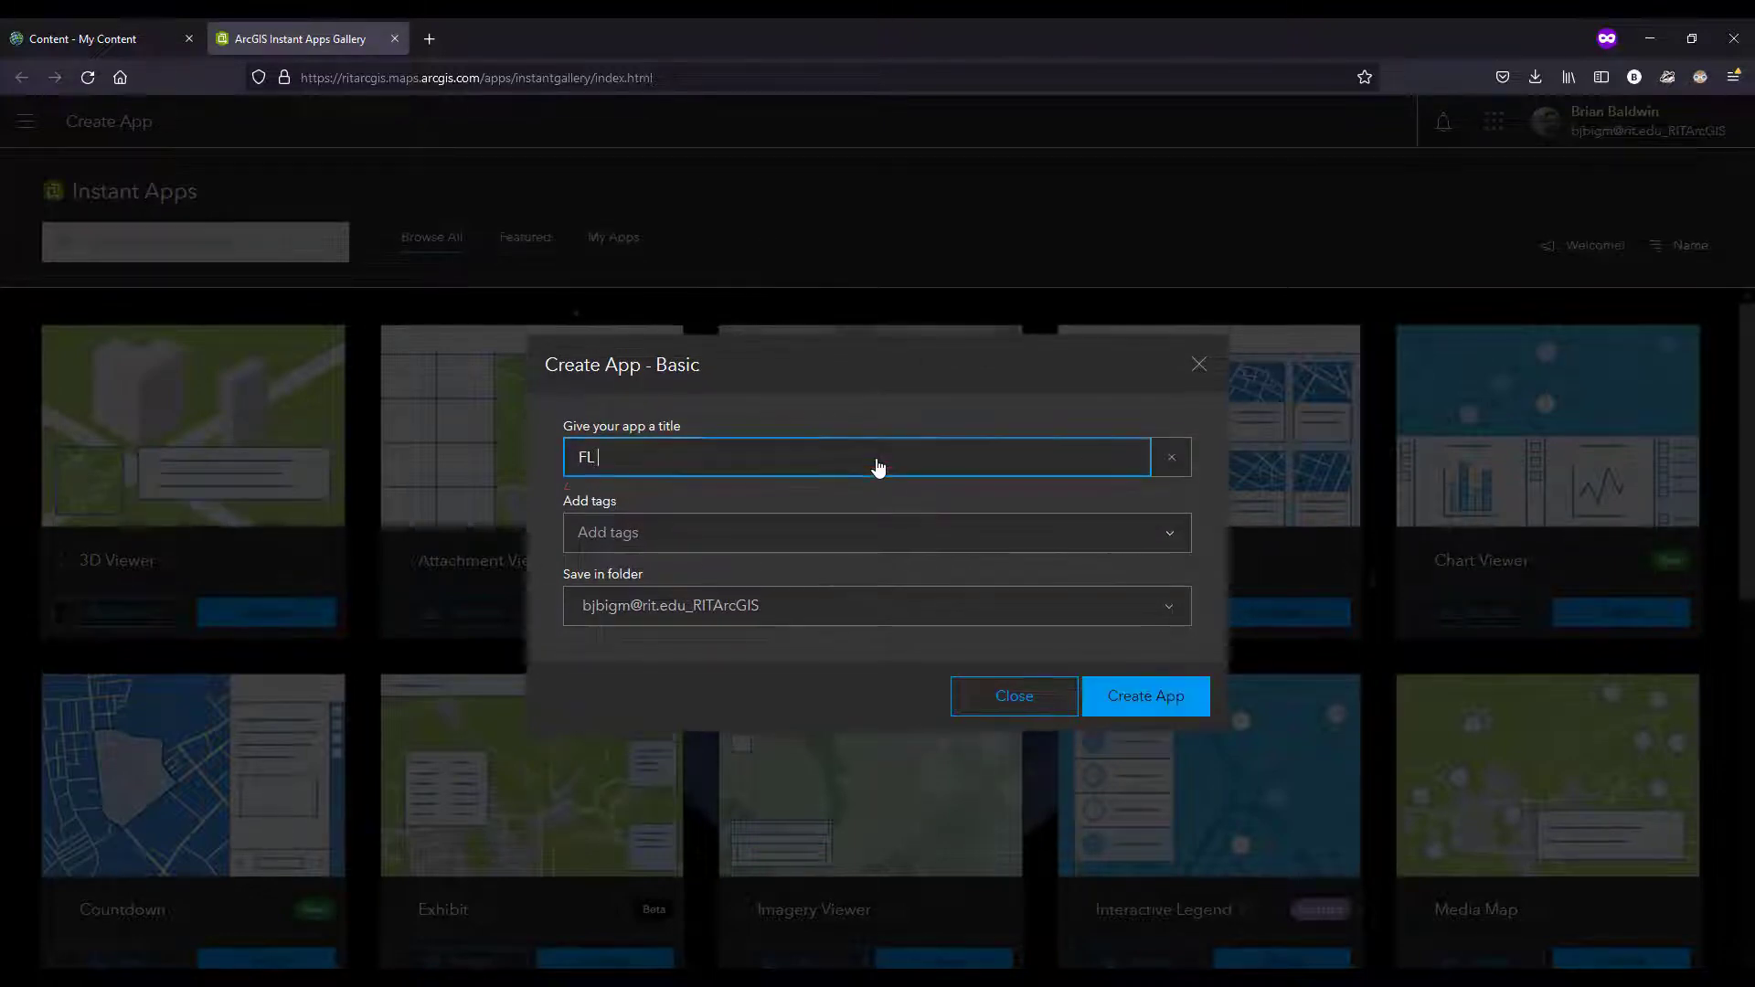
{"action": "type", "text": "Hurricane Tr"}
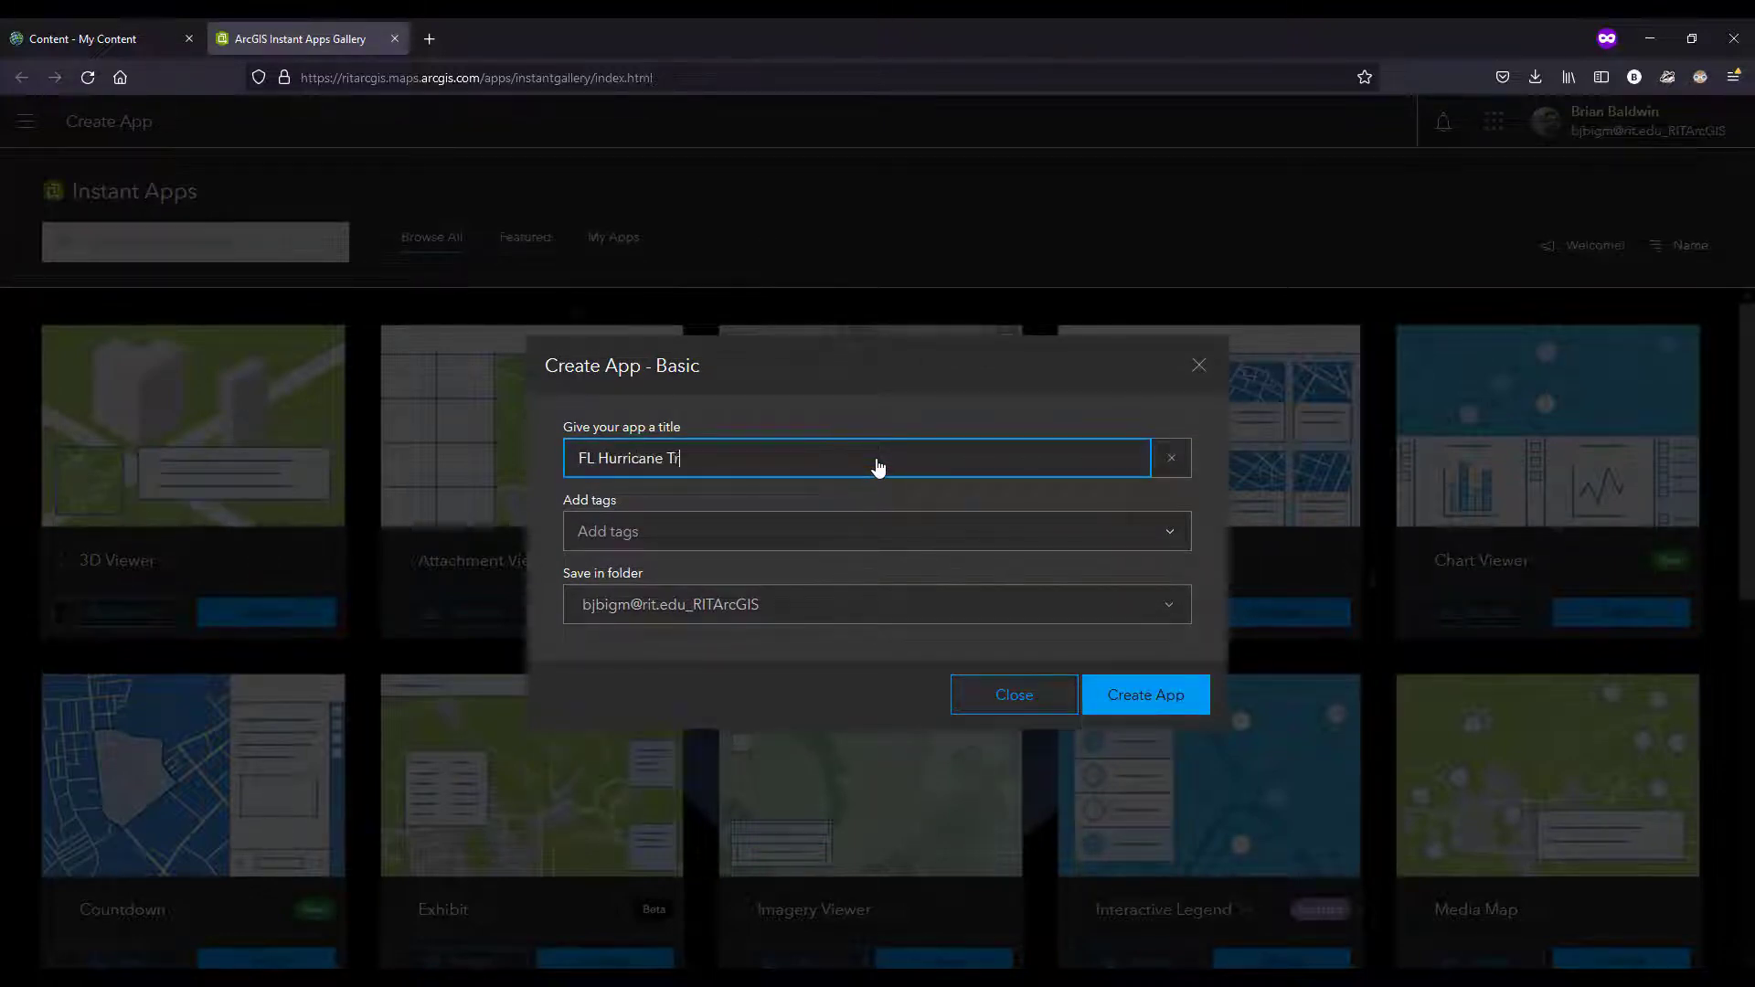
{"action": "type", "text": "acks App"}
{"action": "key", "text": "Tab"}
{"action": "key", "text": "Tab"}
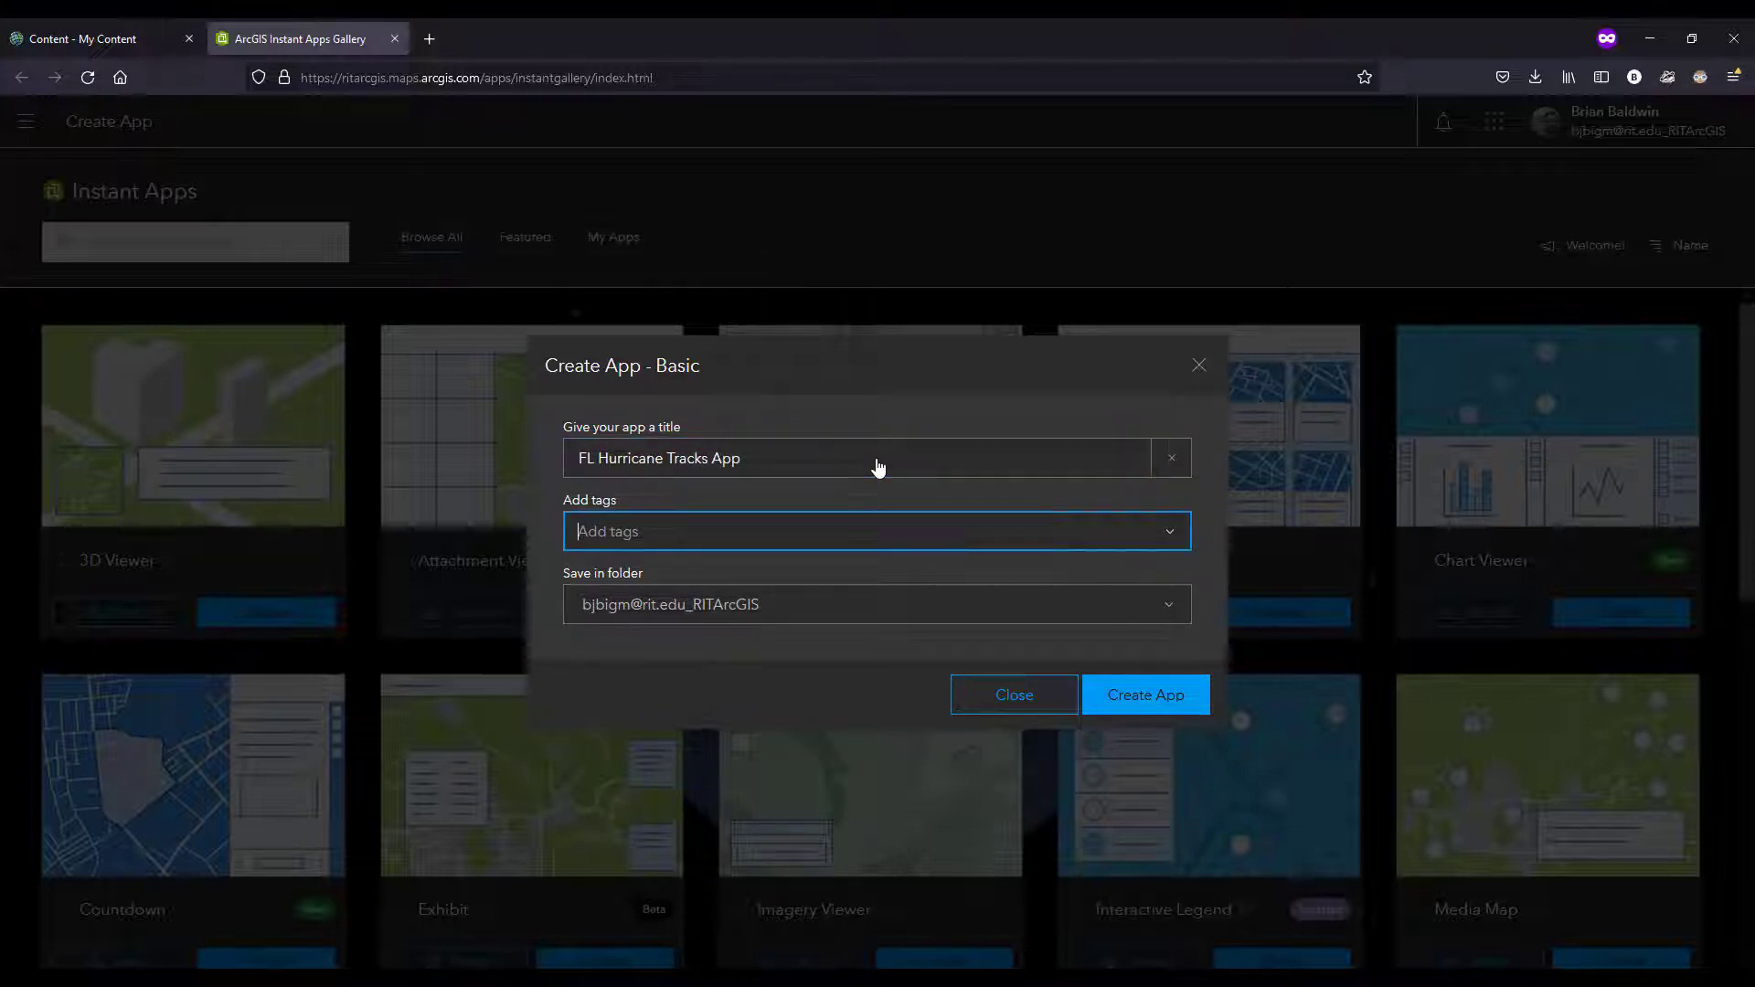
{"action": "type", "text": "FL app"}
{"action": "key", "text": "Return"}
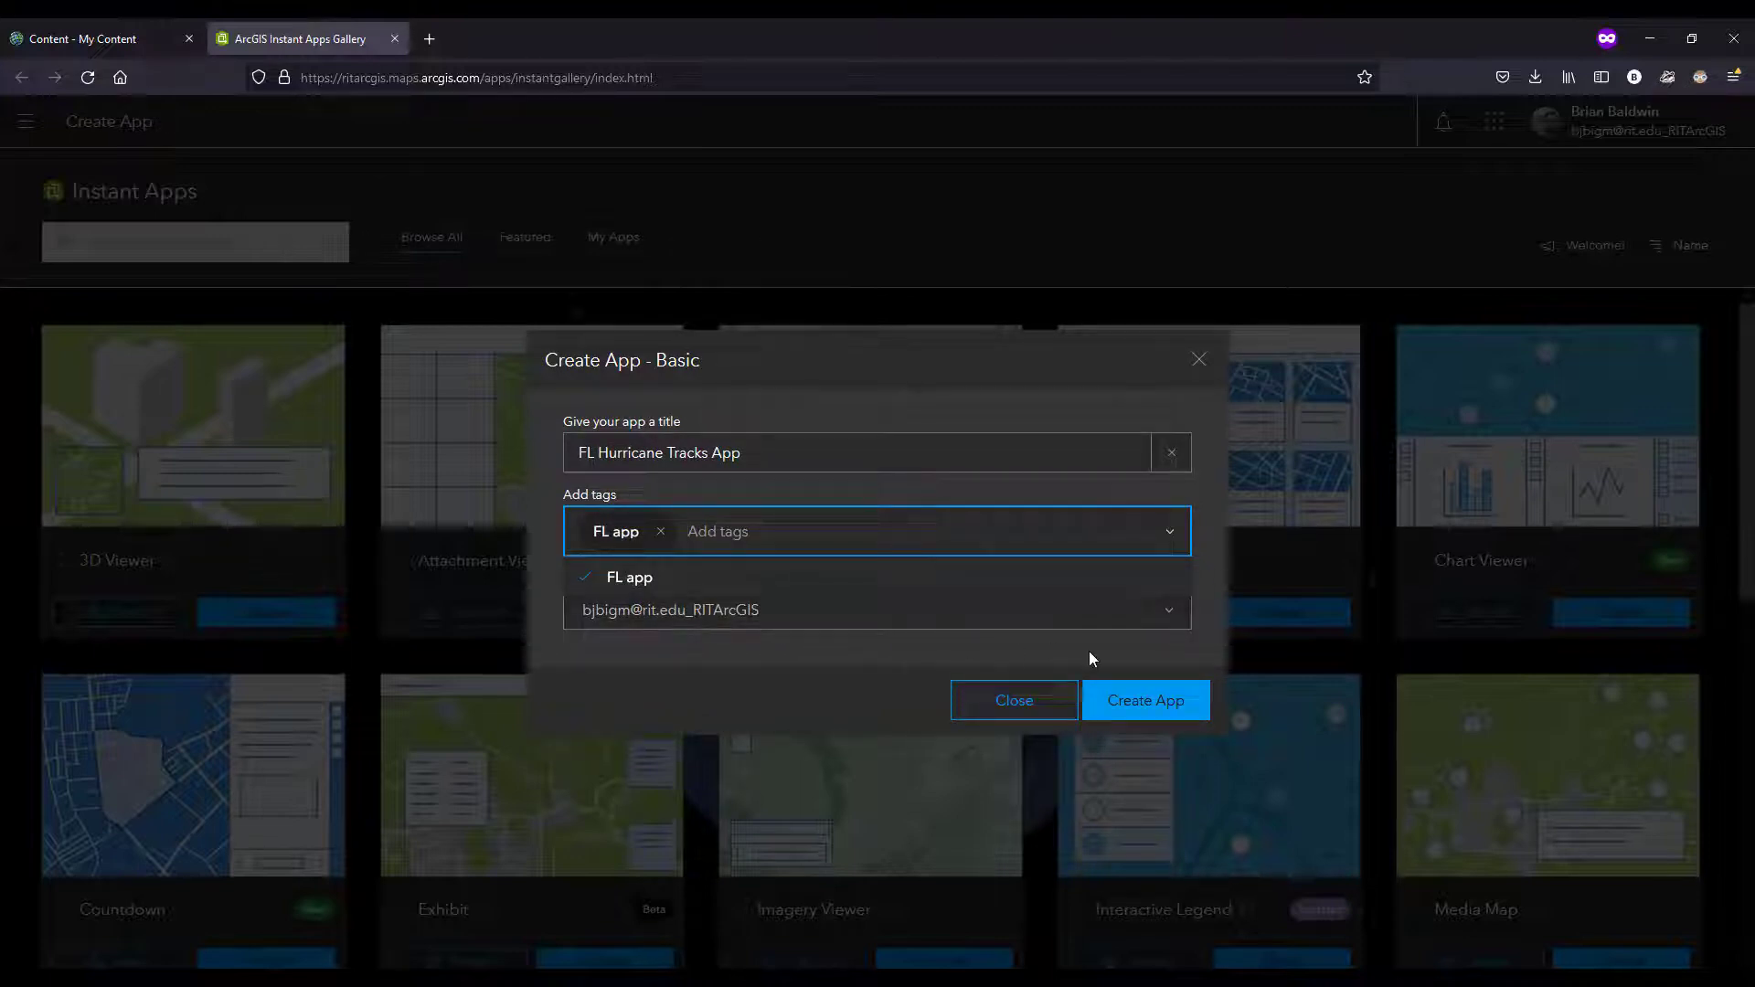
{"action": "left_click", "coordinate": [1143, 707]}
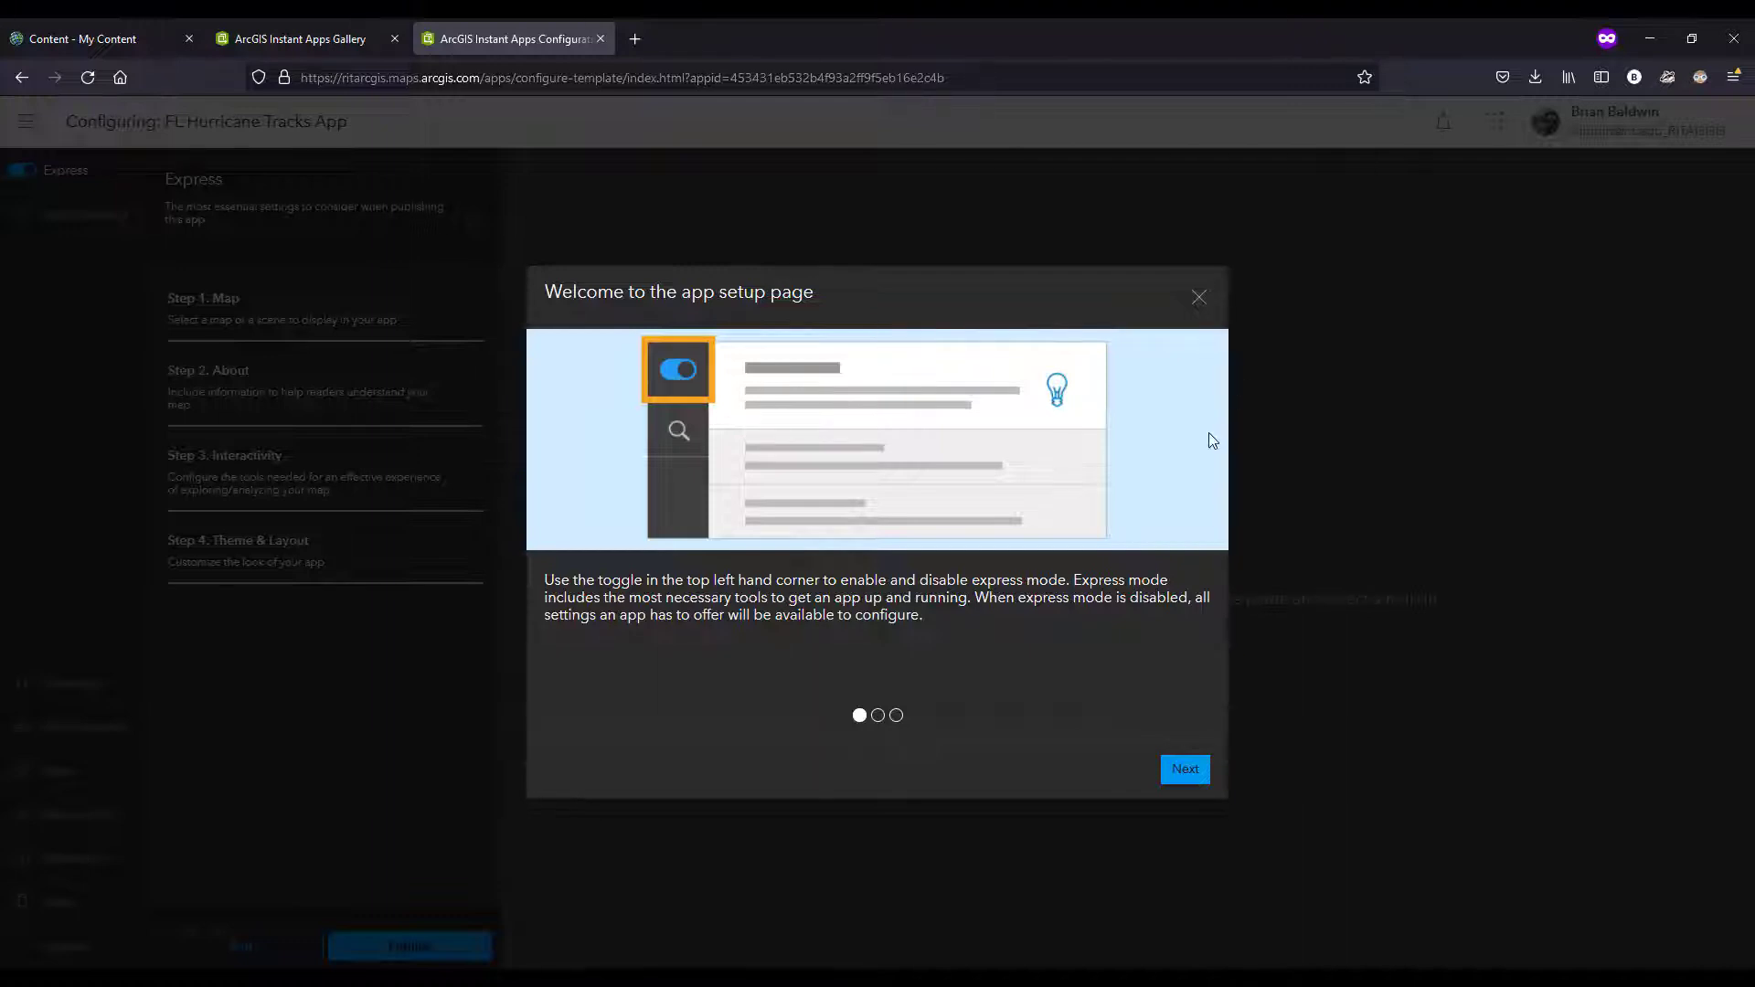
Step: Dismiss the setup welcome and choose the "Florida - historical hurricanes" web map as the app's map
{"action": "left_click", "coordinate": [1200, 299]}
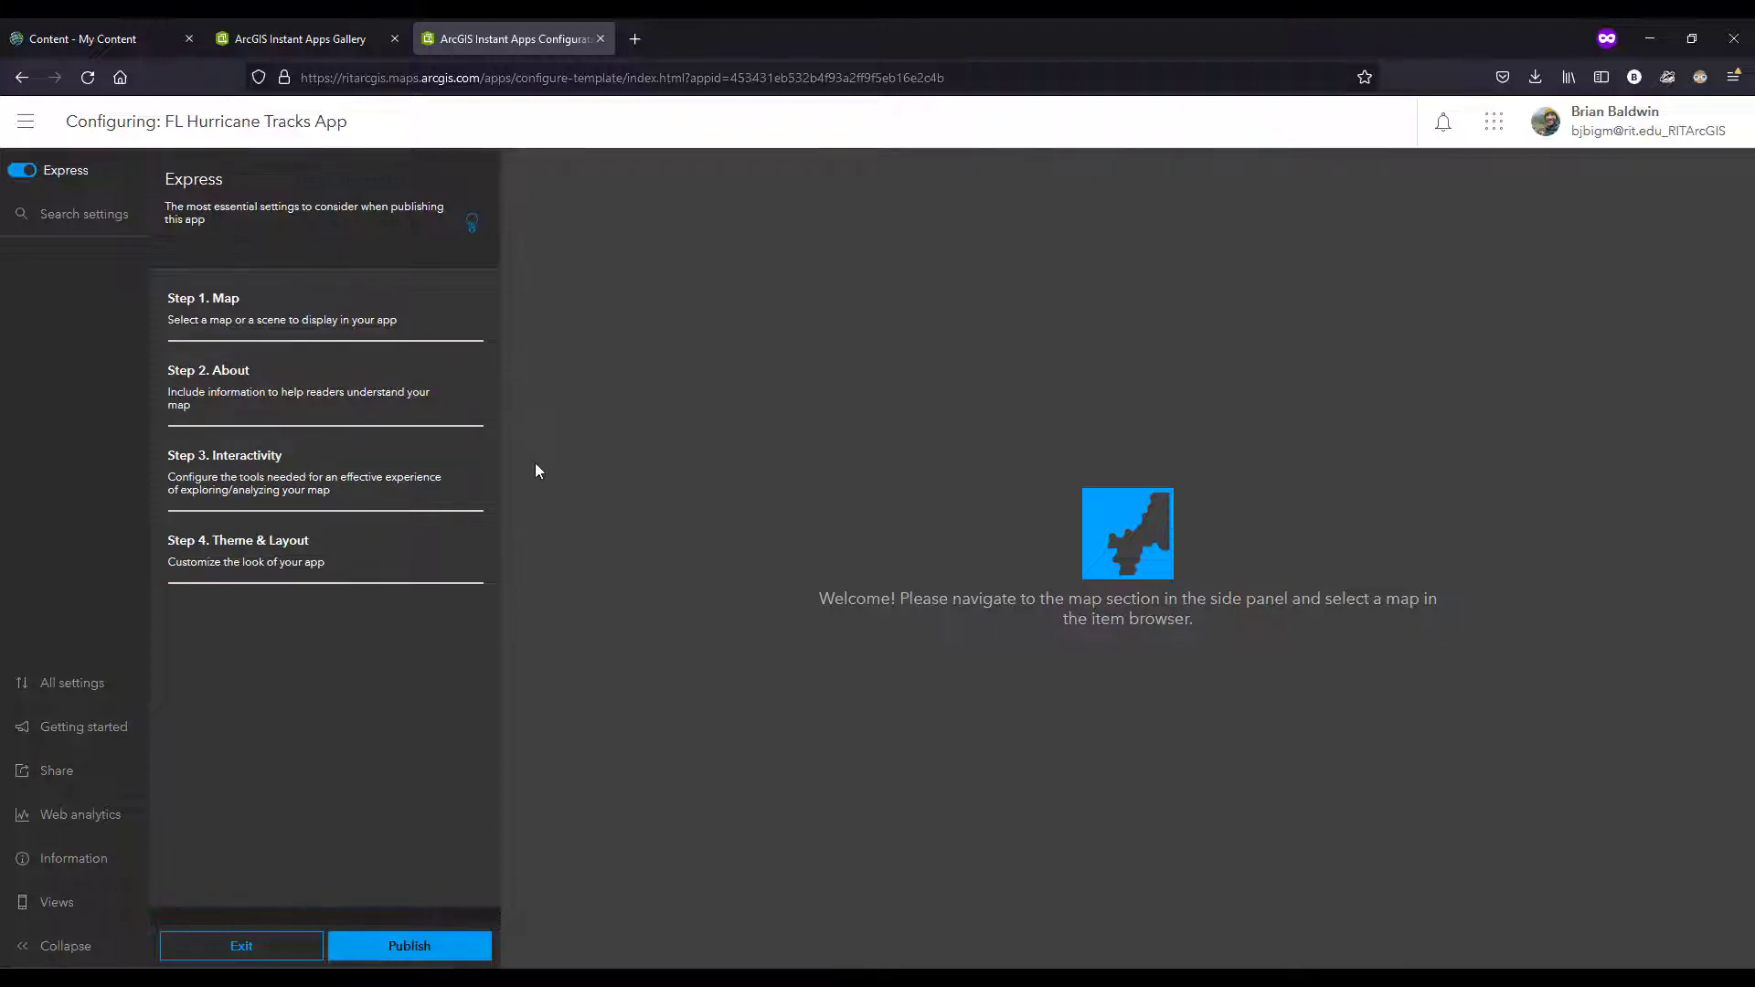
{"action": "left_click", "coordinate": [425, 312]}
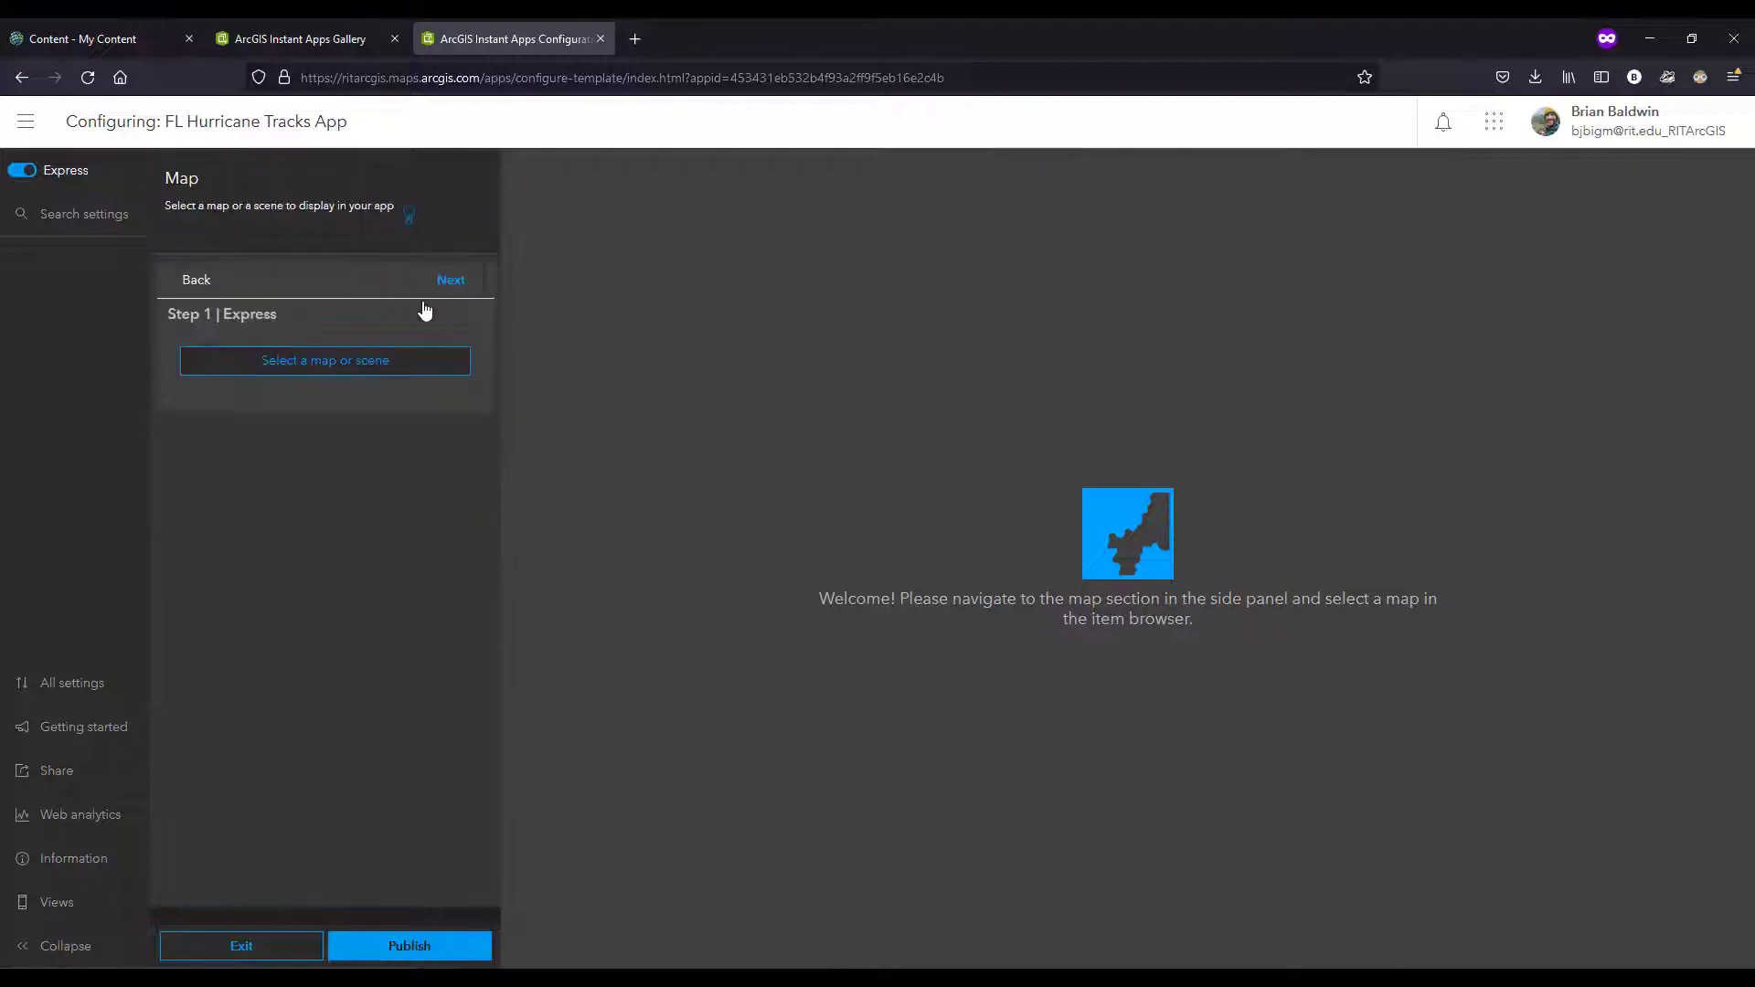
{"action": "left_click", "coordinate": [331, 370]}
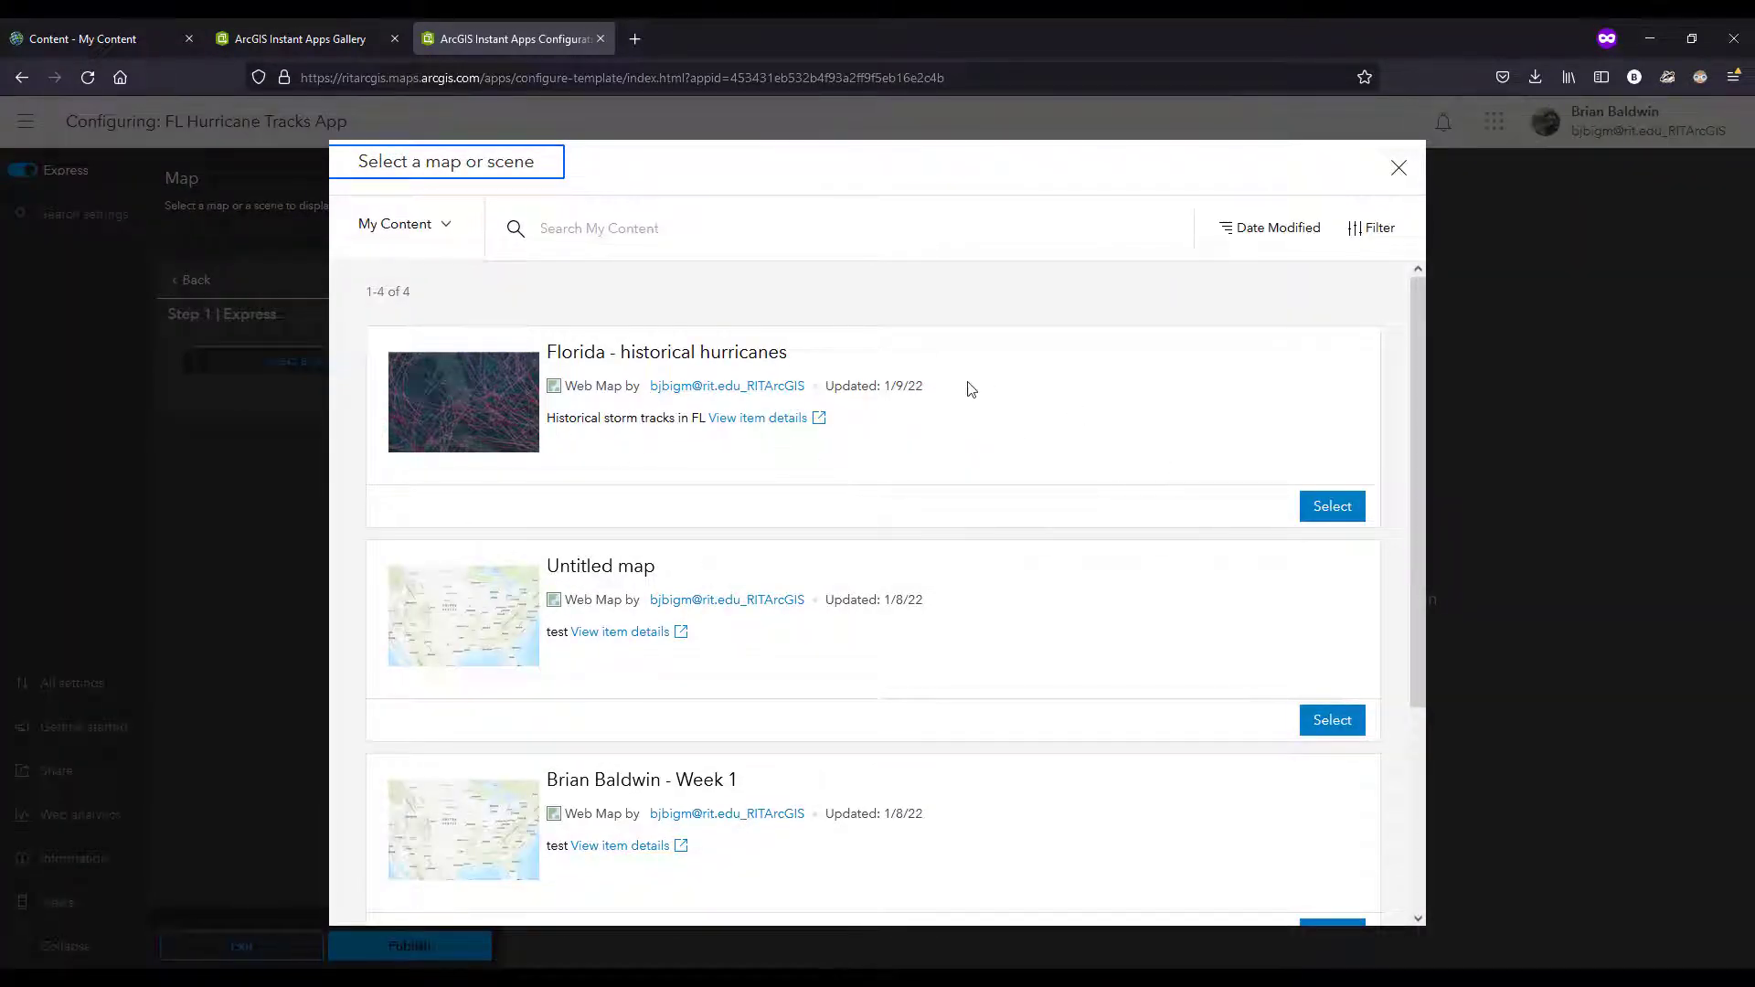
{"action": "left_click", "coordinate": [1332, 507]}
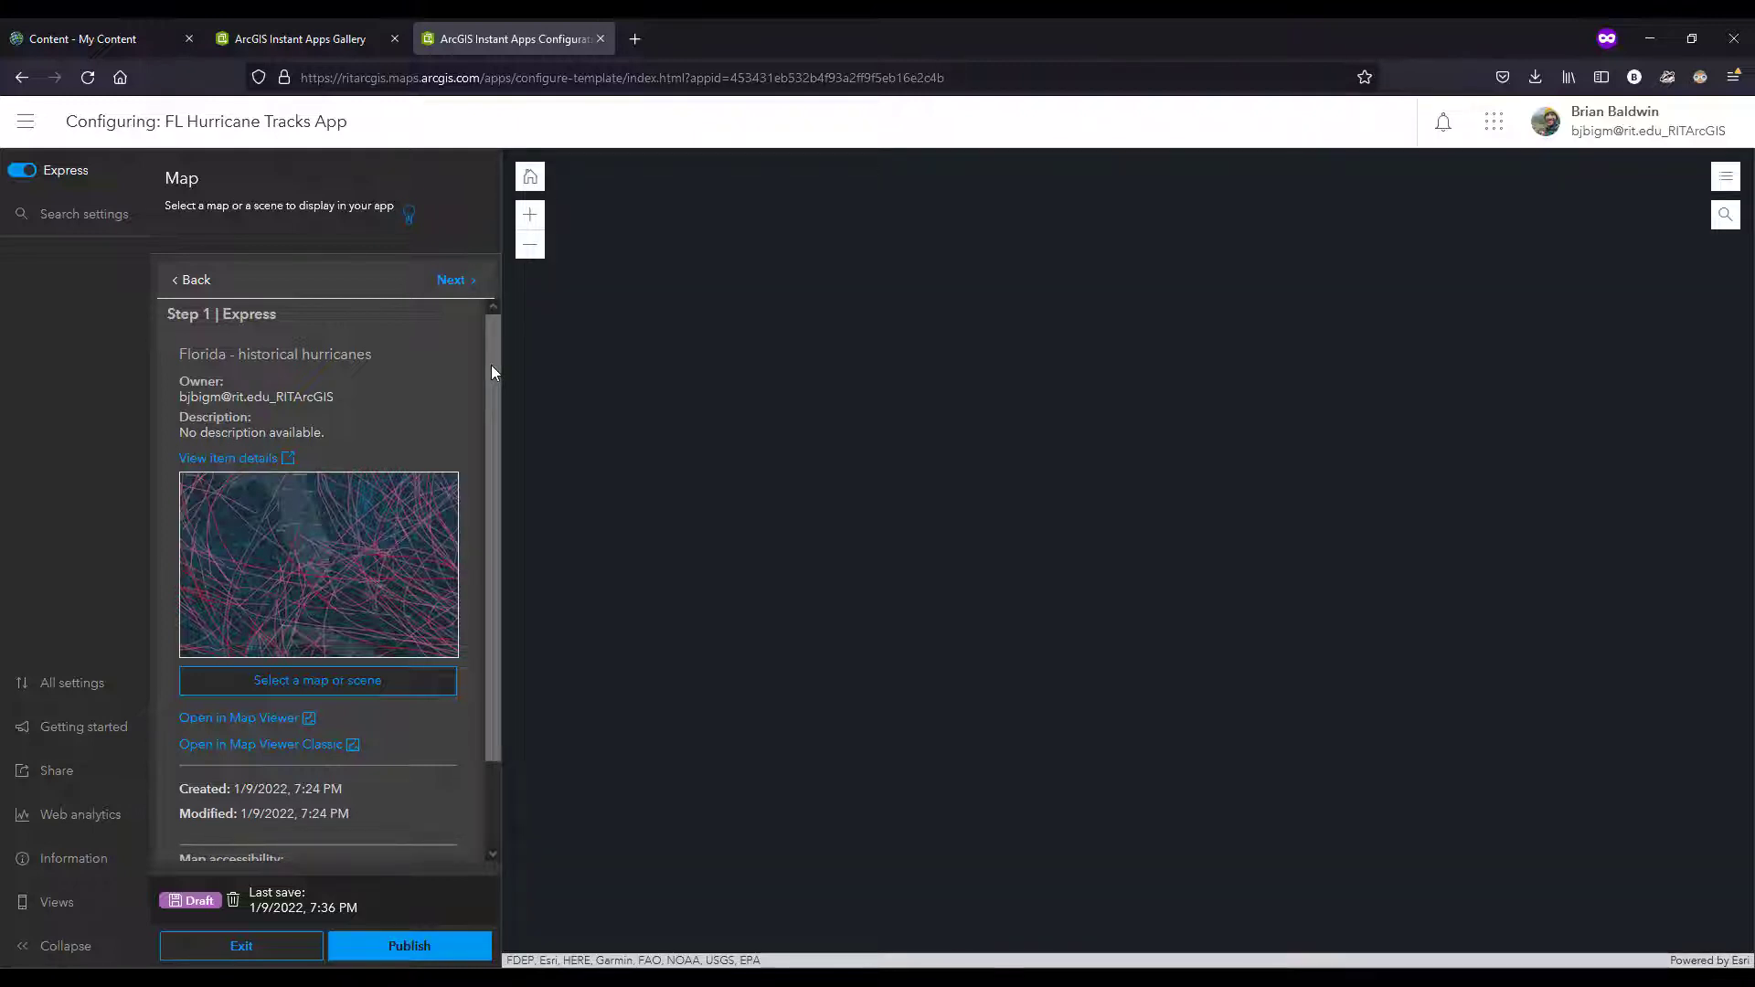
{"action": "mouse_move", "coordinate": [491, 373]}
{"action": "left_mouse_down"}
{"action": "mouse_move", "coordinate": [485, 452]}
{"action": "mouse_move", "coordinate": [498, 355]}
{"action": "left_mouse_up"}
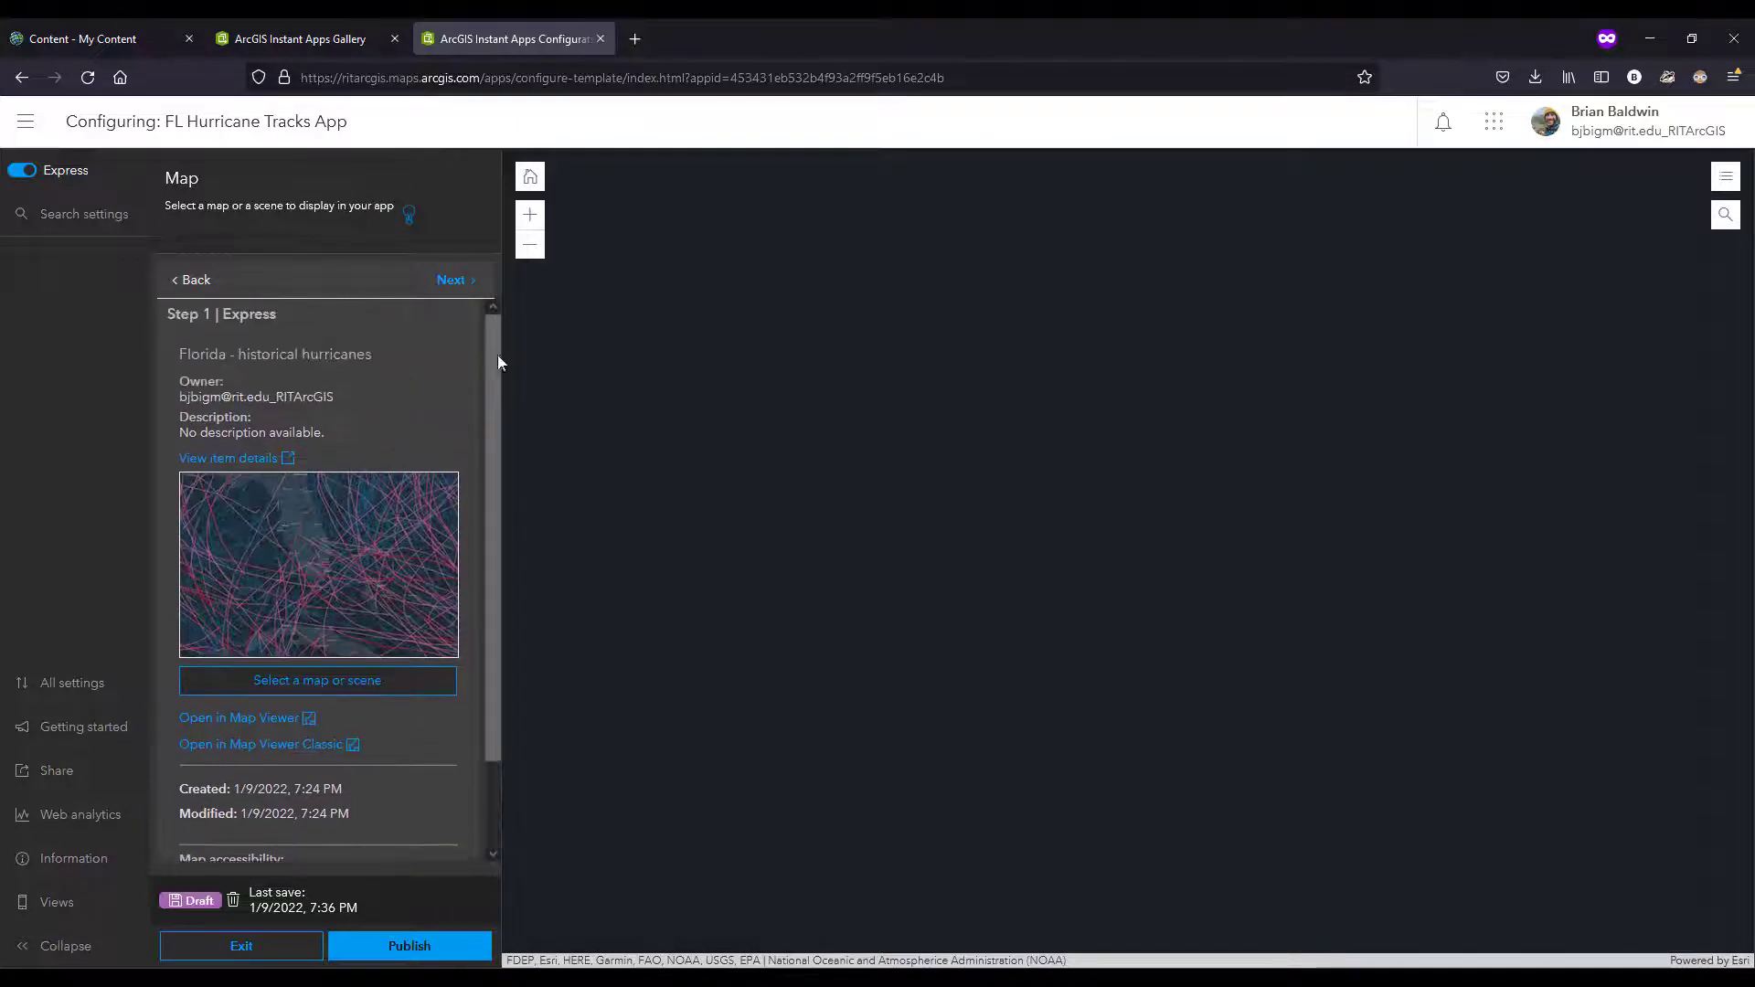
Step: Keep the legend on and enable Disable scroll and Screenshot in the app's interactivity settings
{"action": "left_click", "coordinate": [452, 282]}
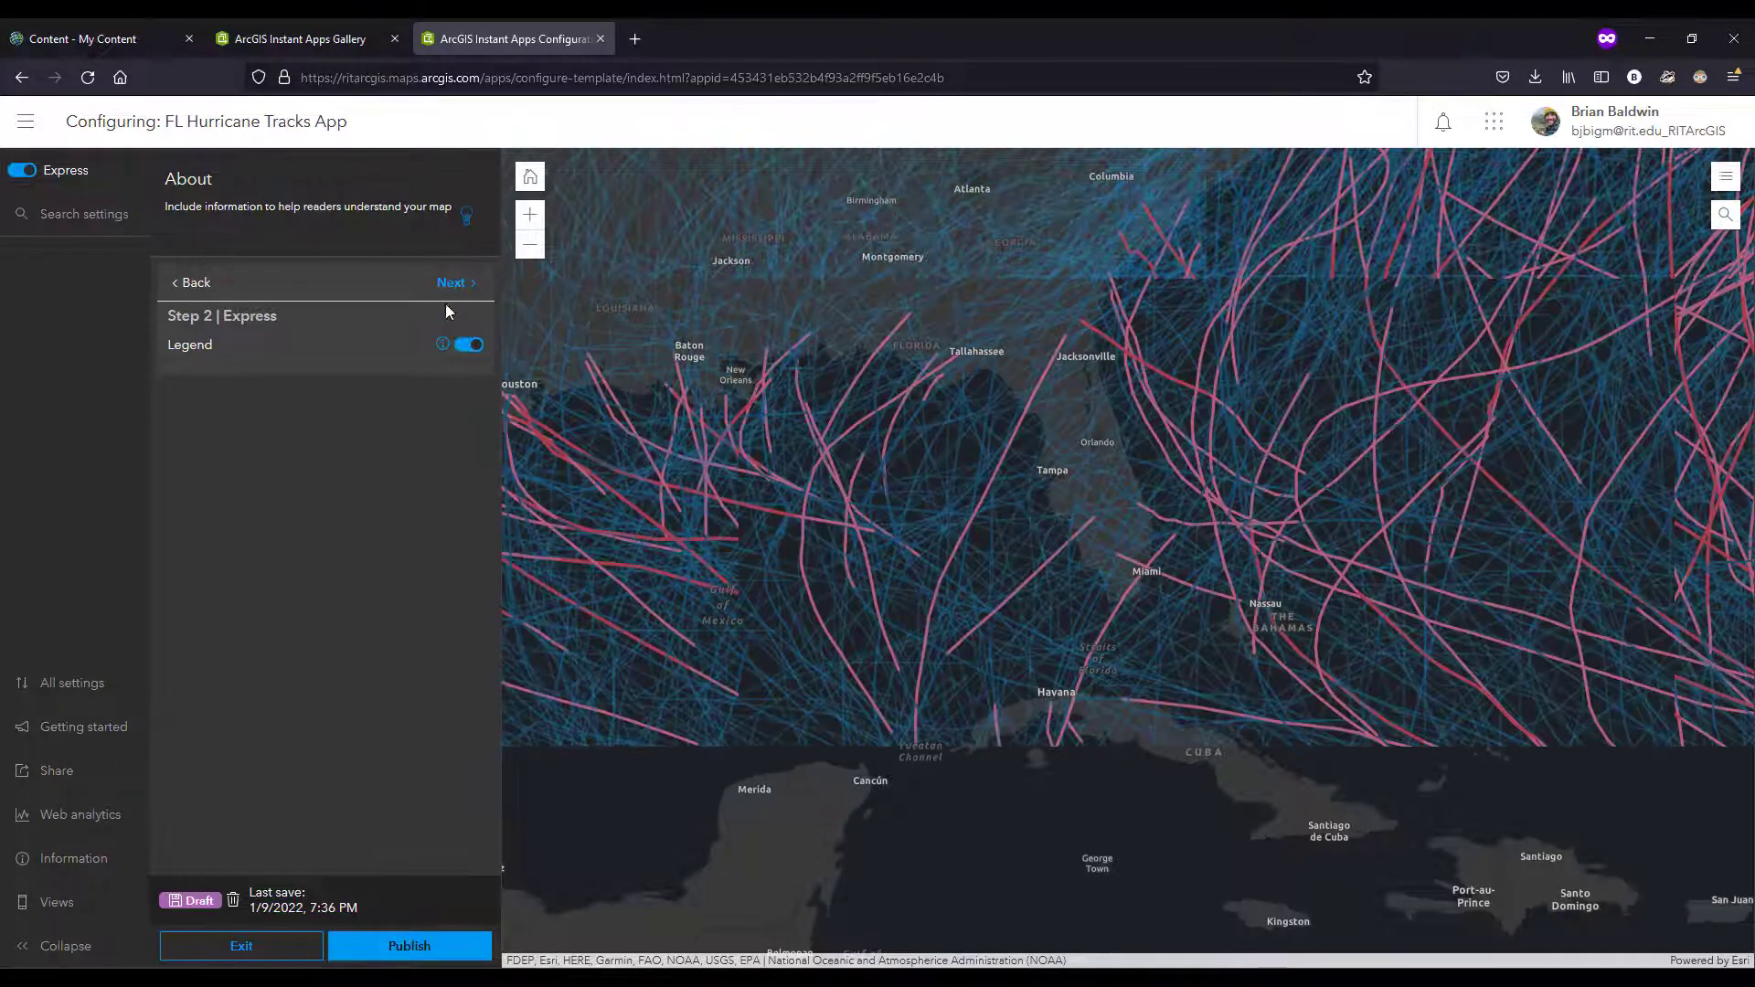
{"action": "left_click", "coordinate": [451, 285]}
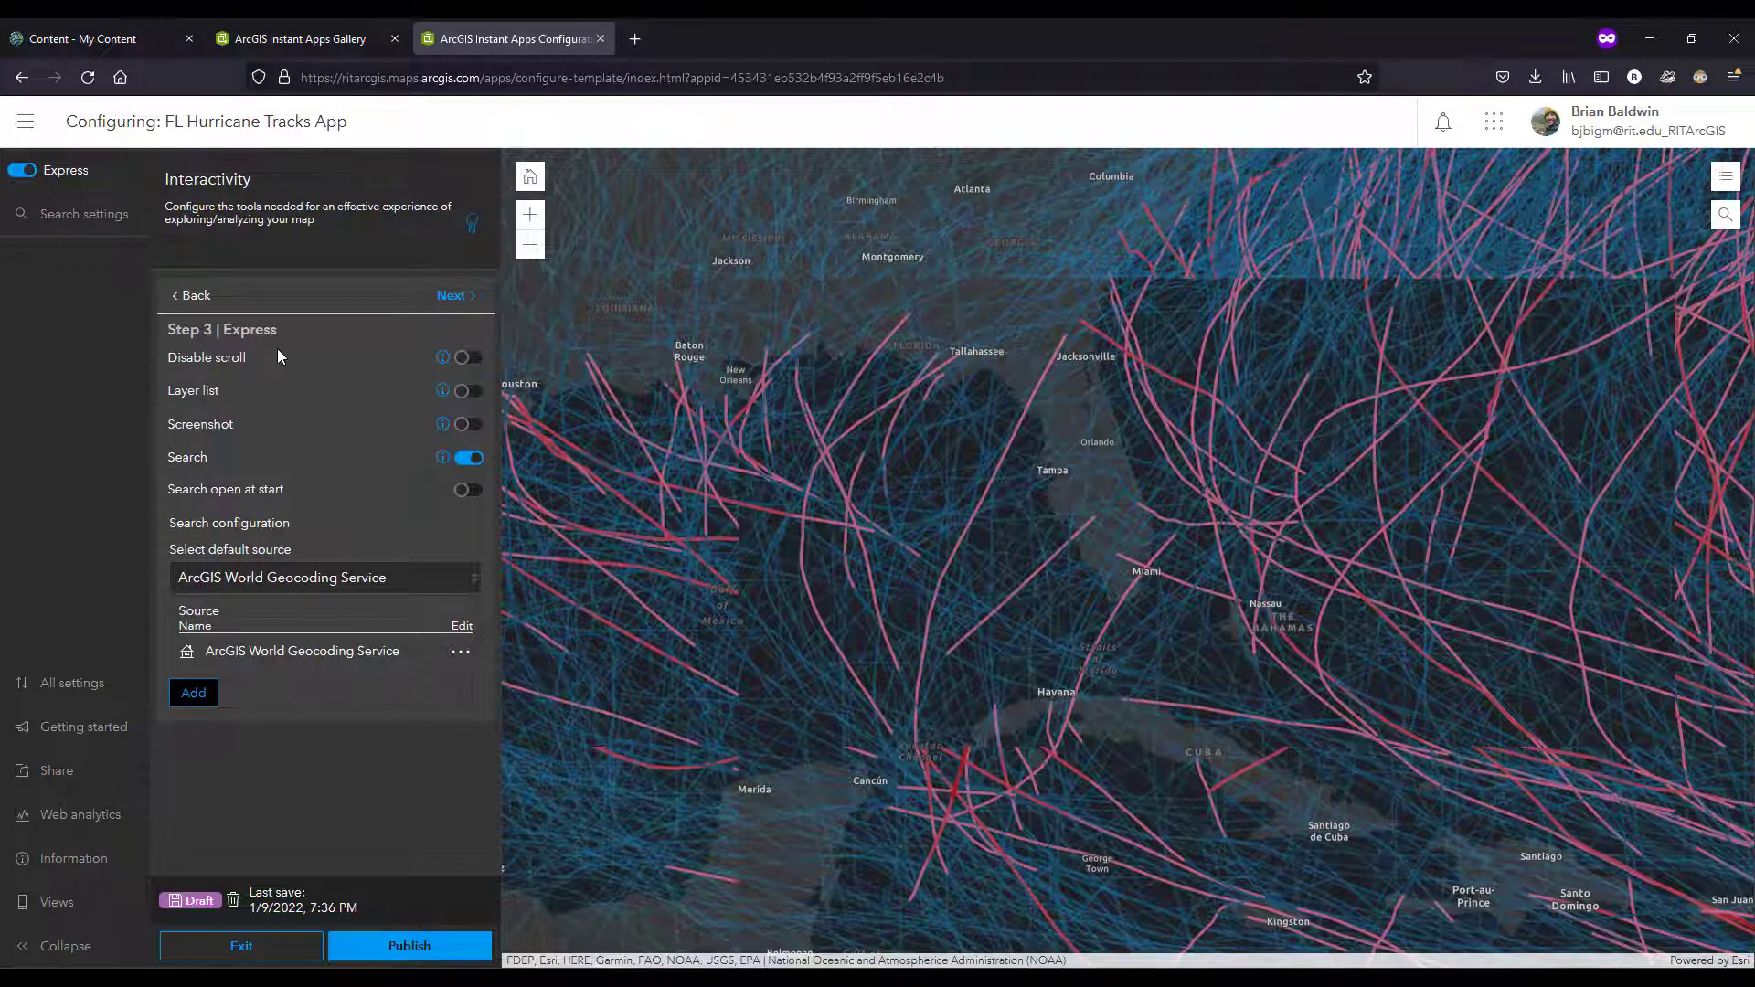
{"action": "left_click", "coordinate": [472, 359]}
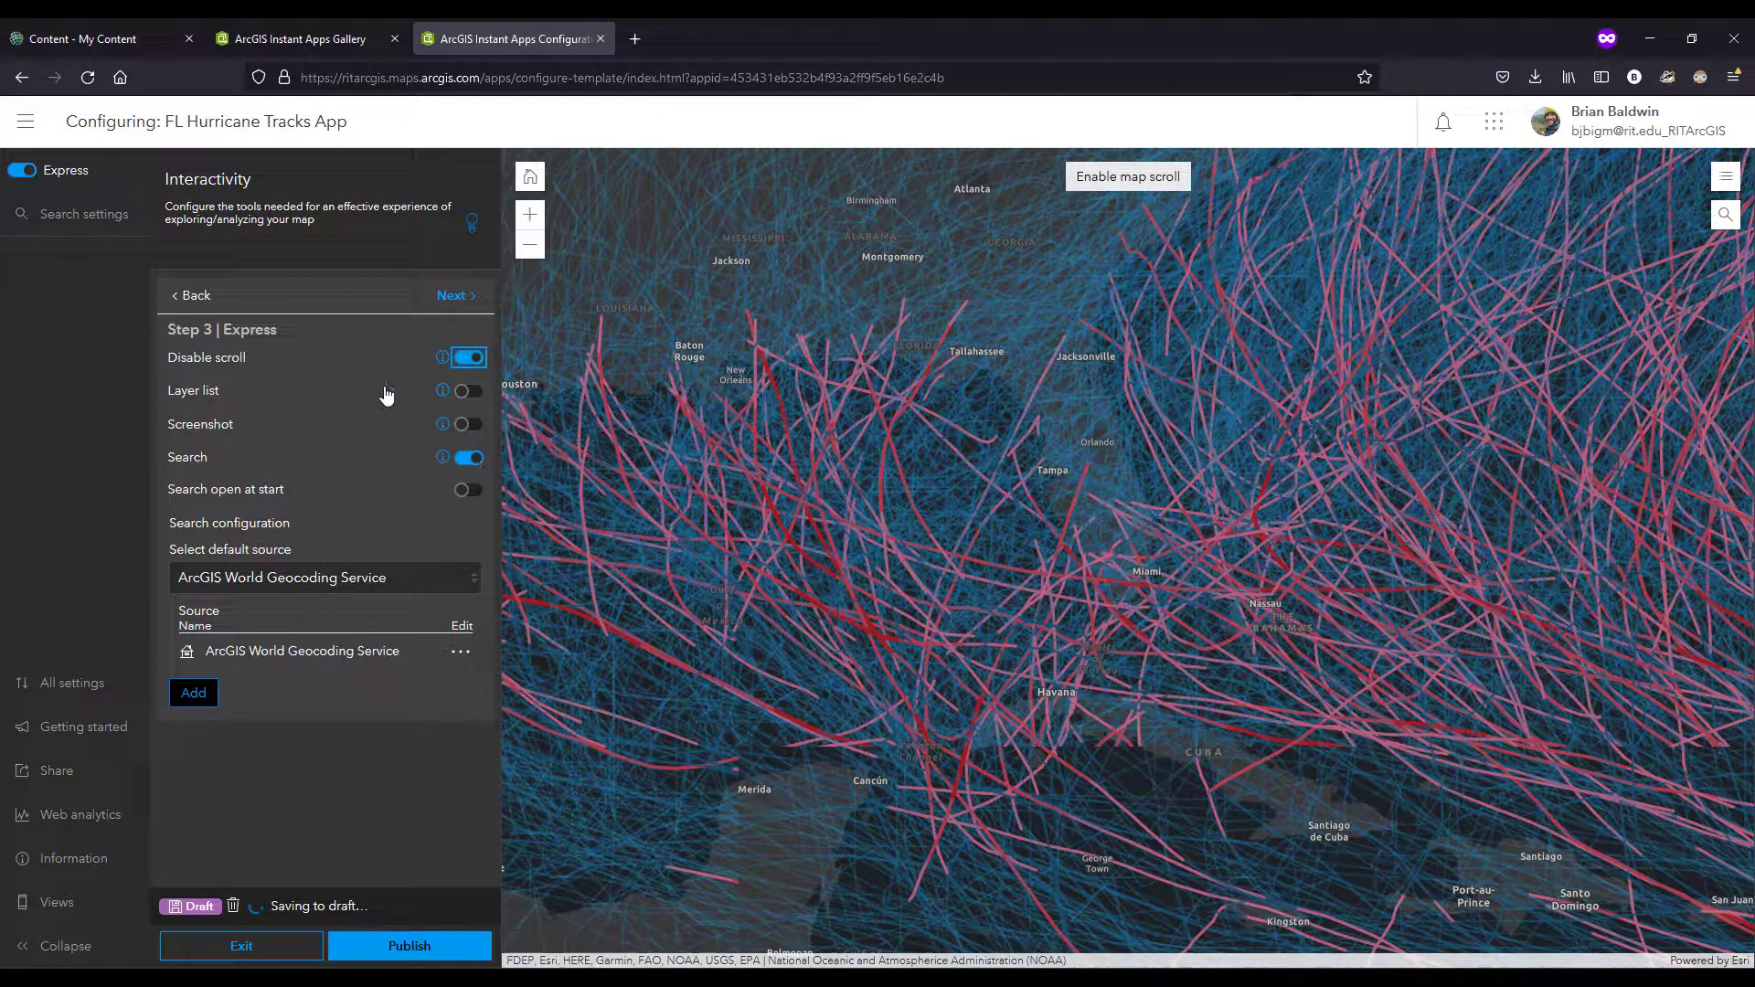
{"action": "left_click", "coordinate": [444, 428]}
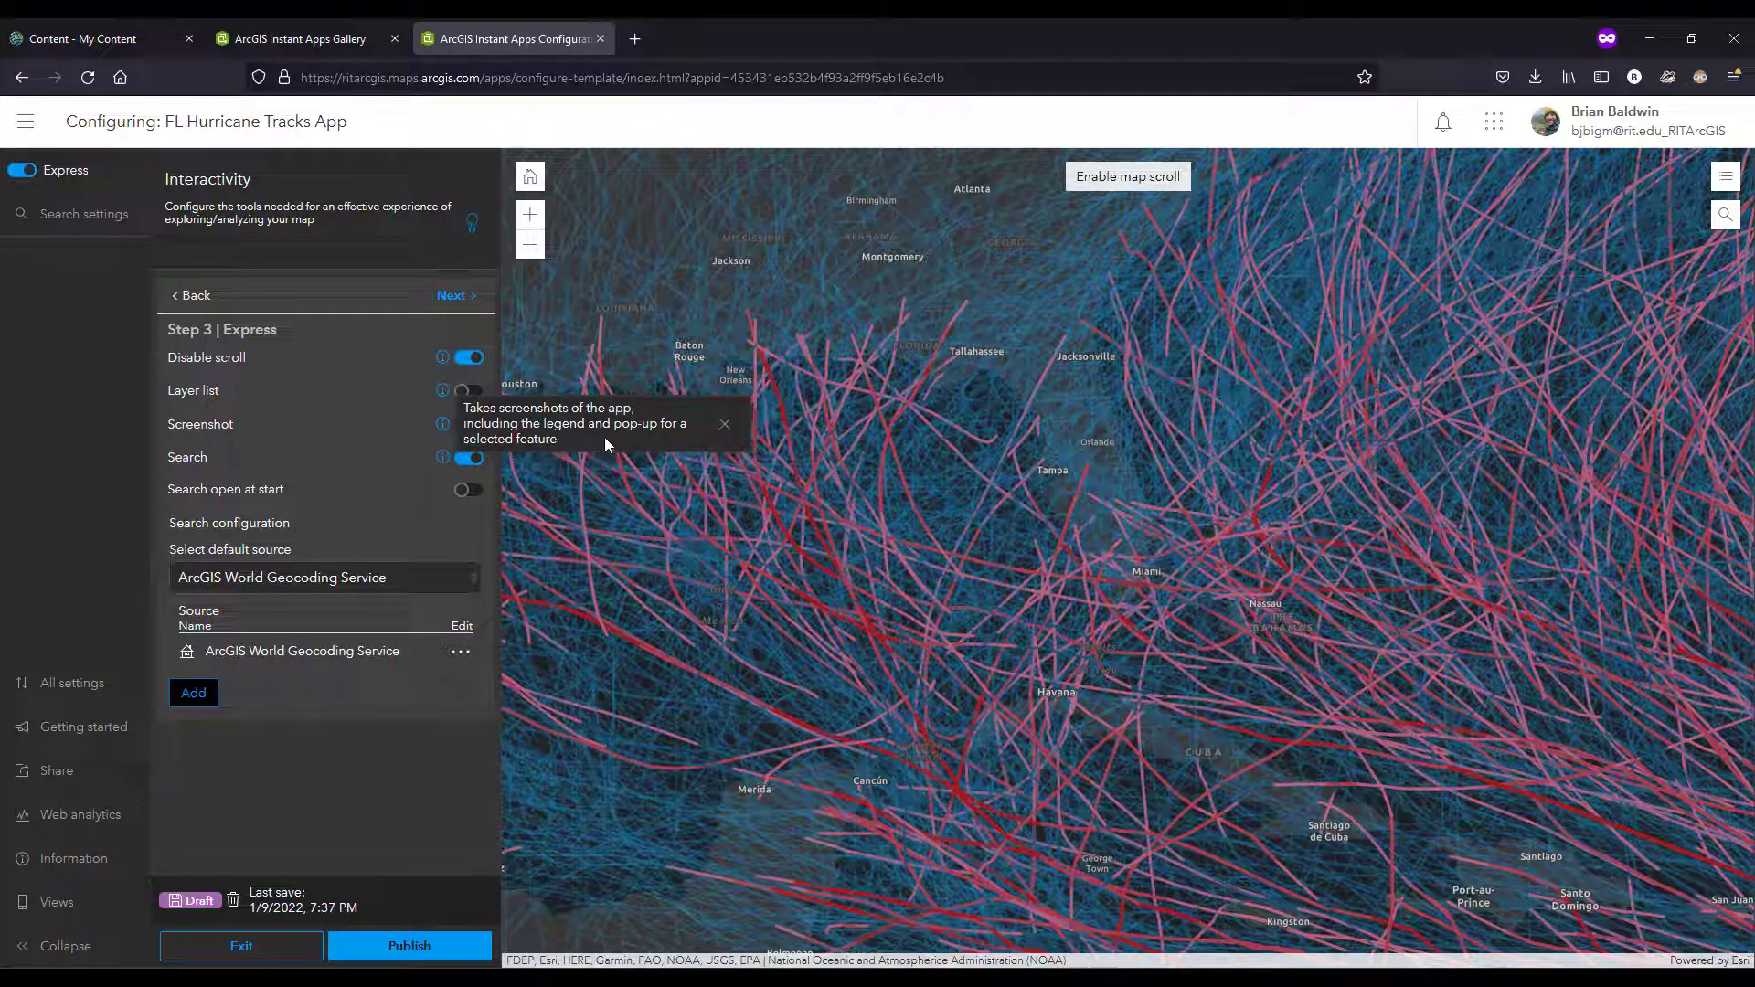
{"action": "left_click", "coordinate": [723, 427]}
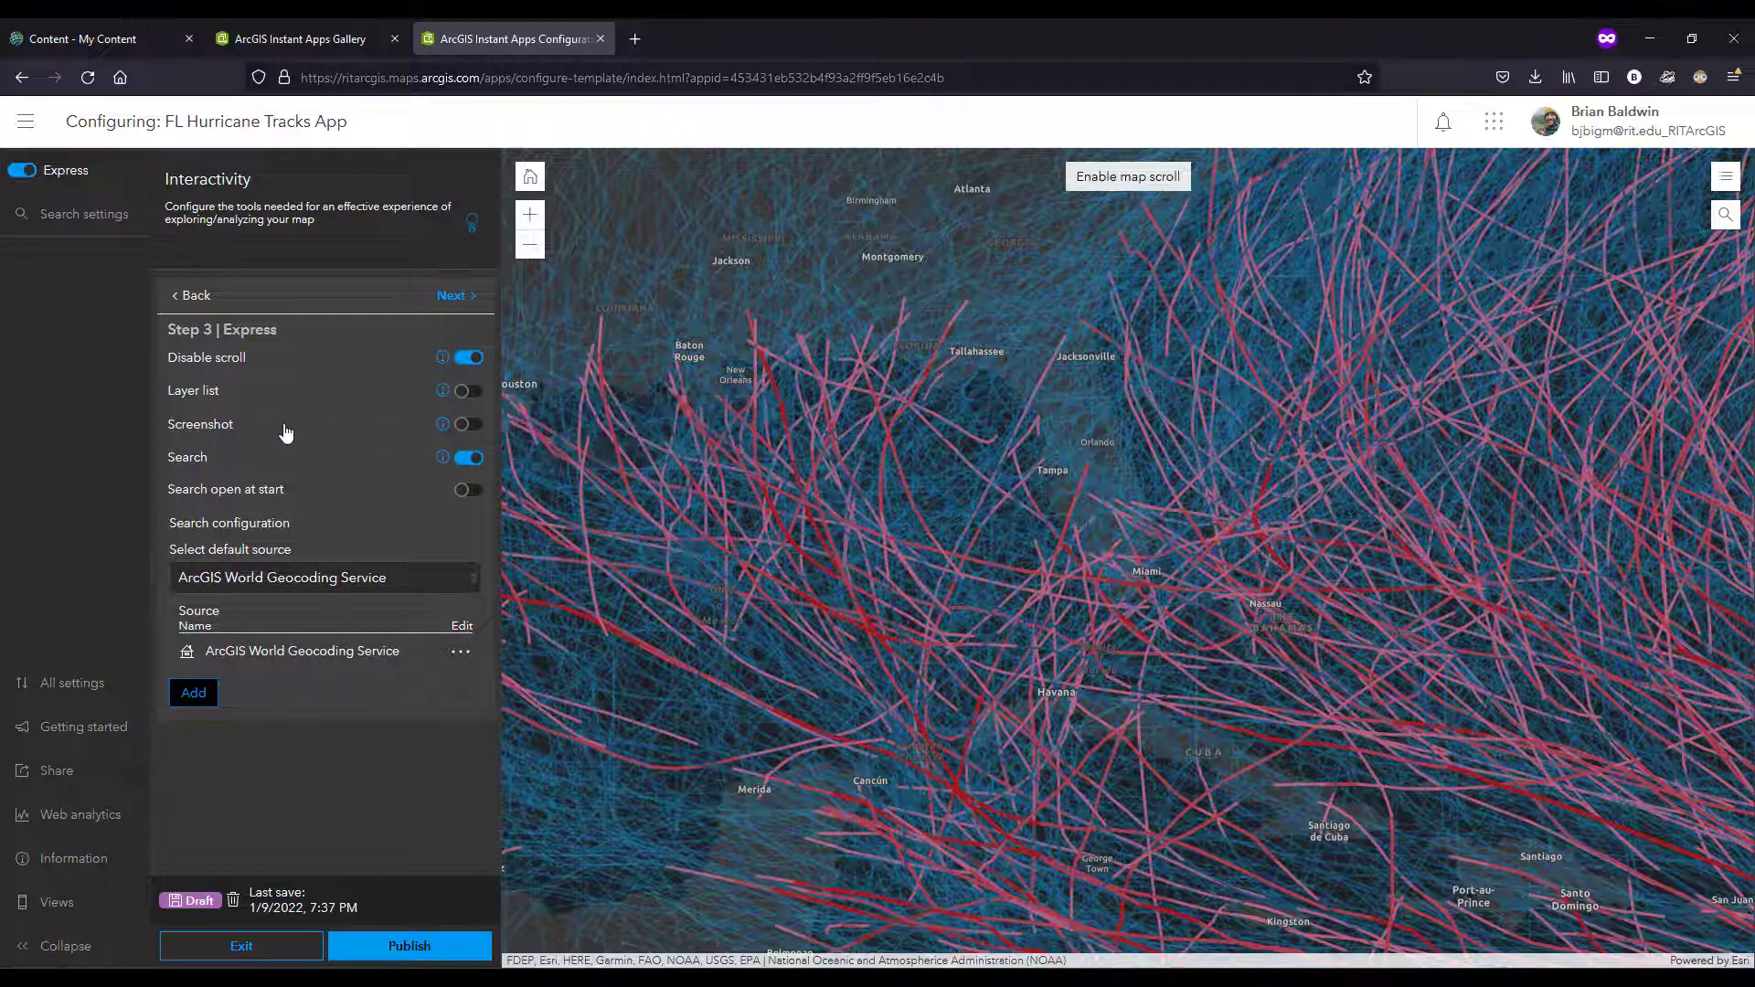
{"action": "left_click", "coordinate": [468, 425]}
Step: Proceed to the theme and layout settings, publish the app with its Light theme and launch it
{"action": "left_click", "coordinate": [453, 295]}
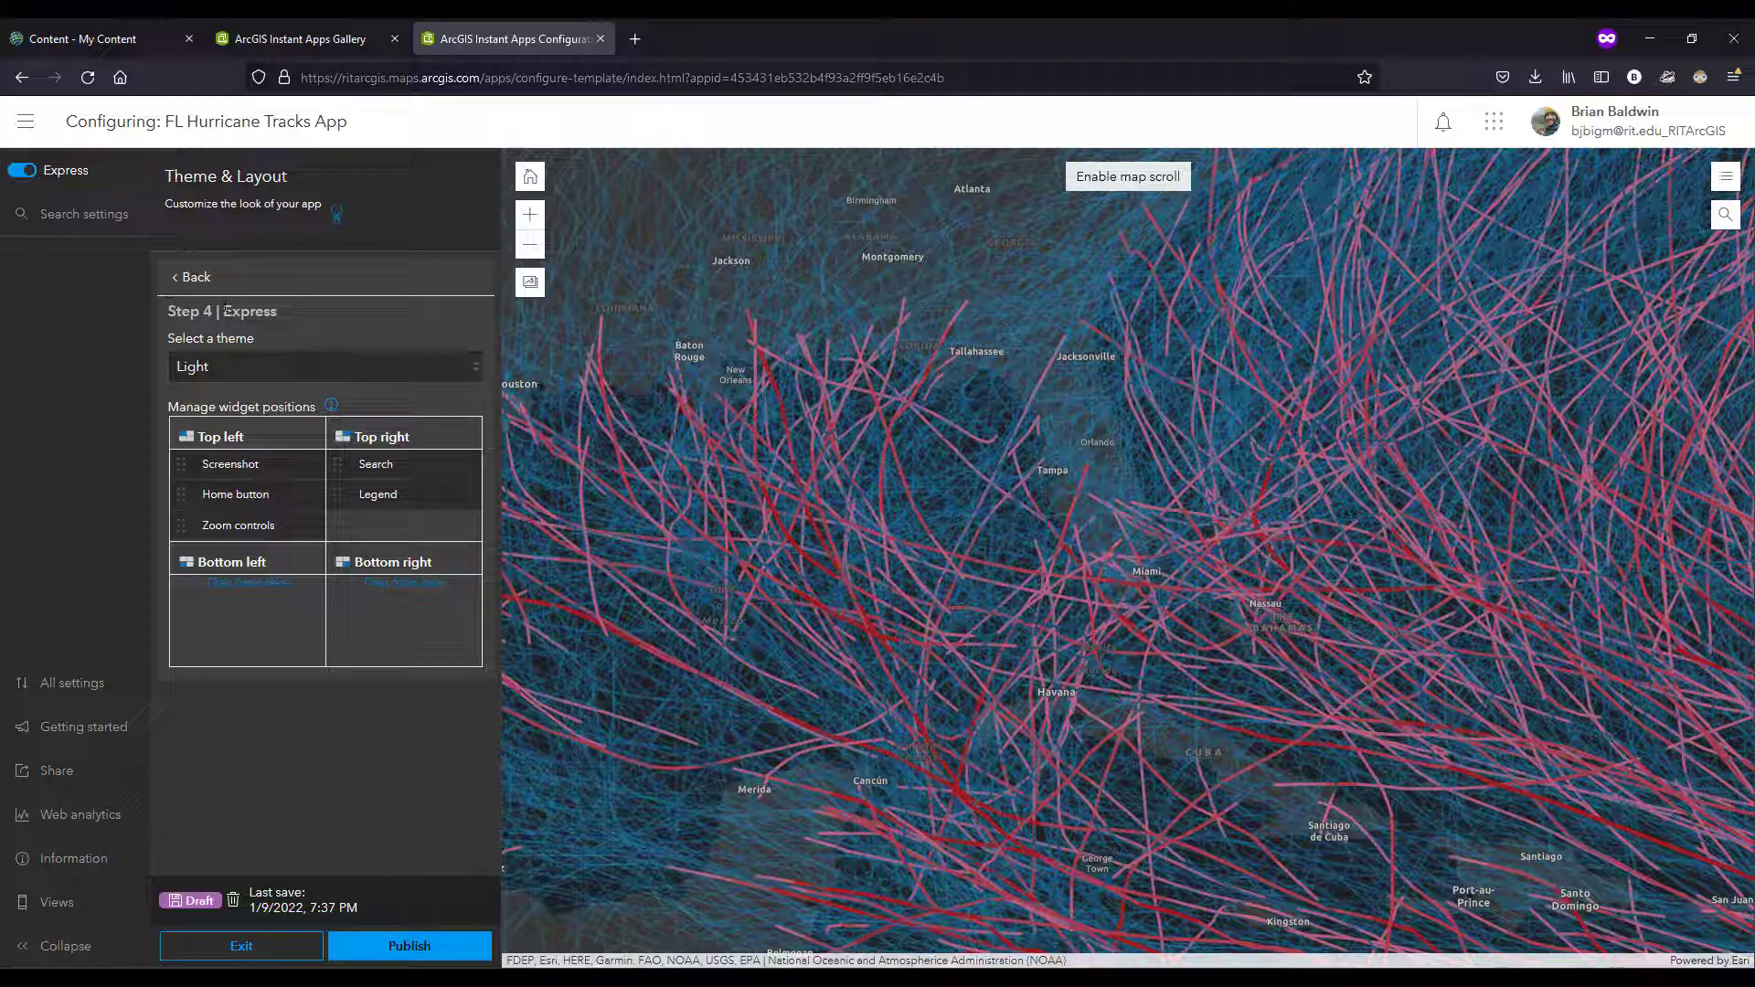
{"action": "left_click", "coordinate": [400, 948]}
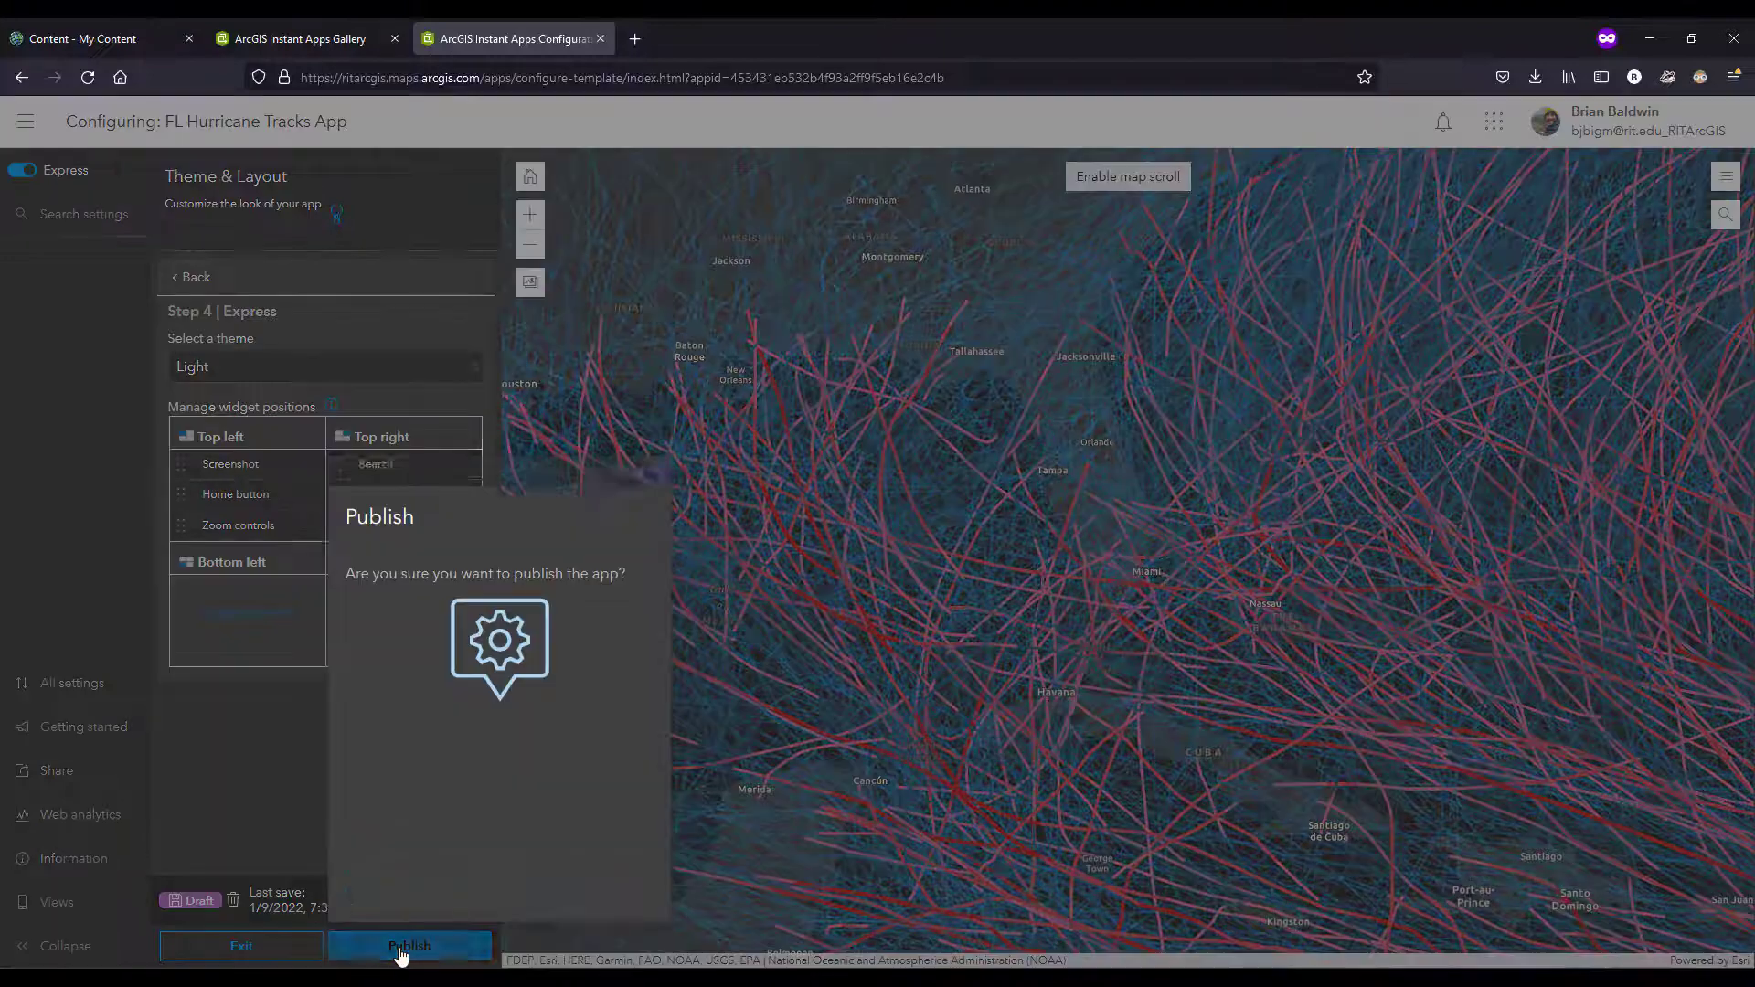
{"action": "left_click", "coordinate": [566, 899]}
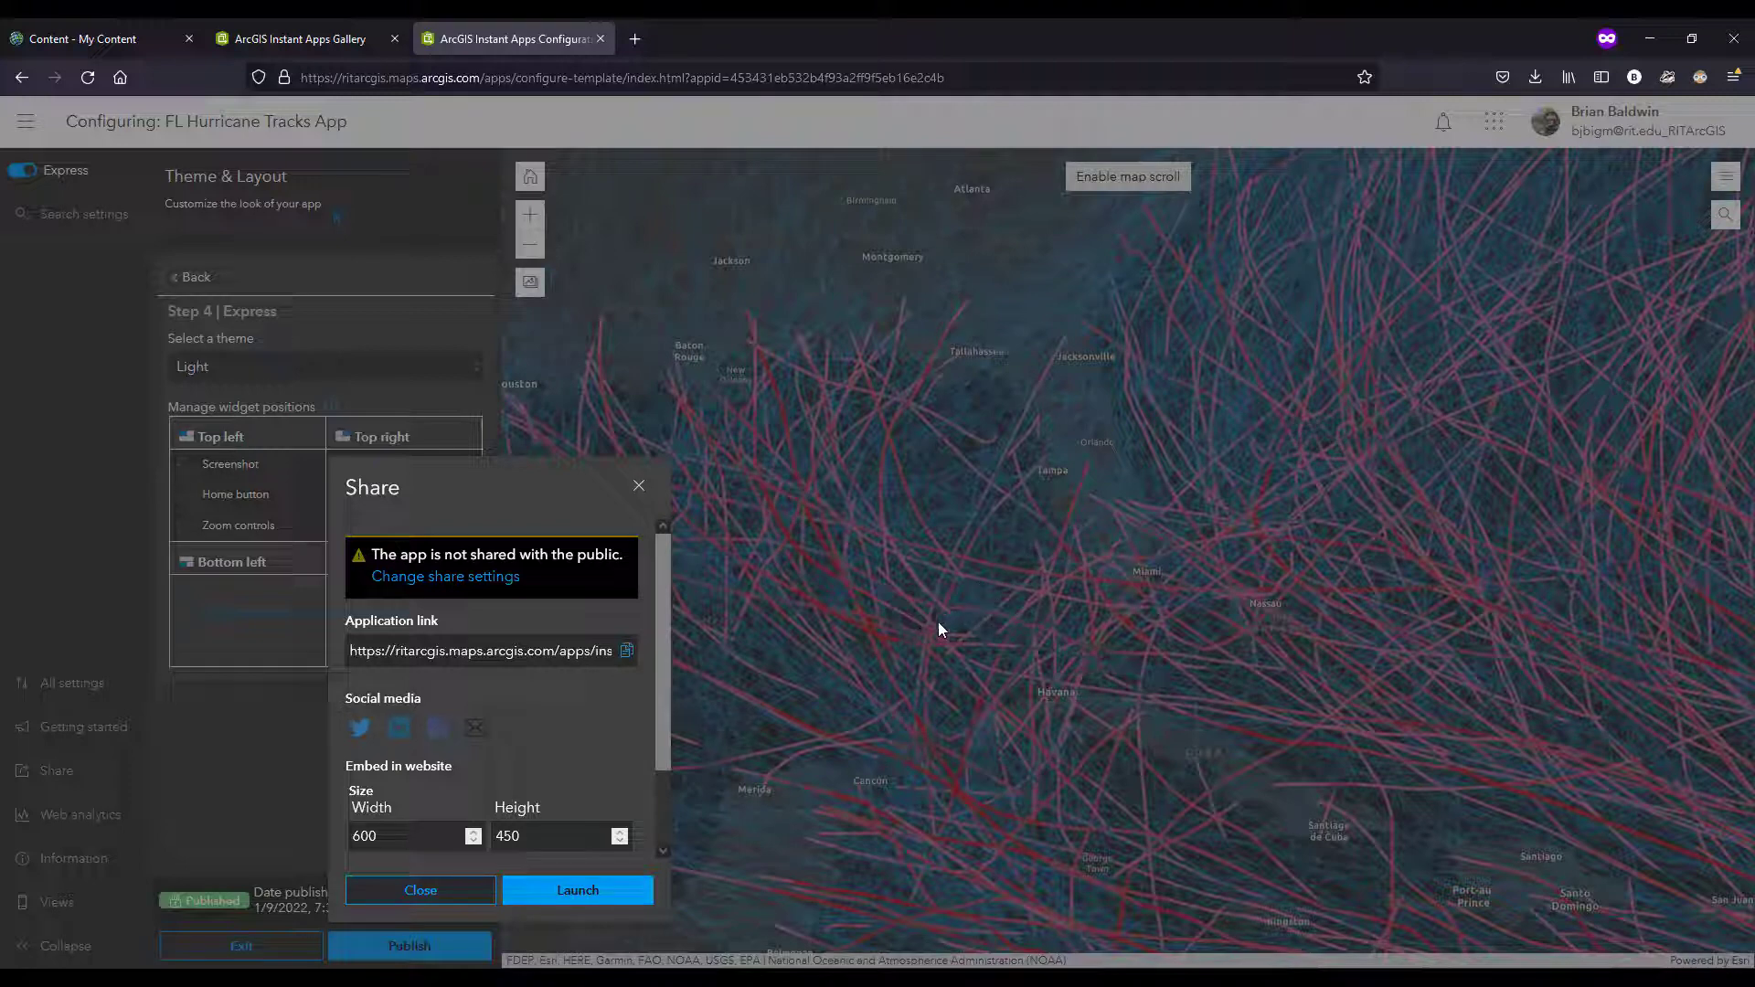
{"action": "left_click", "coordinate": [595, 899]}
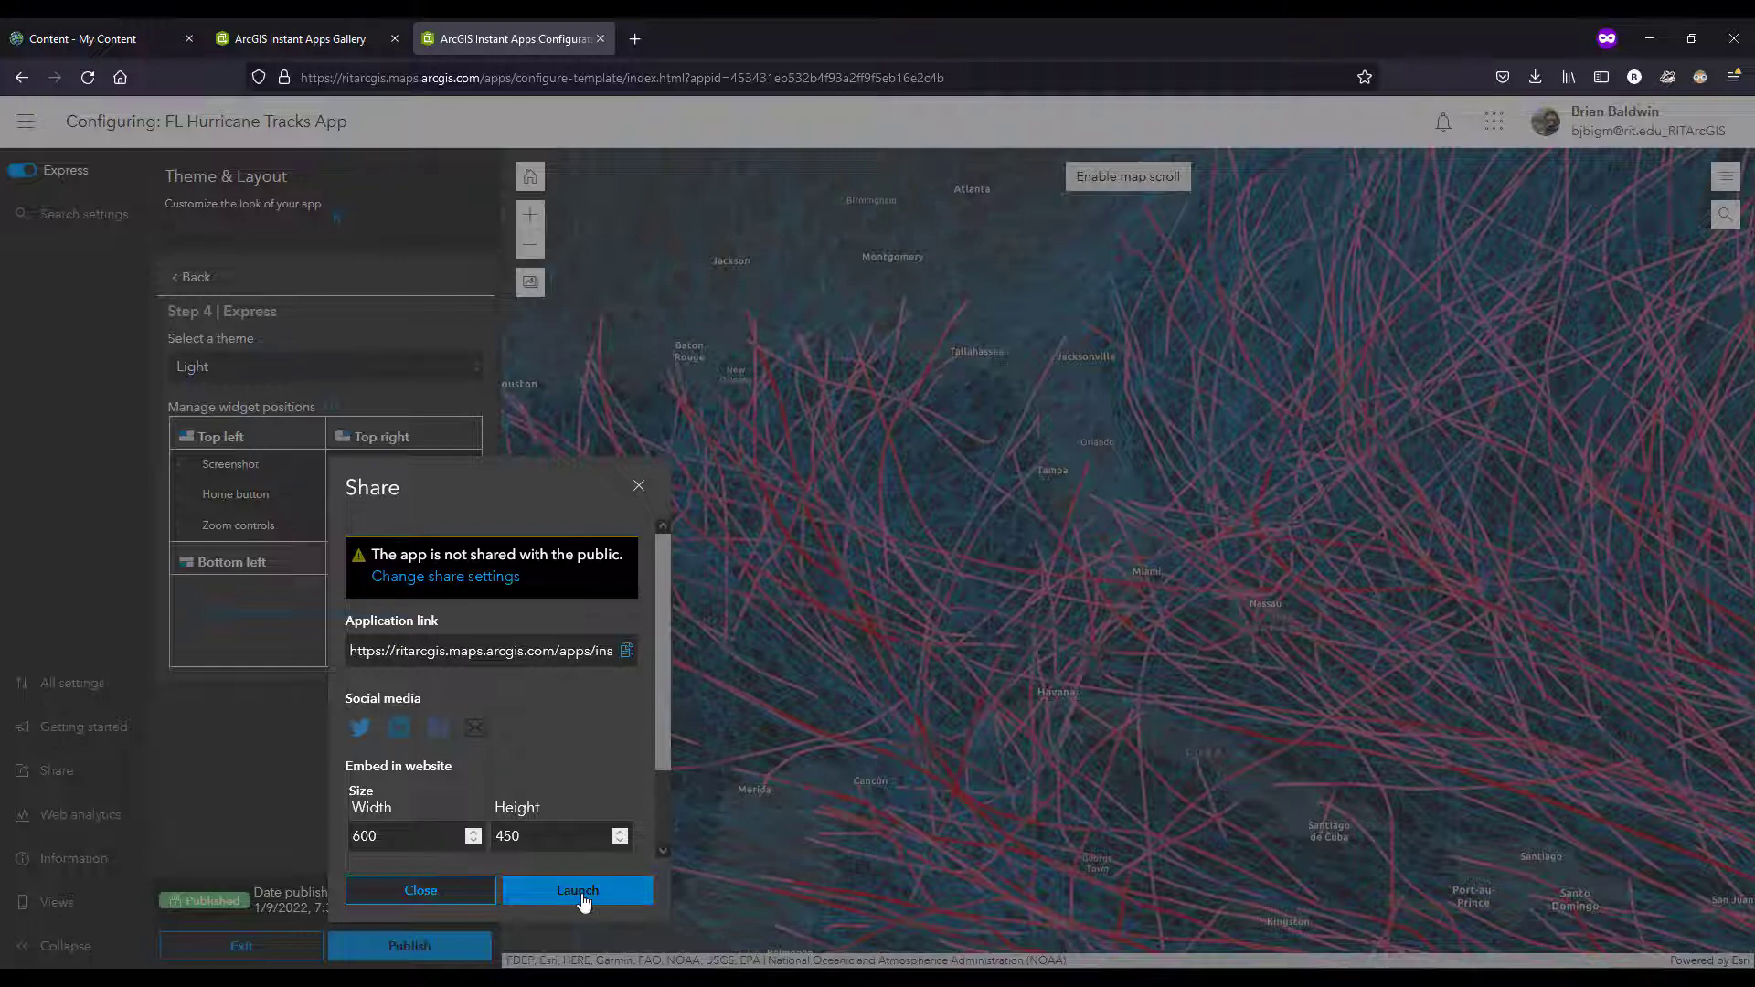
{"action": "left_click", "coordinate": [580, 899]}
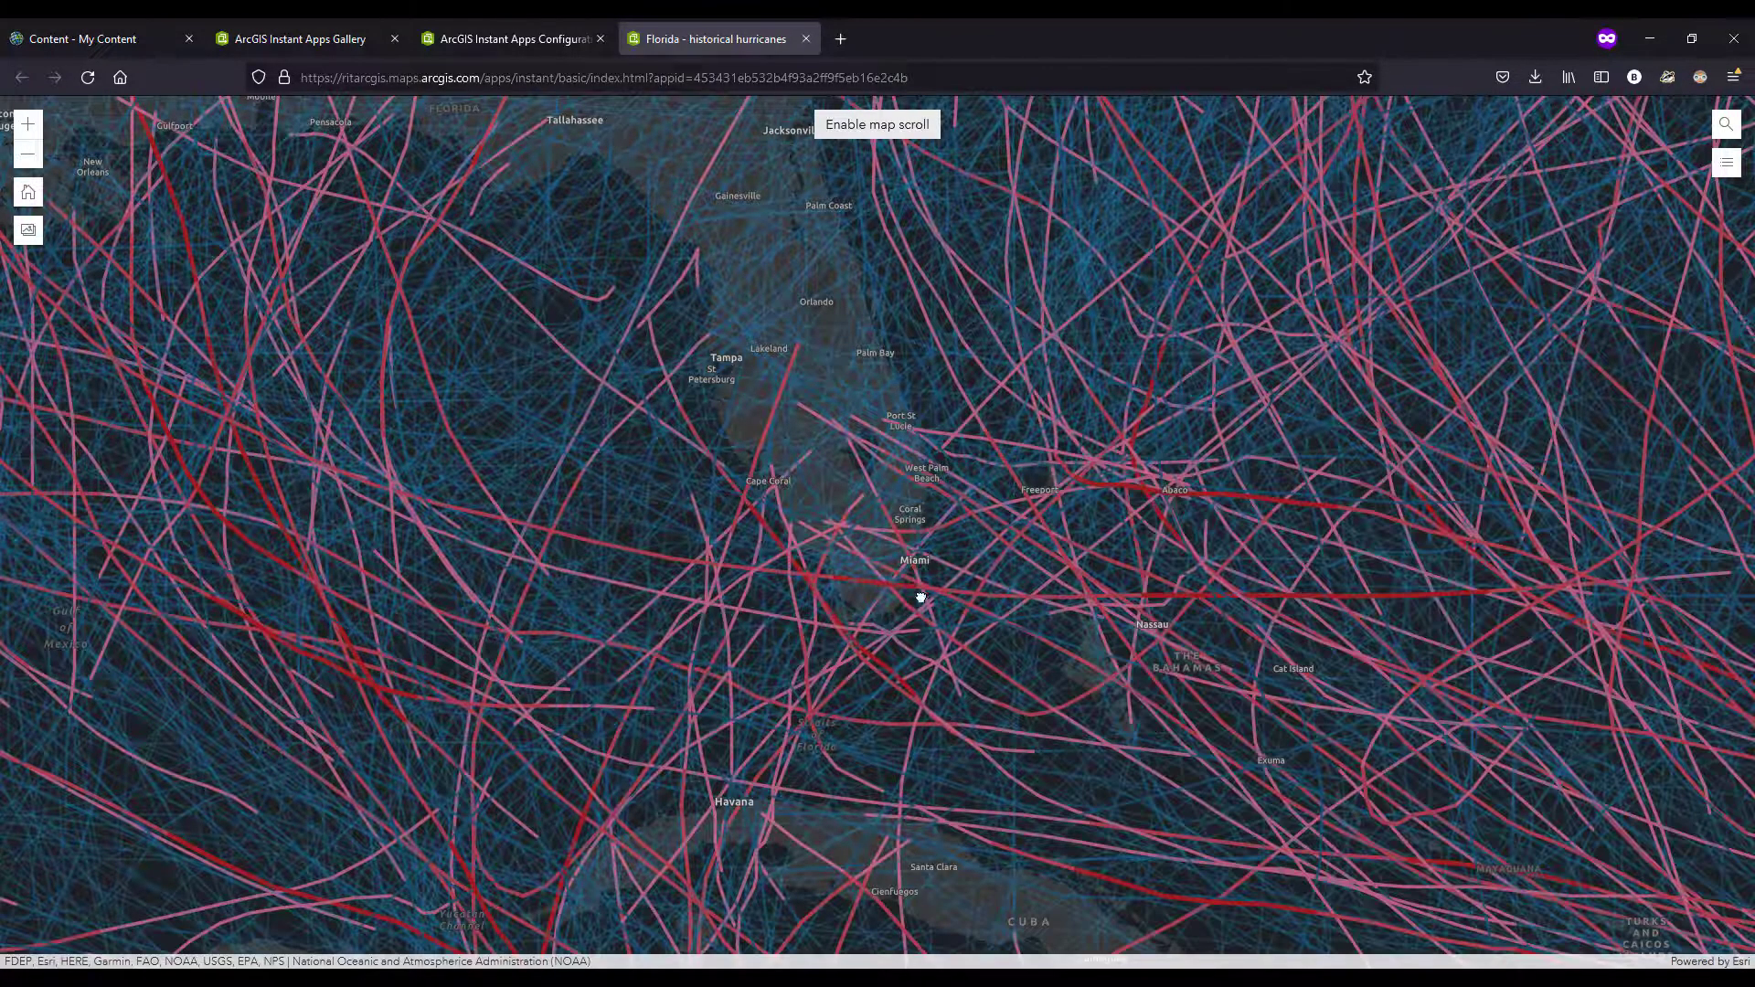
Step: Try out the published app by moving around Florida, inspecting a storm track's pop-up near Cape Coral and expanding the place search
{"action": "left_click_drag", "start_coordinate": [914, 588], "coordinate": [908, 646]}
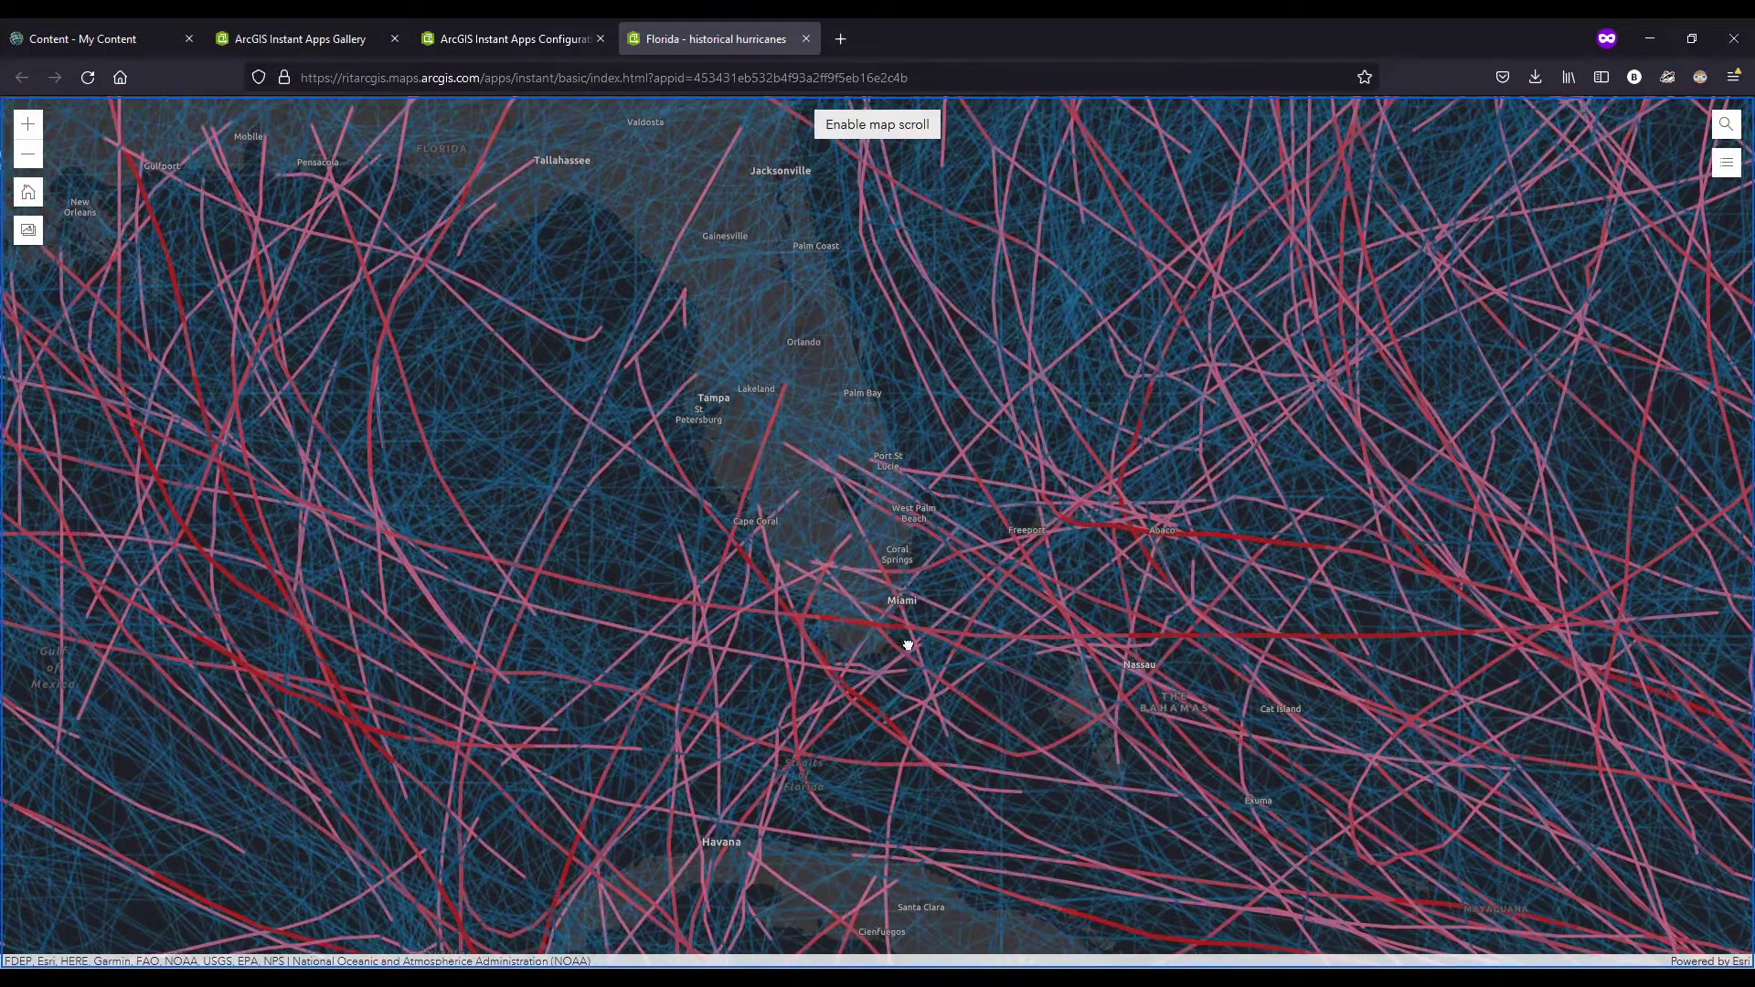
{"action": "left_click_drag", "start_coordinate": [908, 558], "coordinate": [906, 603]}
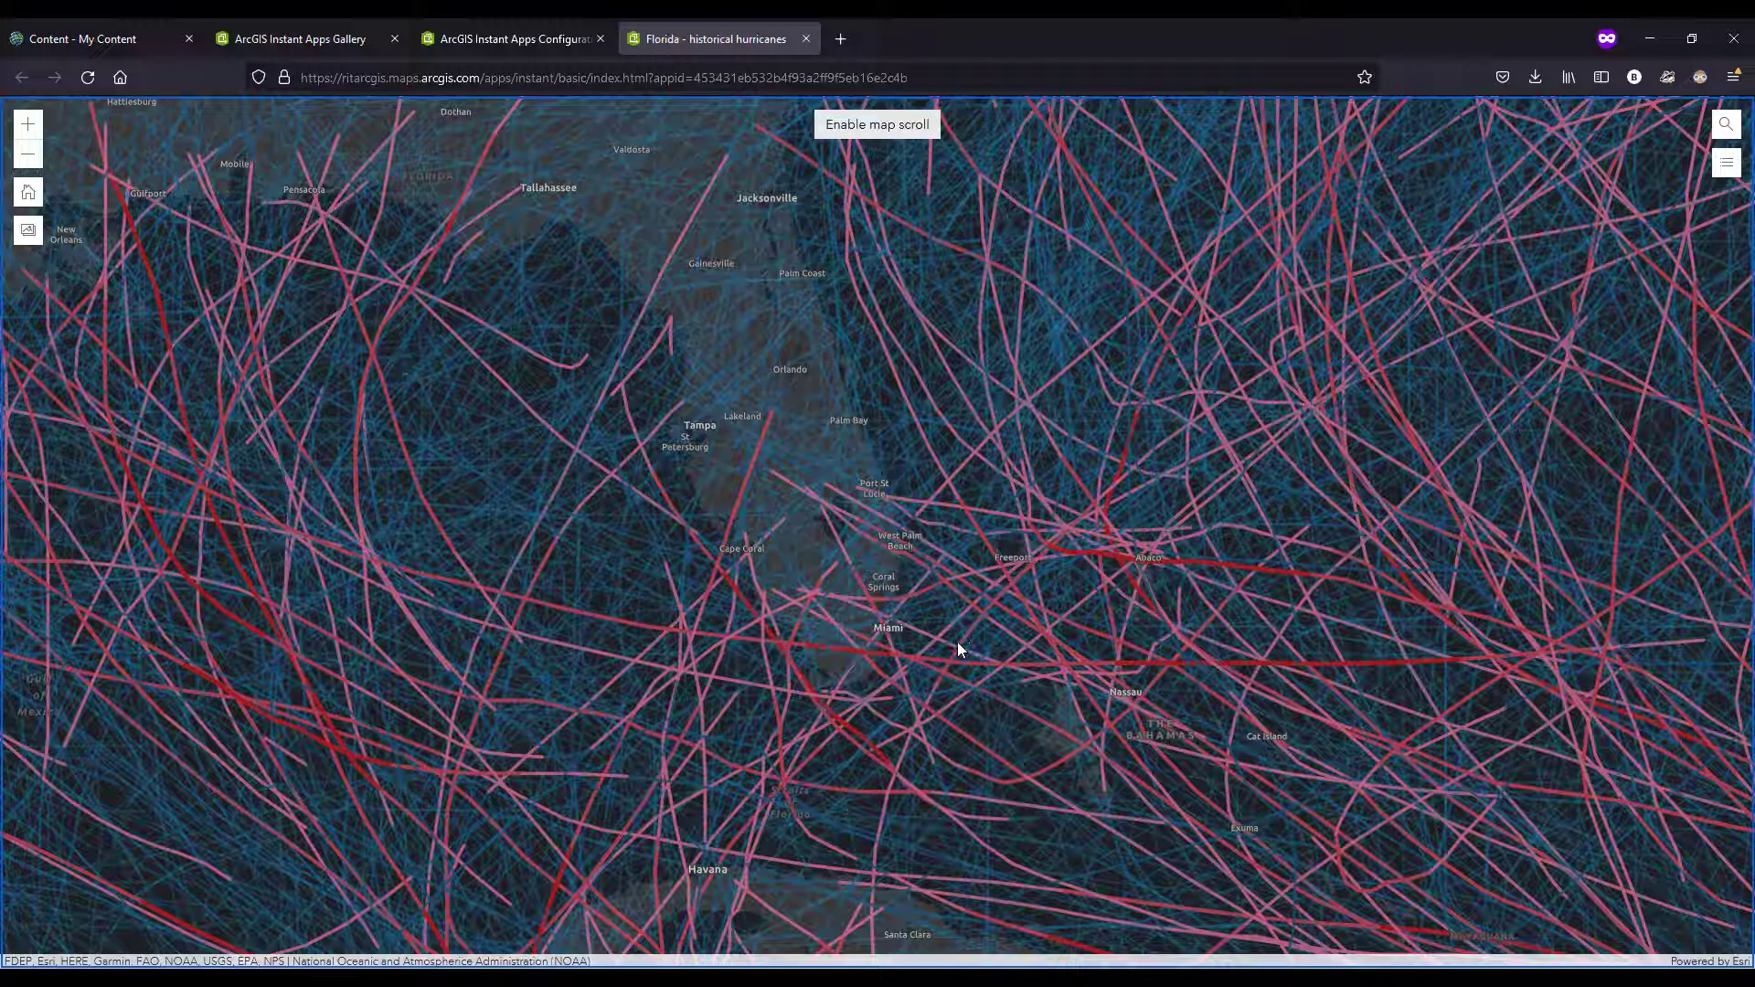
{"action": "left_click", "coordinate": [739, 502]}
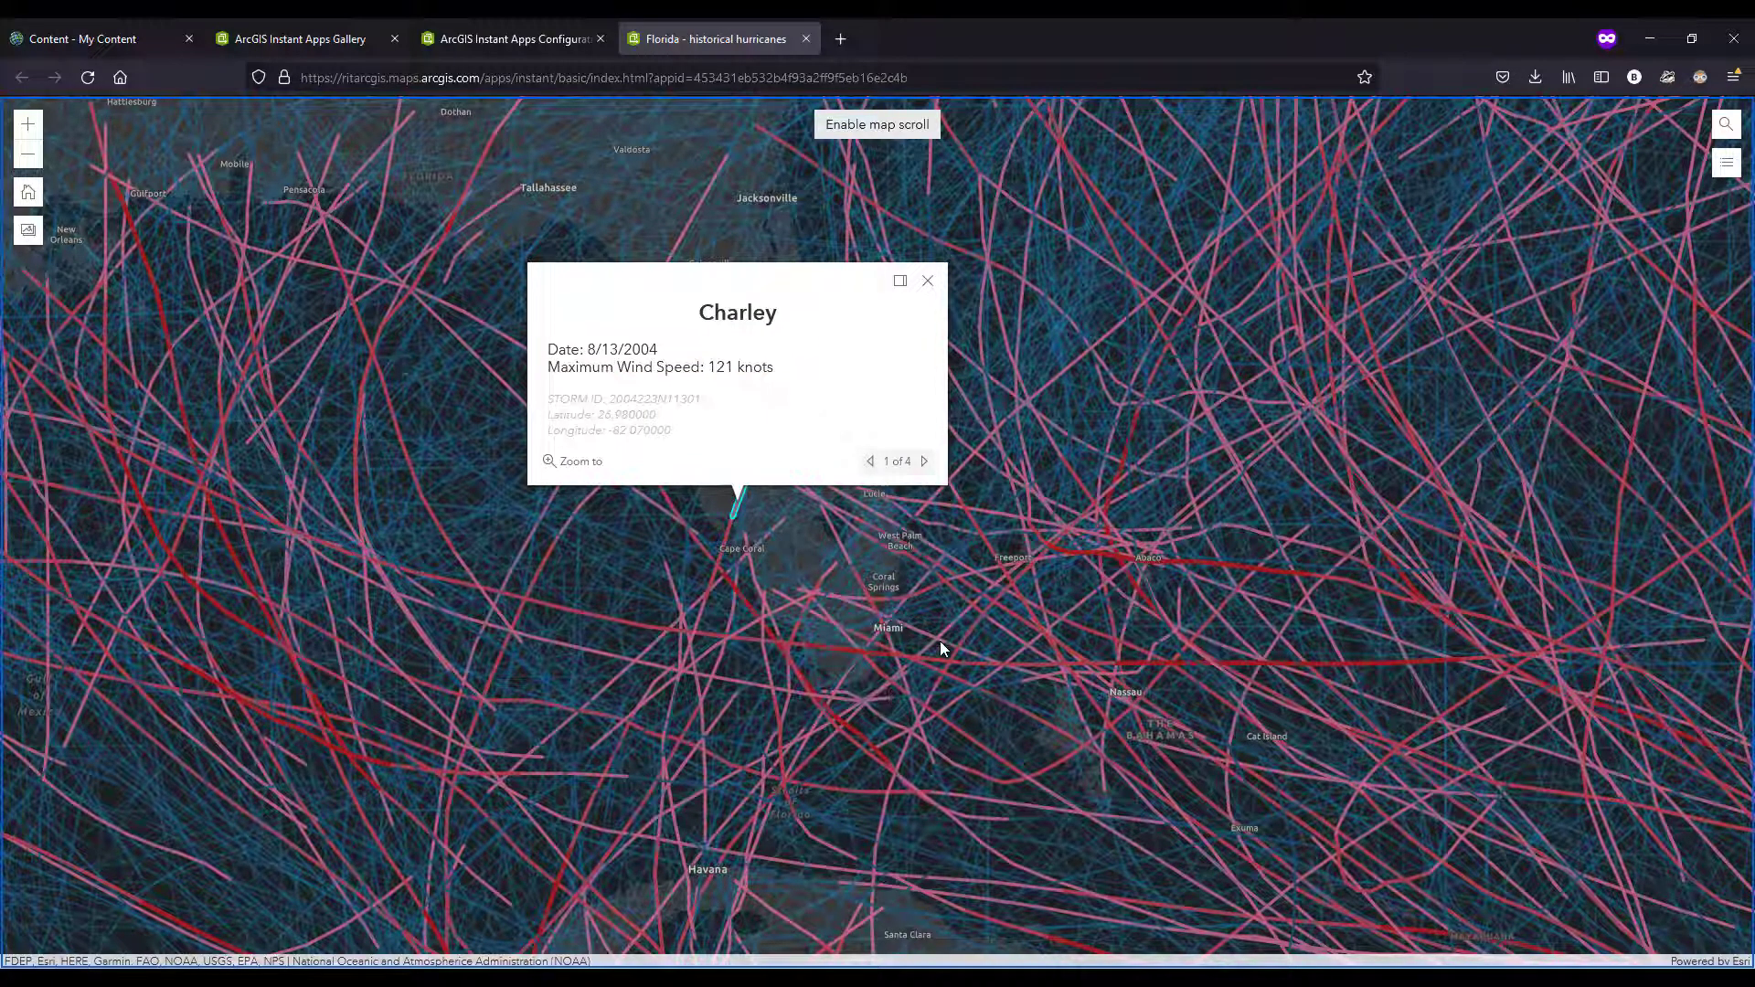
{"action": "left_click", "coordinate": [928, 281]}
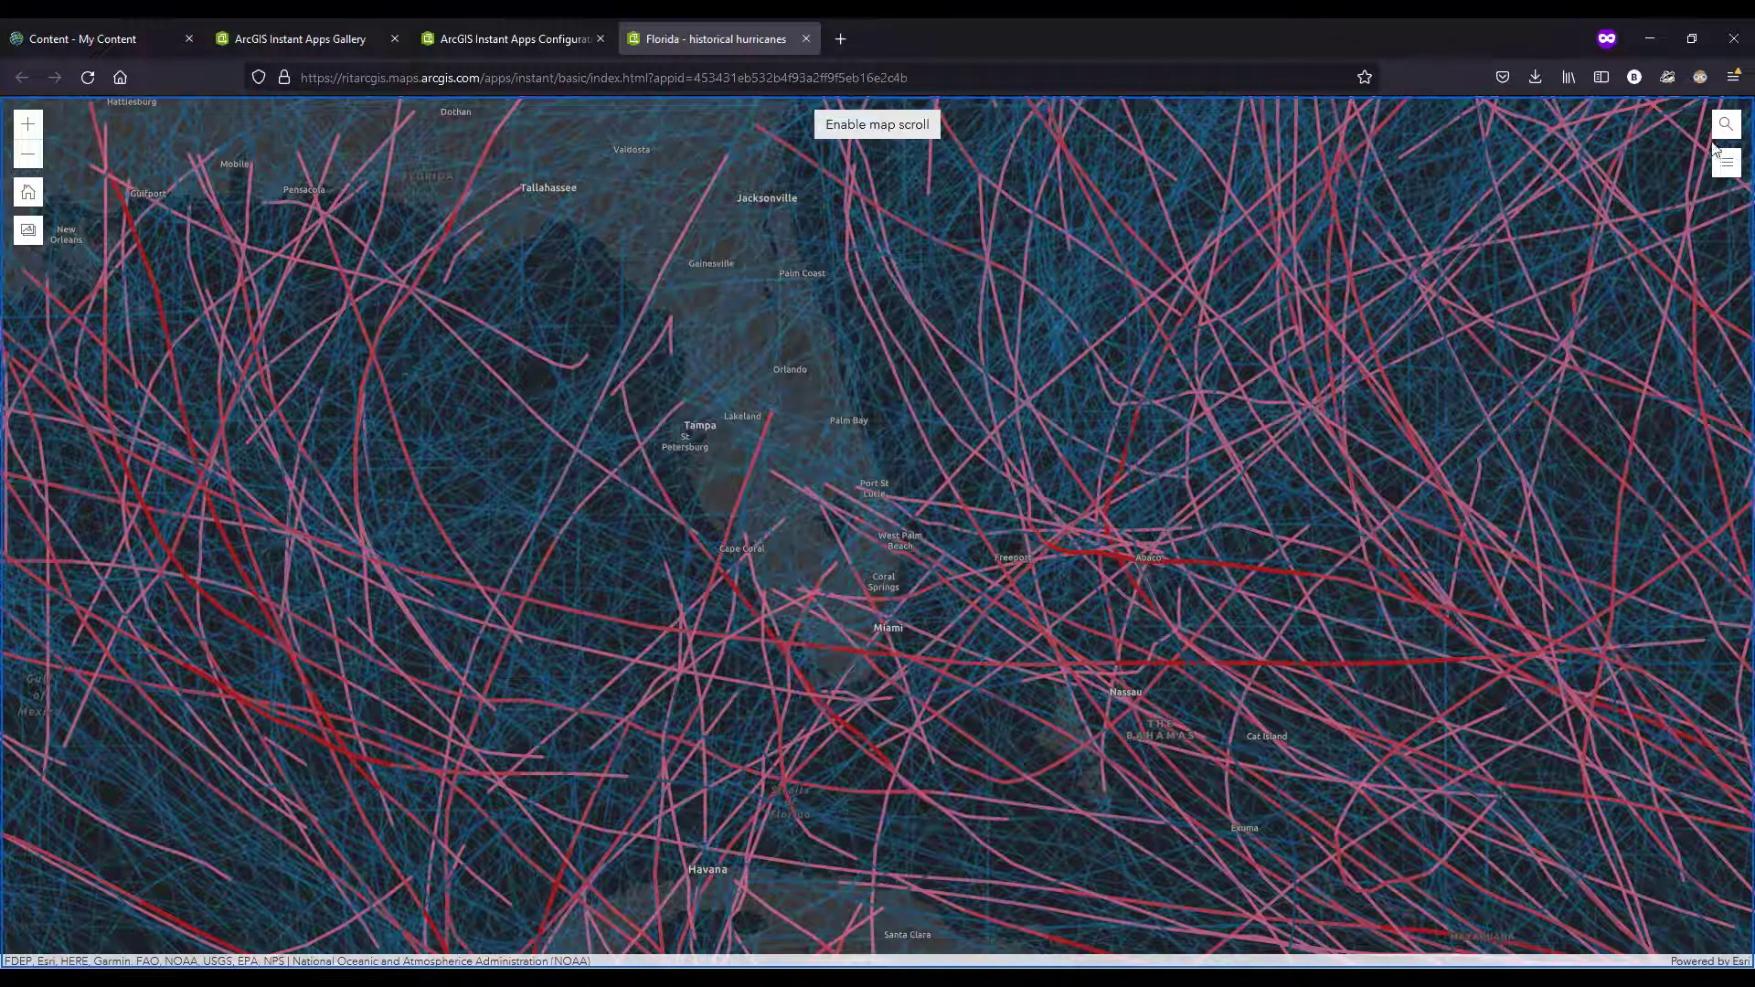
{"action": "left_click", "coordinate": [1726, 125]}
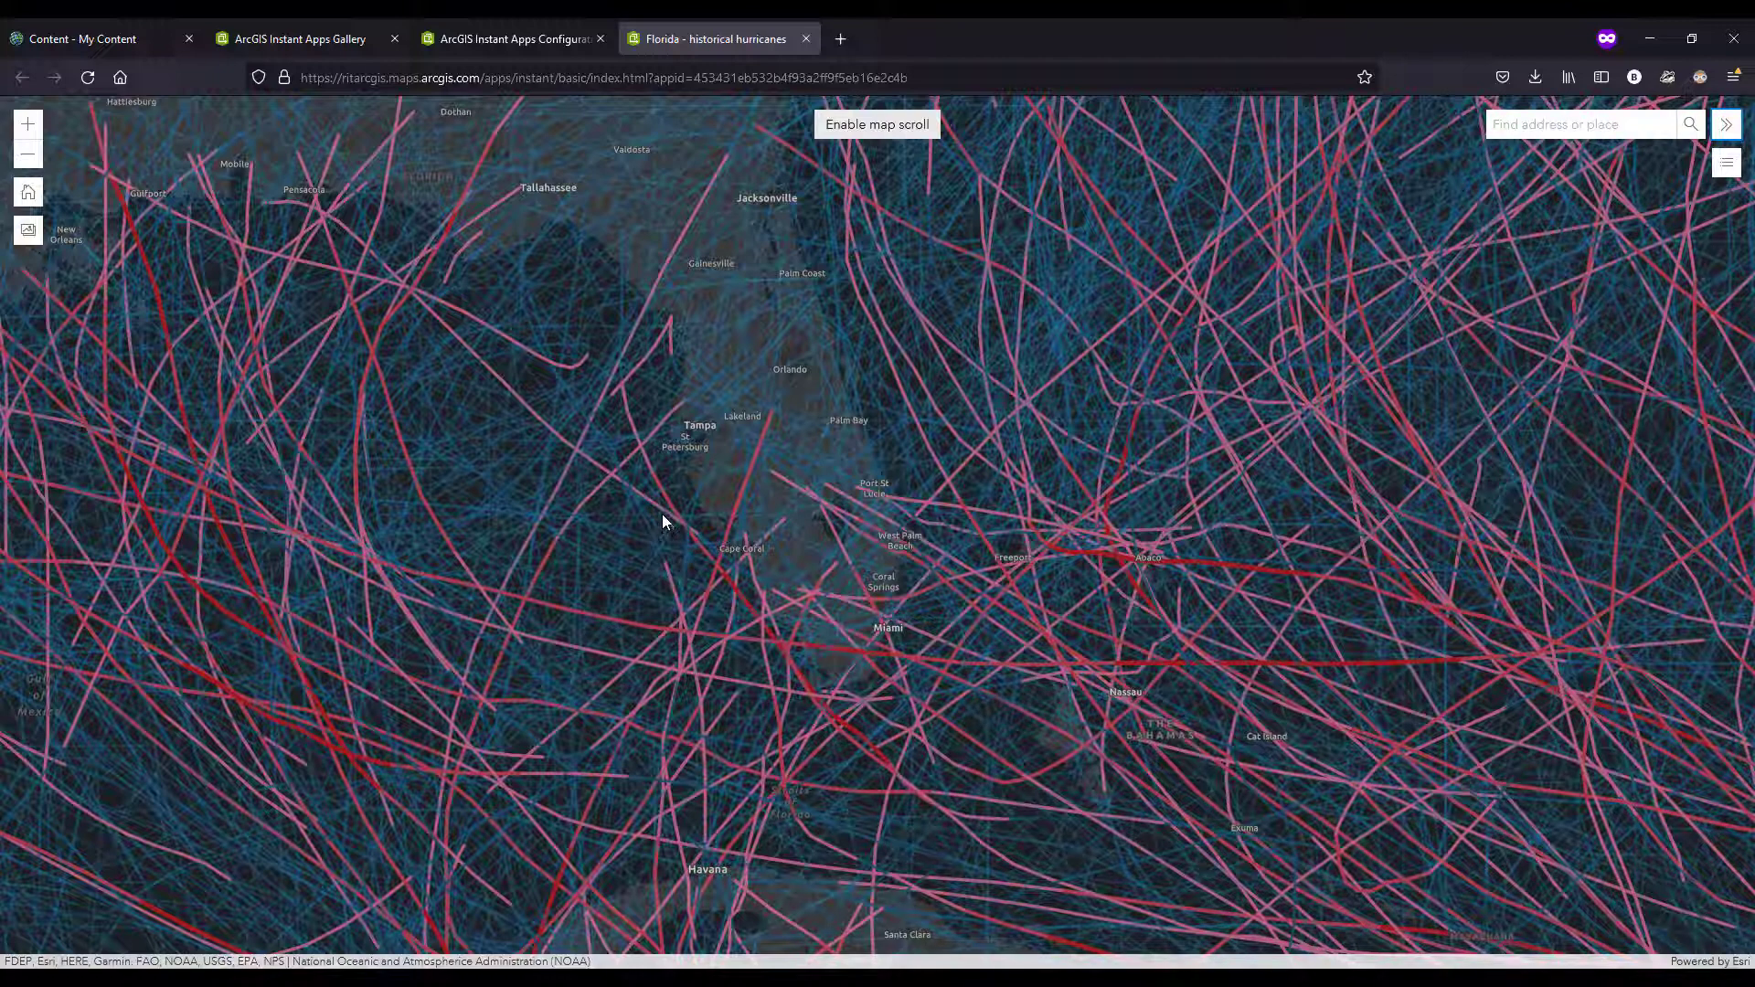
{"action": "left_click_drag", "start_coordinate": [635, 512], "coordinate": [662, 536]}
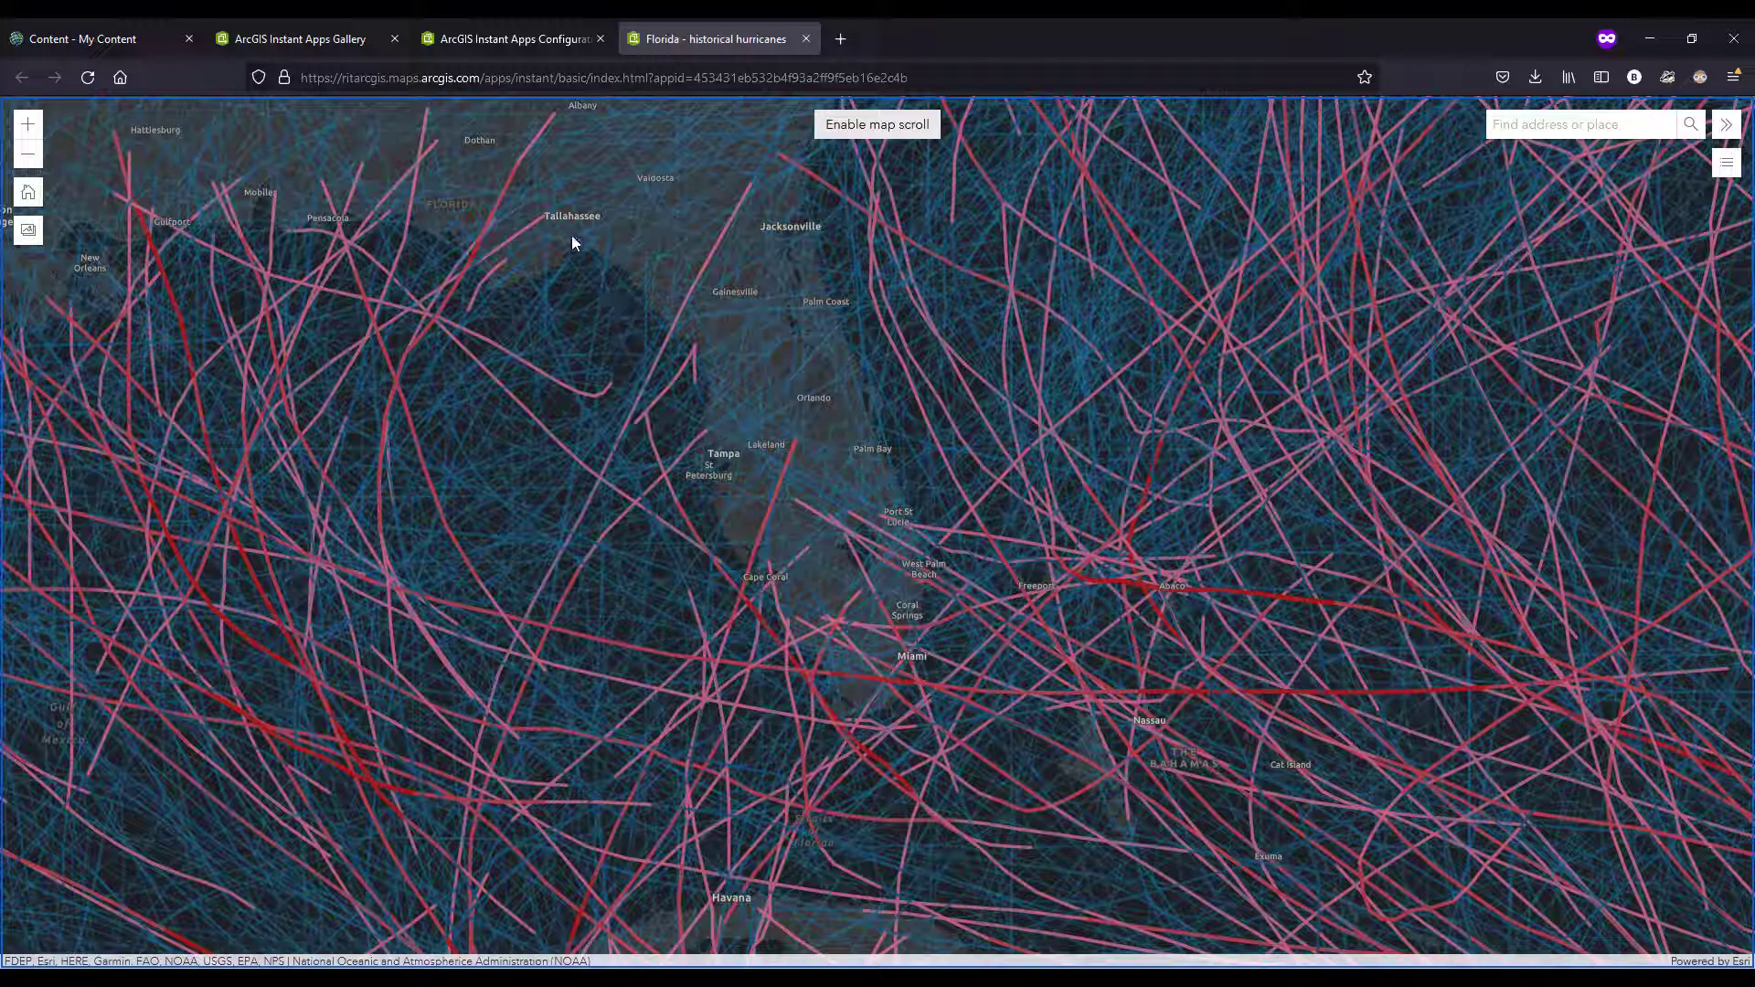
Step: Return to My Content and reload the item list to find the new instant app
{"action": "left_click", "coordinate": [112, 37]}
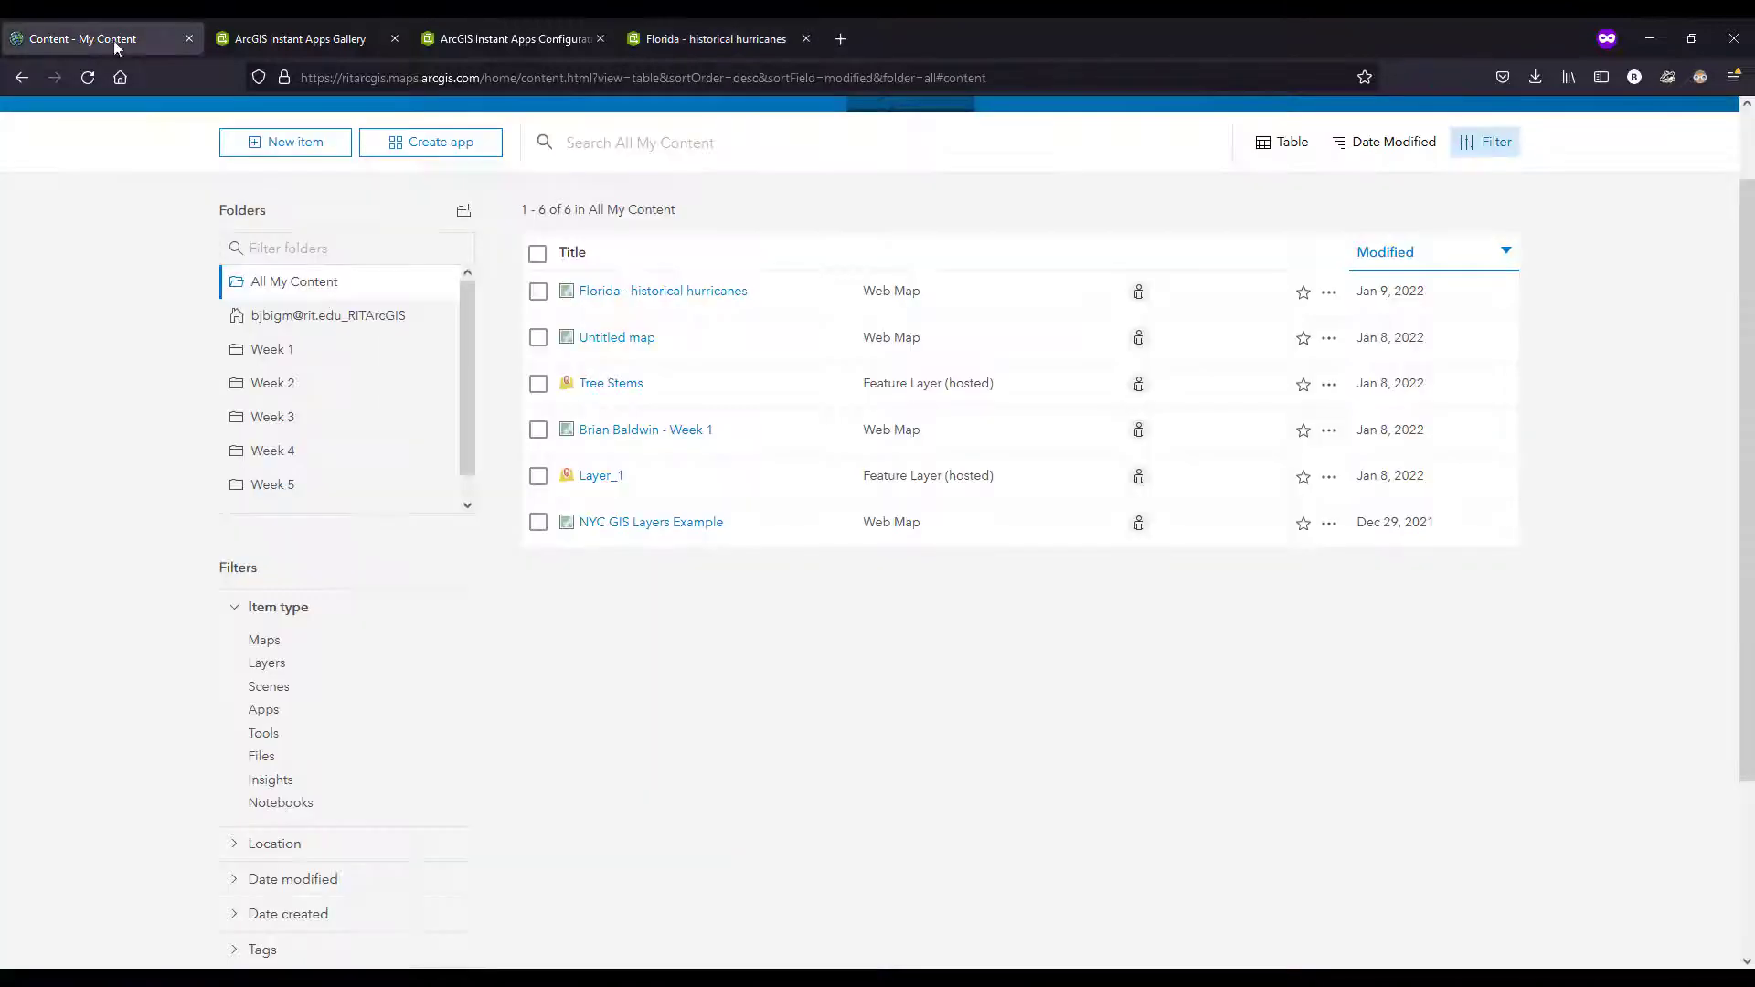
{"action": "scroll", "coordinate": [768, 721], "scroll_direction": "up", "scroll_amount": 2}
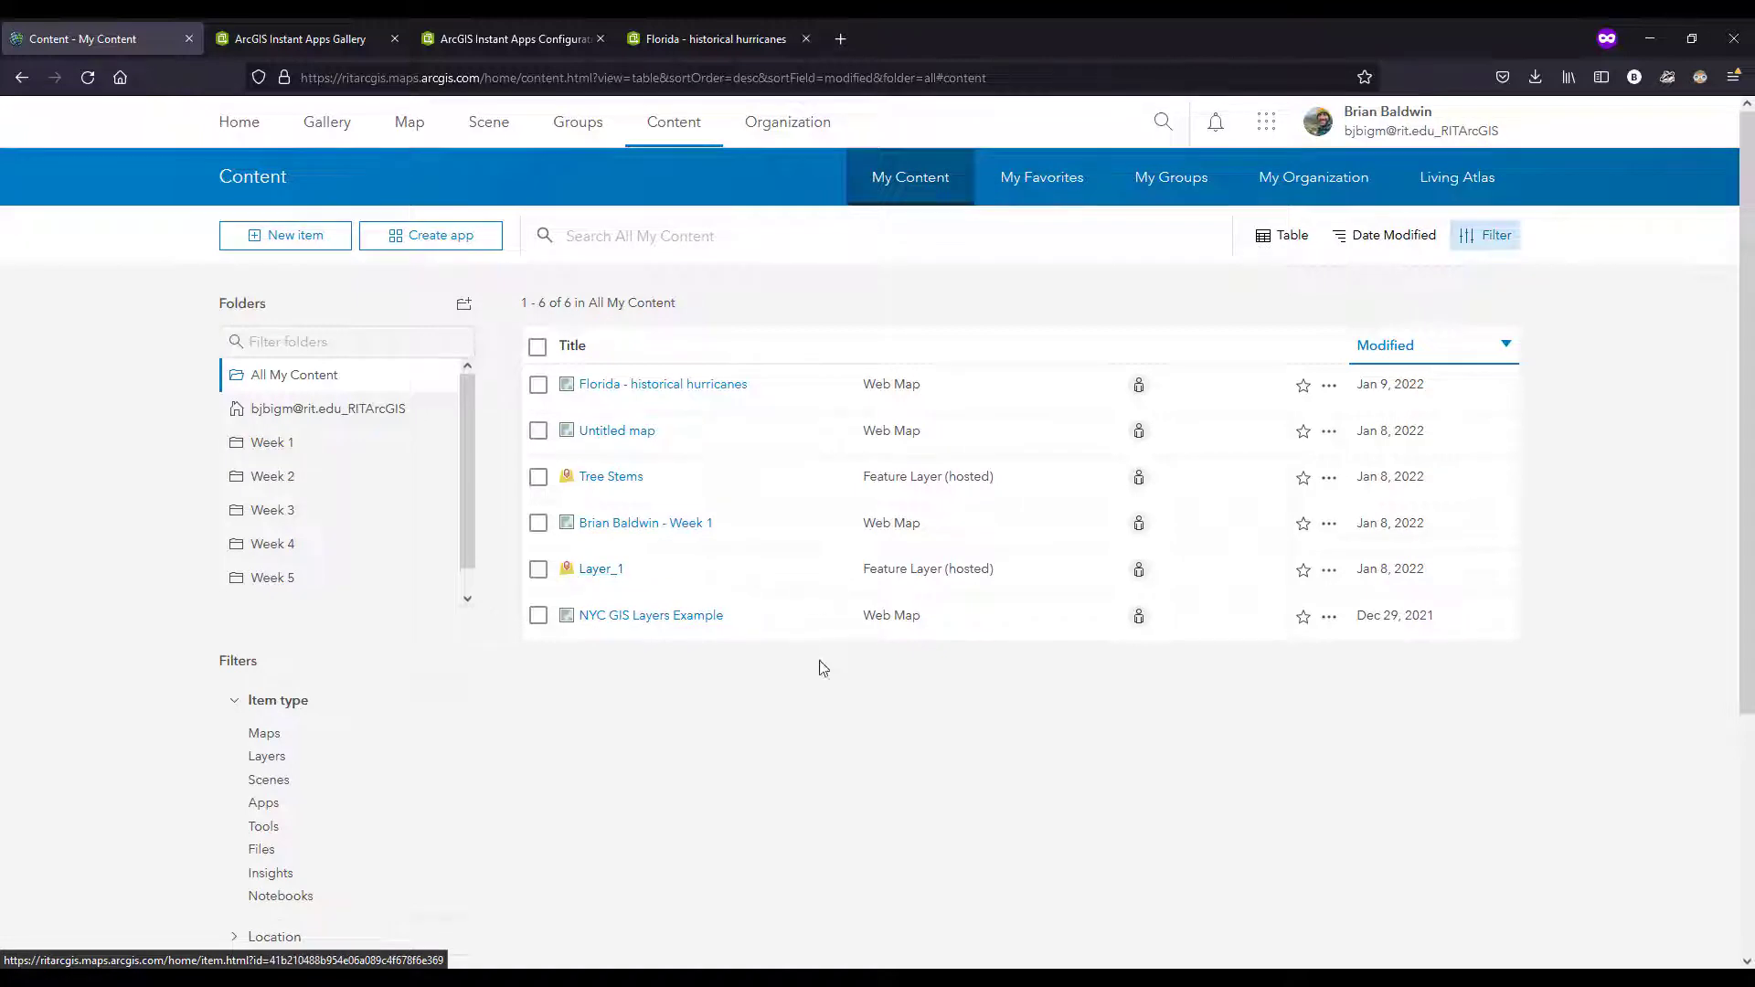
{"action": "left_click", "coordinate": [906, 183]}
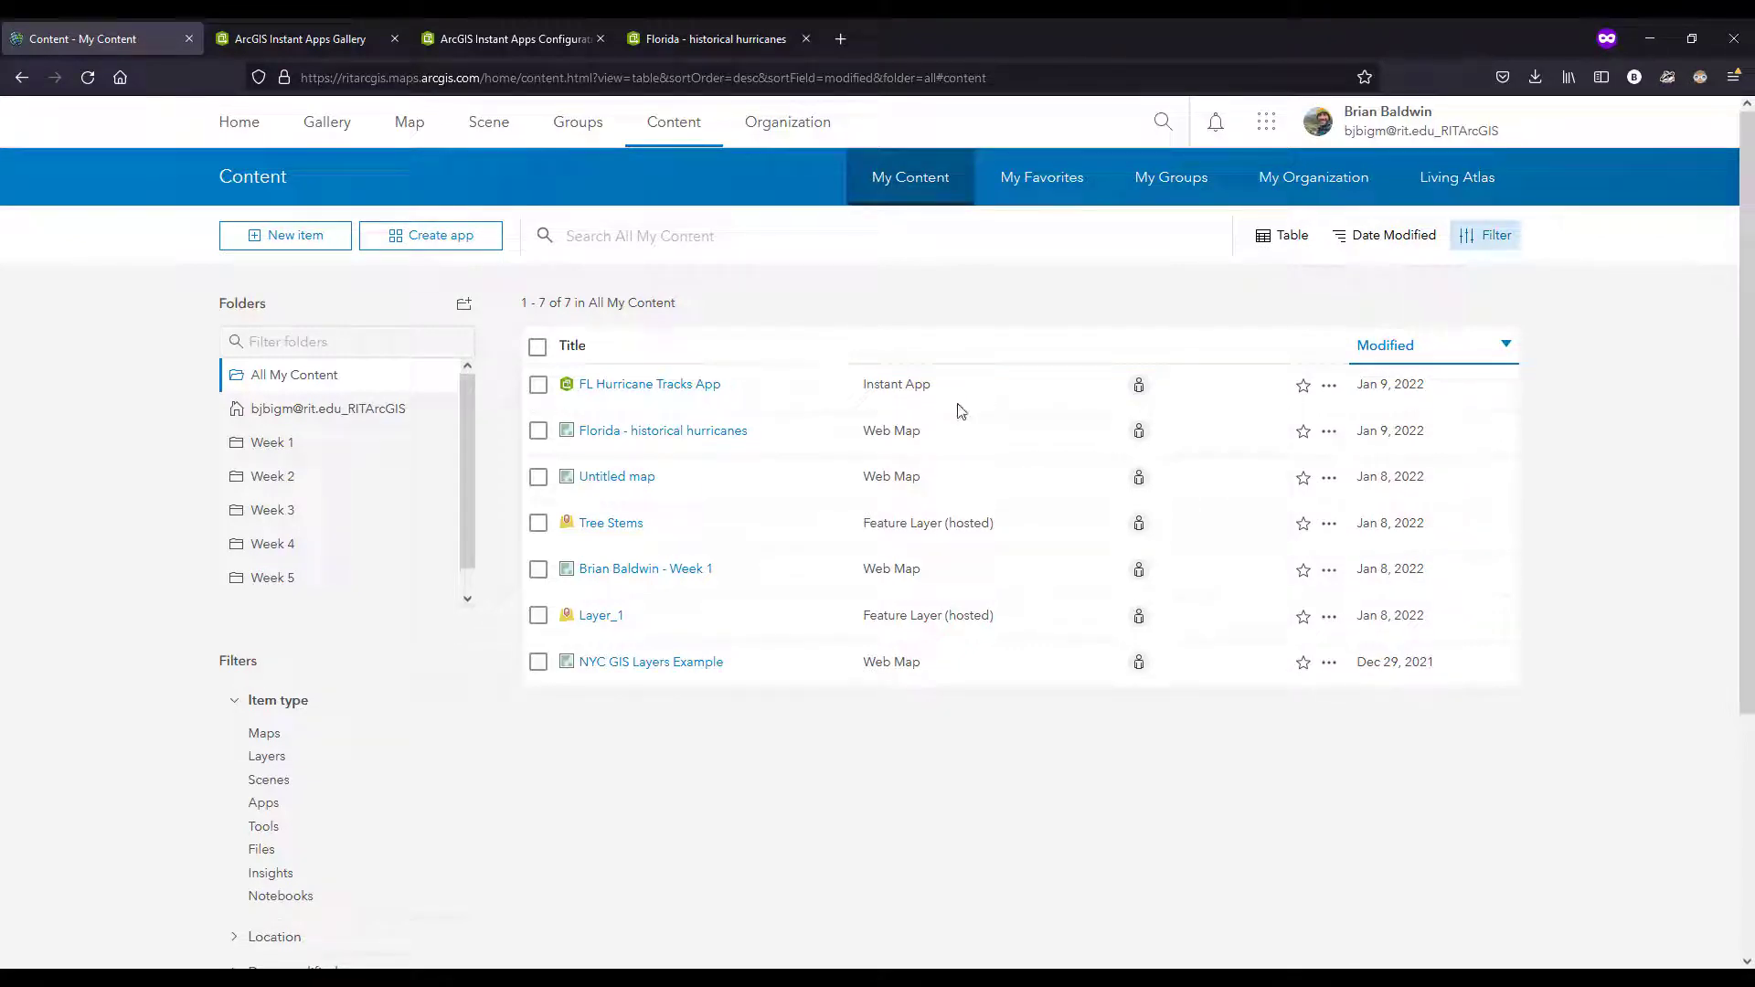
Step: Share the FL Hurricane Tracks App and the Florida - historical hurricanes web map with Everyone (public), and open the app's item page
{"action": "left_click", "coordinate": [538, 386]}
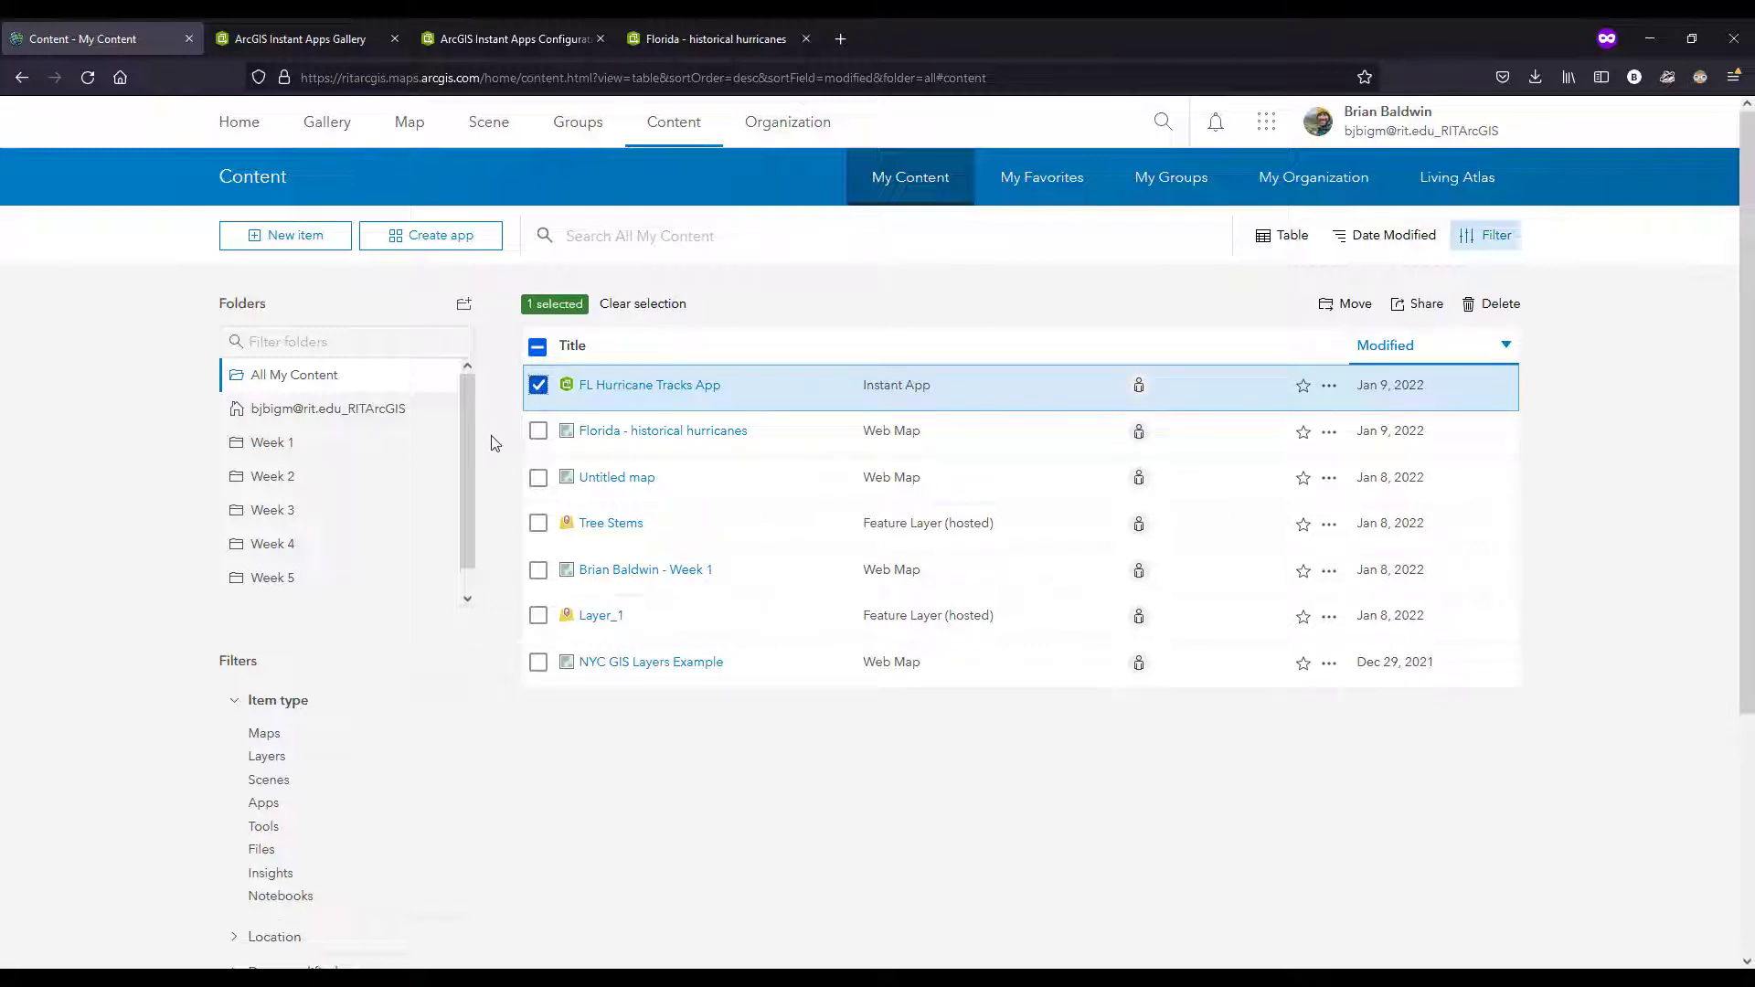
{"action": "left_click", "coordinate": [538, 432]}
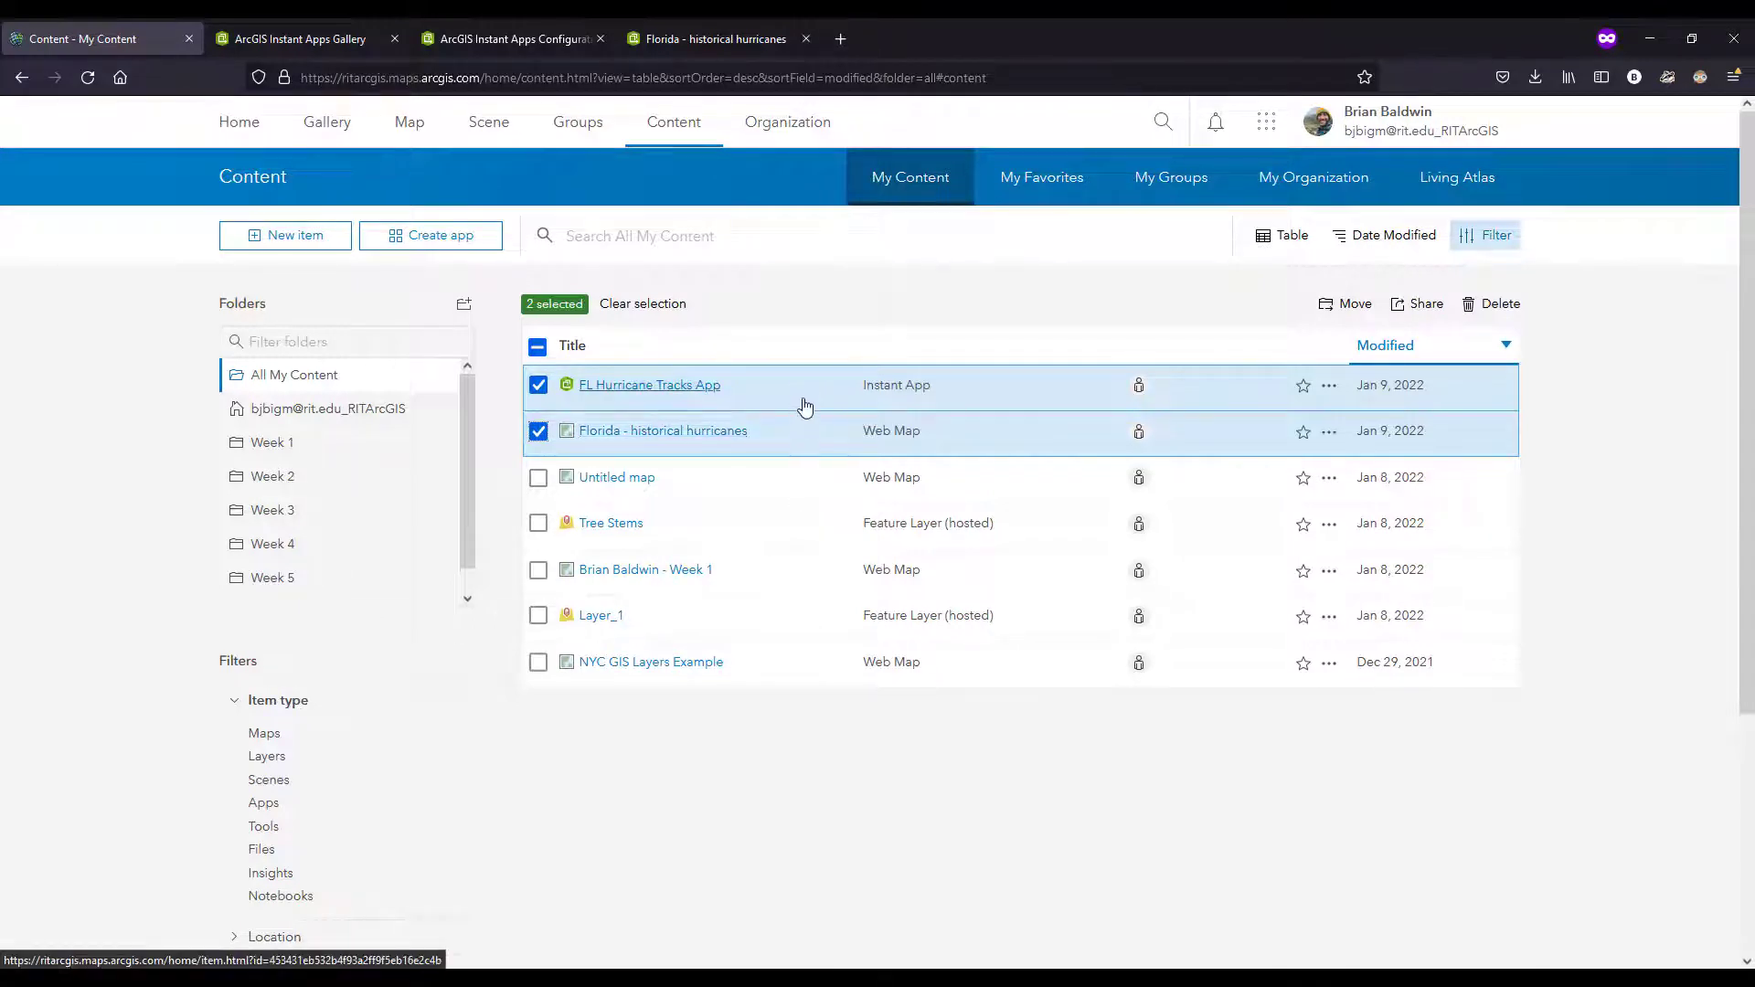
{"action": "left_click", "coordinate": [1426, 304]}
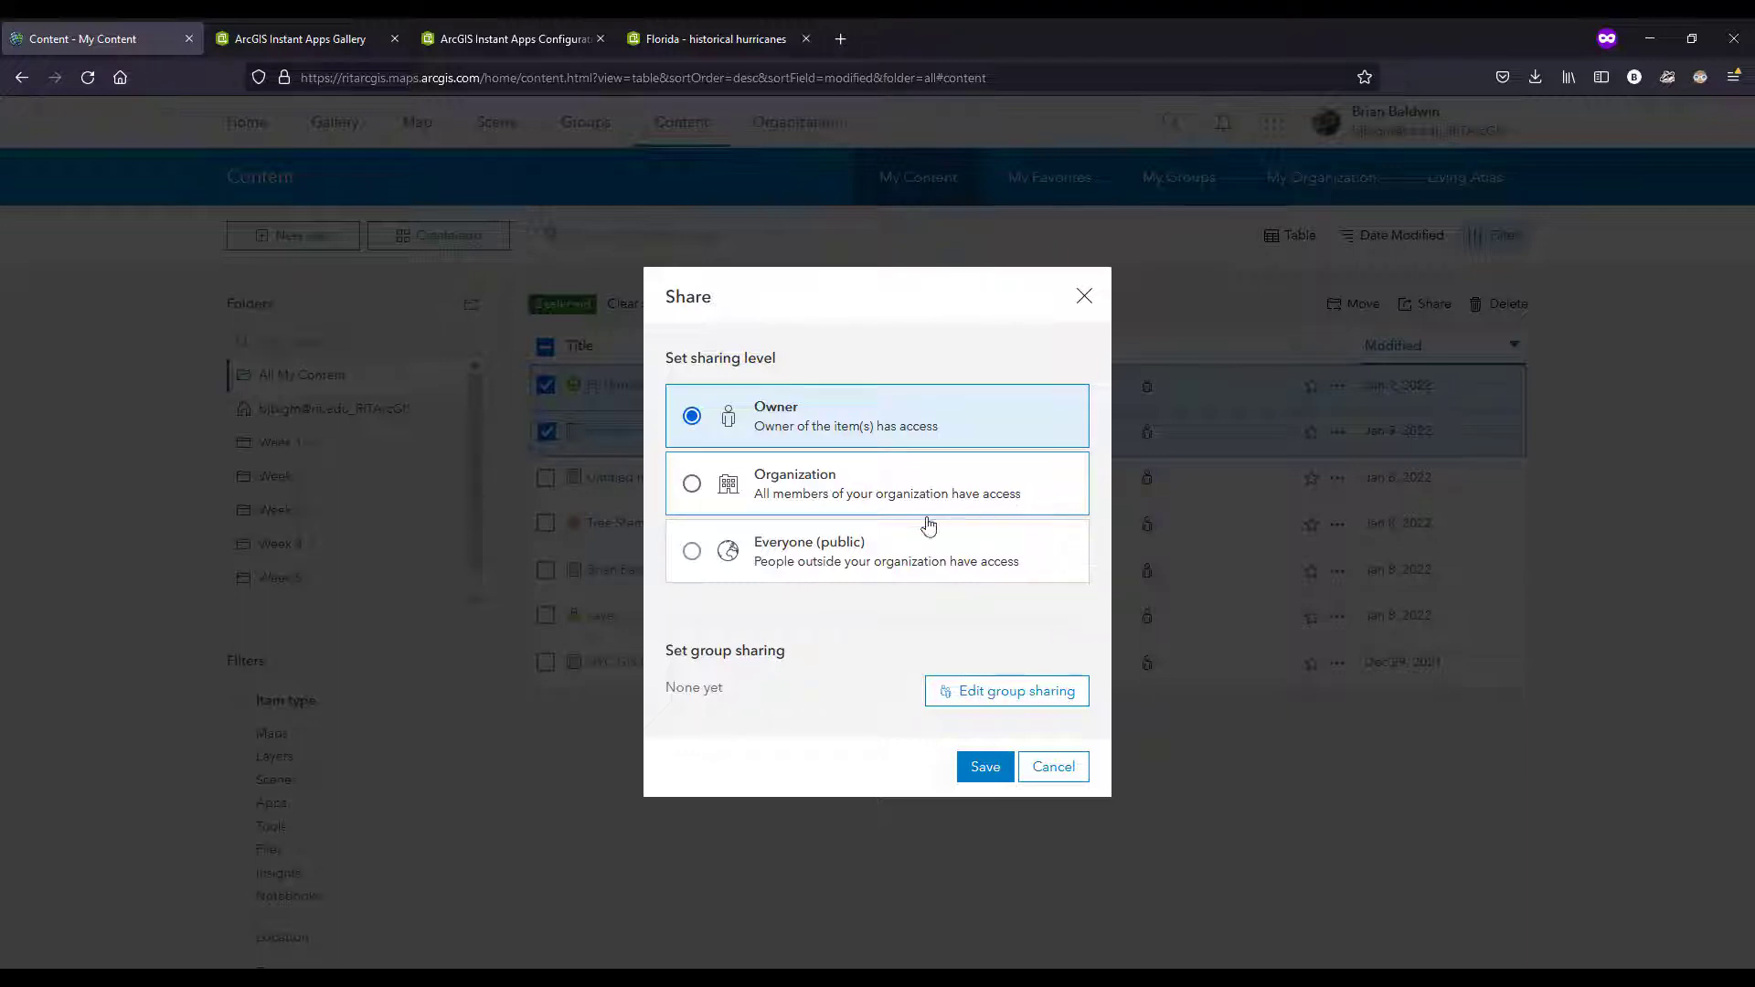
{"action": "left_click", "coordinate": [850, 557]}
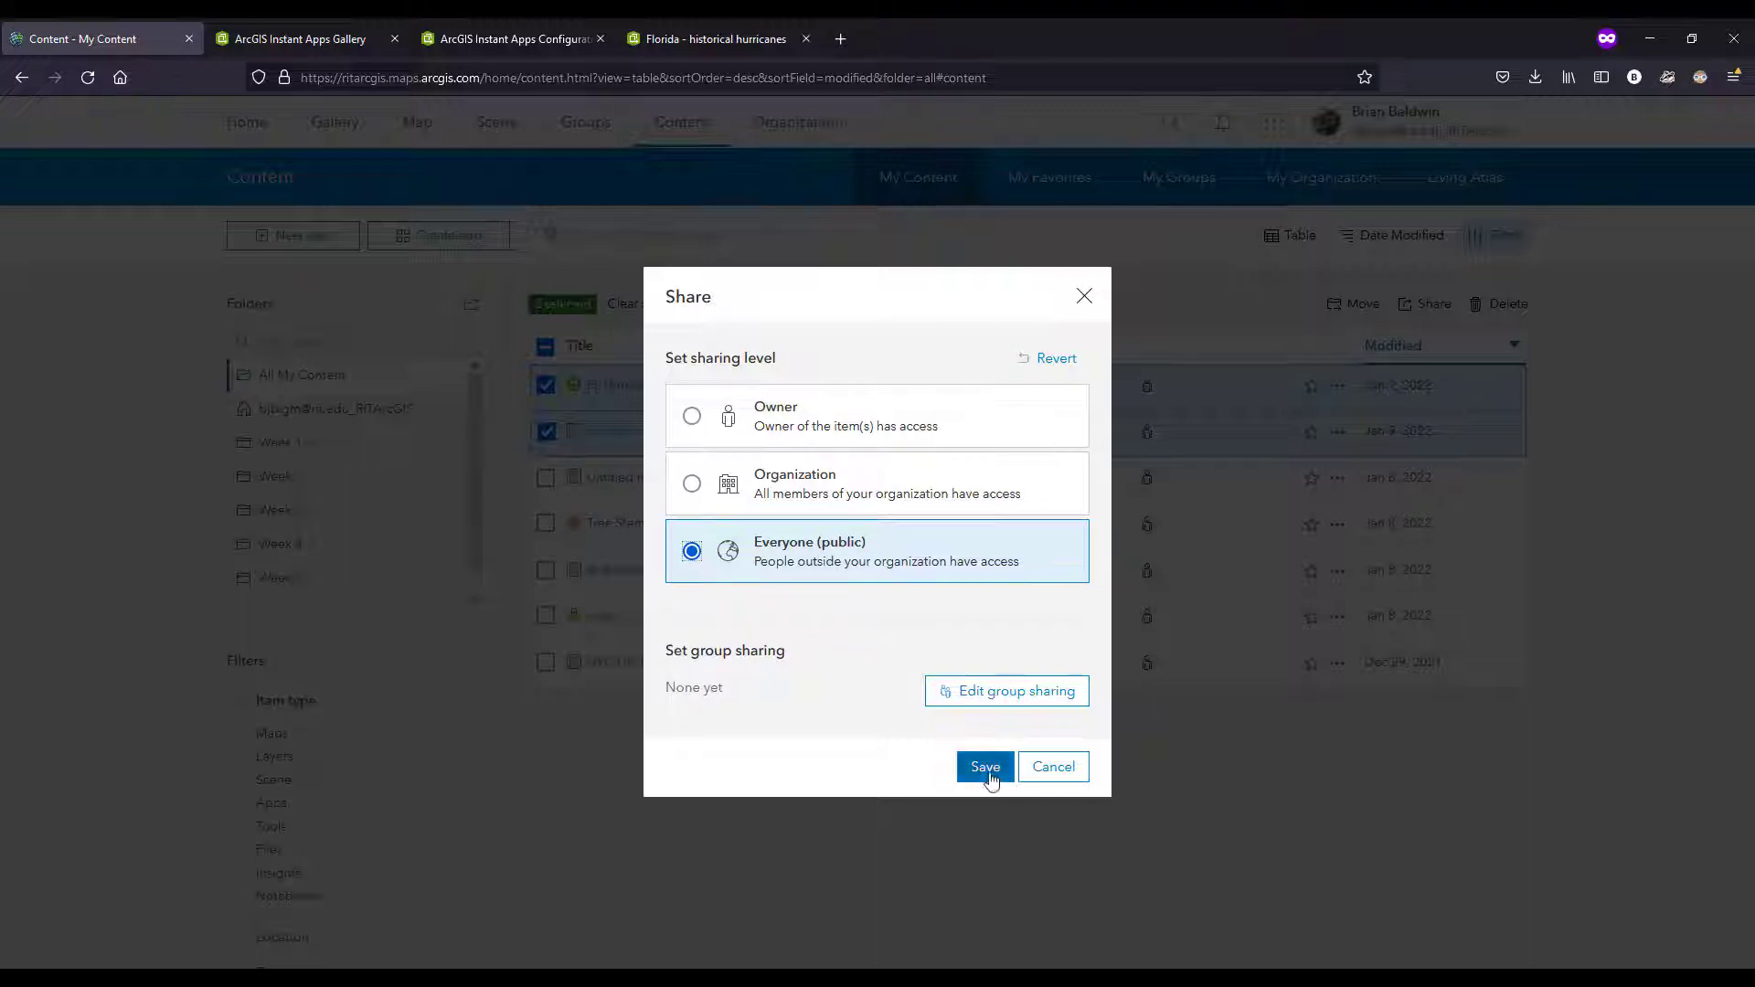
{"action": "left_click", "coordinate": [986, 770]}
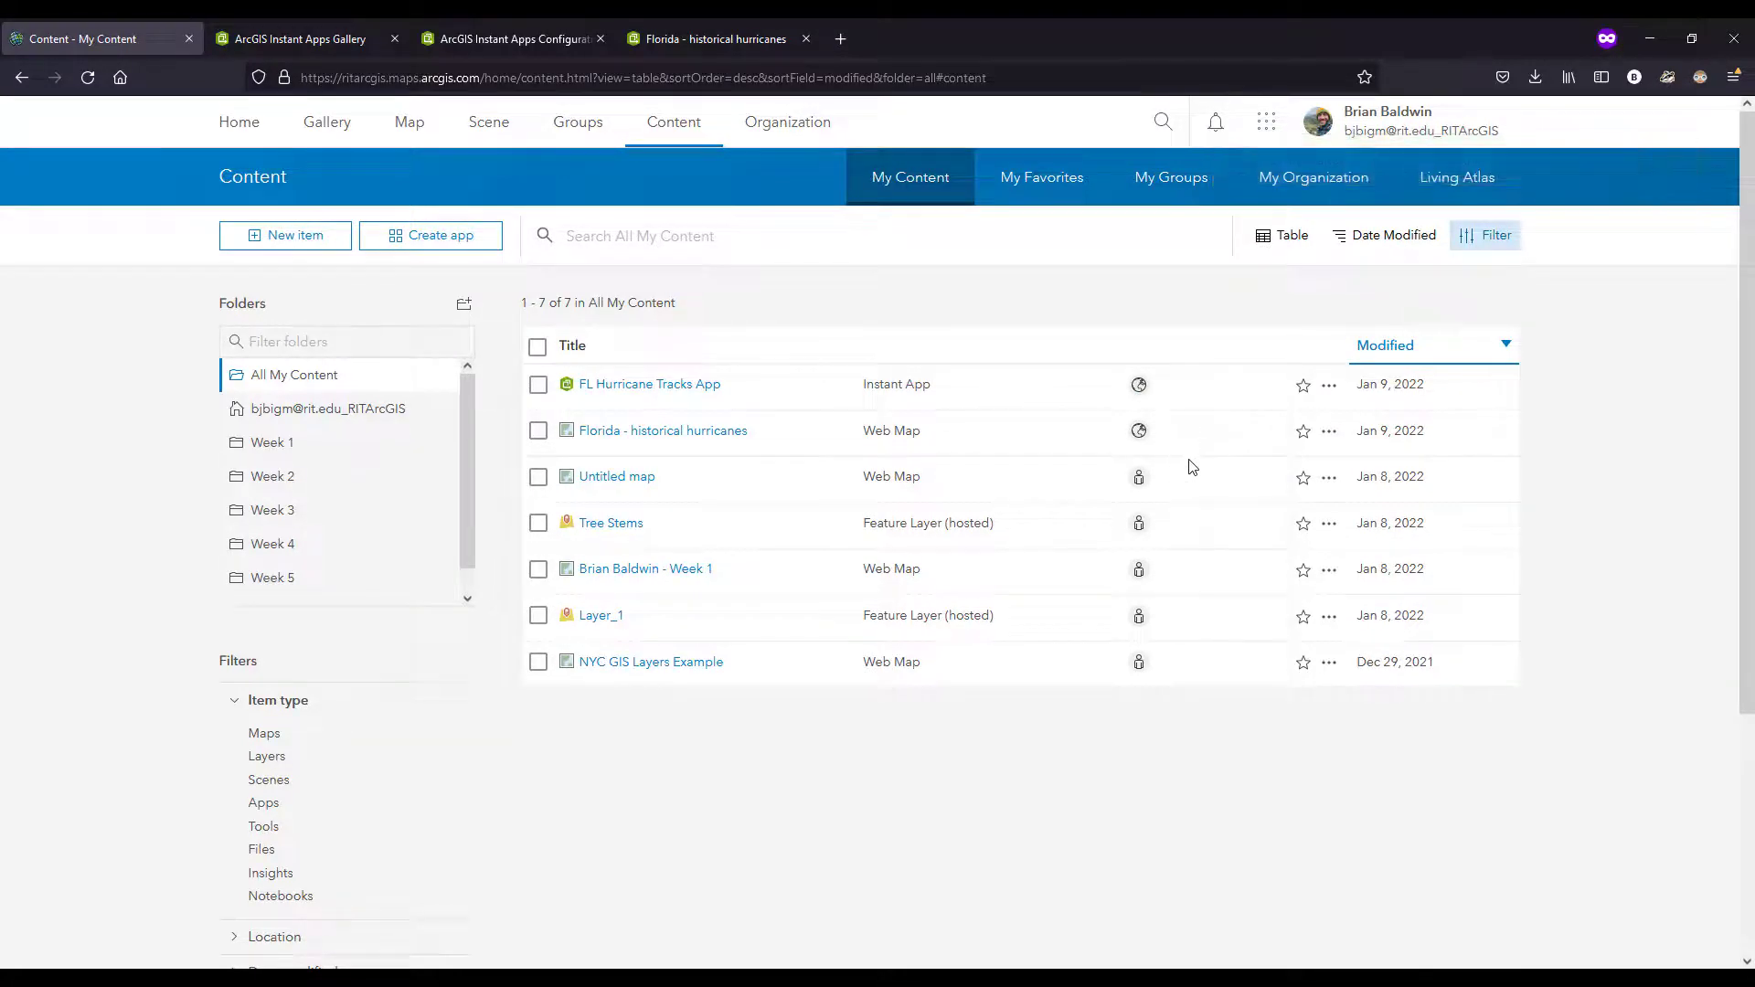
{"action": "left_click", "coordinate": [655, 393]}
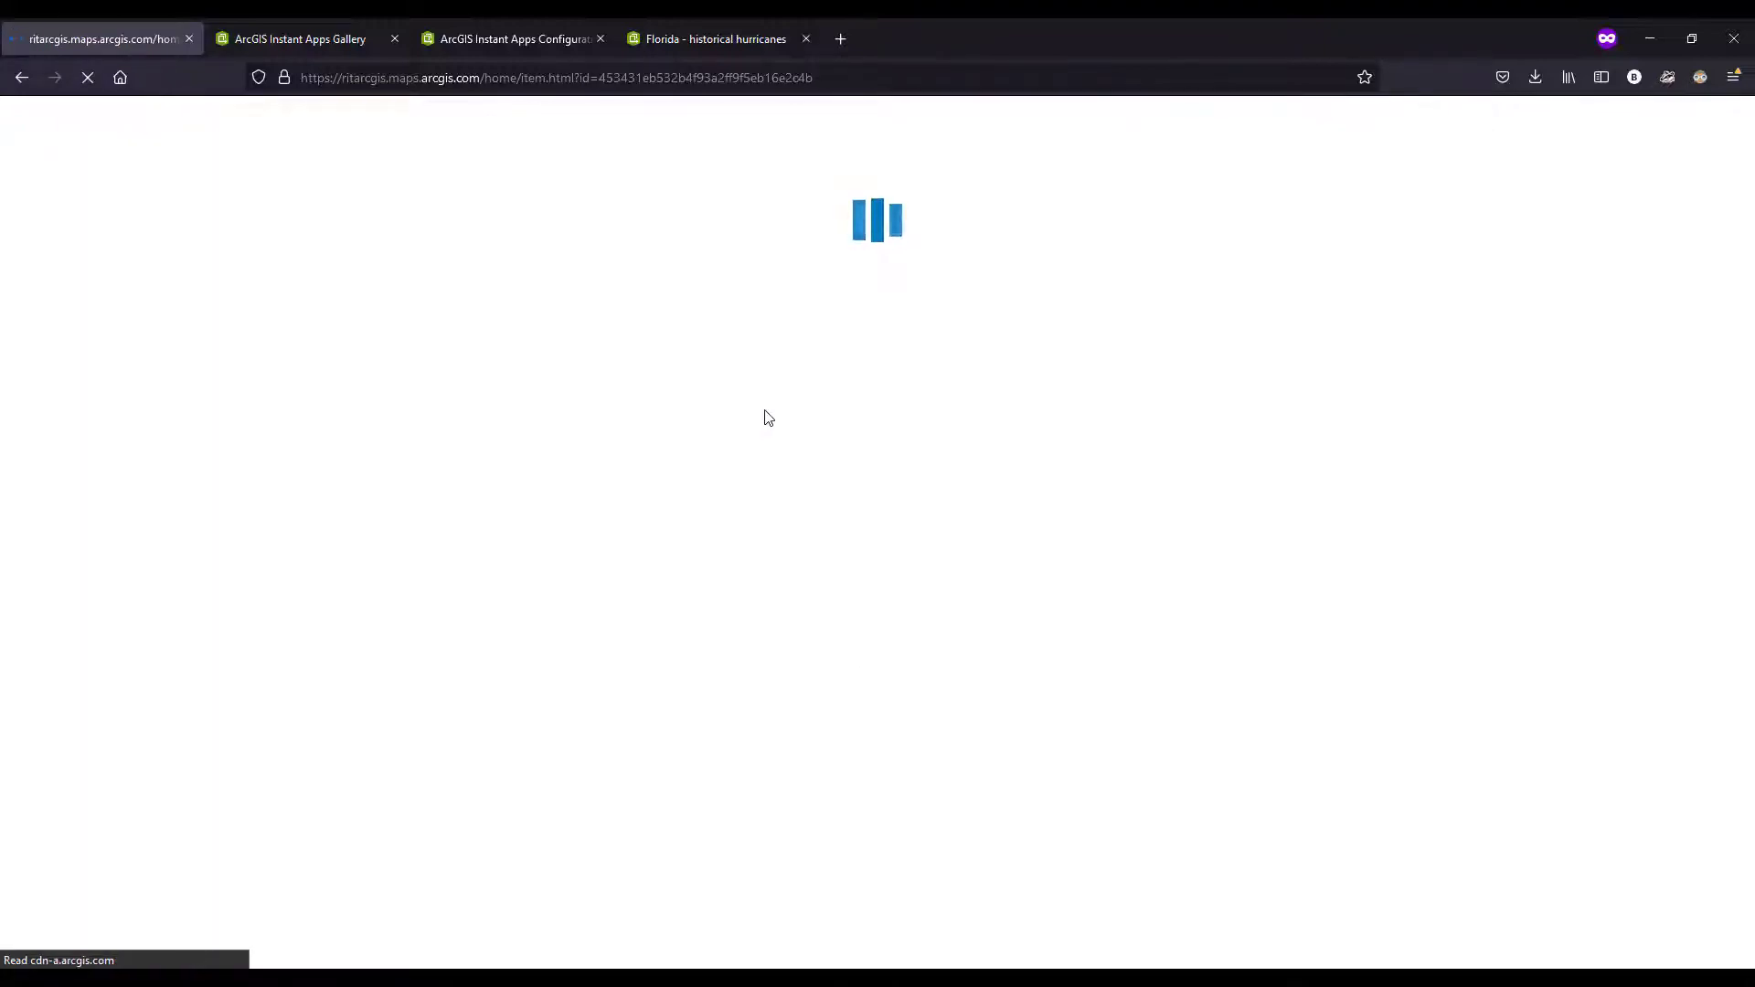